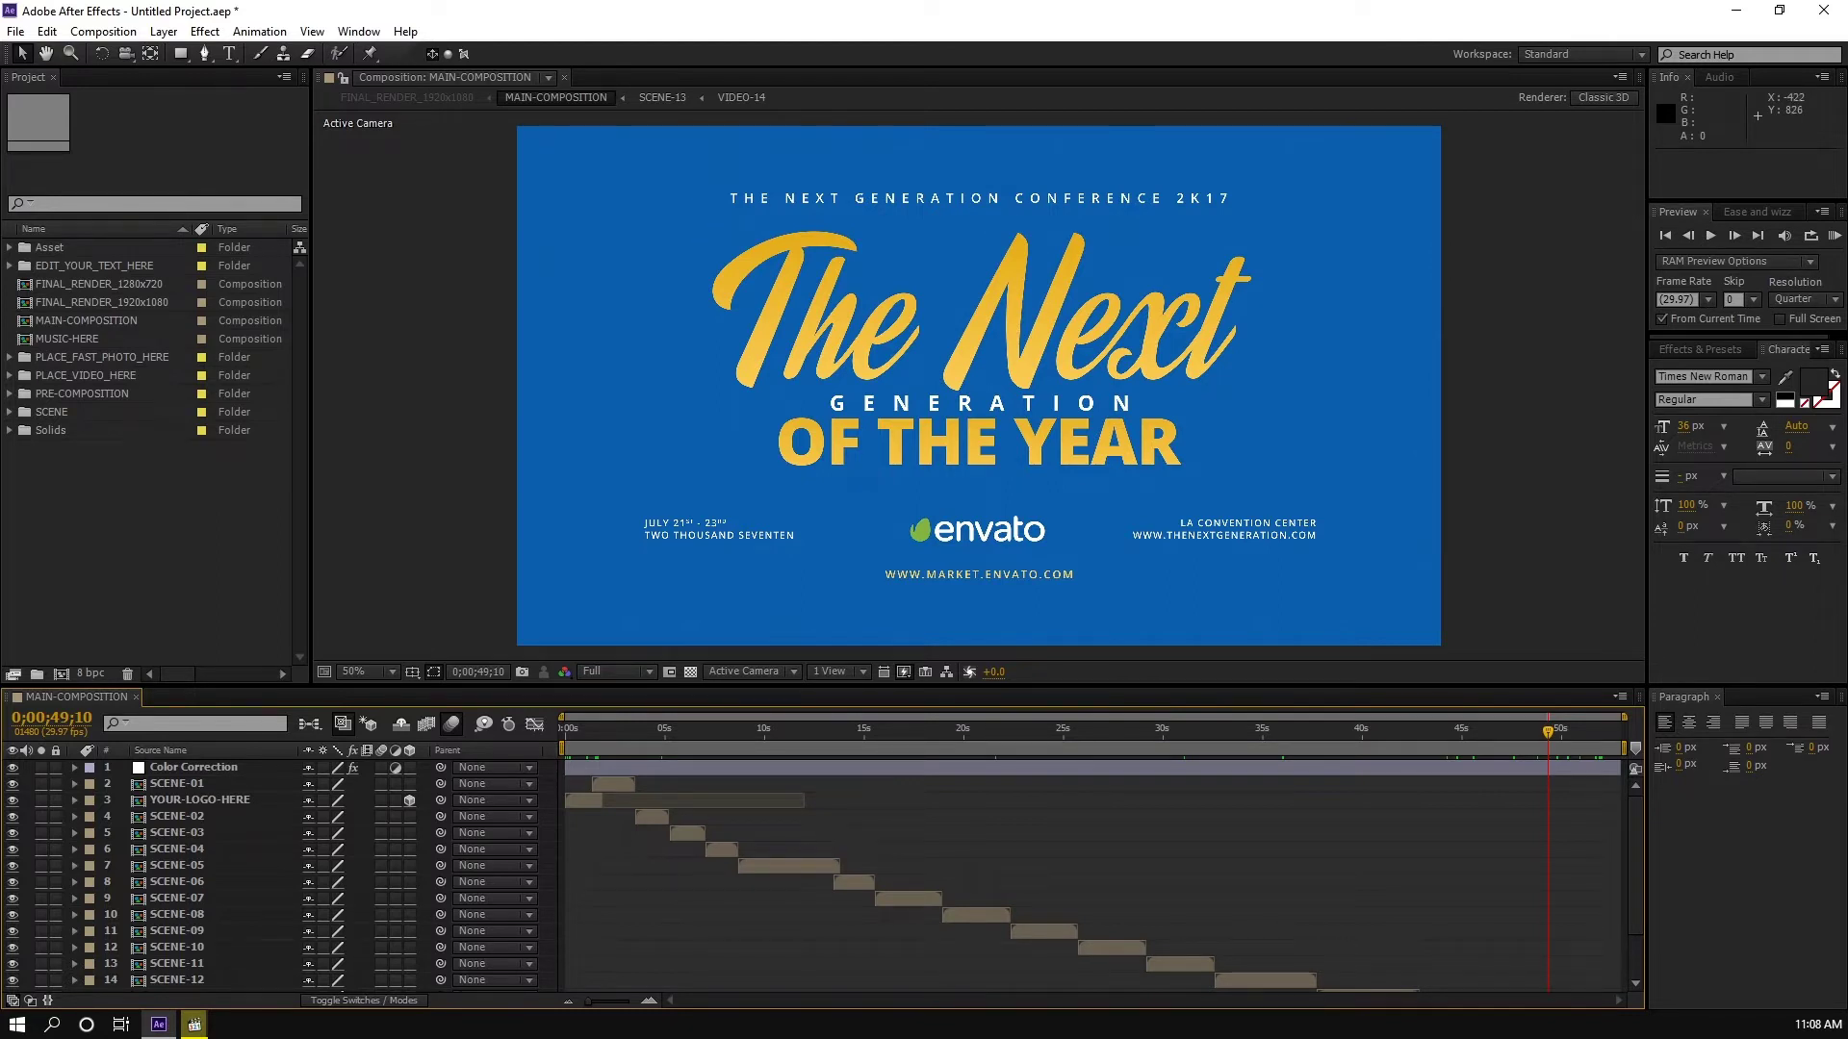
Step: Preview MAIN-COMPOSITION around the five- to six-second mark, stepping forward through the TWO DIFFERENT text scene to 0;00;06;08
drag(193, 229, 200, 229)
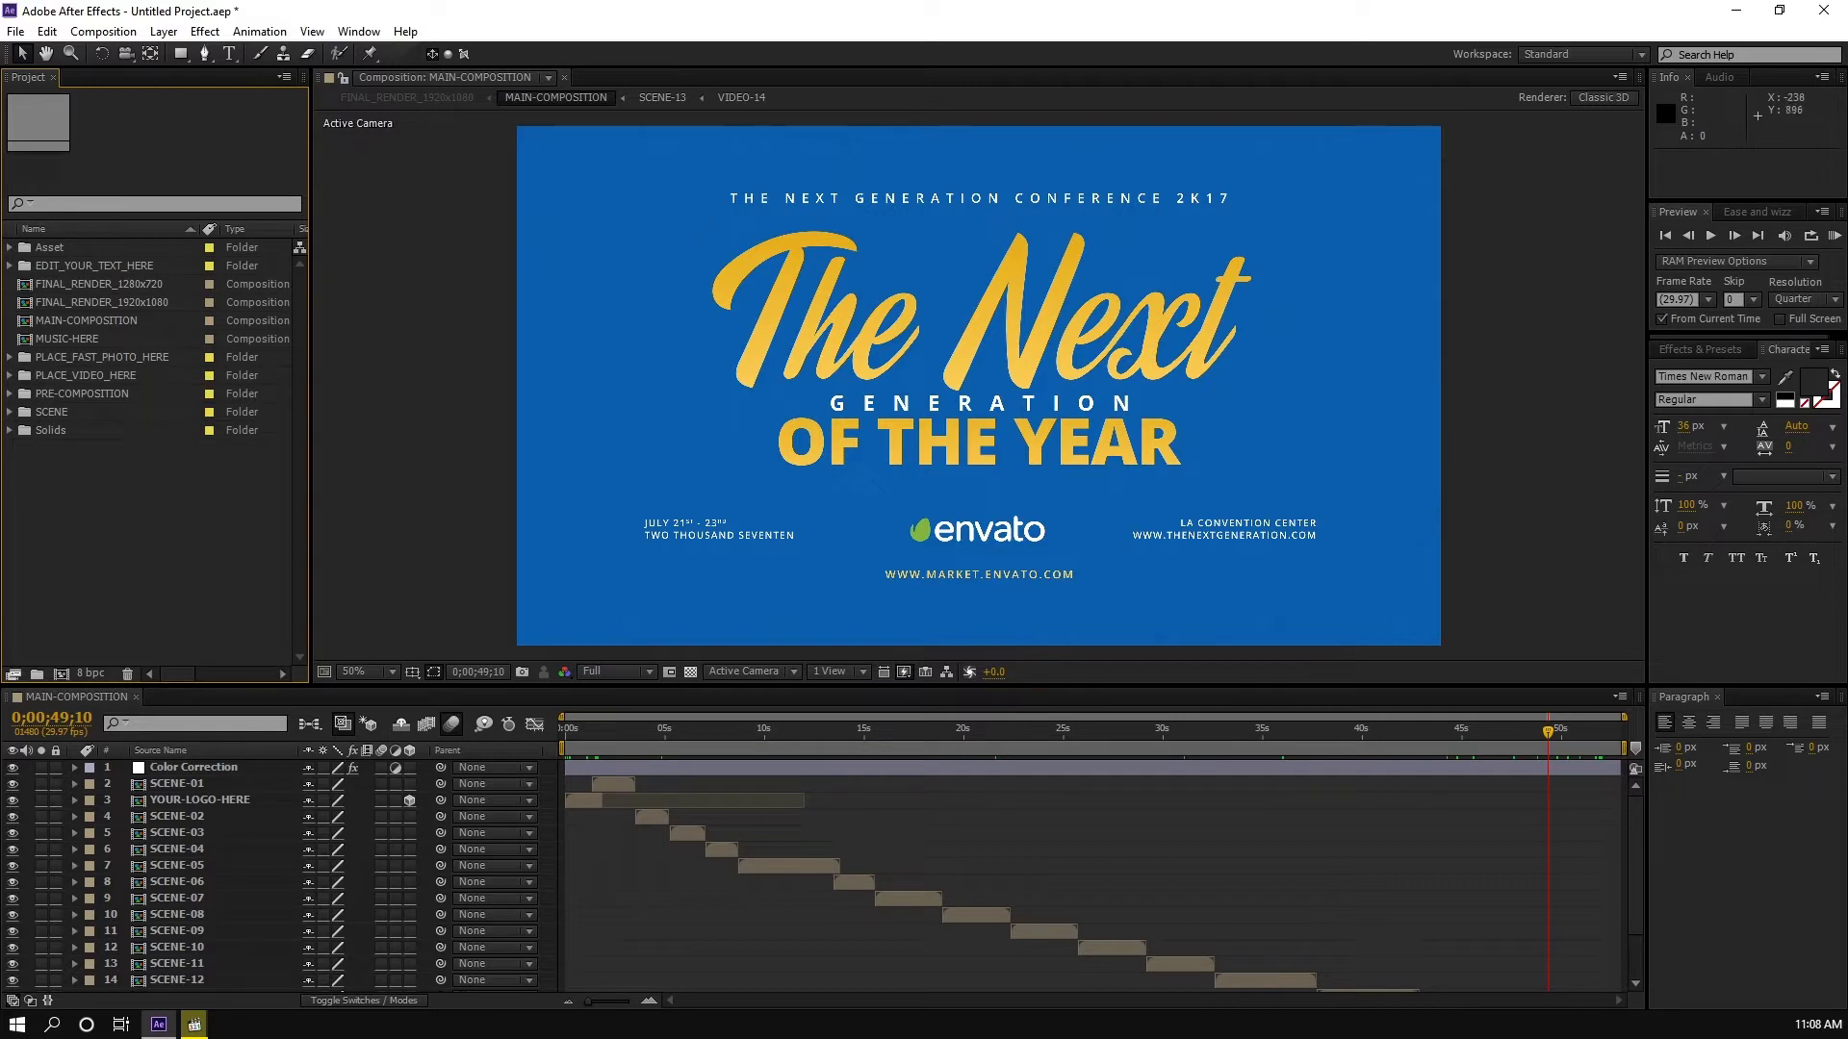
drag(637, 732, 658, 731)
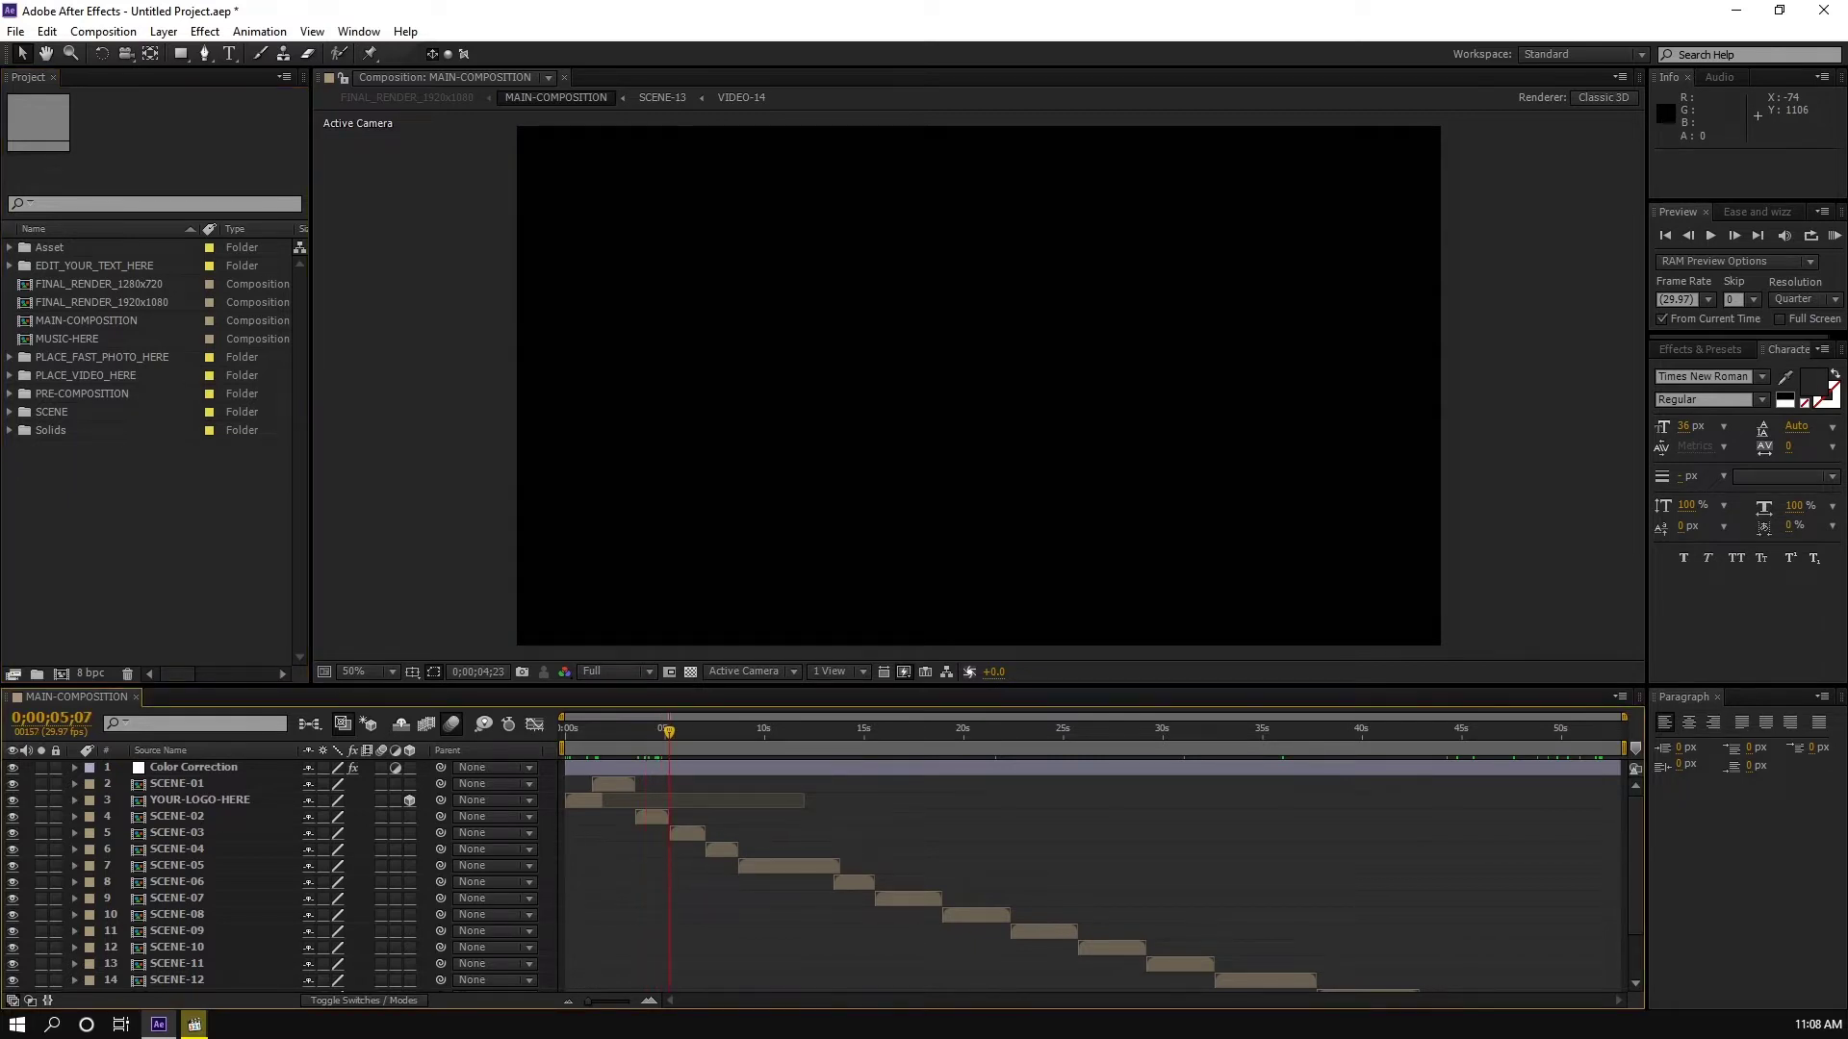
drag(685, 731, 684, 732)
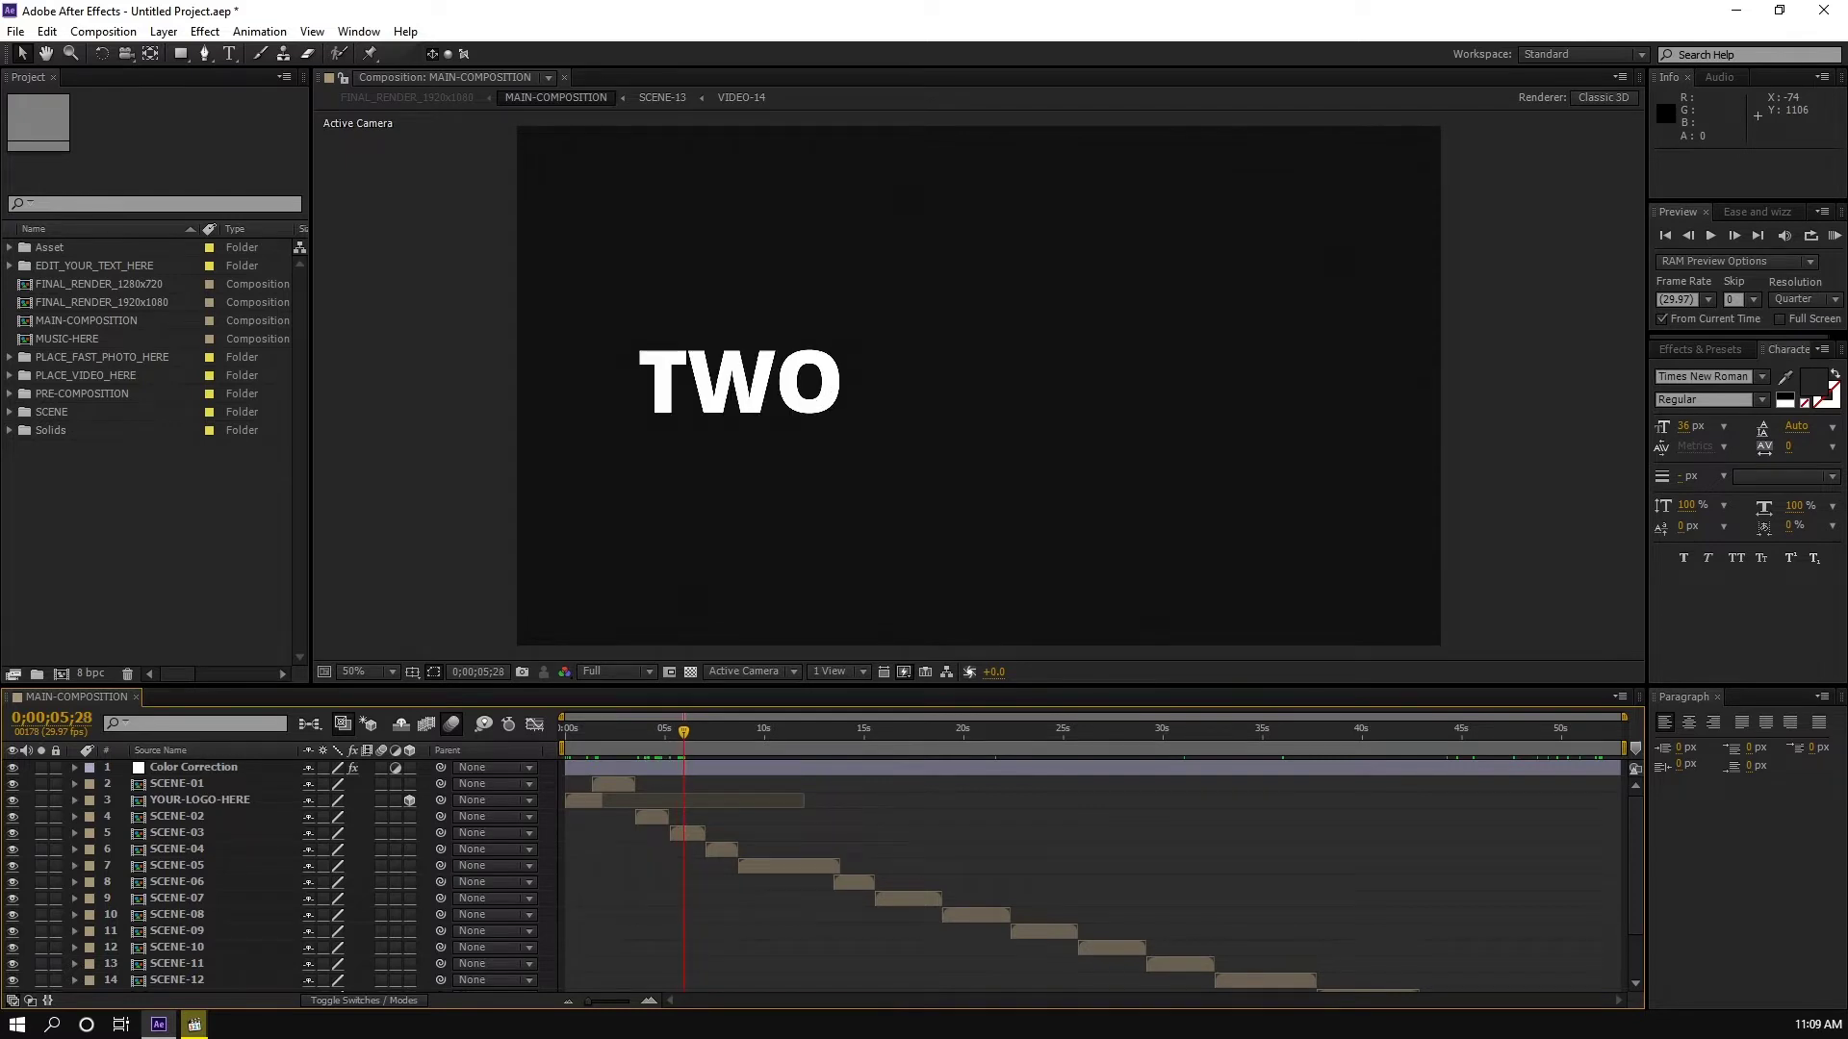
key(Page_Down)
key(Page_Down)
key(Page_Down)
key(Page_Down)
key(Page_Down)
key(Page_Down)
key(Page_Down)
key(Page_Down)
key(Page_Down)
key(Page_Down)
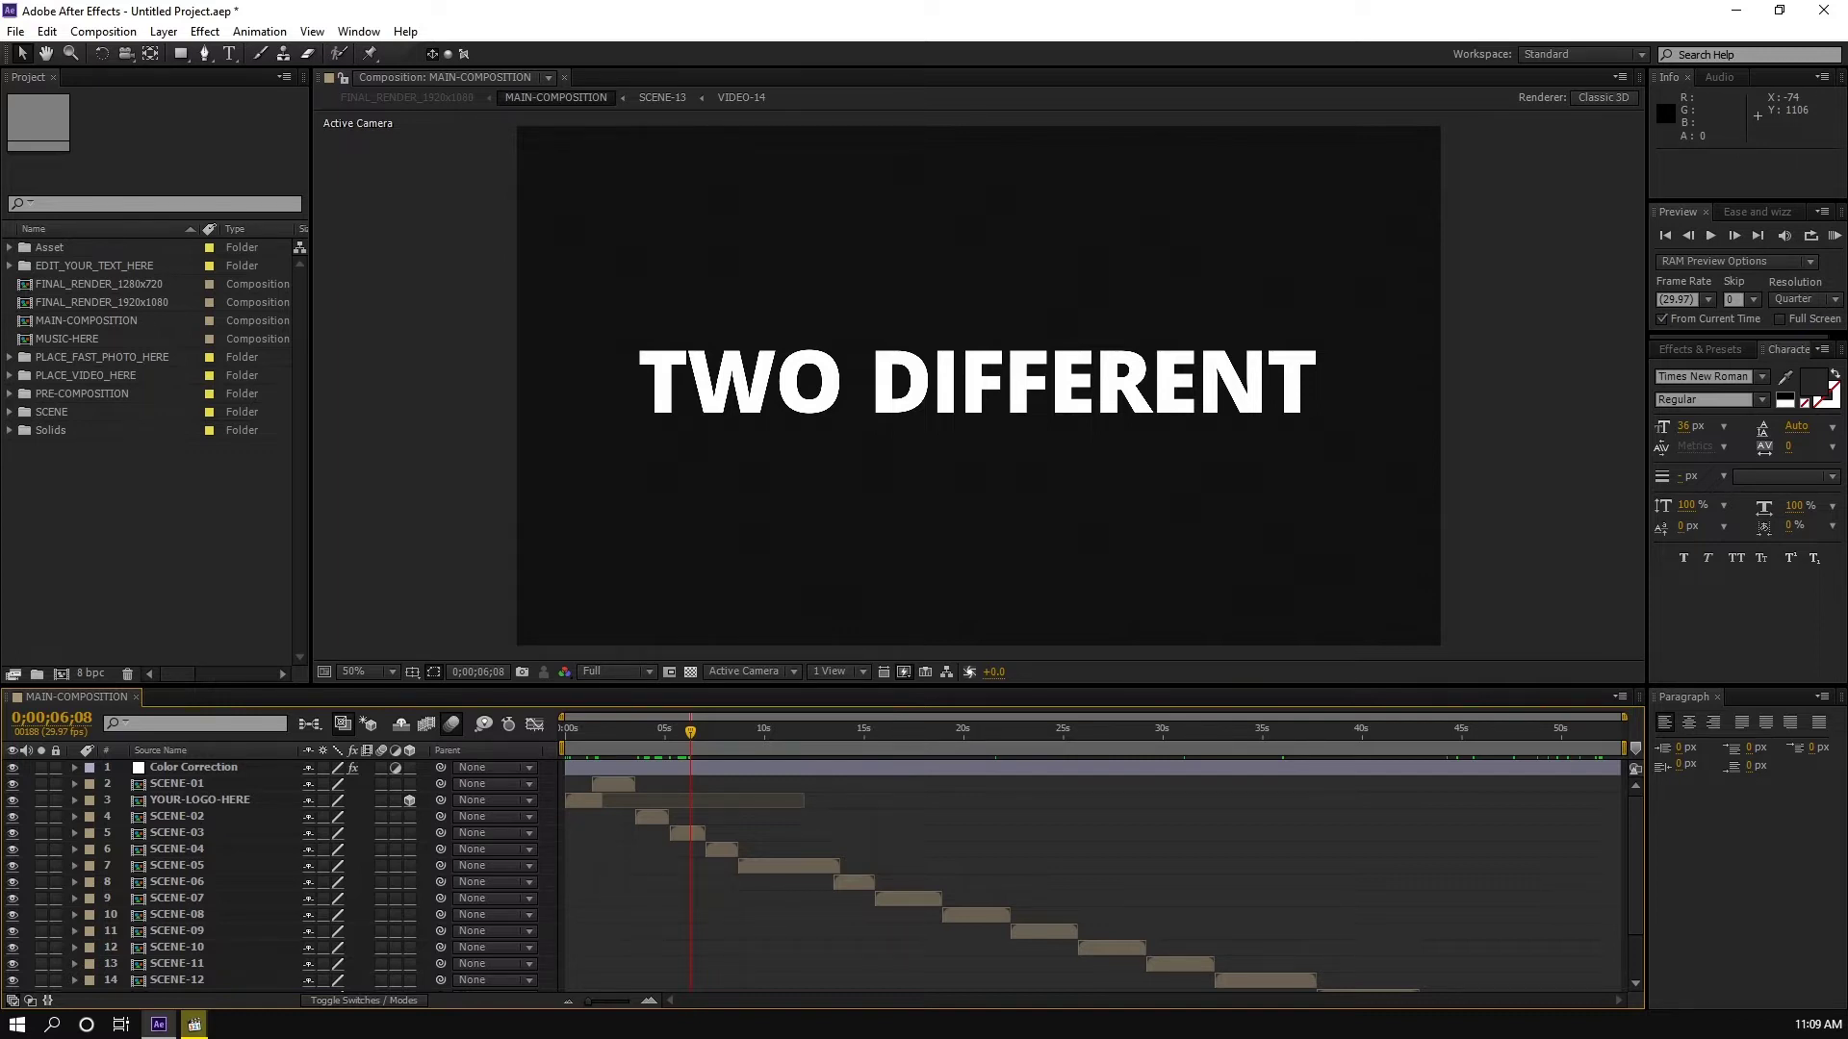
Step: Review the project's editable folders EDIT_YOUR_TEXT_HERE, PLACE_FAST_PHOTO_HERE and PLACE_VIDEO_HERE
click(210, 510)
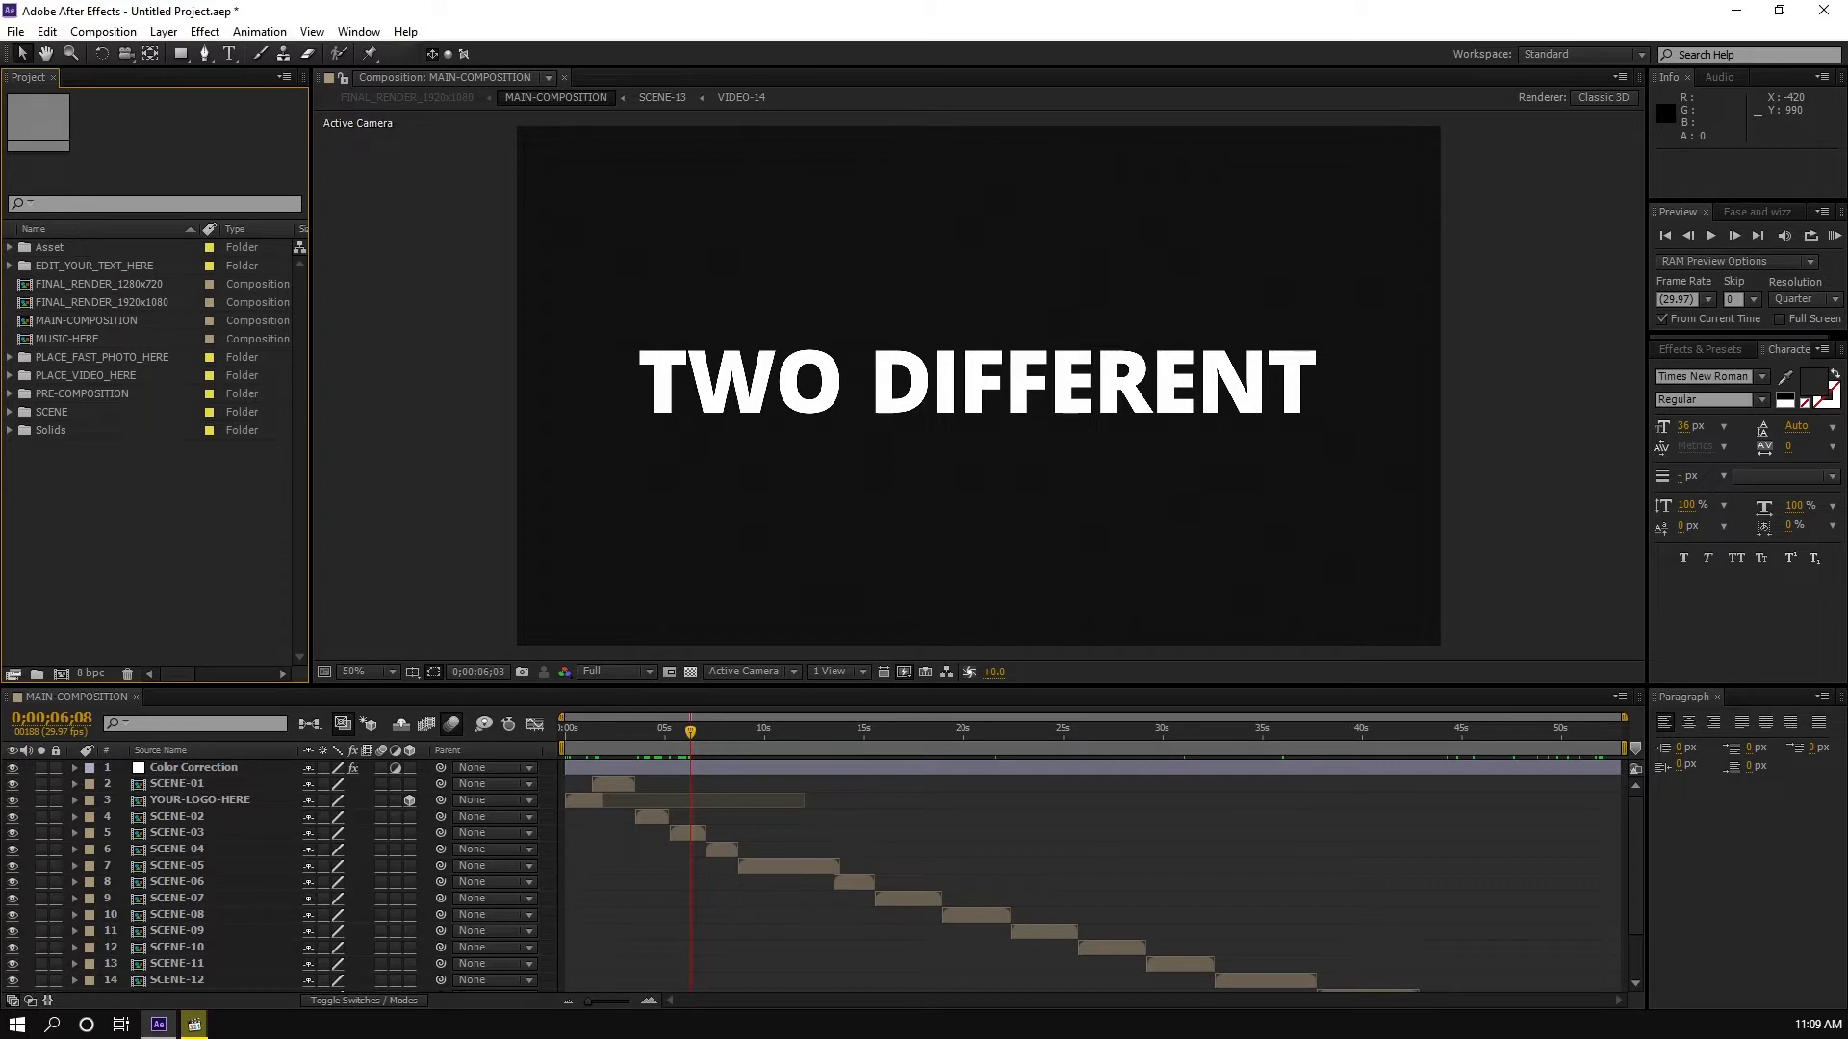
click(94, 266)
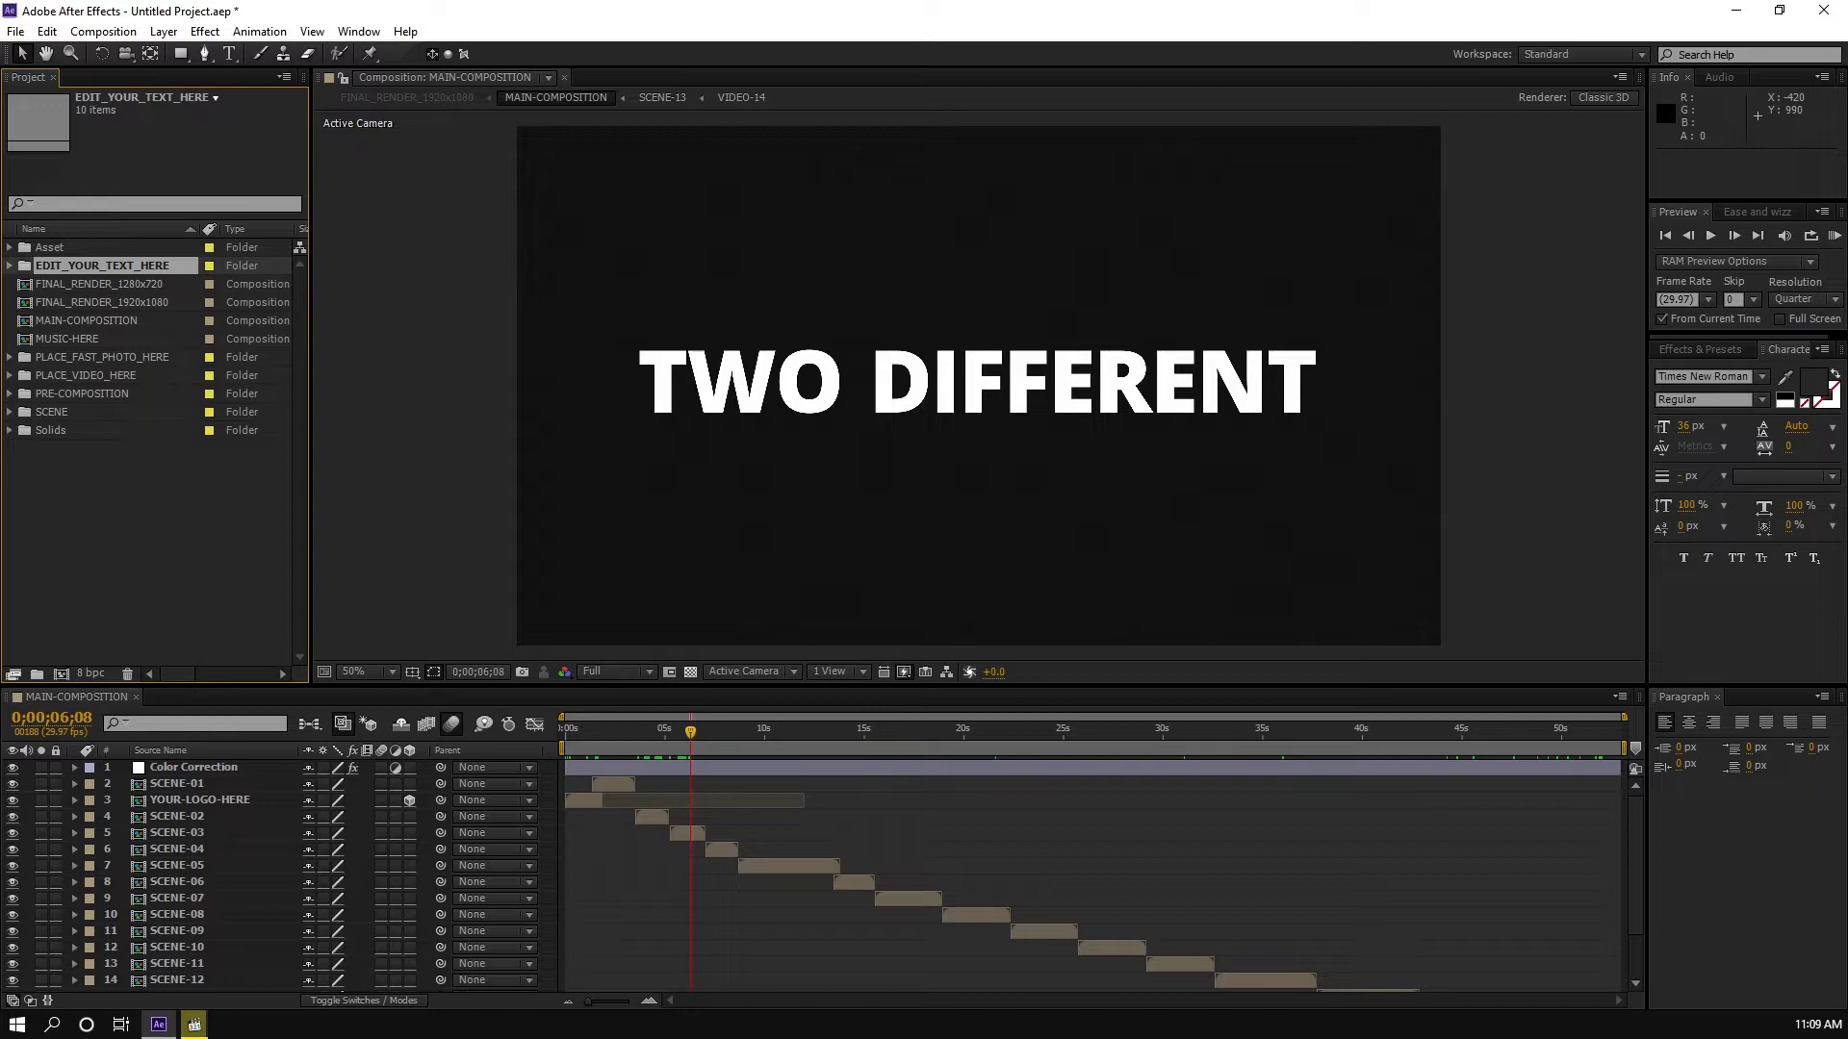
click(102, 357)
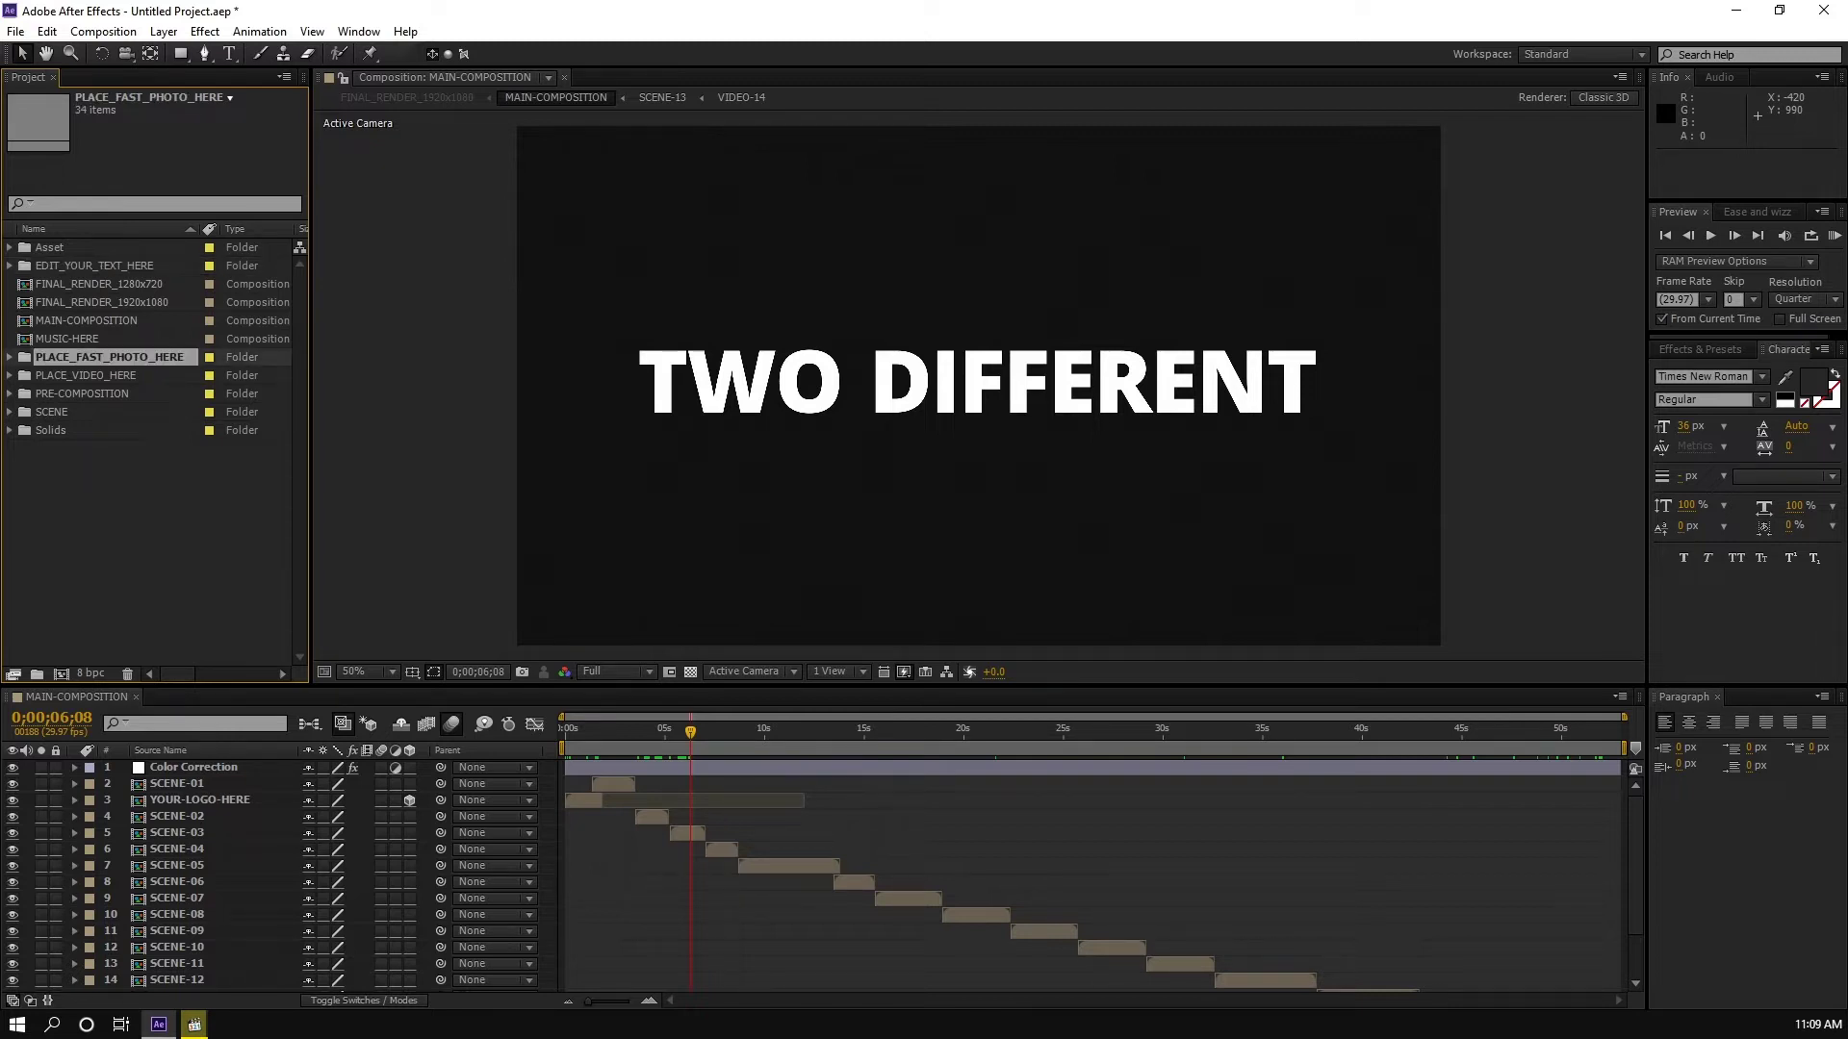
click(90, 375)
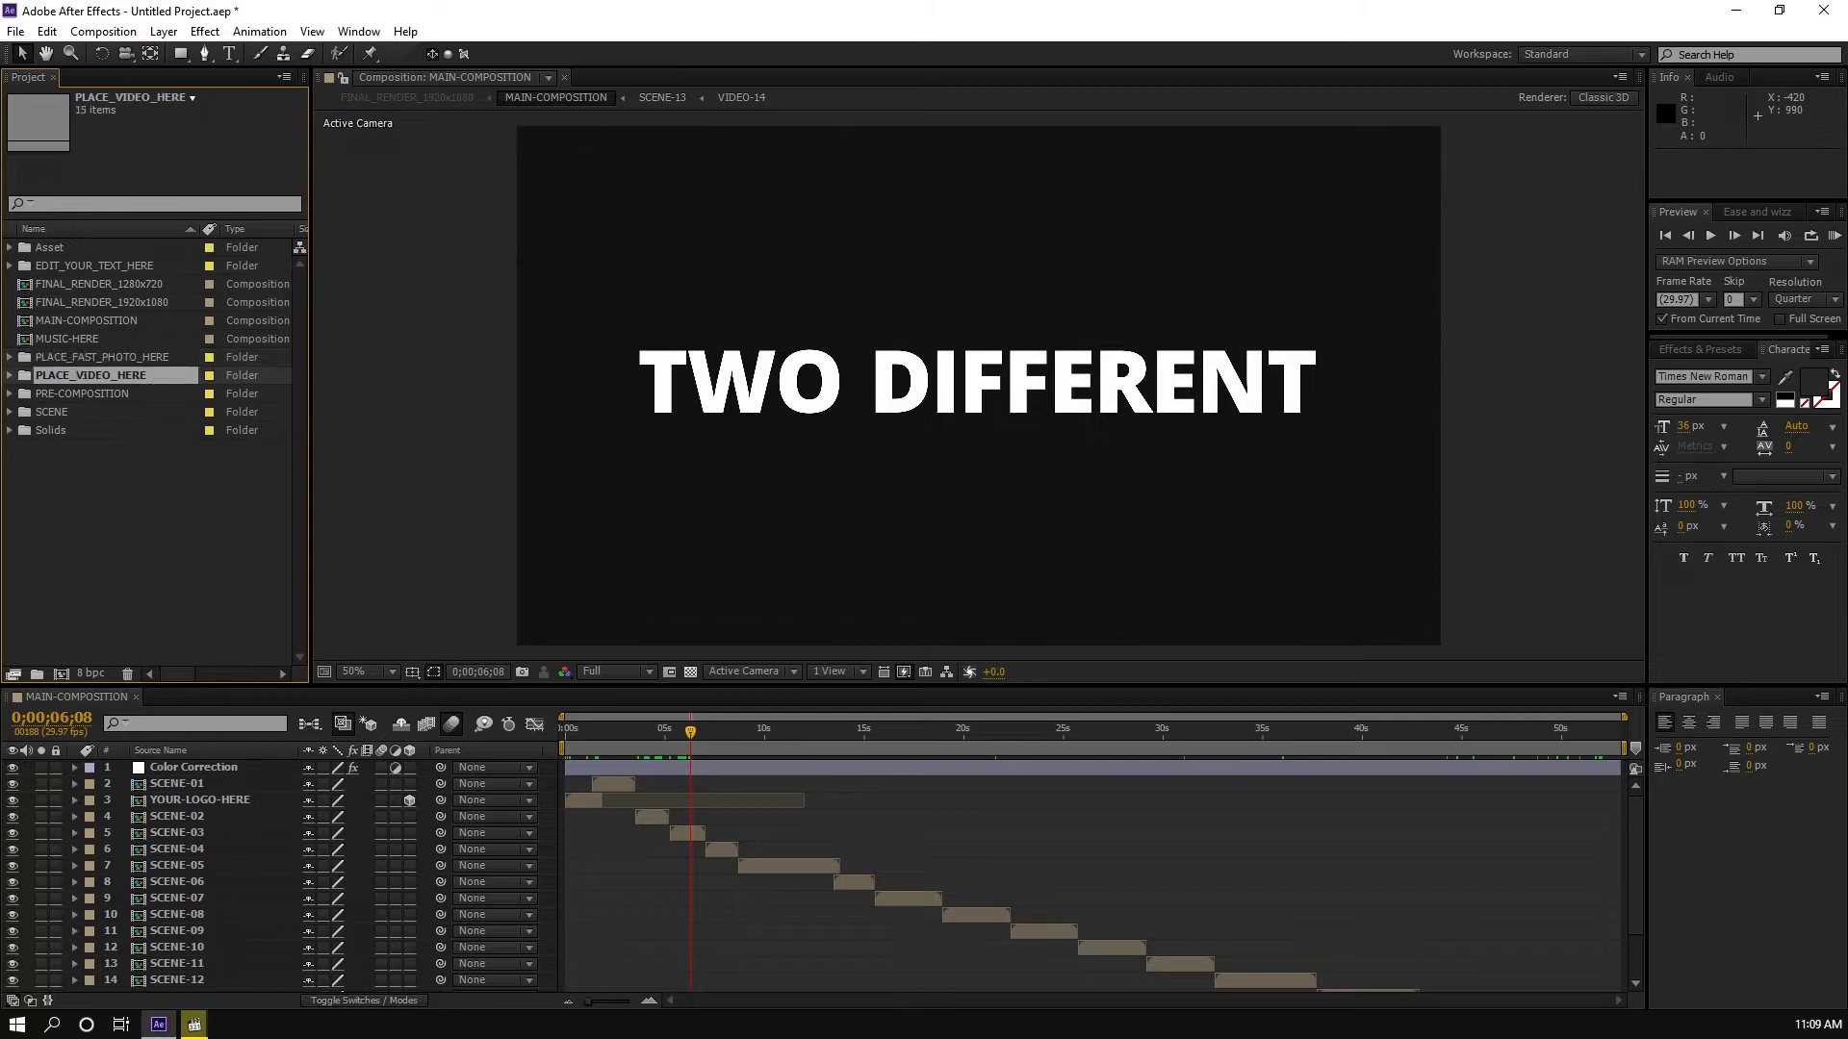
click(102, 357)
click(94, 266)
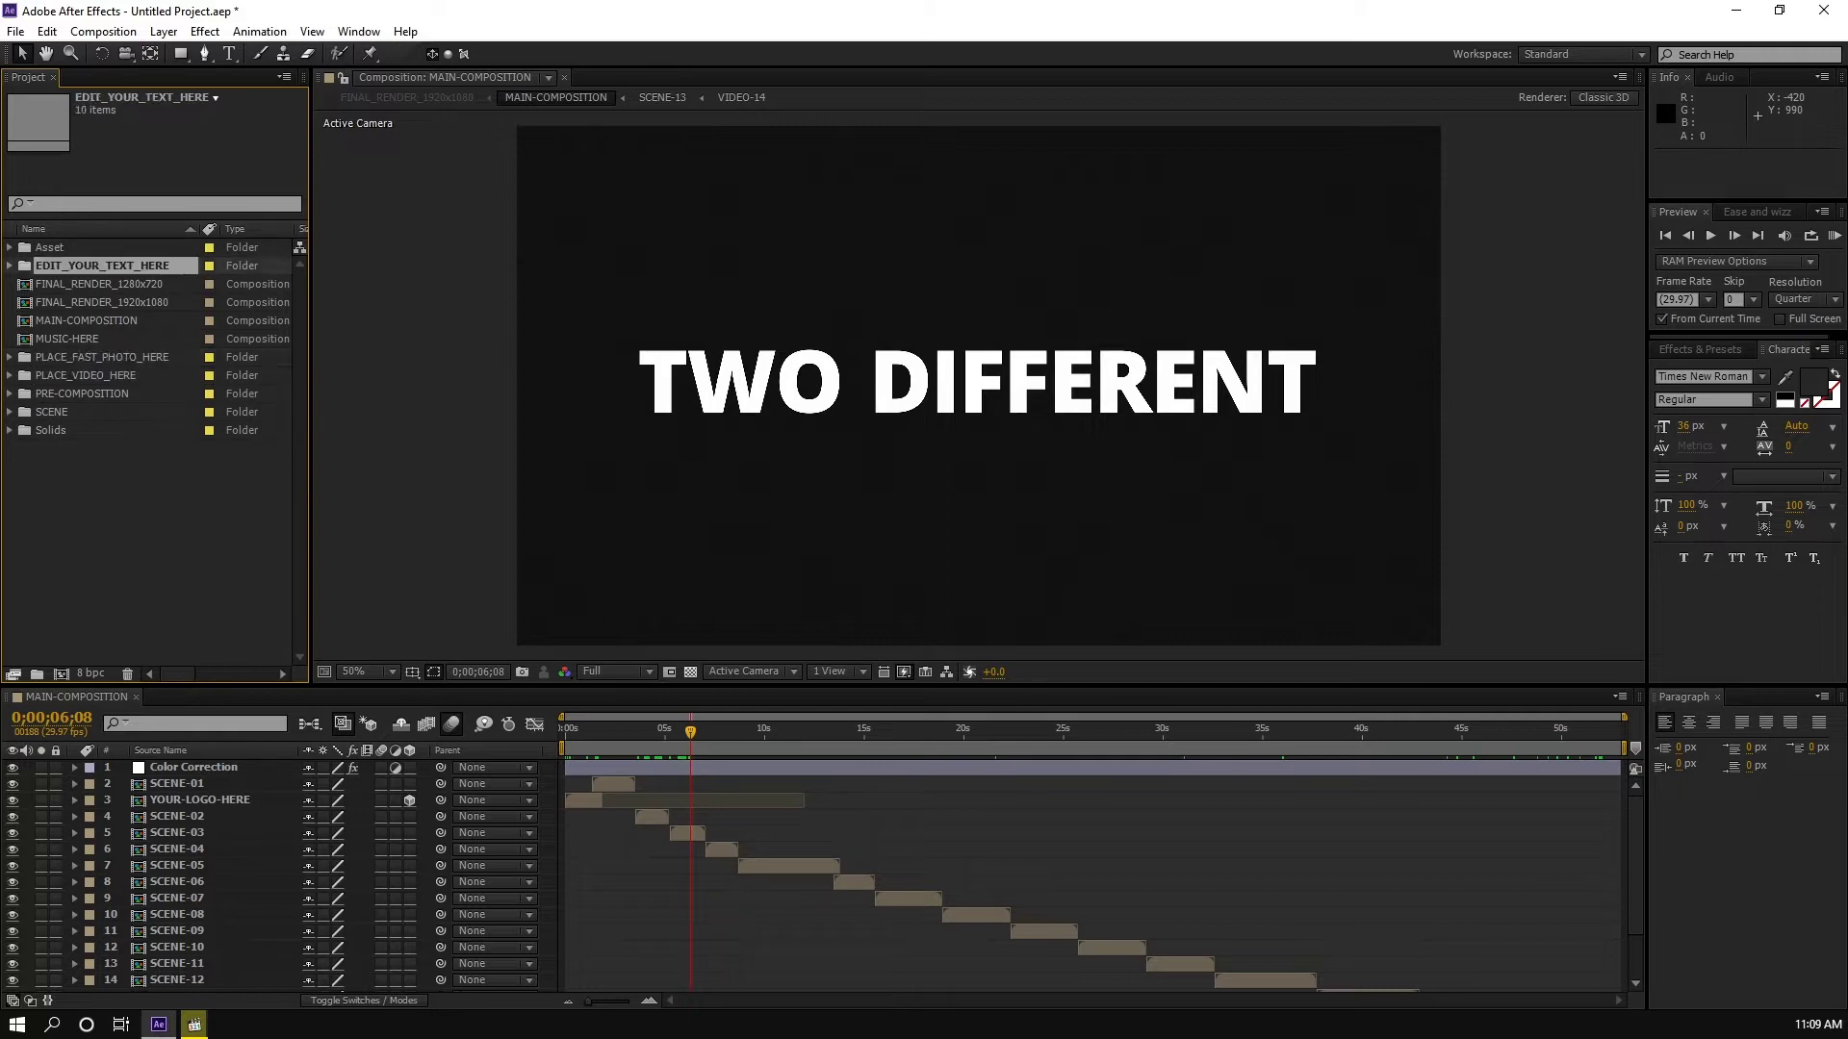
click(102, 357)
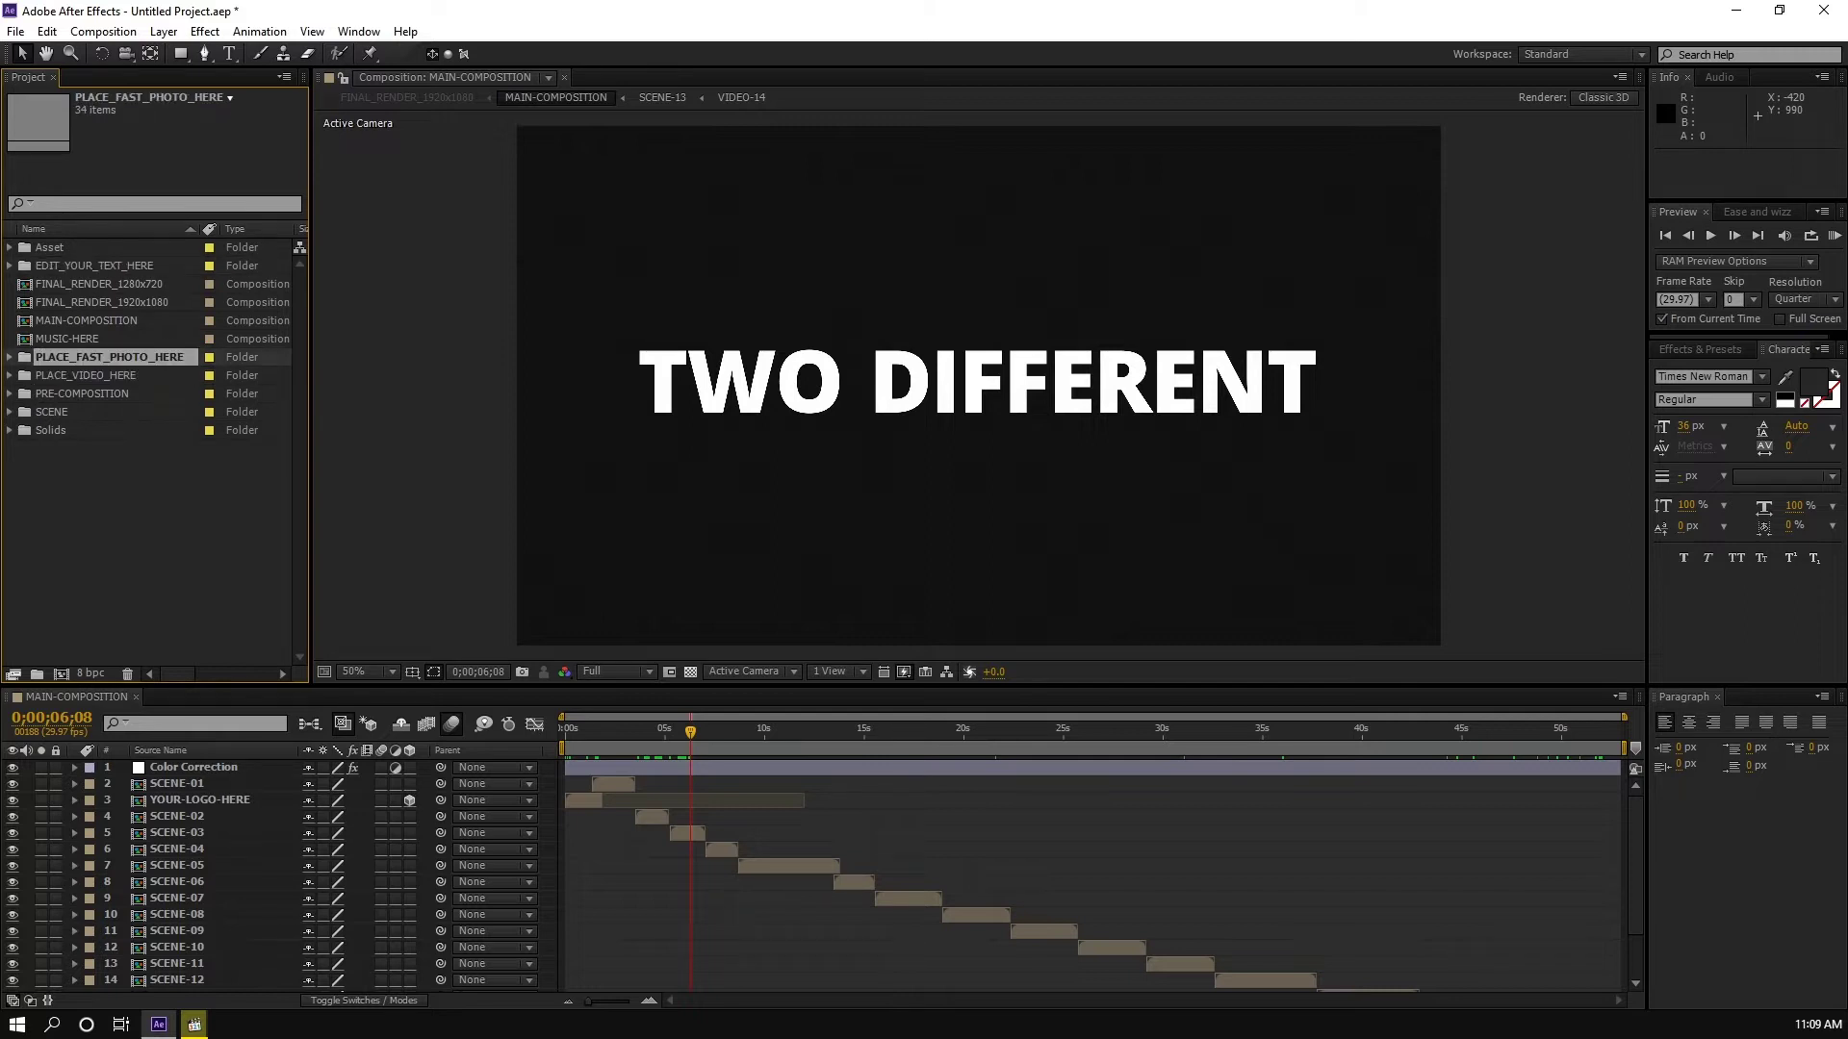
click(87, 375)
click(94, 266)
click(102, 357)
click(102, 266)
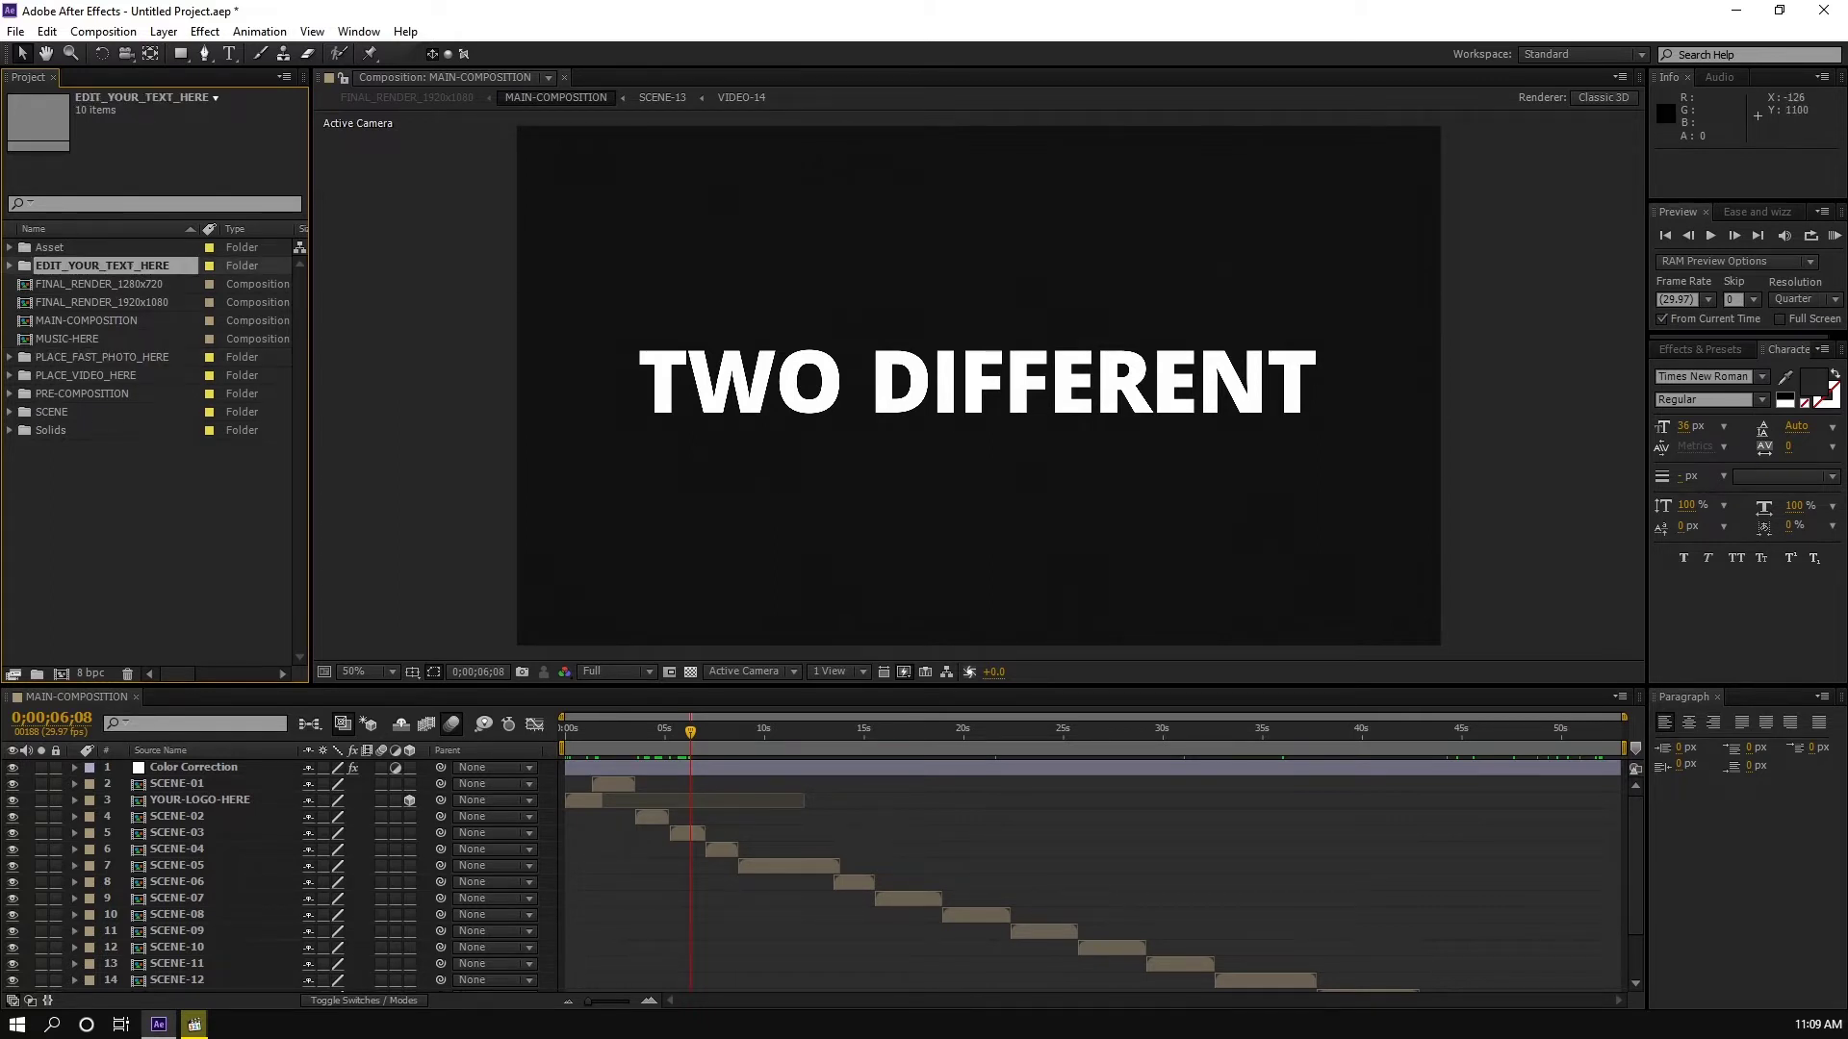
Step: Step back to the opening logo and first text scene, selecting the YOUR-LOGO-HERE layer and the SCENE-01 layer to inspect them
key(Page_Up)
key(Page_Up)
key(Page_Up)
key(Page_Up)
key(Page_Up)
key(Page_Up)
key(Page_Up)
key(Page_Up)
key(Page_Up)
key(Page_Up)
key(Page_Up)
key(Page_Up)
key(Page_Up)
key(Page_Up)
key(Page_Up)
key(Page_Up)
key(Page_Up)
key(Page_Up)
key(Page_Up)
key(Page_Up)
key(Page_Up)
key(Page_Up)
key(Page_Up)
key(Page_Up)
key(Page_Up)
key(Page_Up)
key(Page_Up)
key(Page_Up)
key(Page_Up)
key(Page_Up)
key(Page_Up)
key(Page_Up)
key(Page_Up)
key(Page_Up)
key(Page_Up)
key(Page_Up)
key(Page_Up)
key(Page_Up)
key(Page_Up)
key(Page_Up)
key(Page_Up)
key(Page_Down)
click(200, 800)
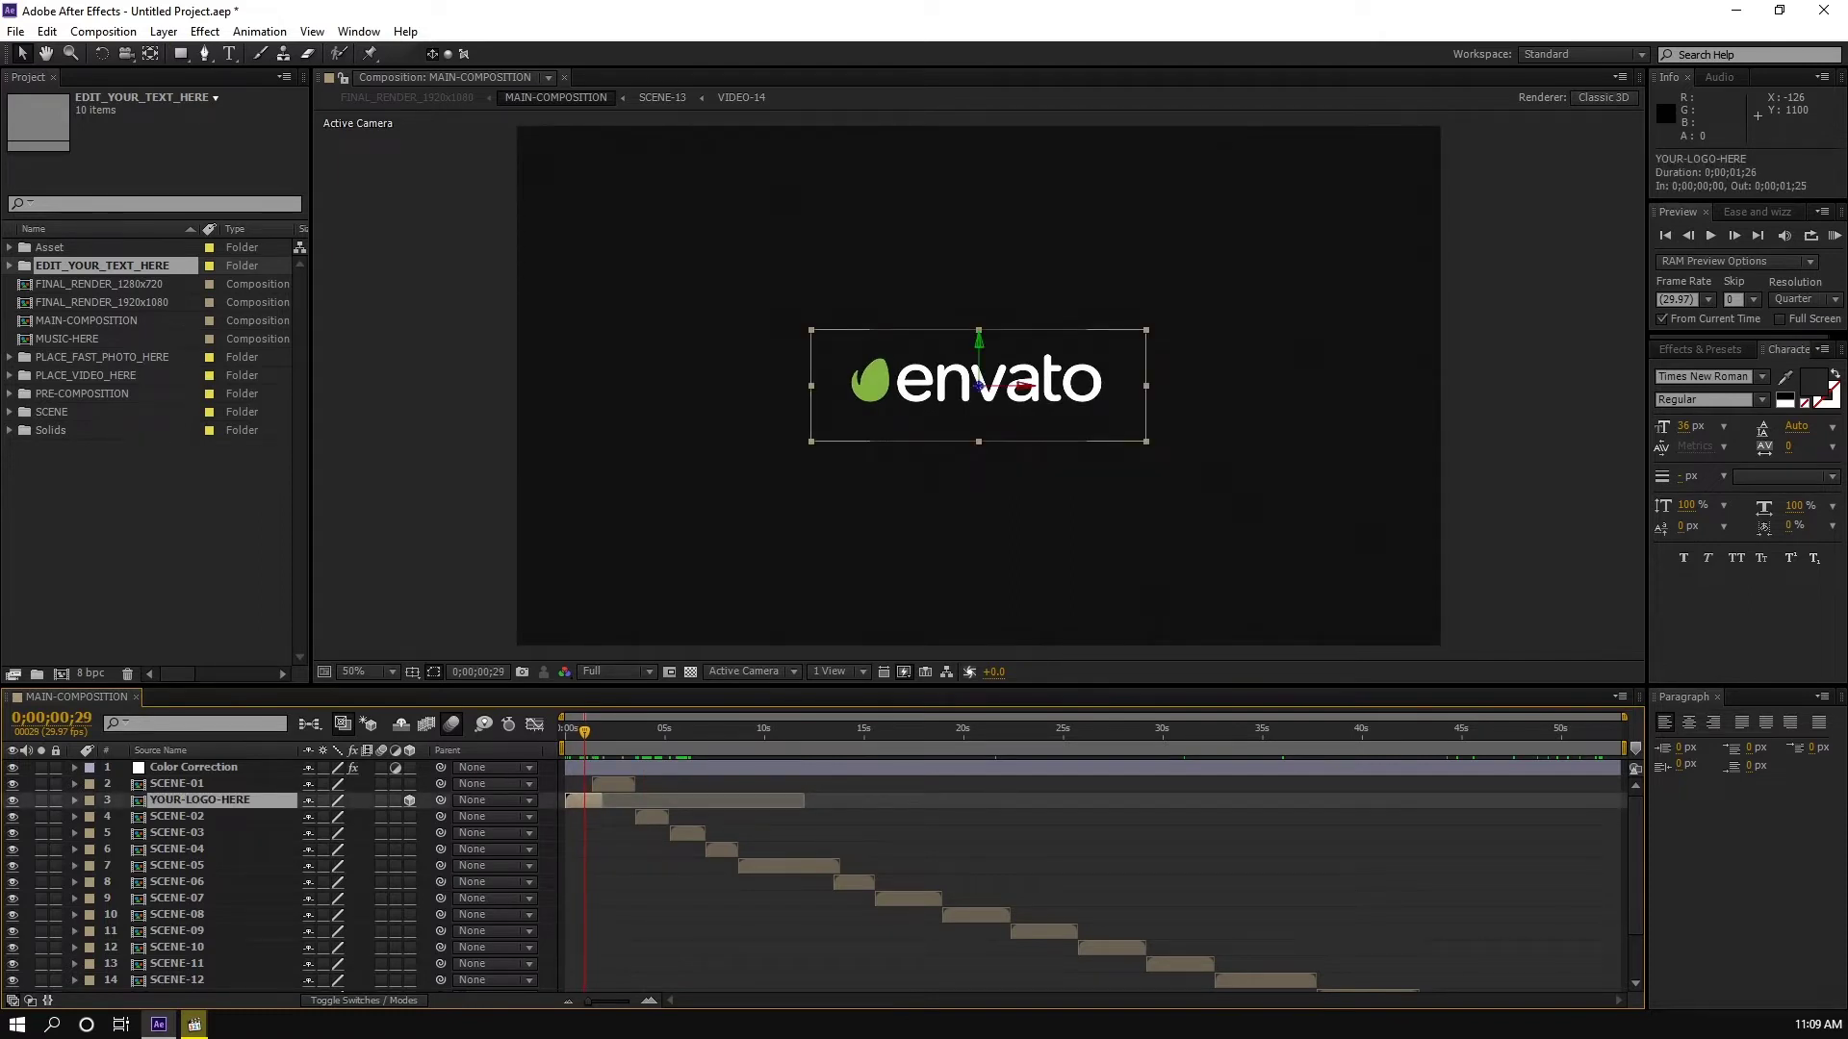
drag(584, 732, 594, 733)
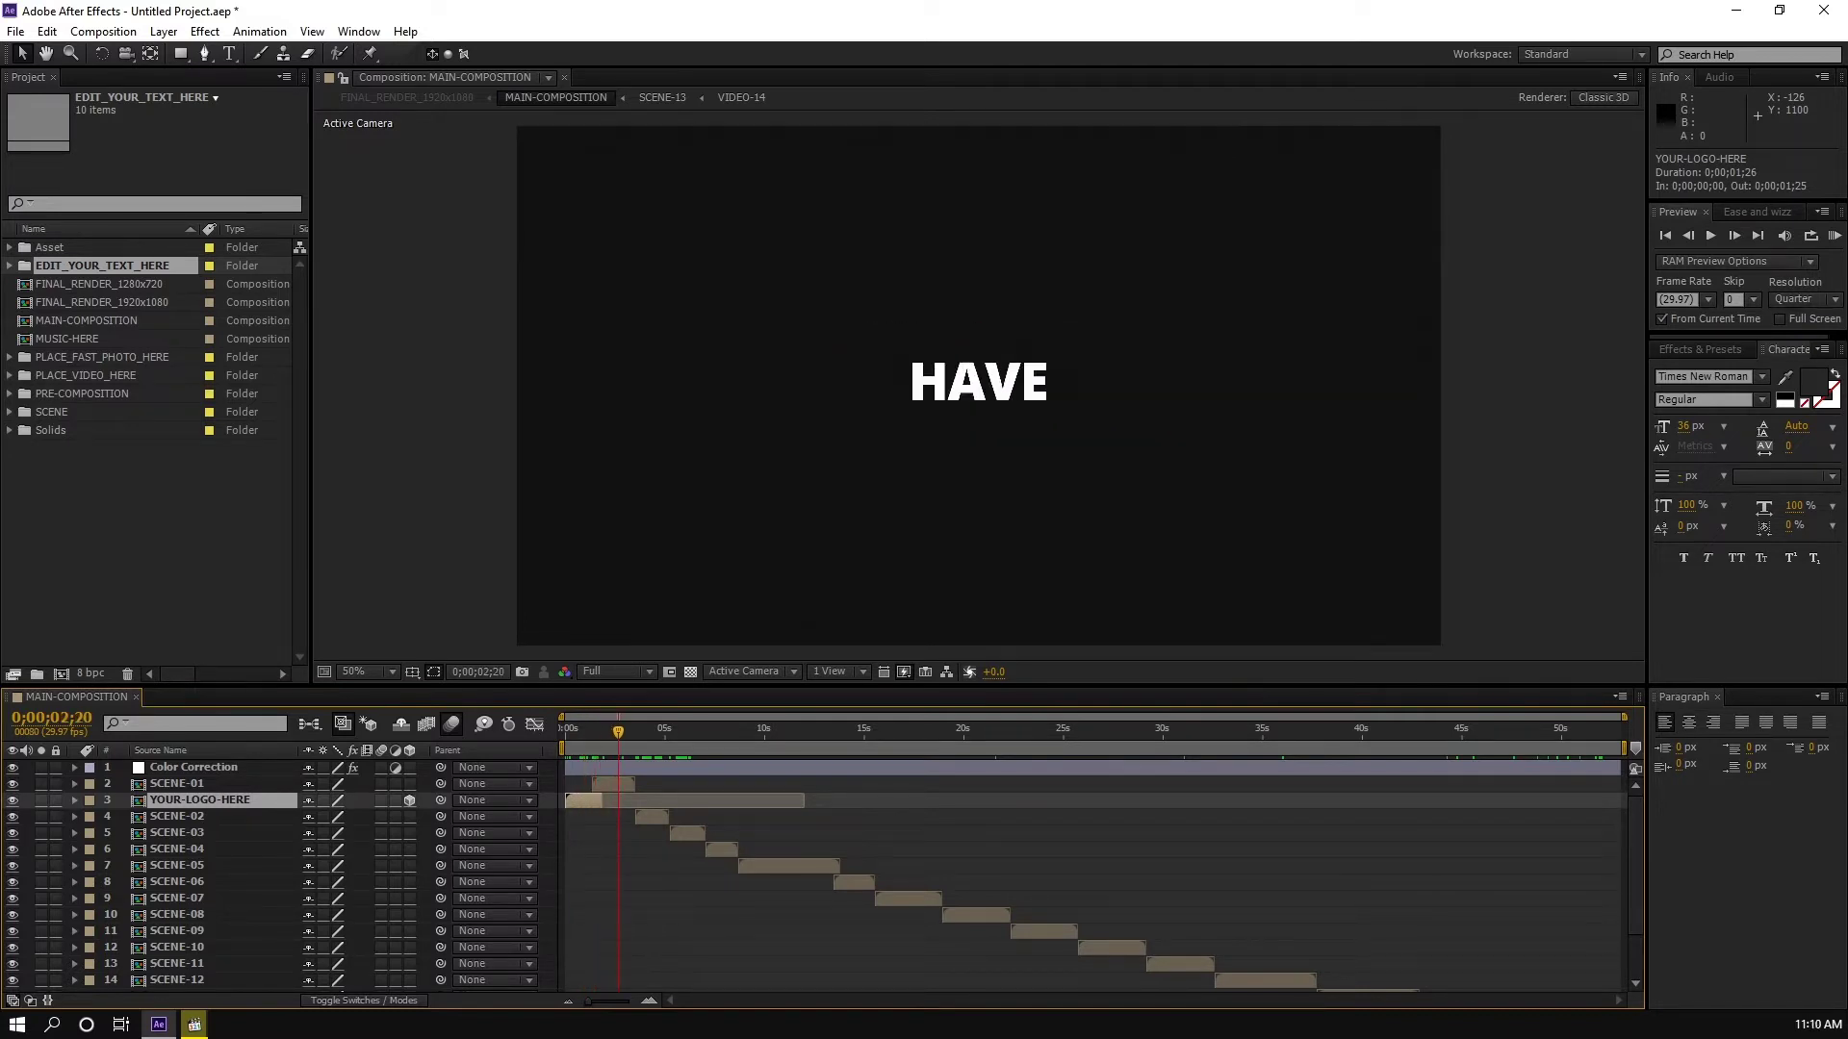
click(977, 385)
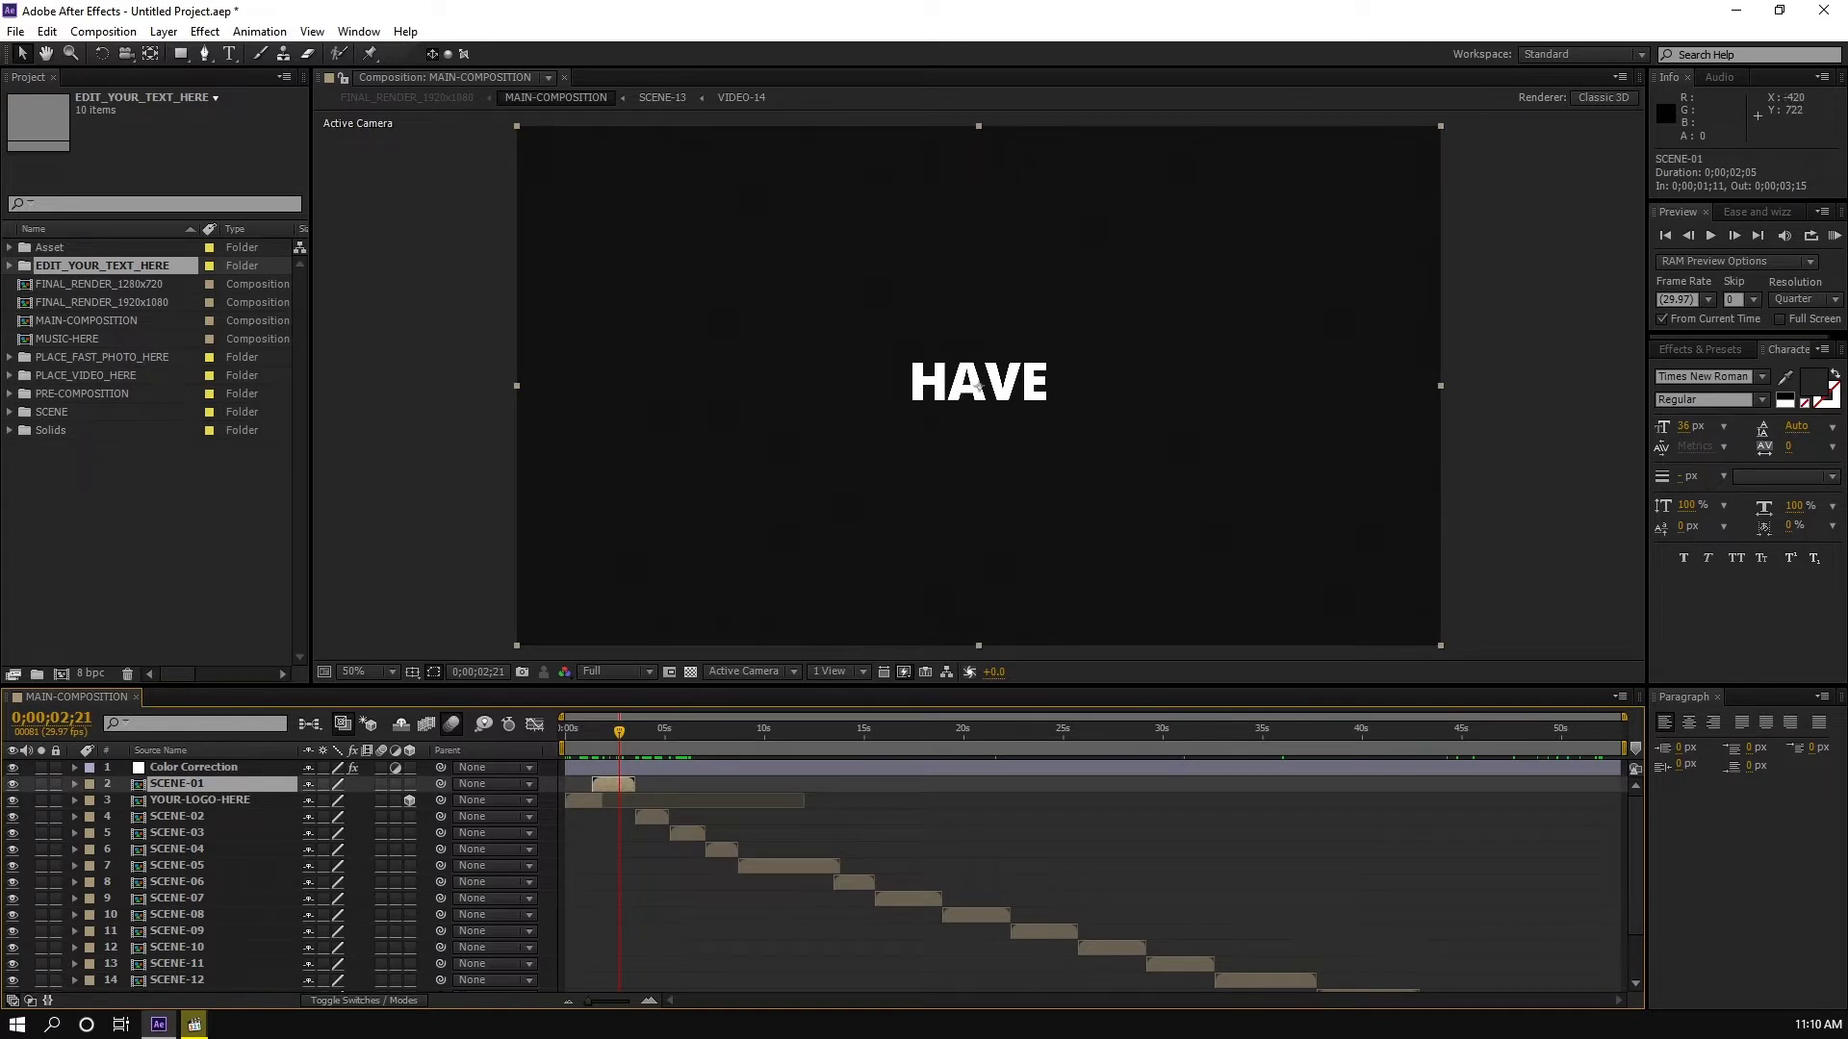
Step: Expand the EDIT_YOUR_TEXT_HERE folder and look through its ending, speaker, host, text and logo compositions, finishing on TEXT_01
click(10, 266)
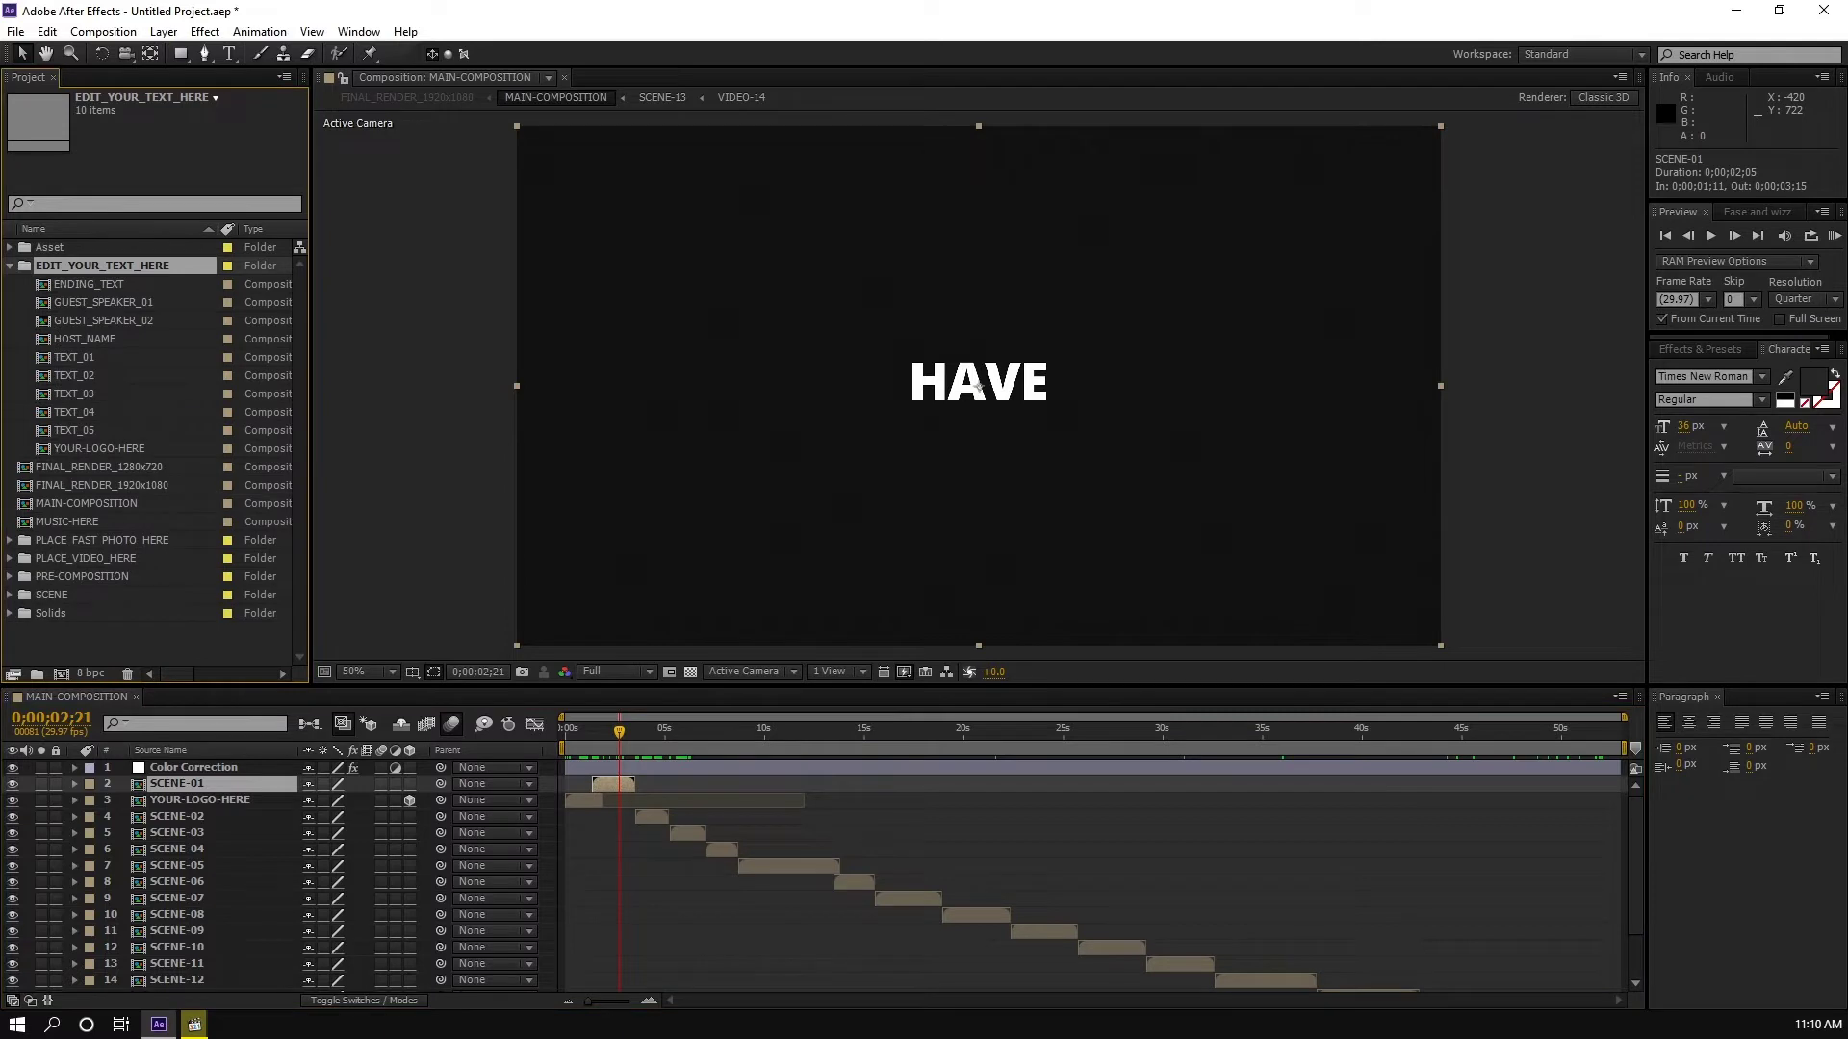
click(104, 302)
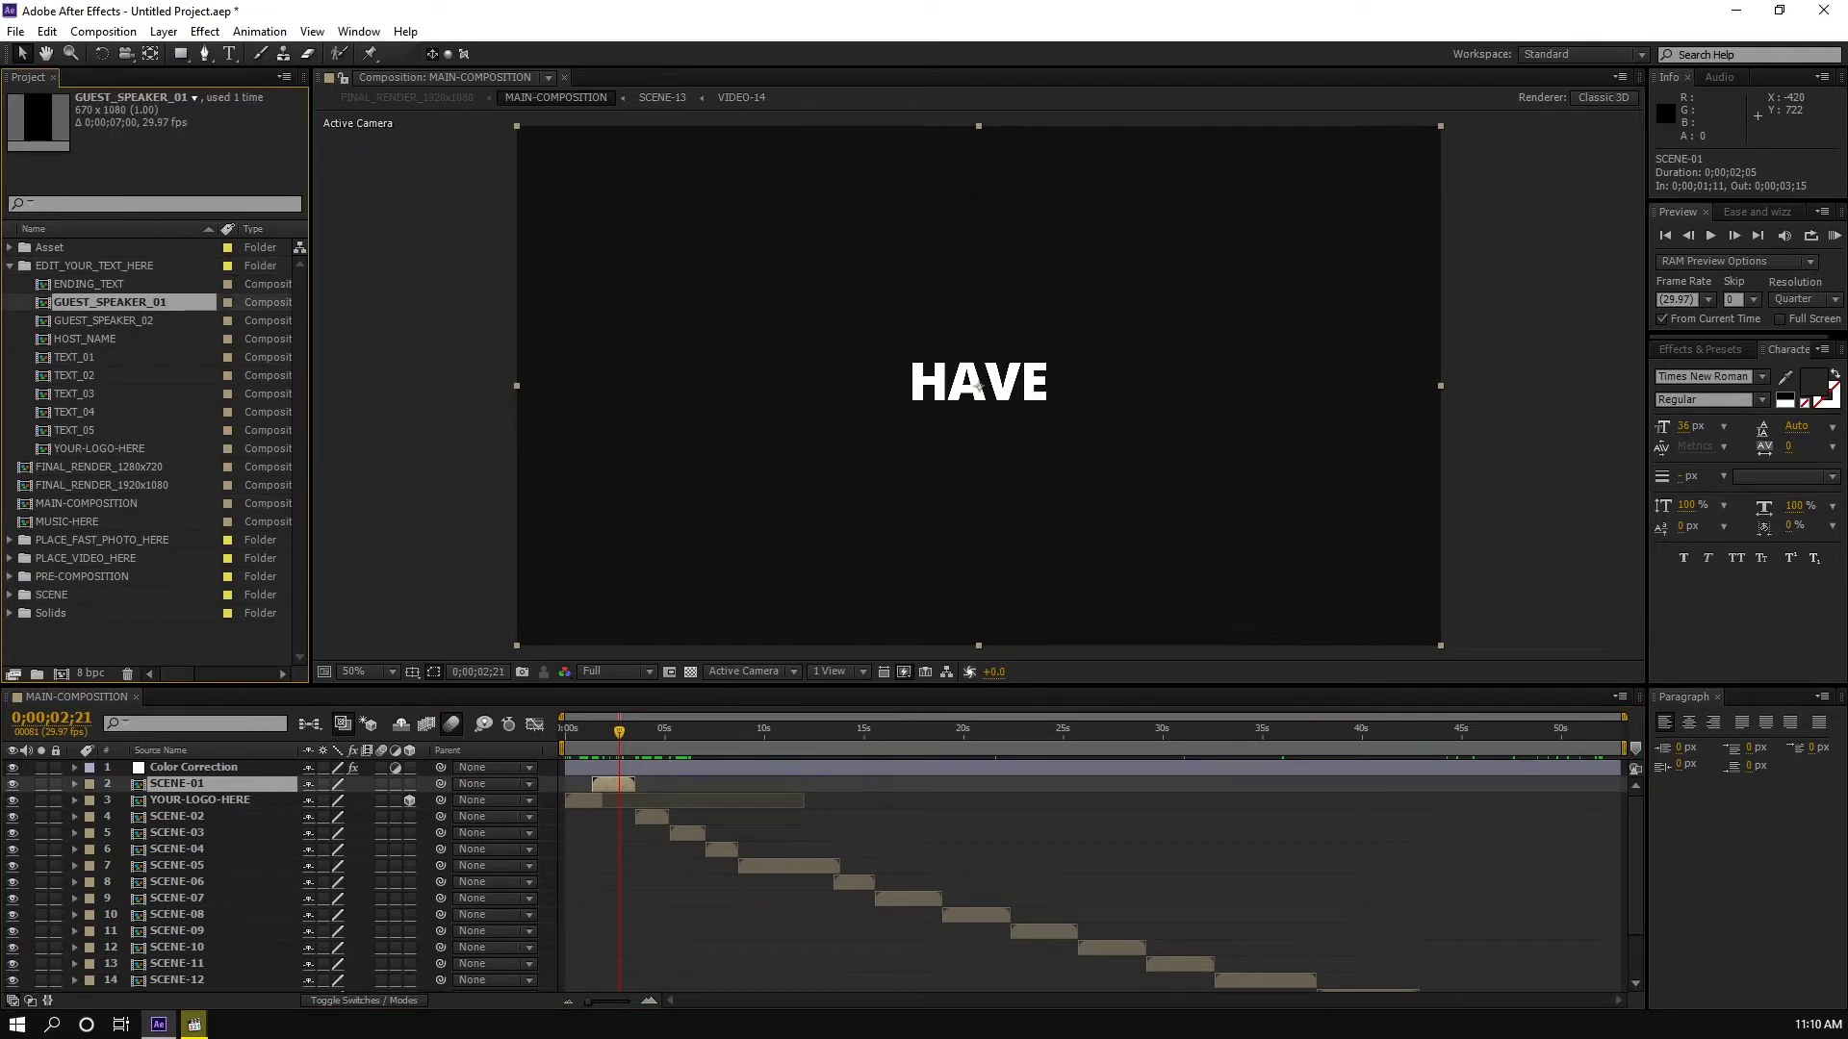
click(77, 357)
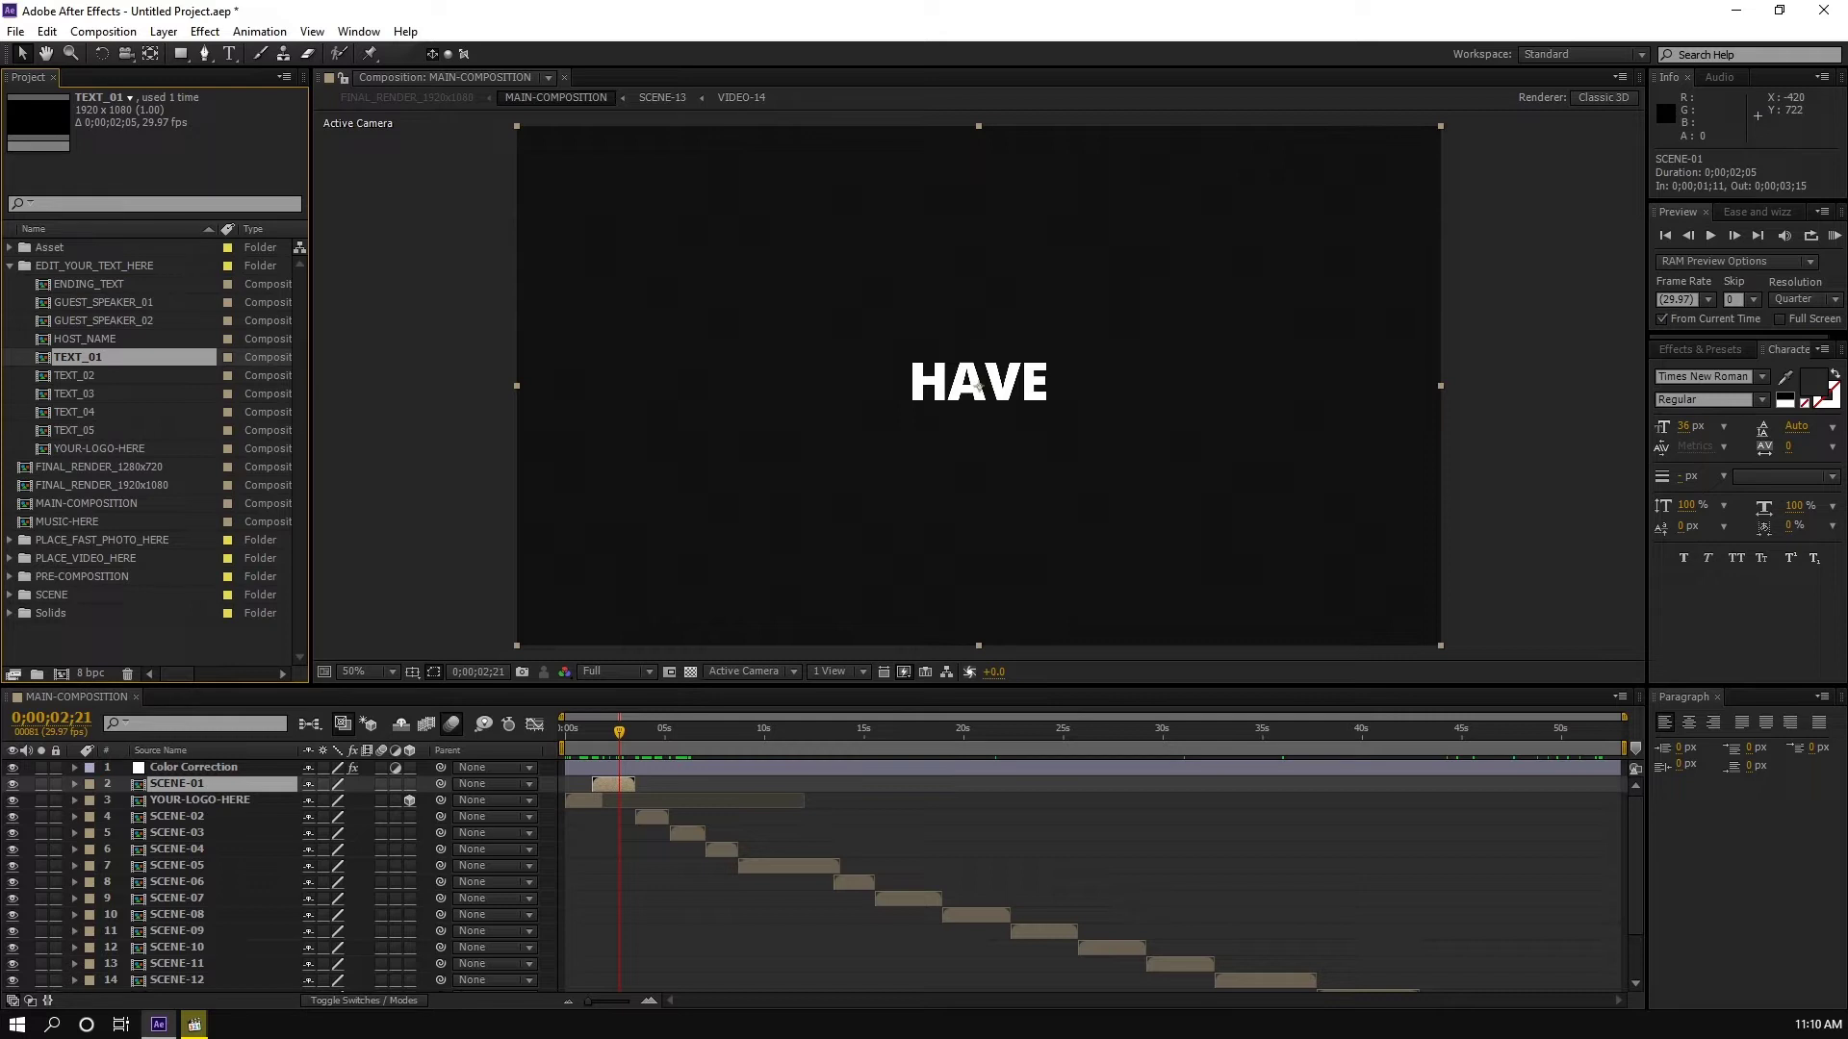
key(Down)
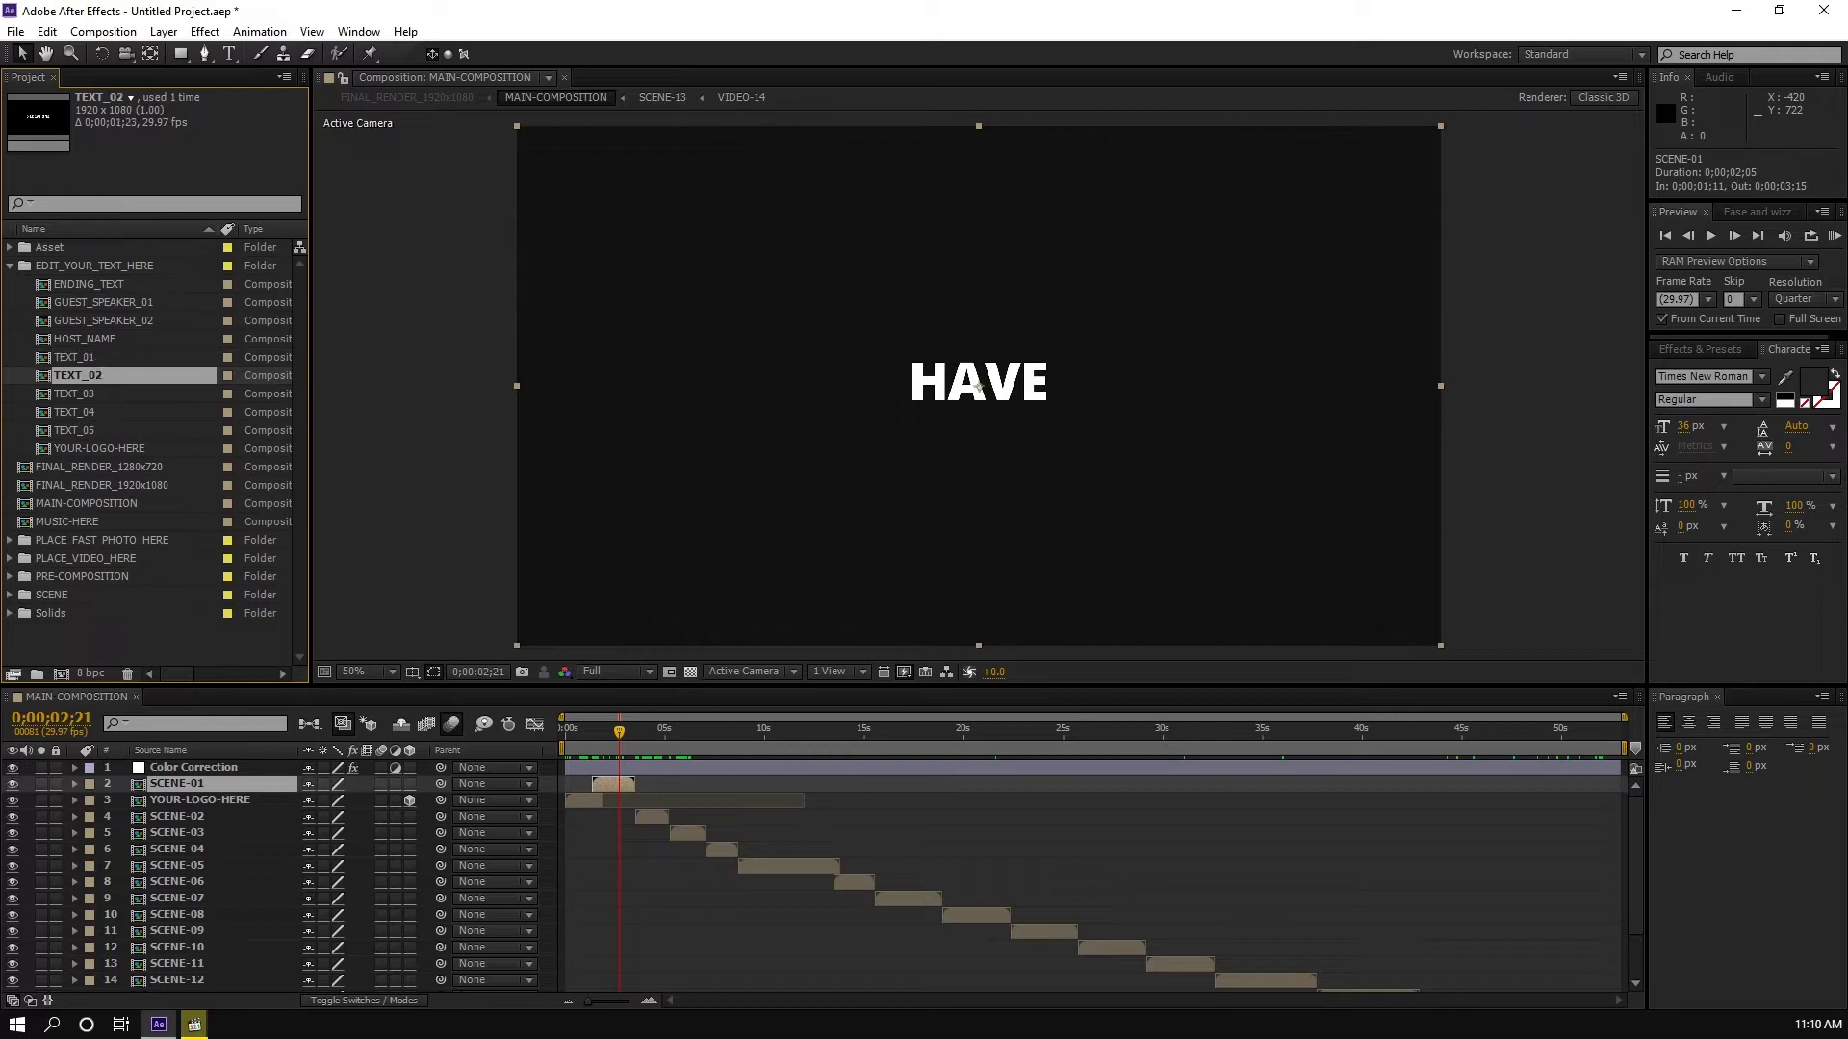
key(Down)
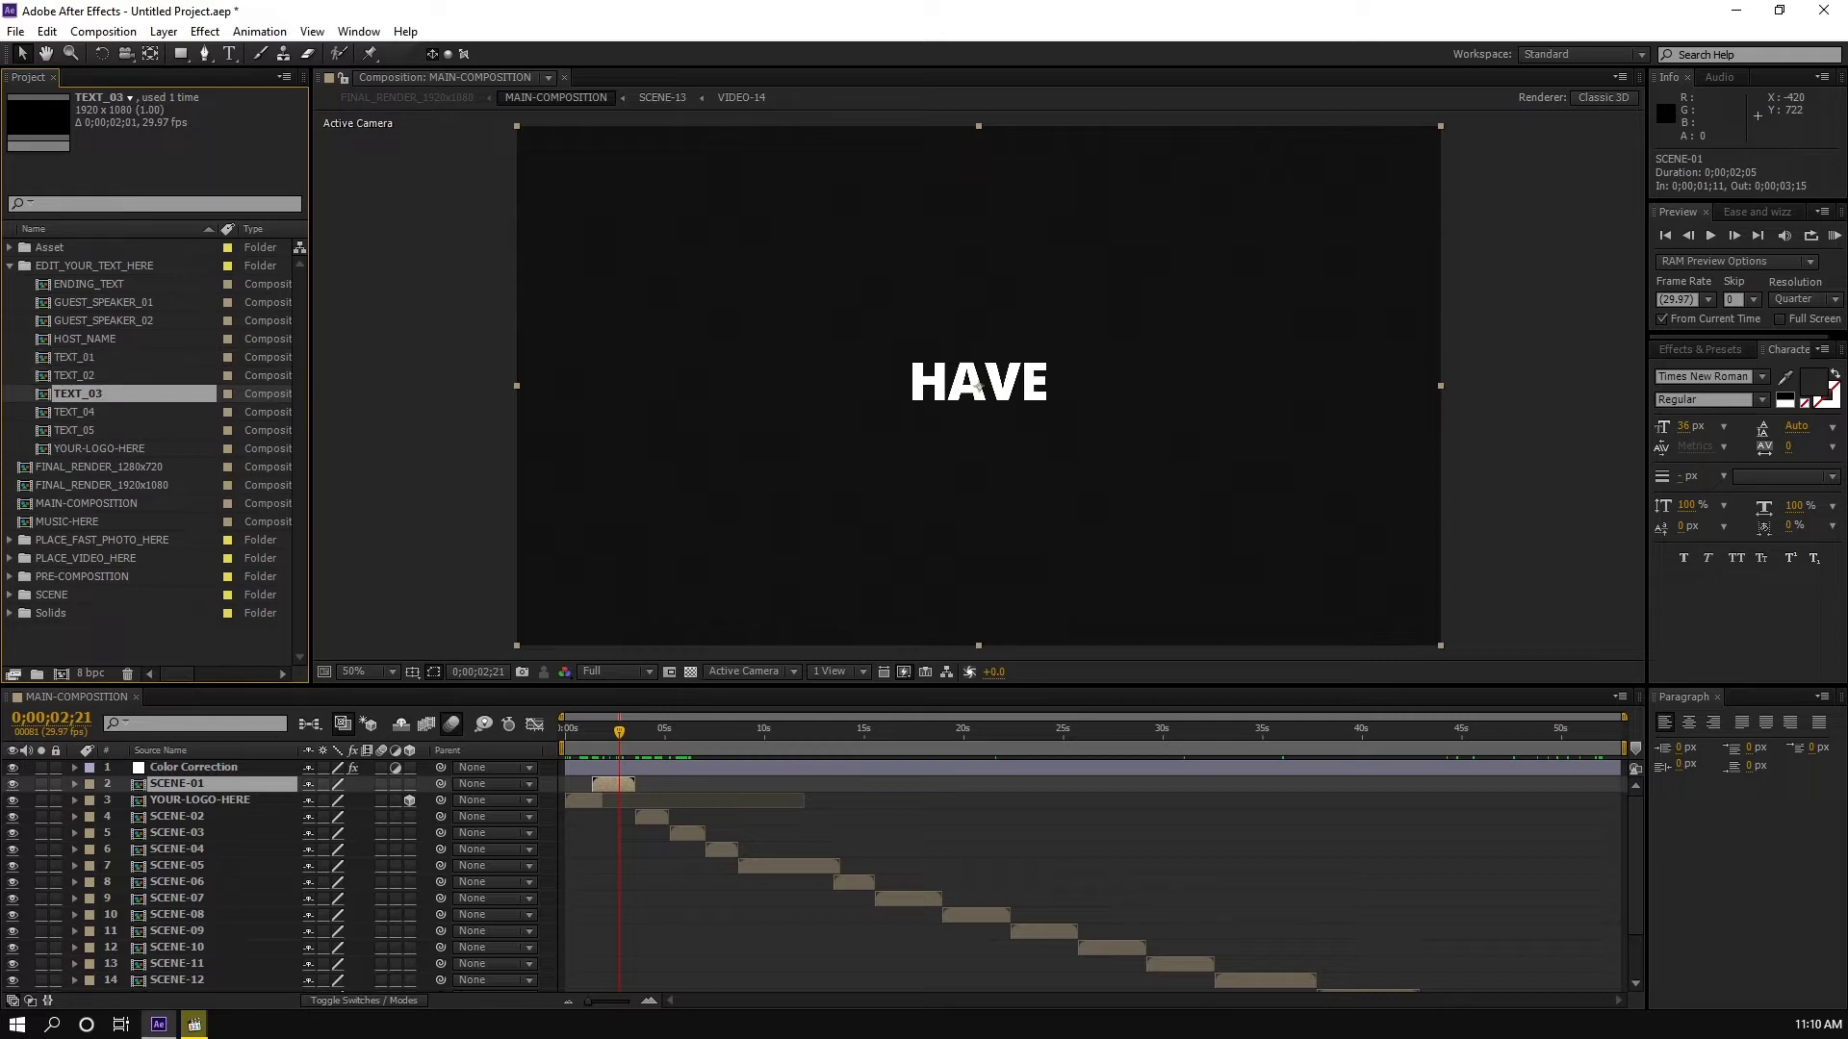
key(Down)
key(Down)
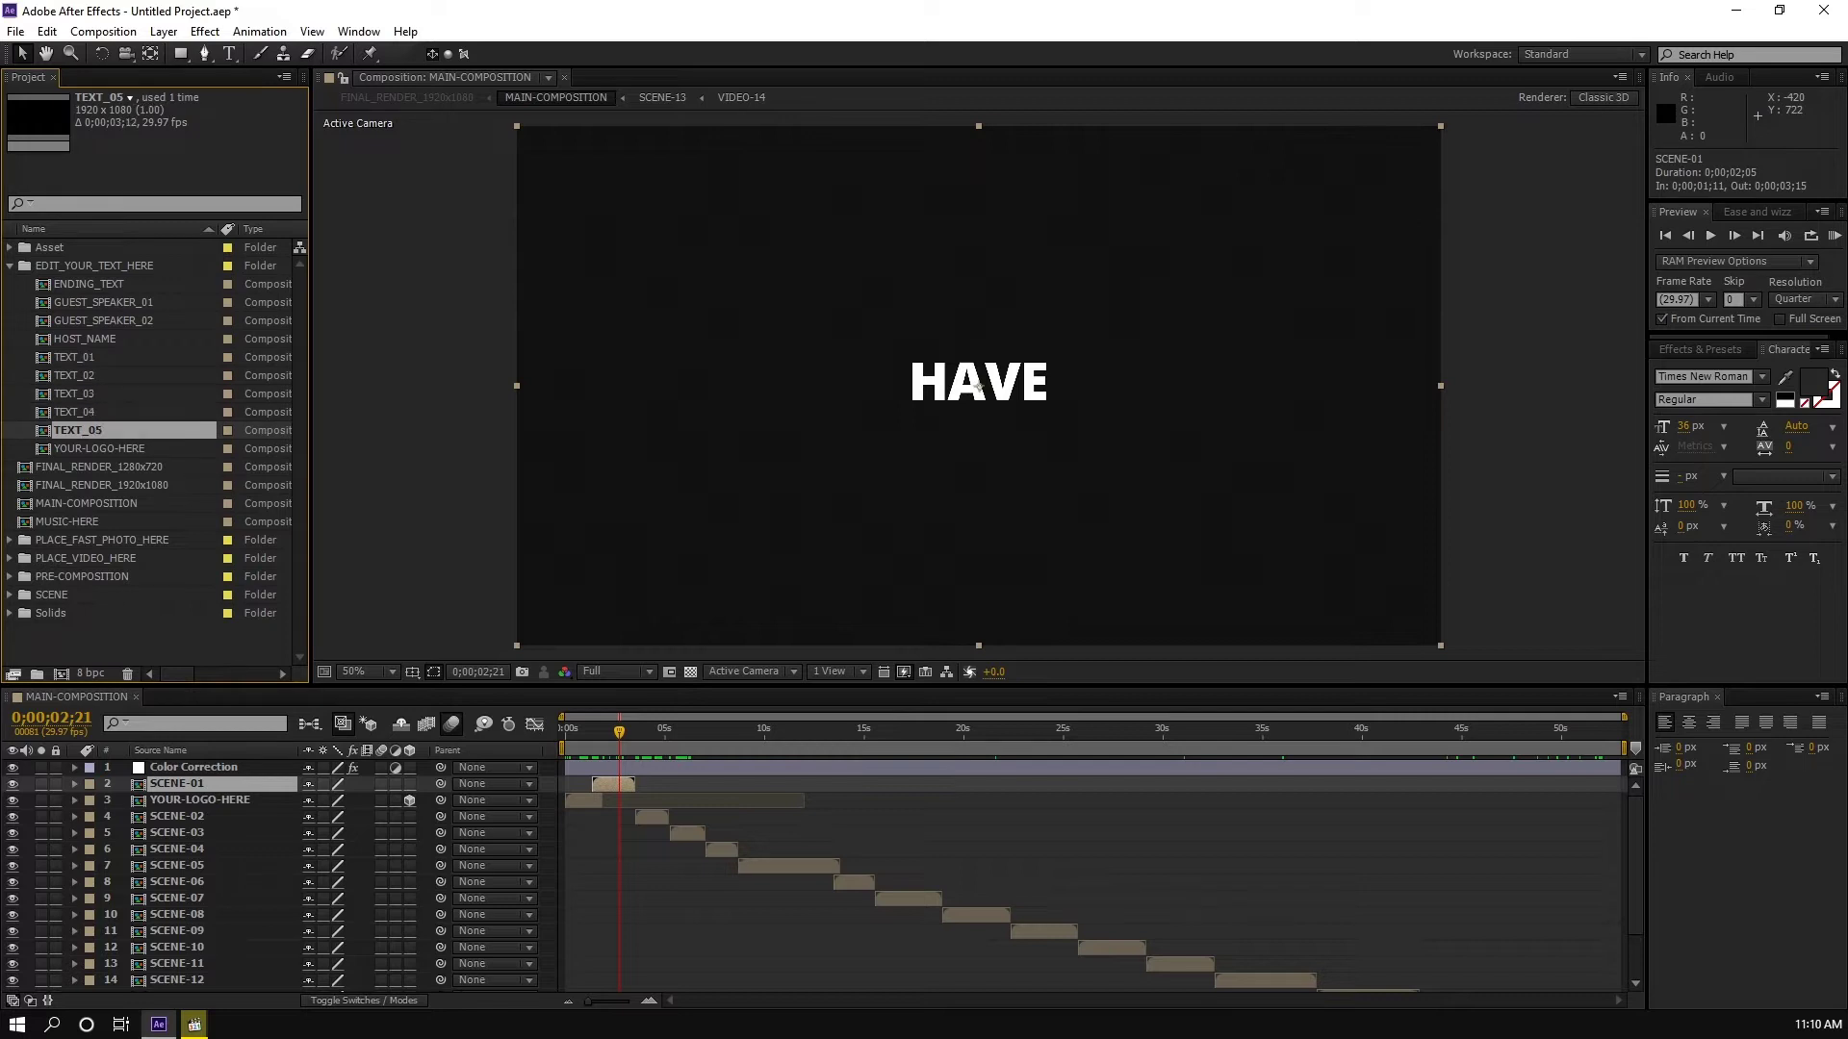
key(Down)
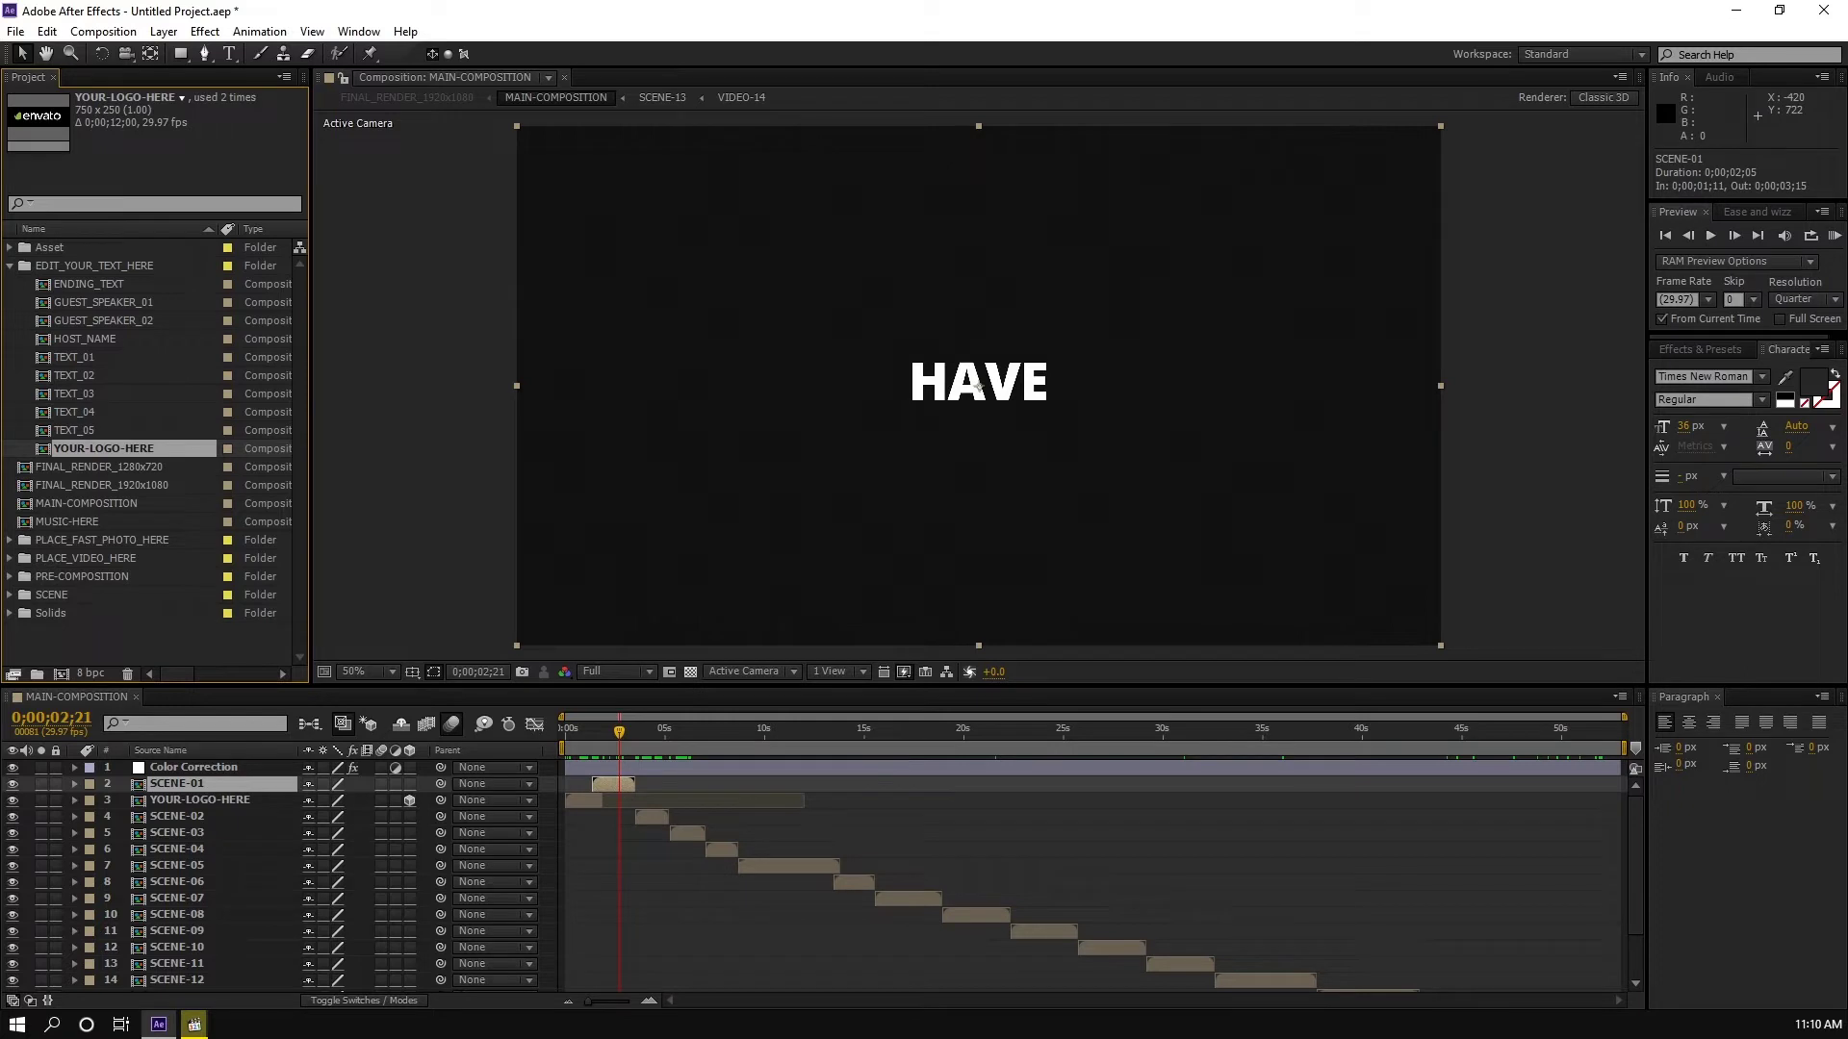
click(93, 284)
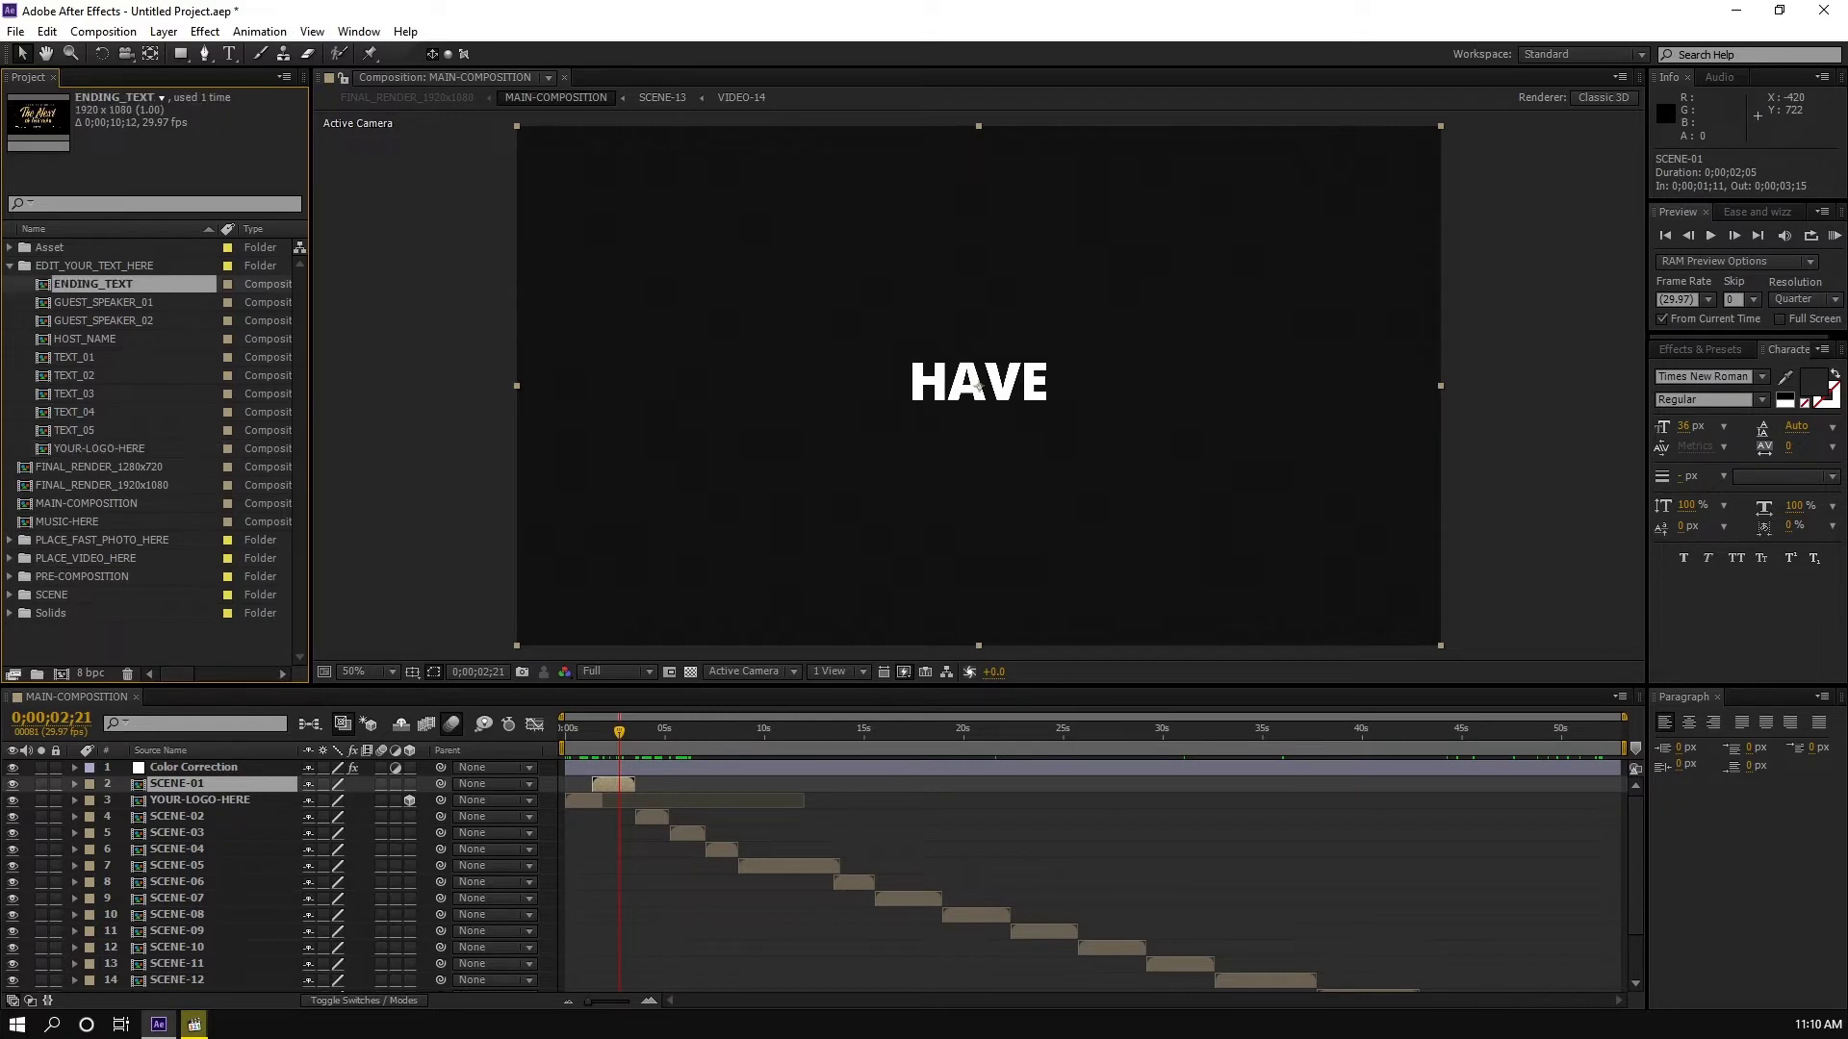
key(Down)
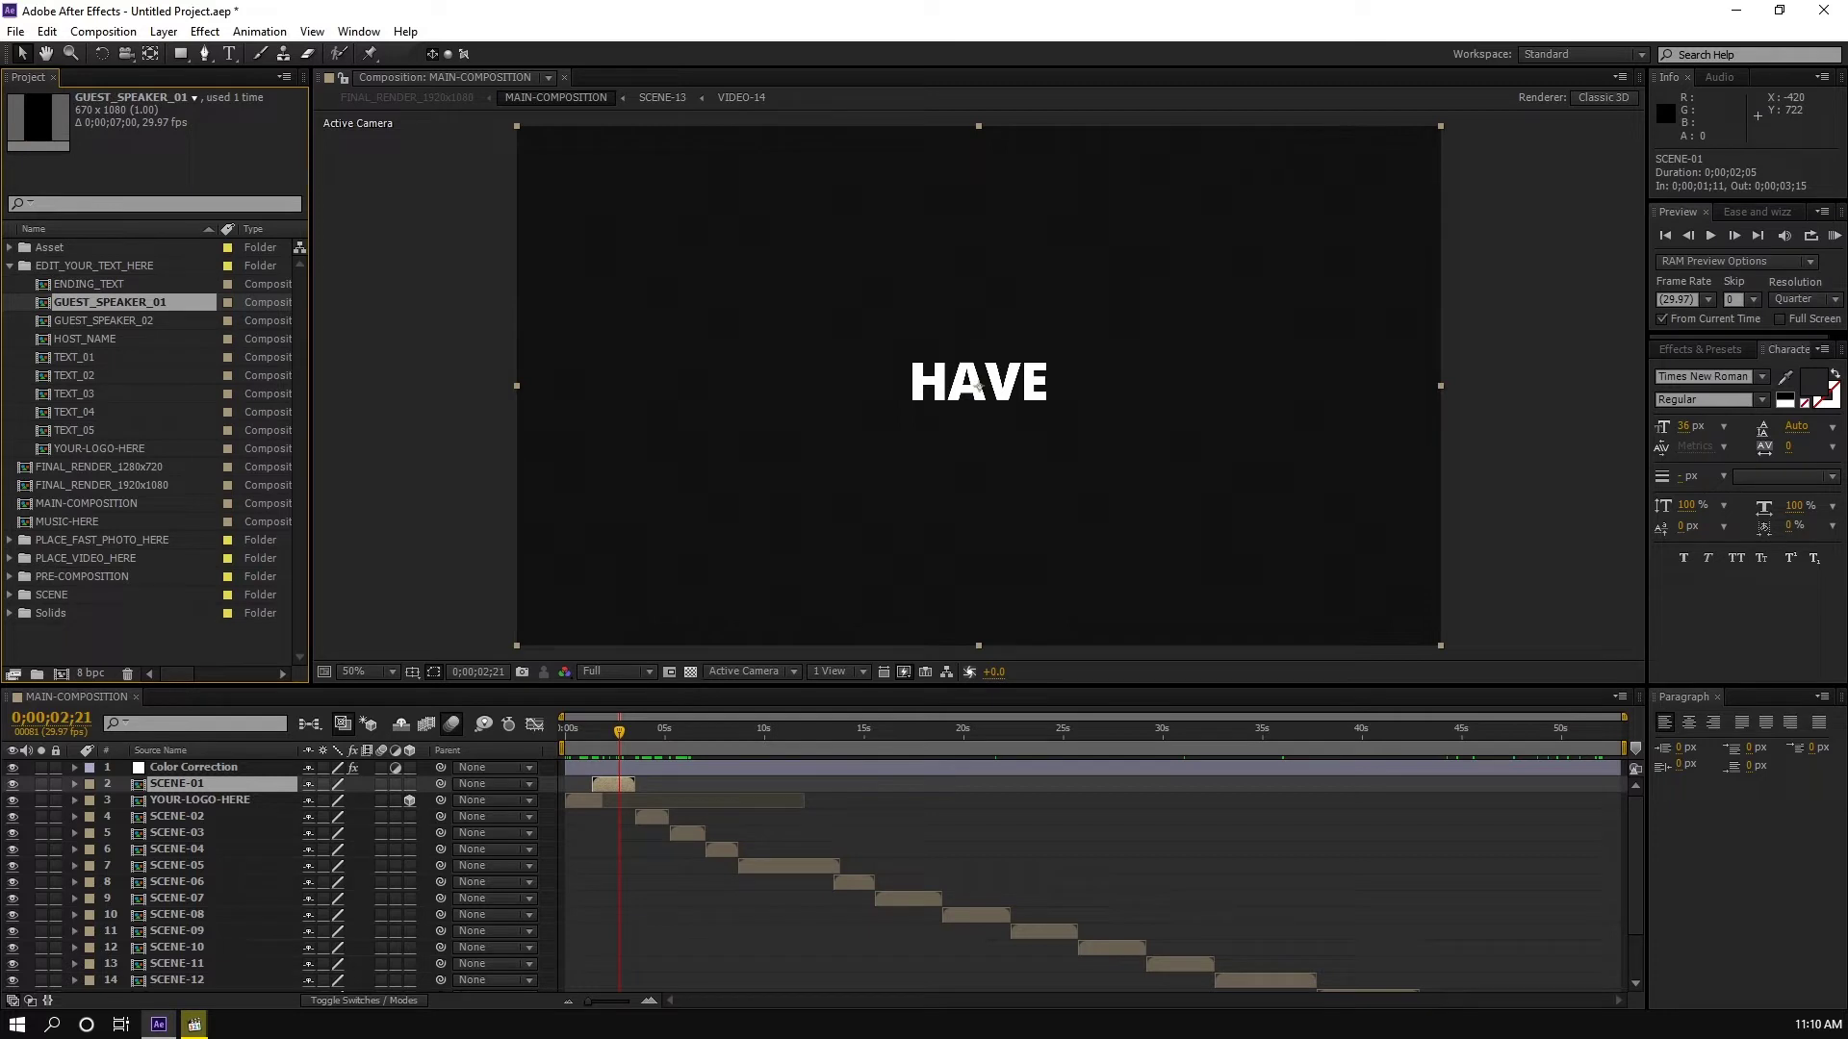
key(Down)
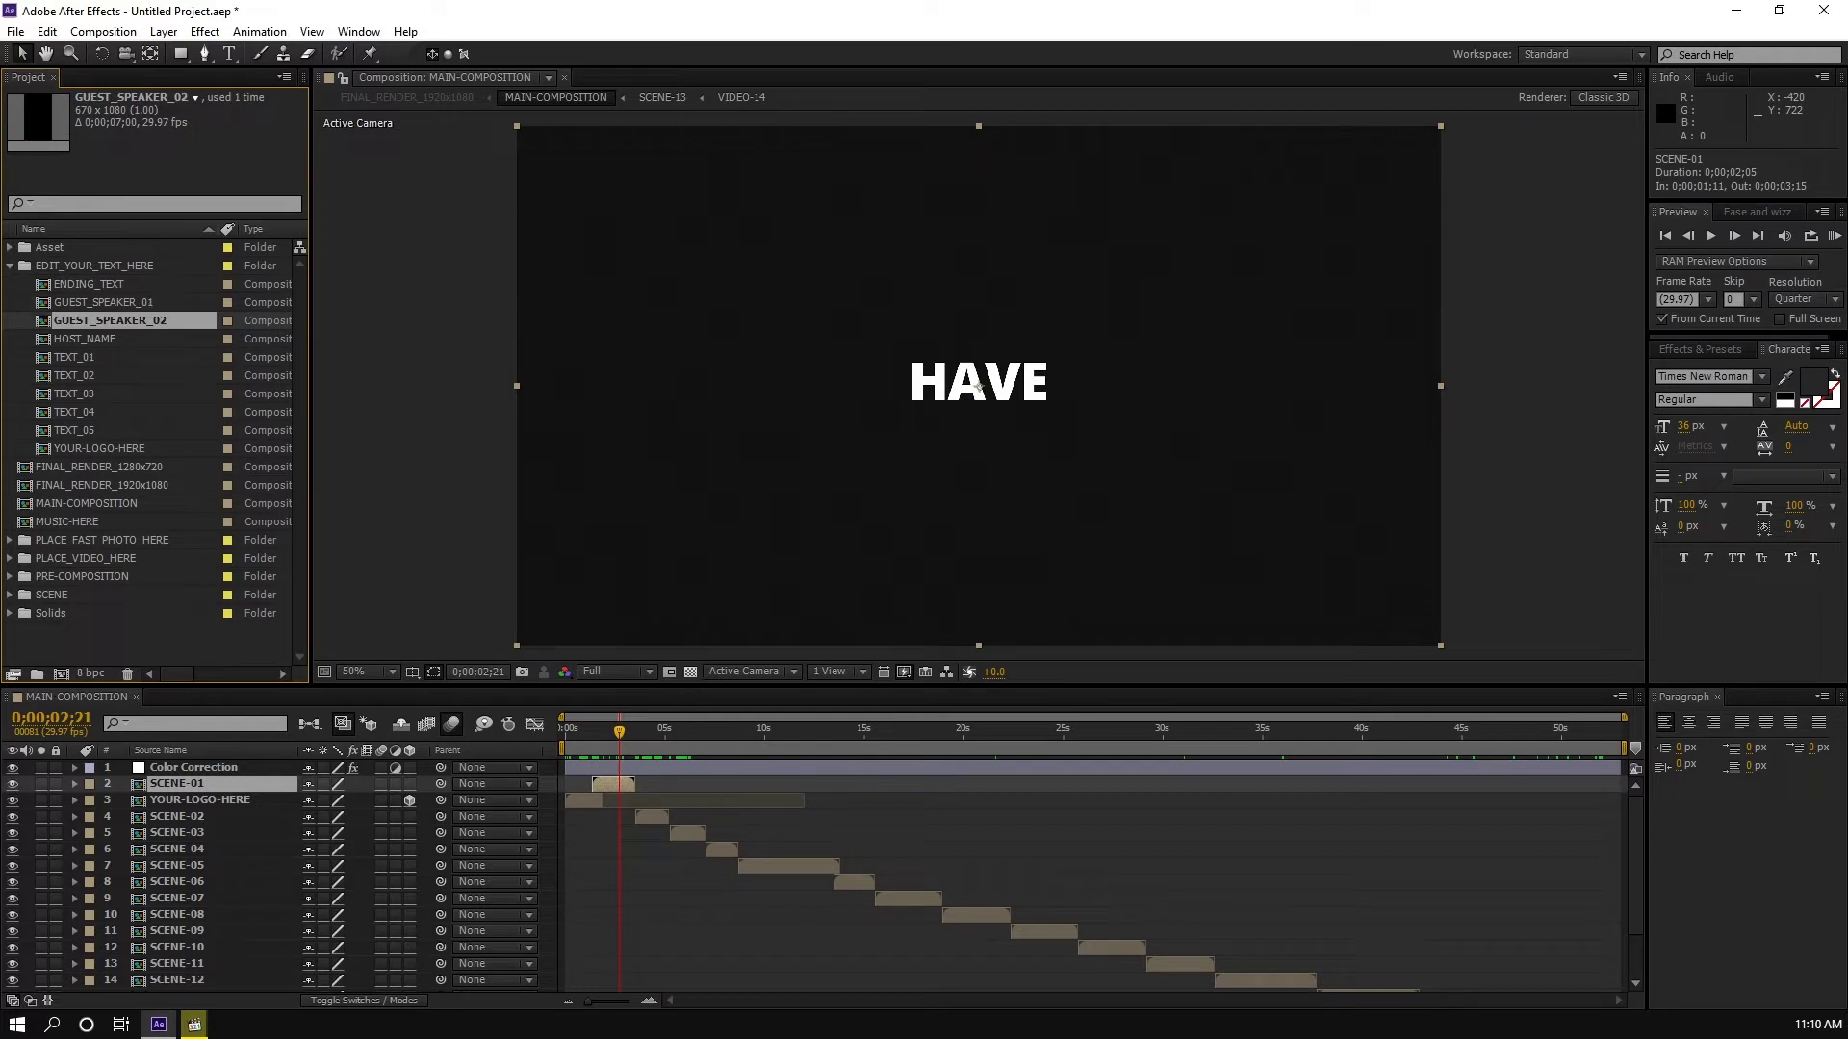
key(Down)
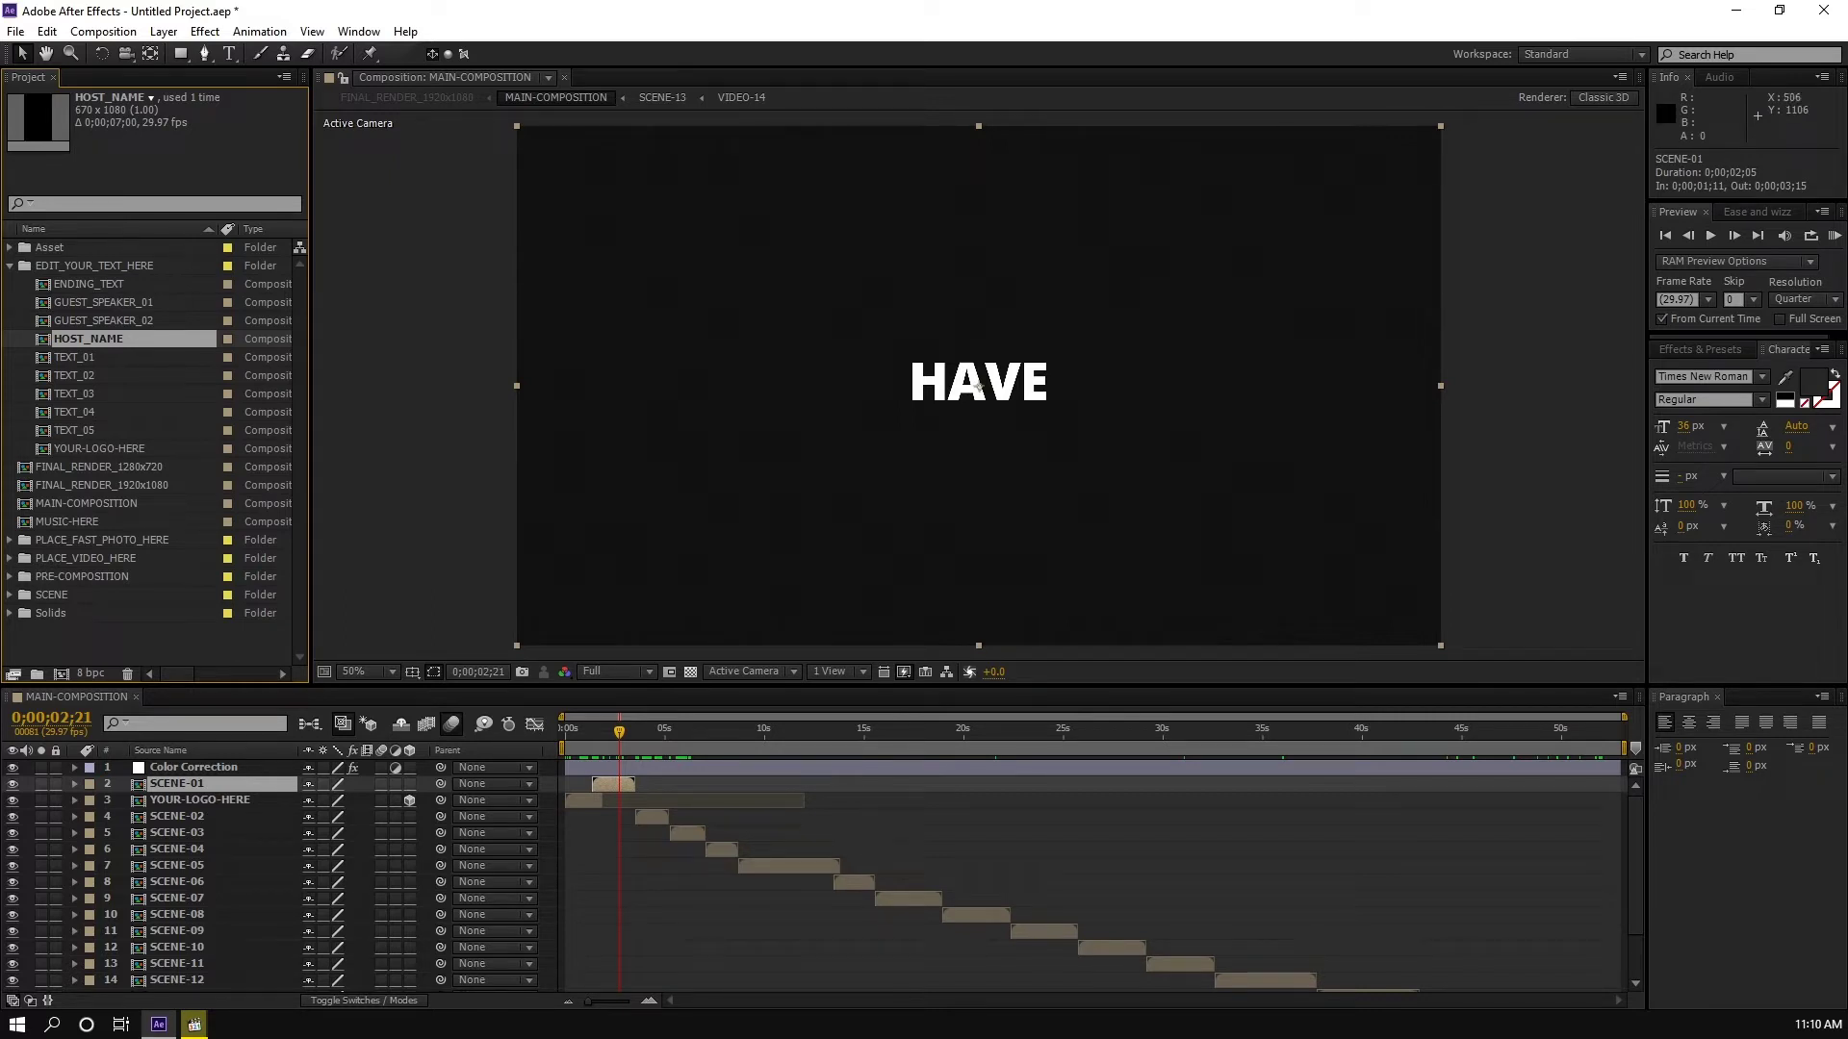
key(Down)
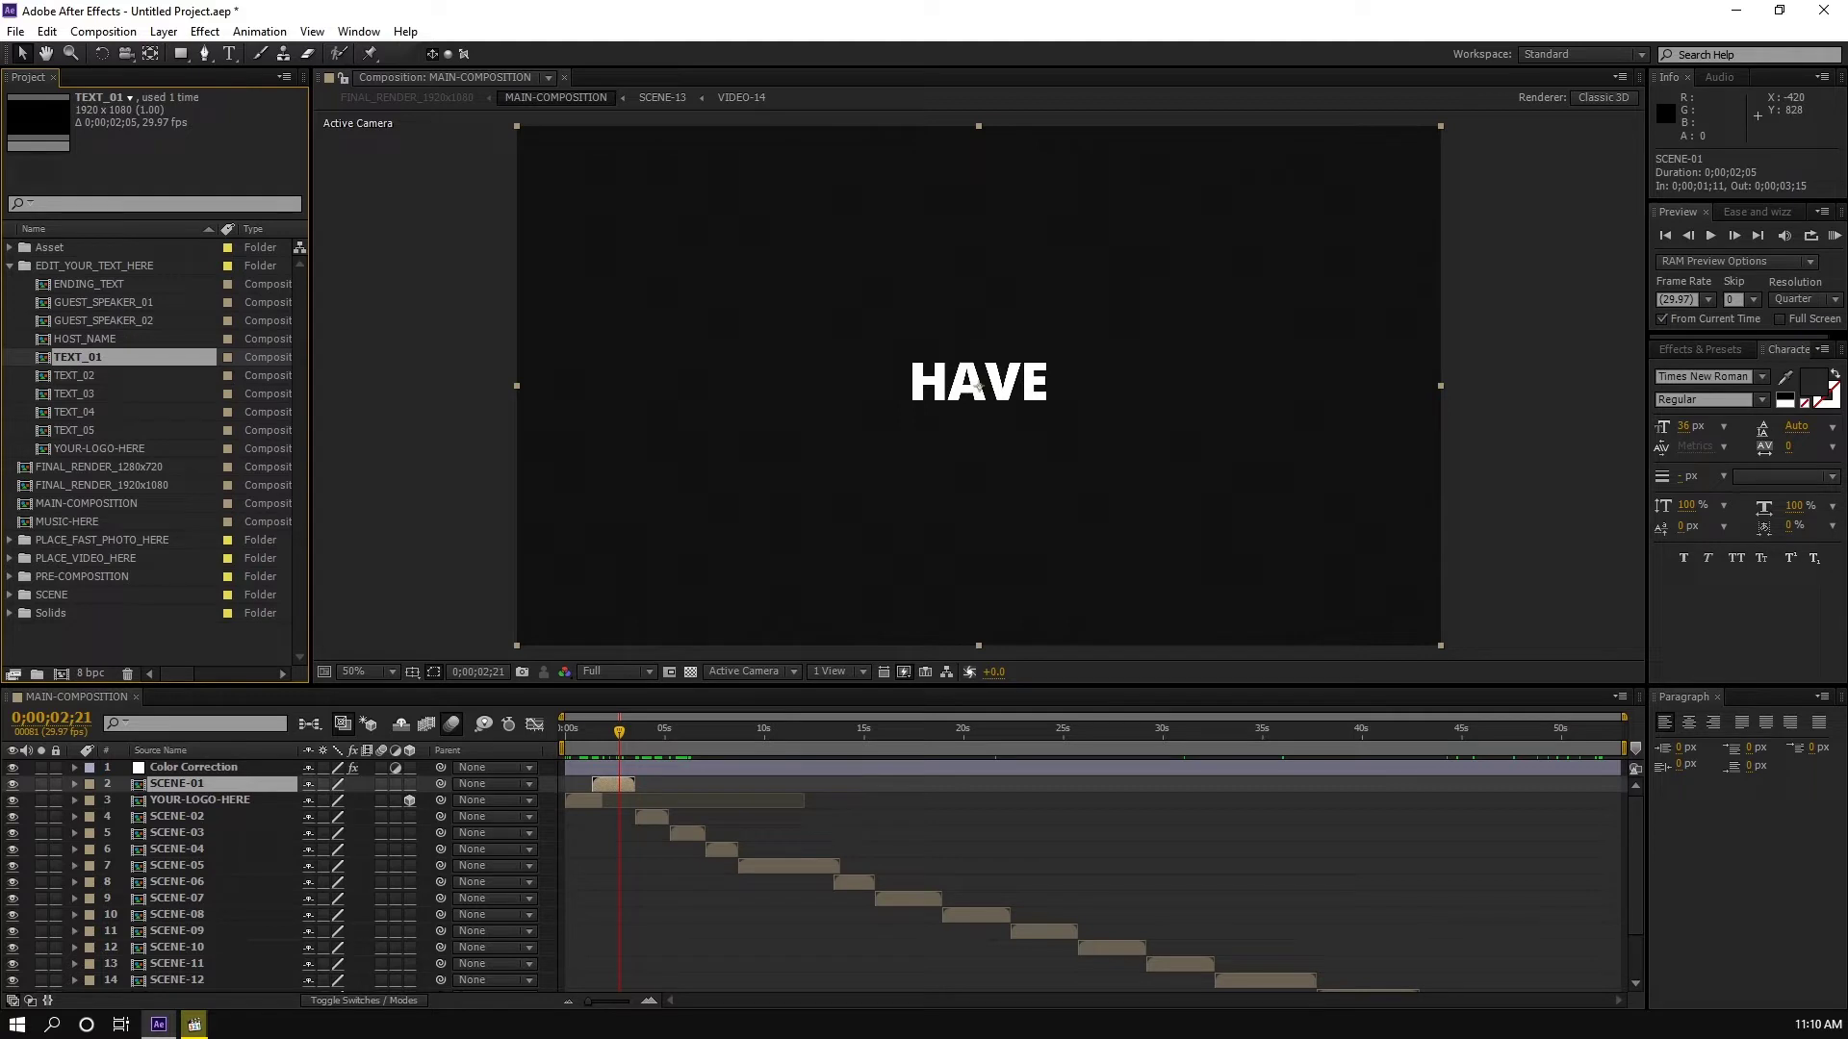
Step: Open the TEXT_01 composition behind the HAVE text and look through its Next Month, we, special and event layers
double_click(978, 387)
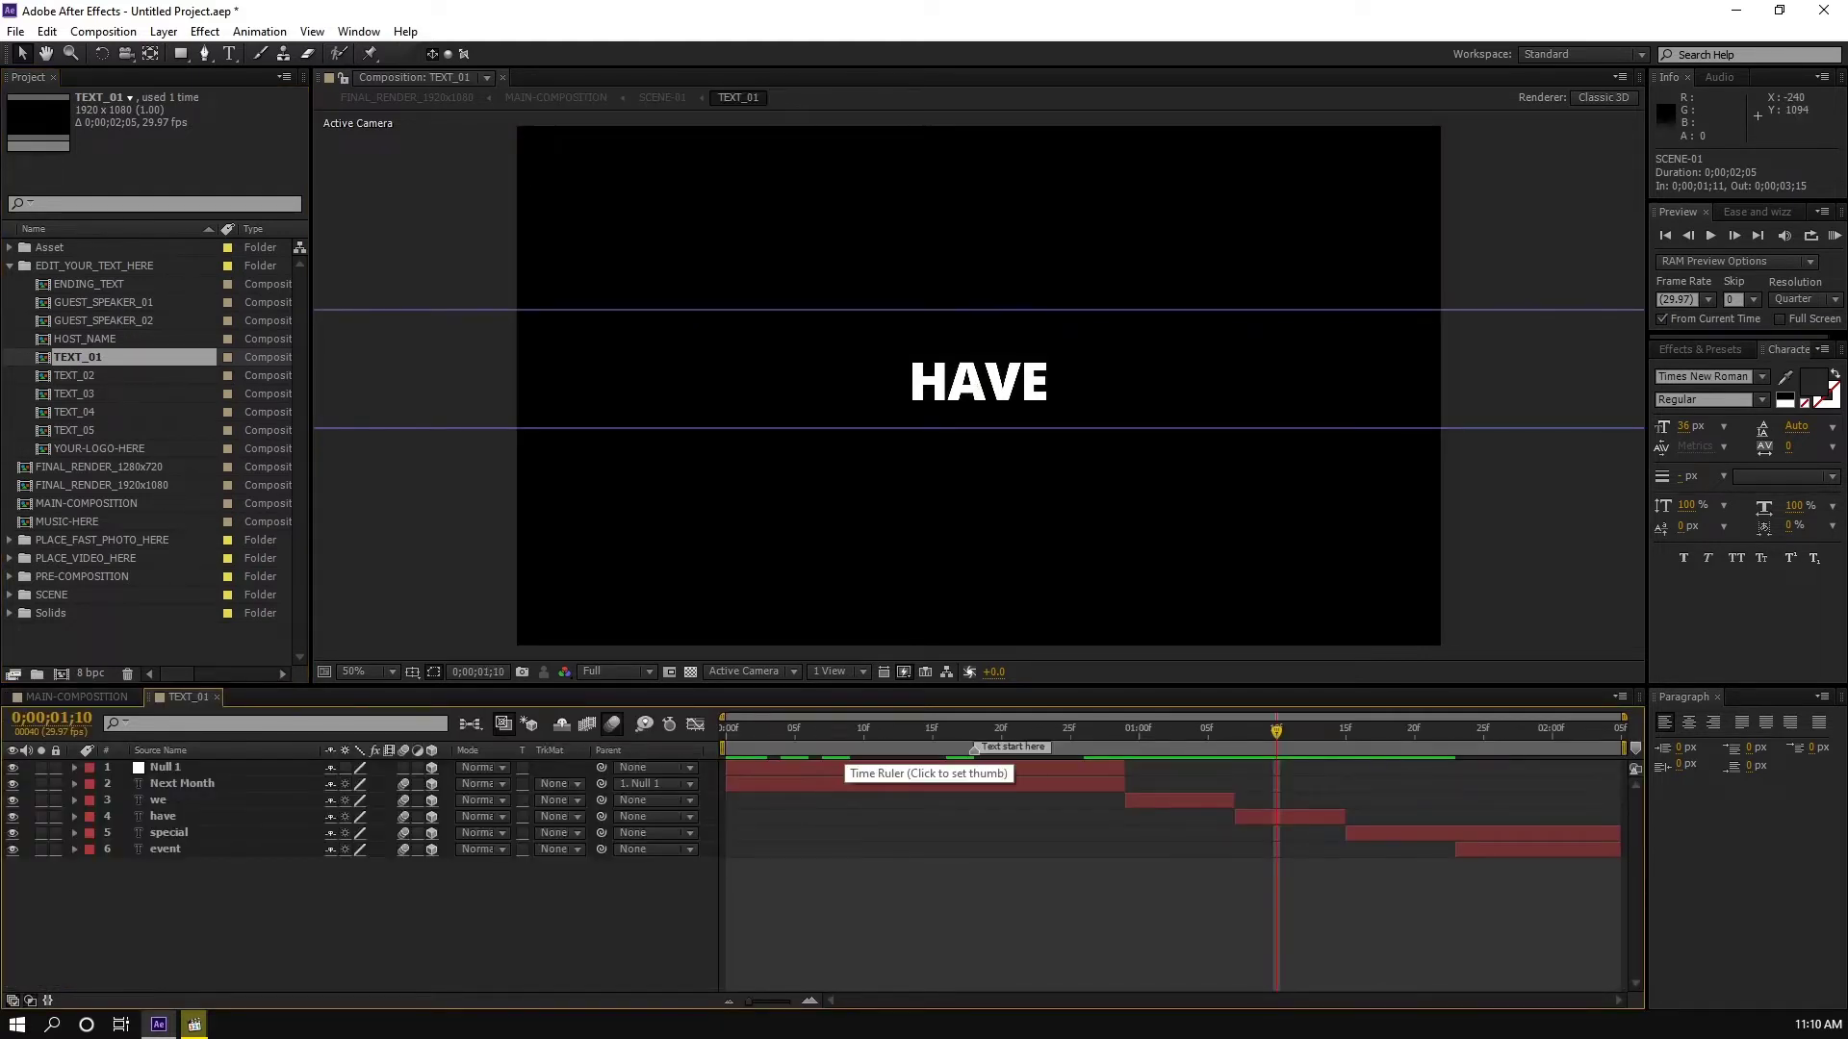
drag(754, 730, 919, 730)
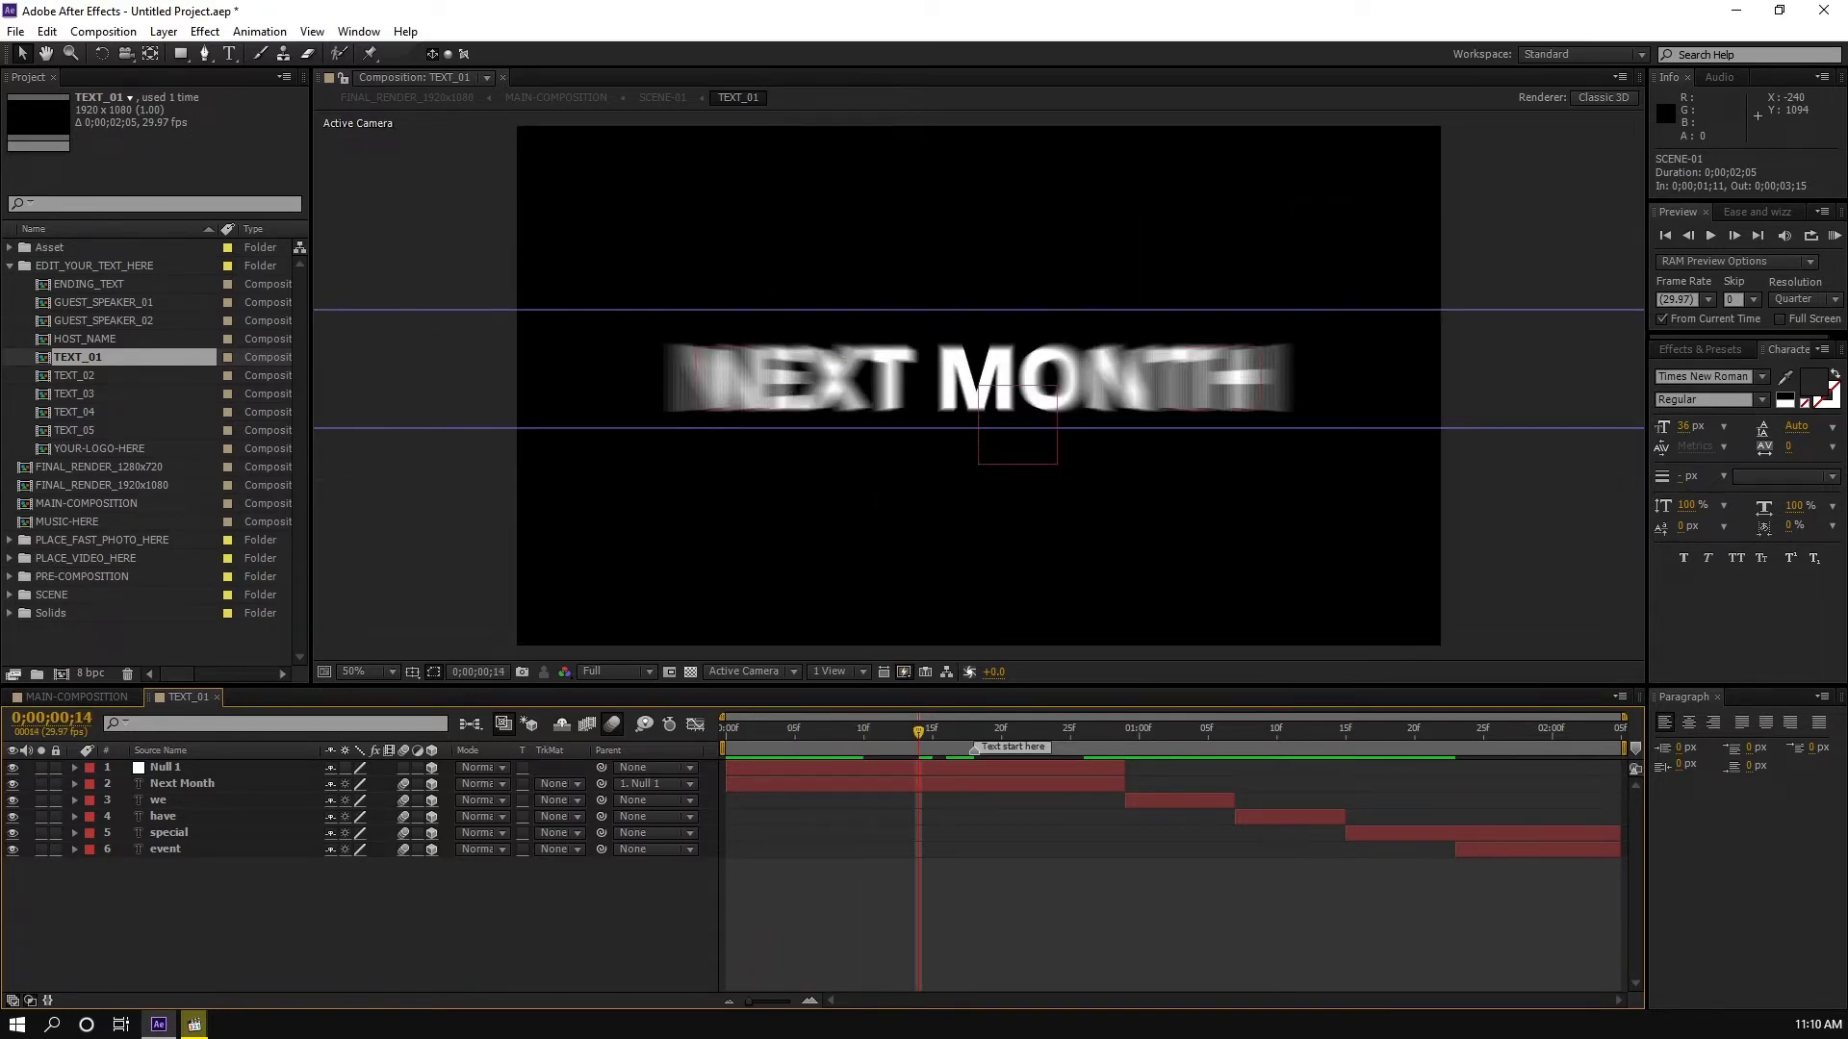
click(183, 784)
click(175, 801)
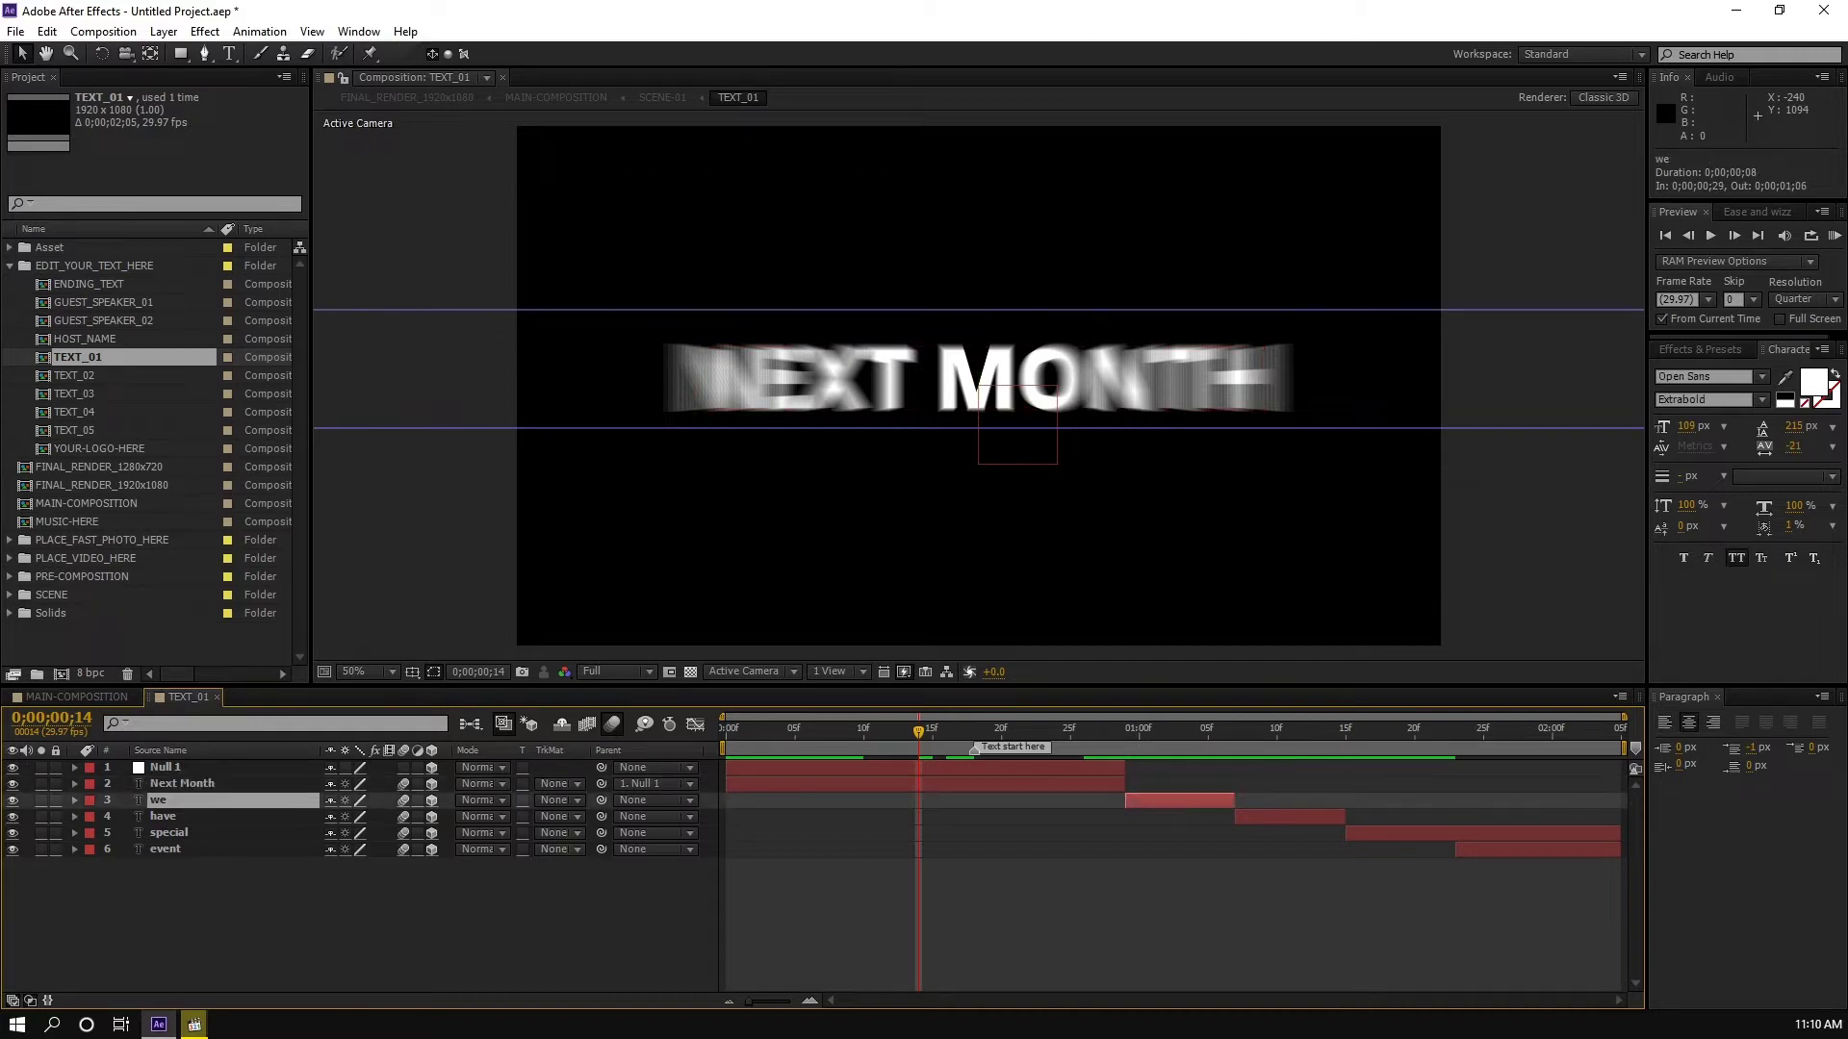
click(172, 834)
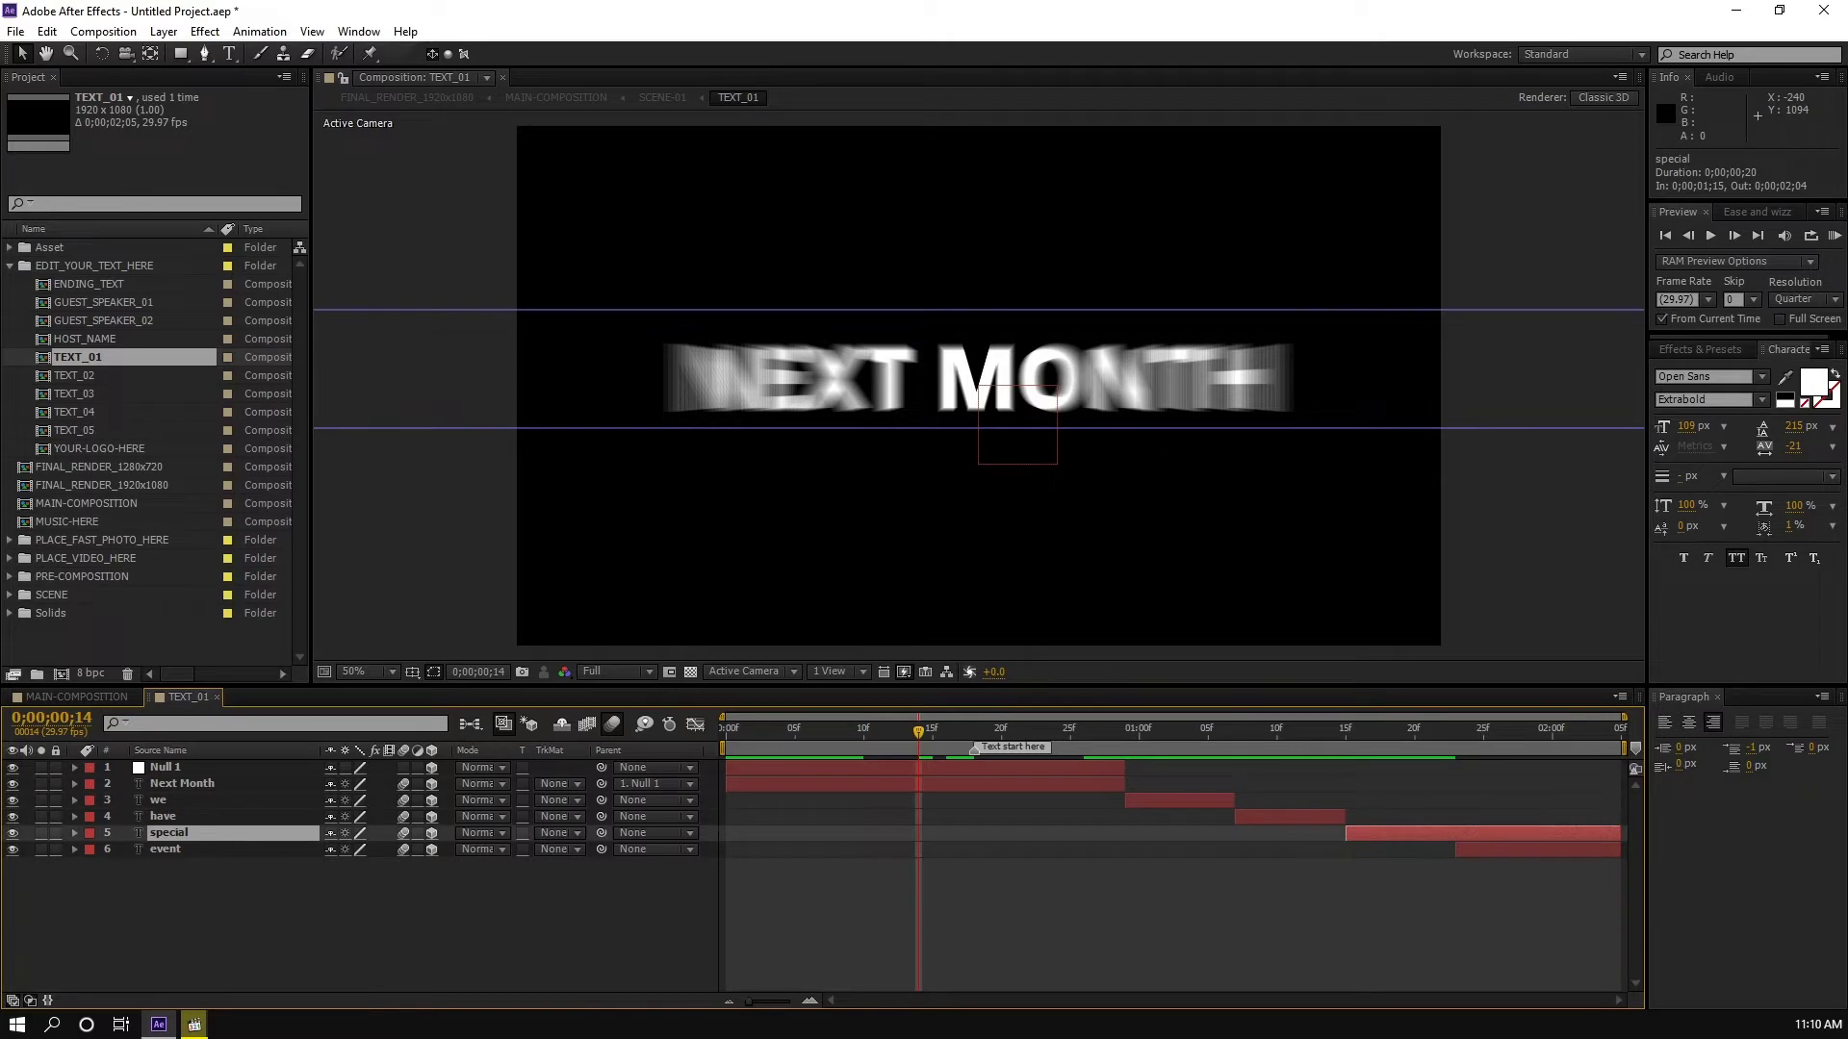
click(169, 850)
Step: Replace the Next Month text in TEXT_01 with NEXT WEEKS
drag(918, 732, 822, 732)
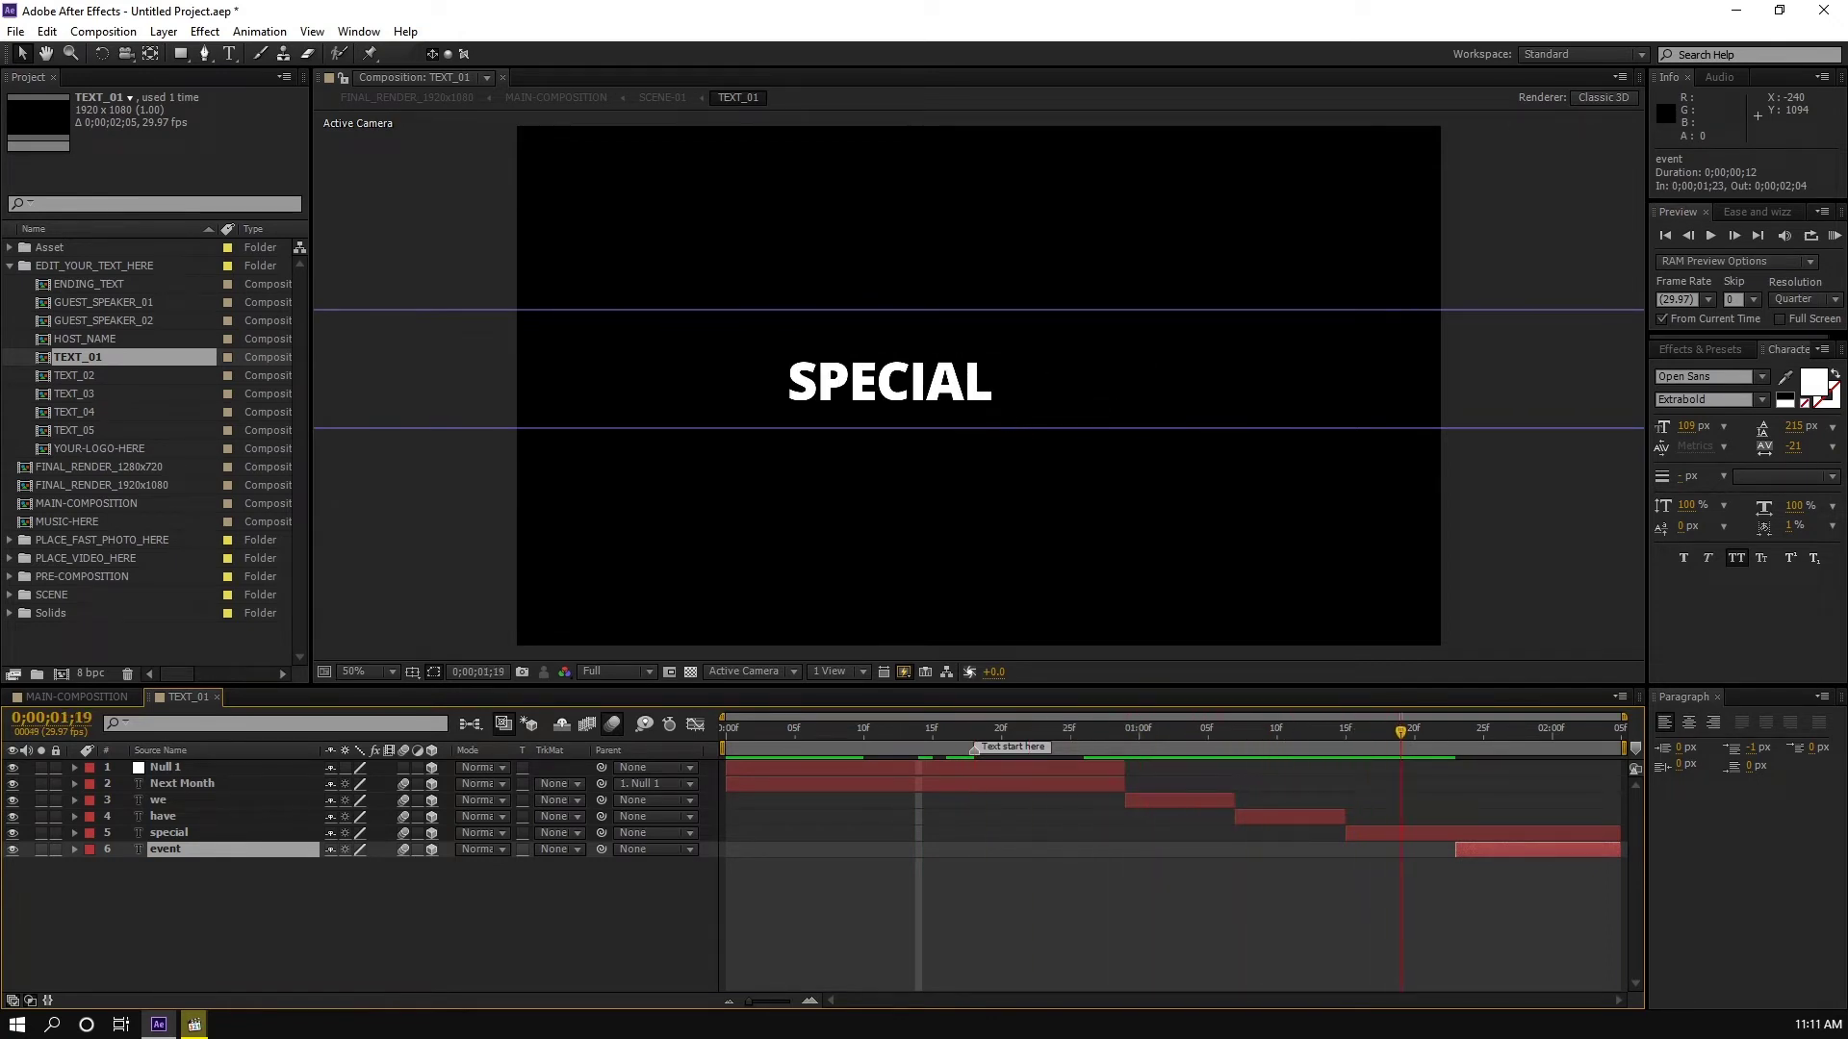
drag(1525, 731, 987, 731)
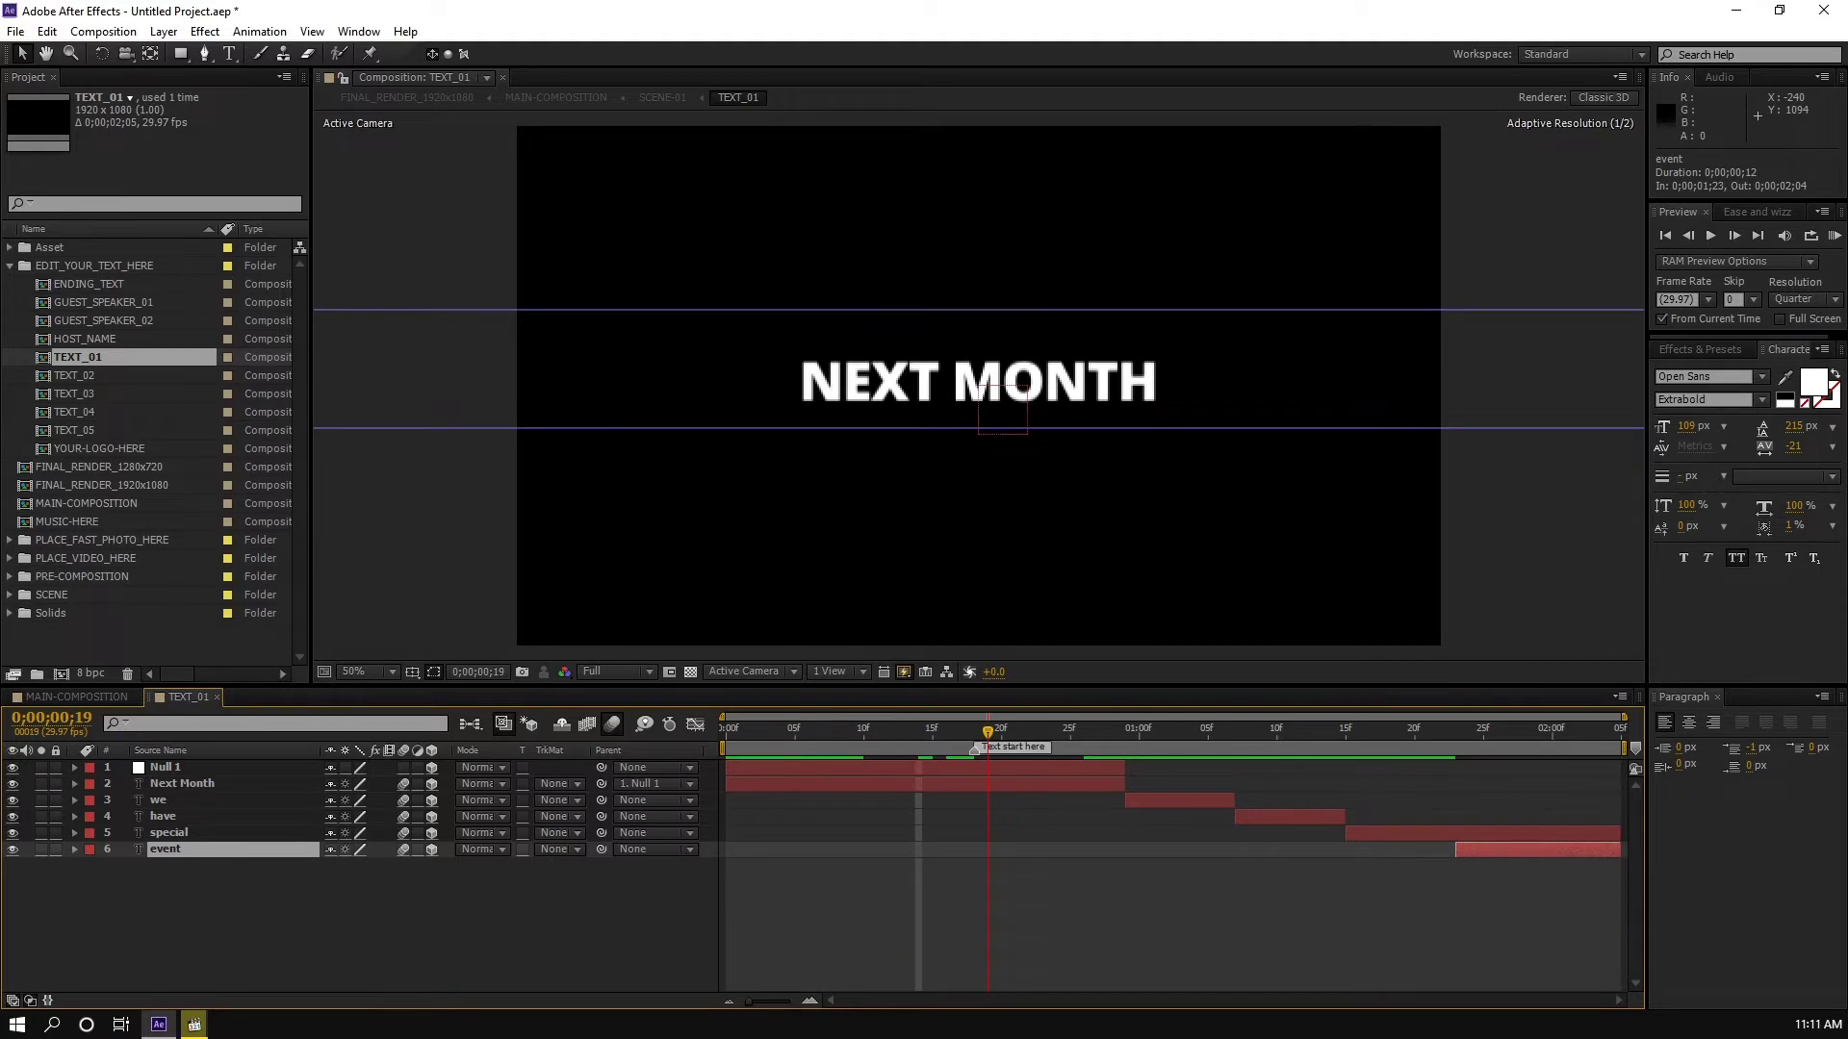
click(165, 768)
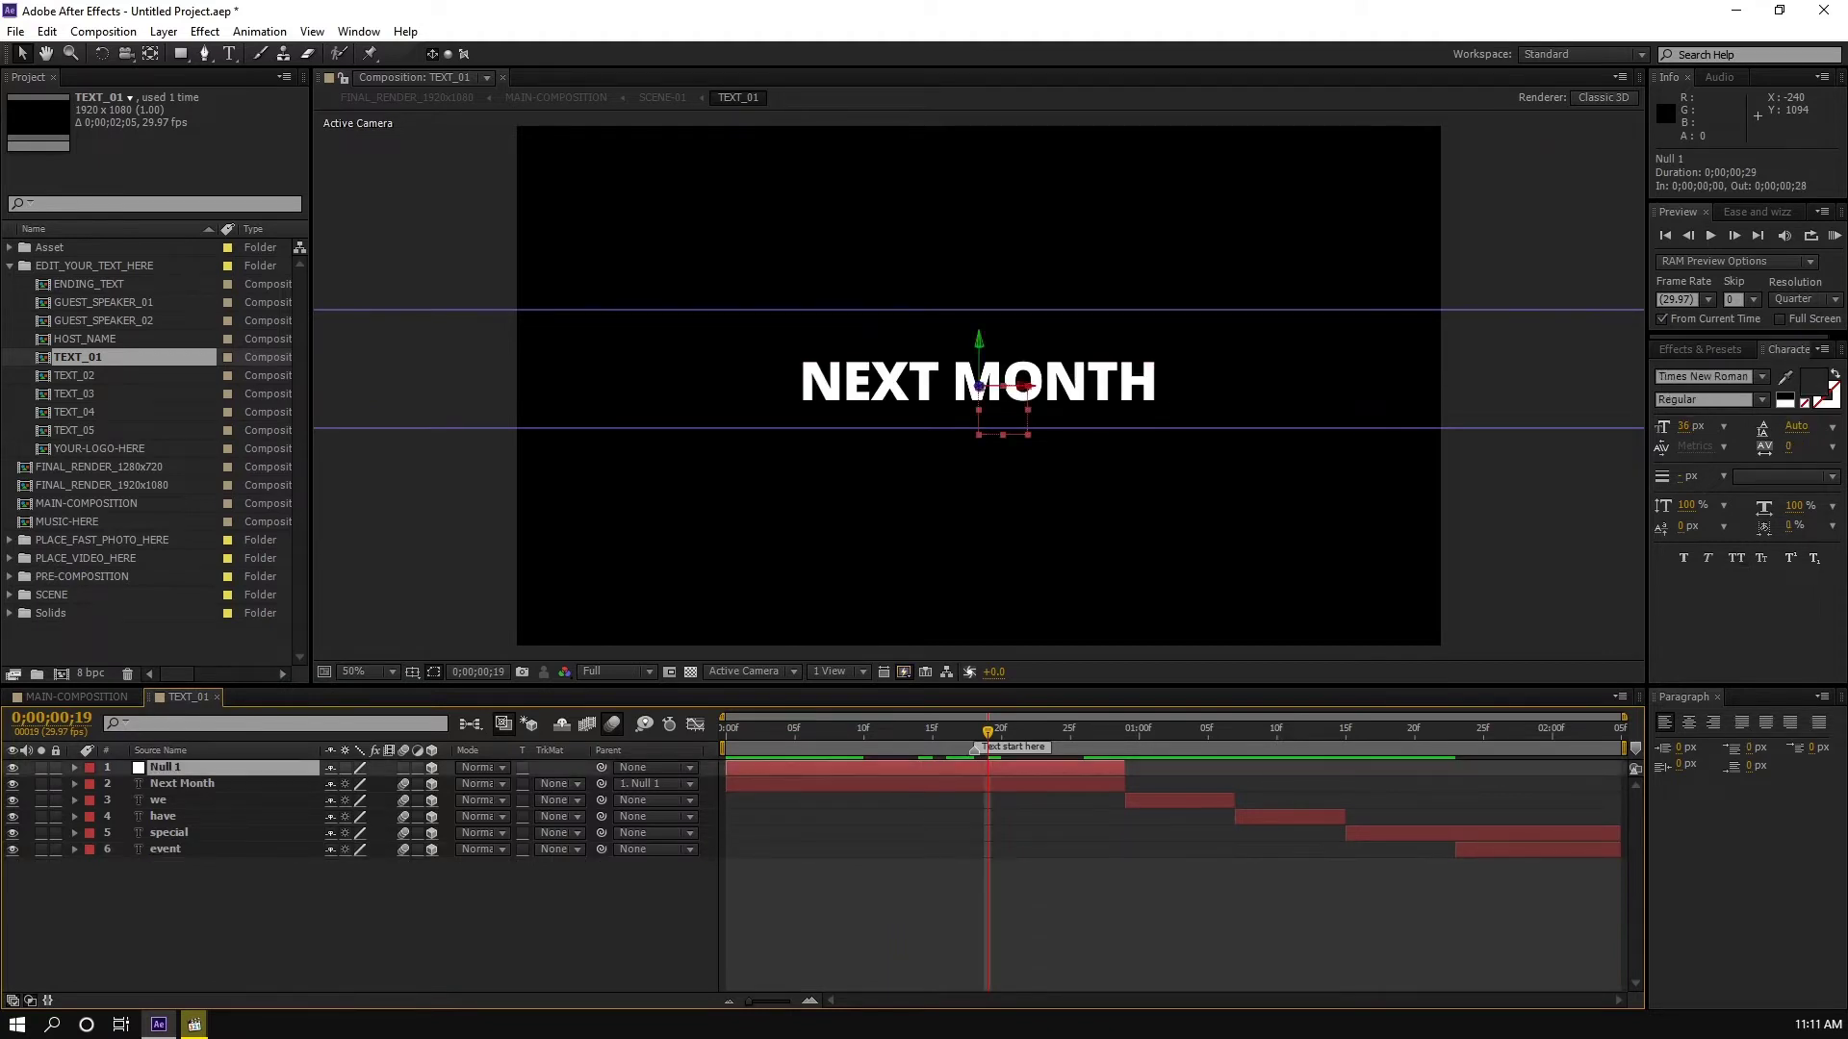
click(182, 784)
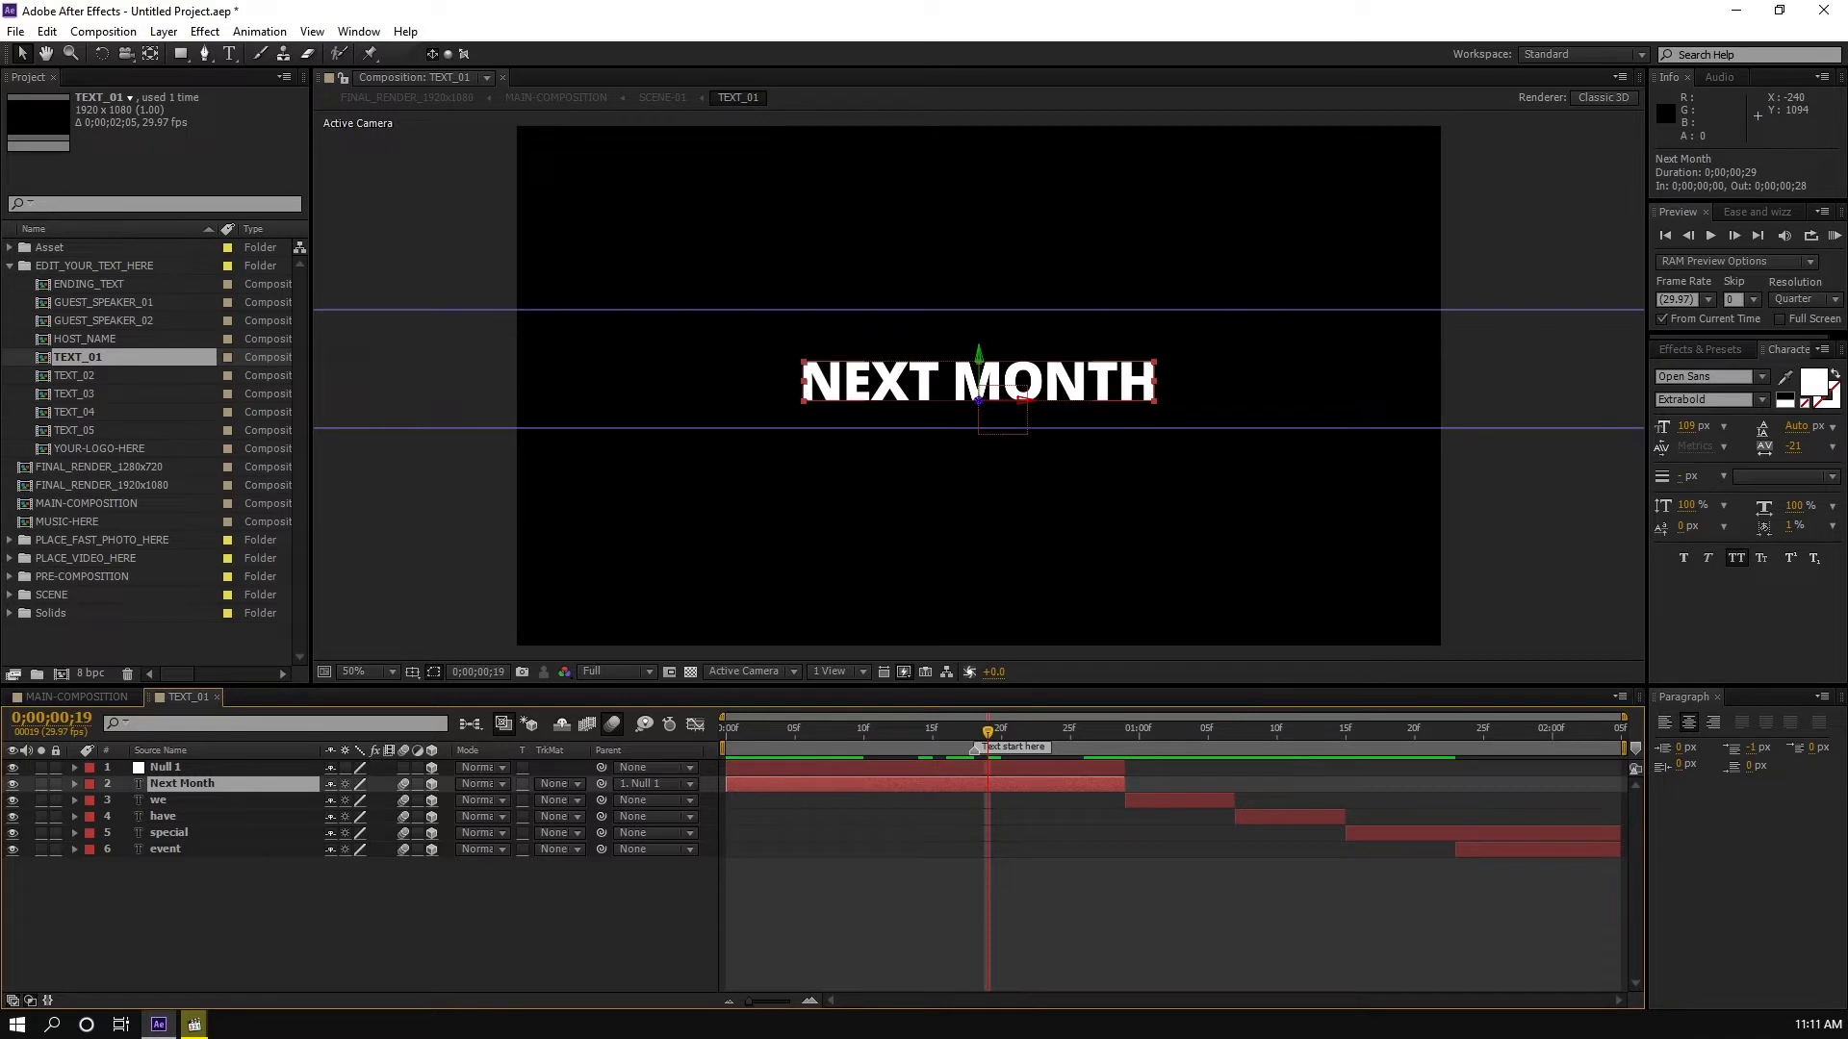
double_click(181, 784)
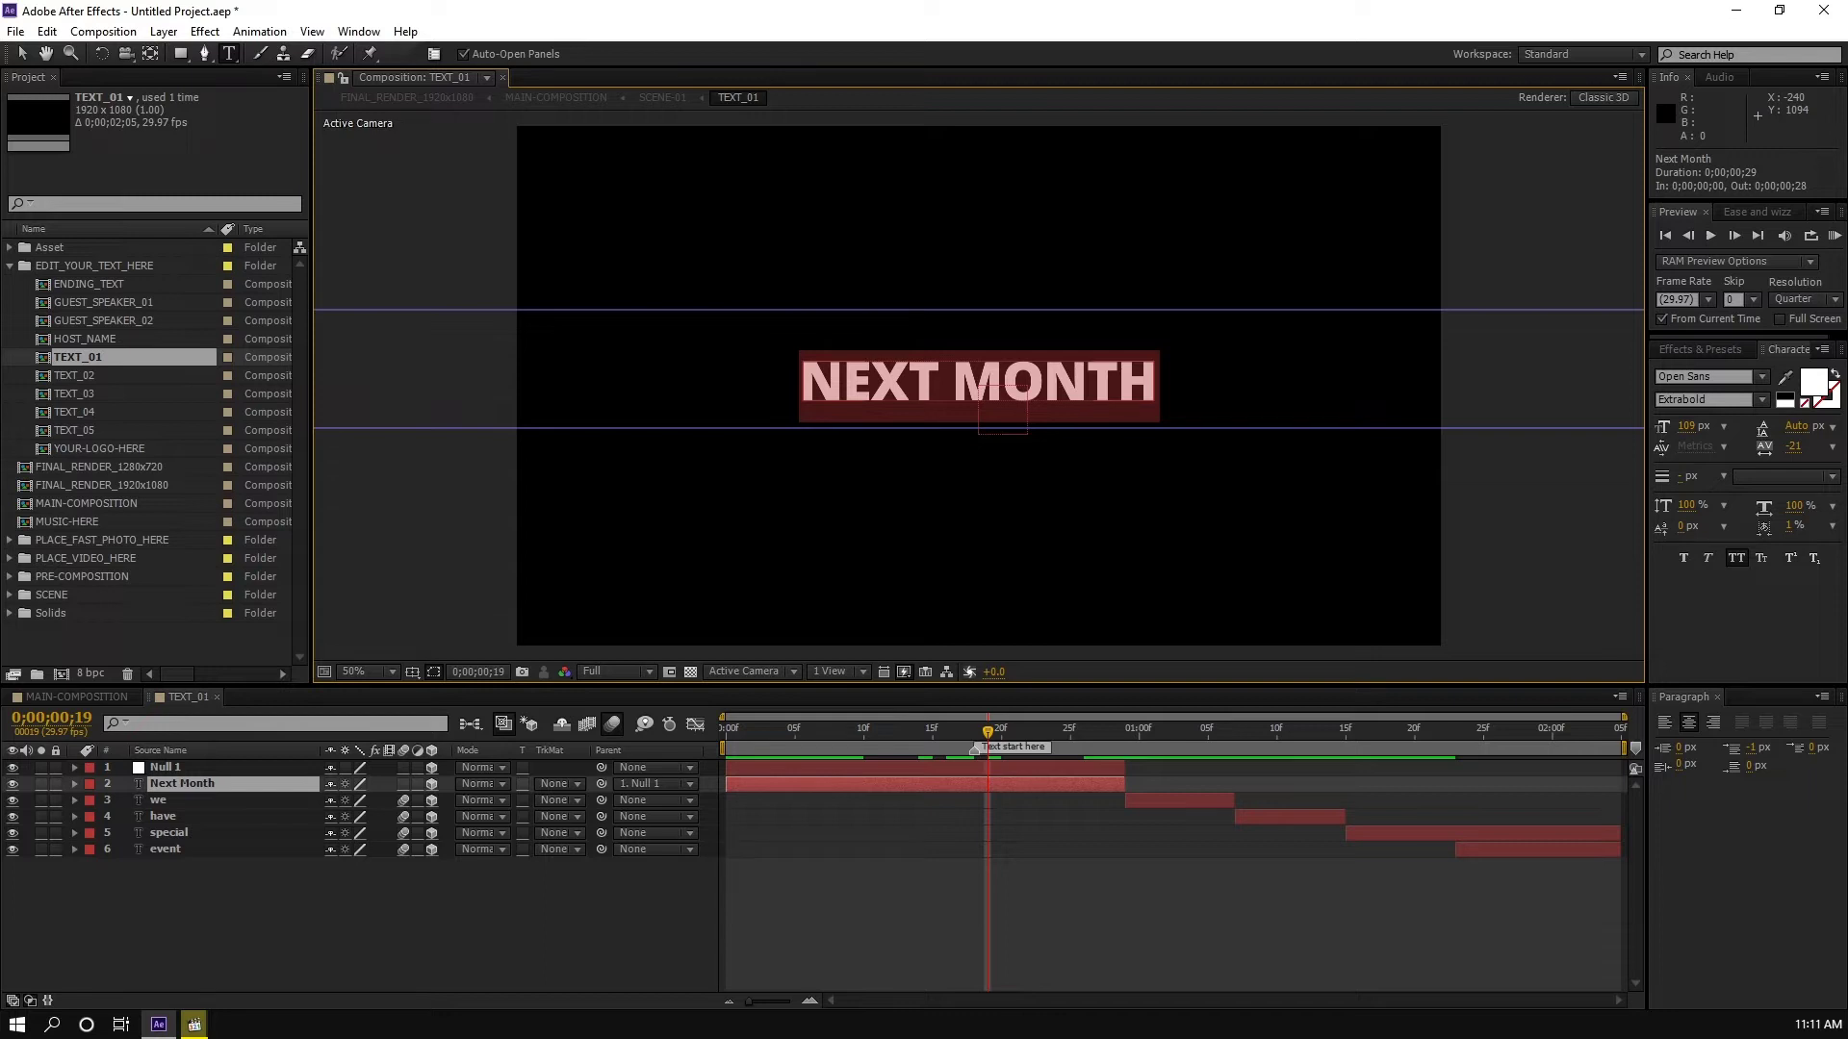
text(NEXT)
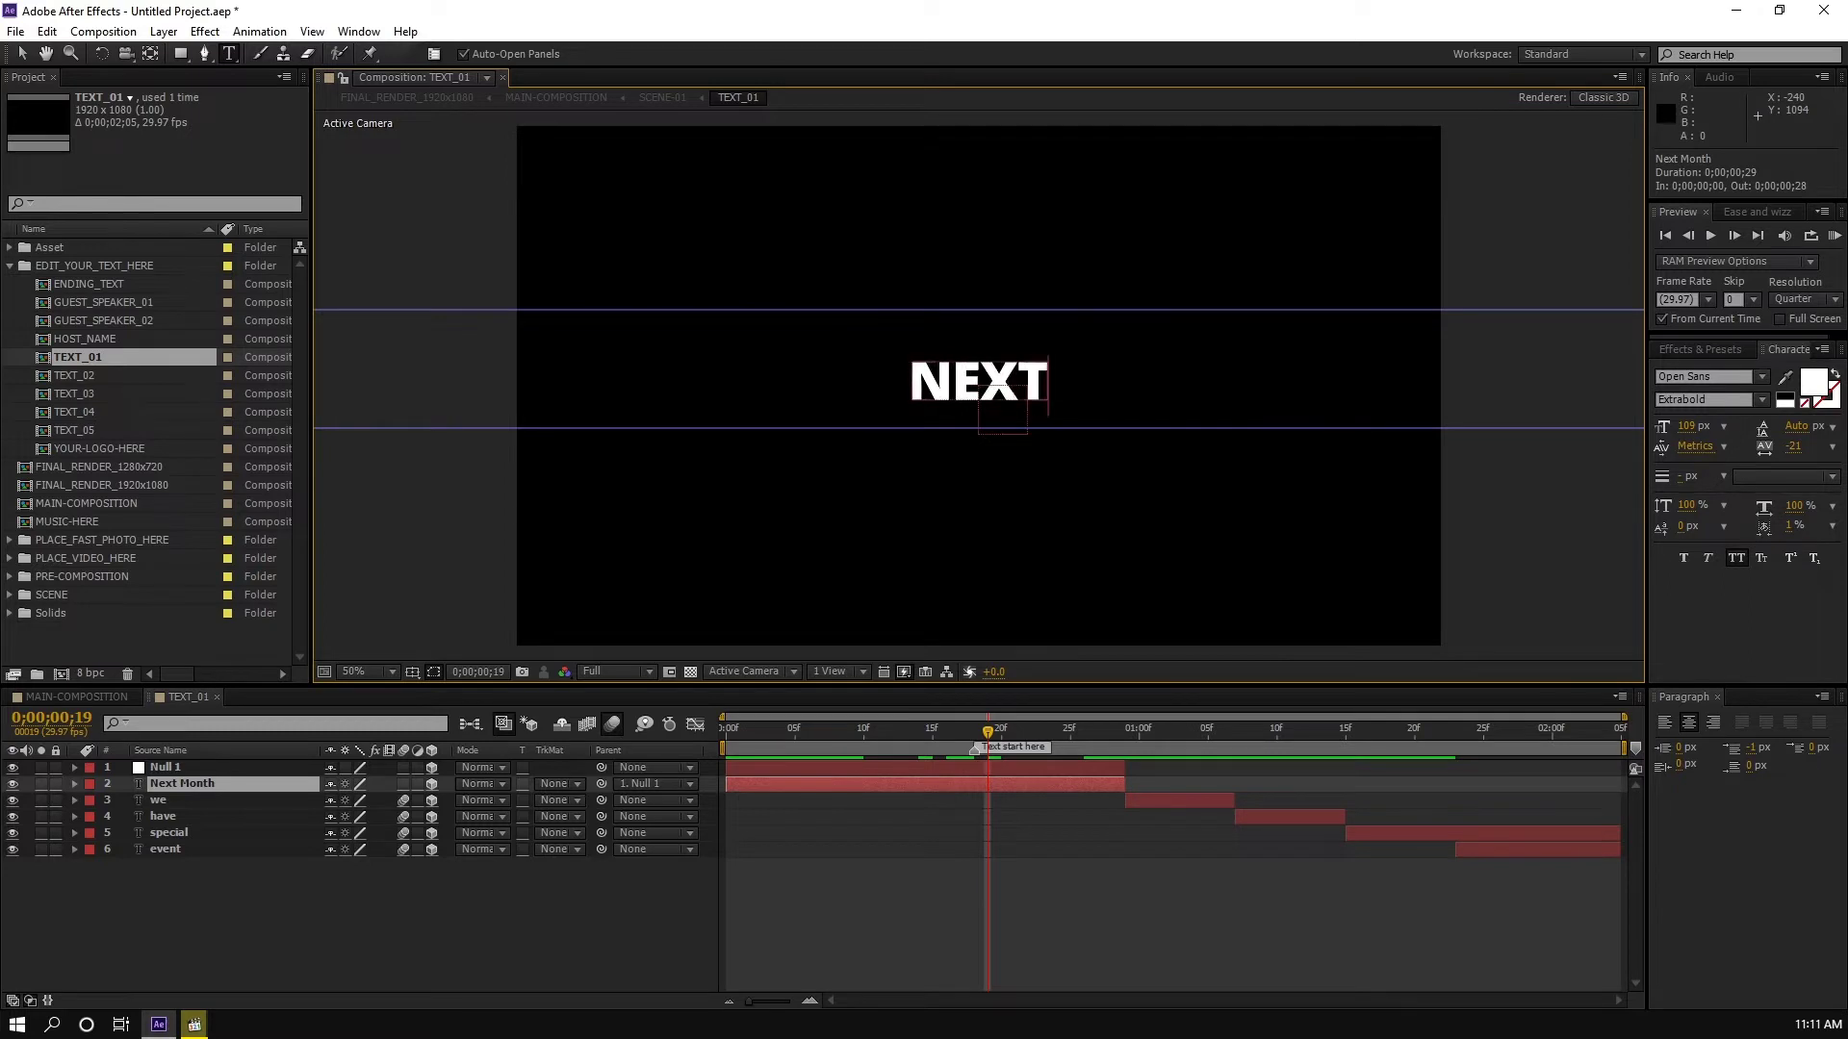
text( WEEKS)
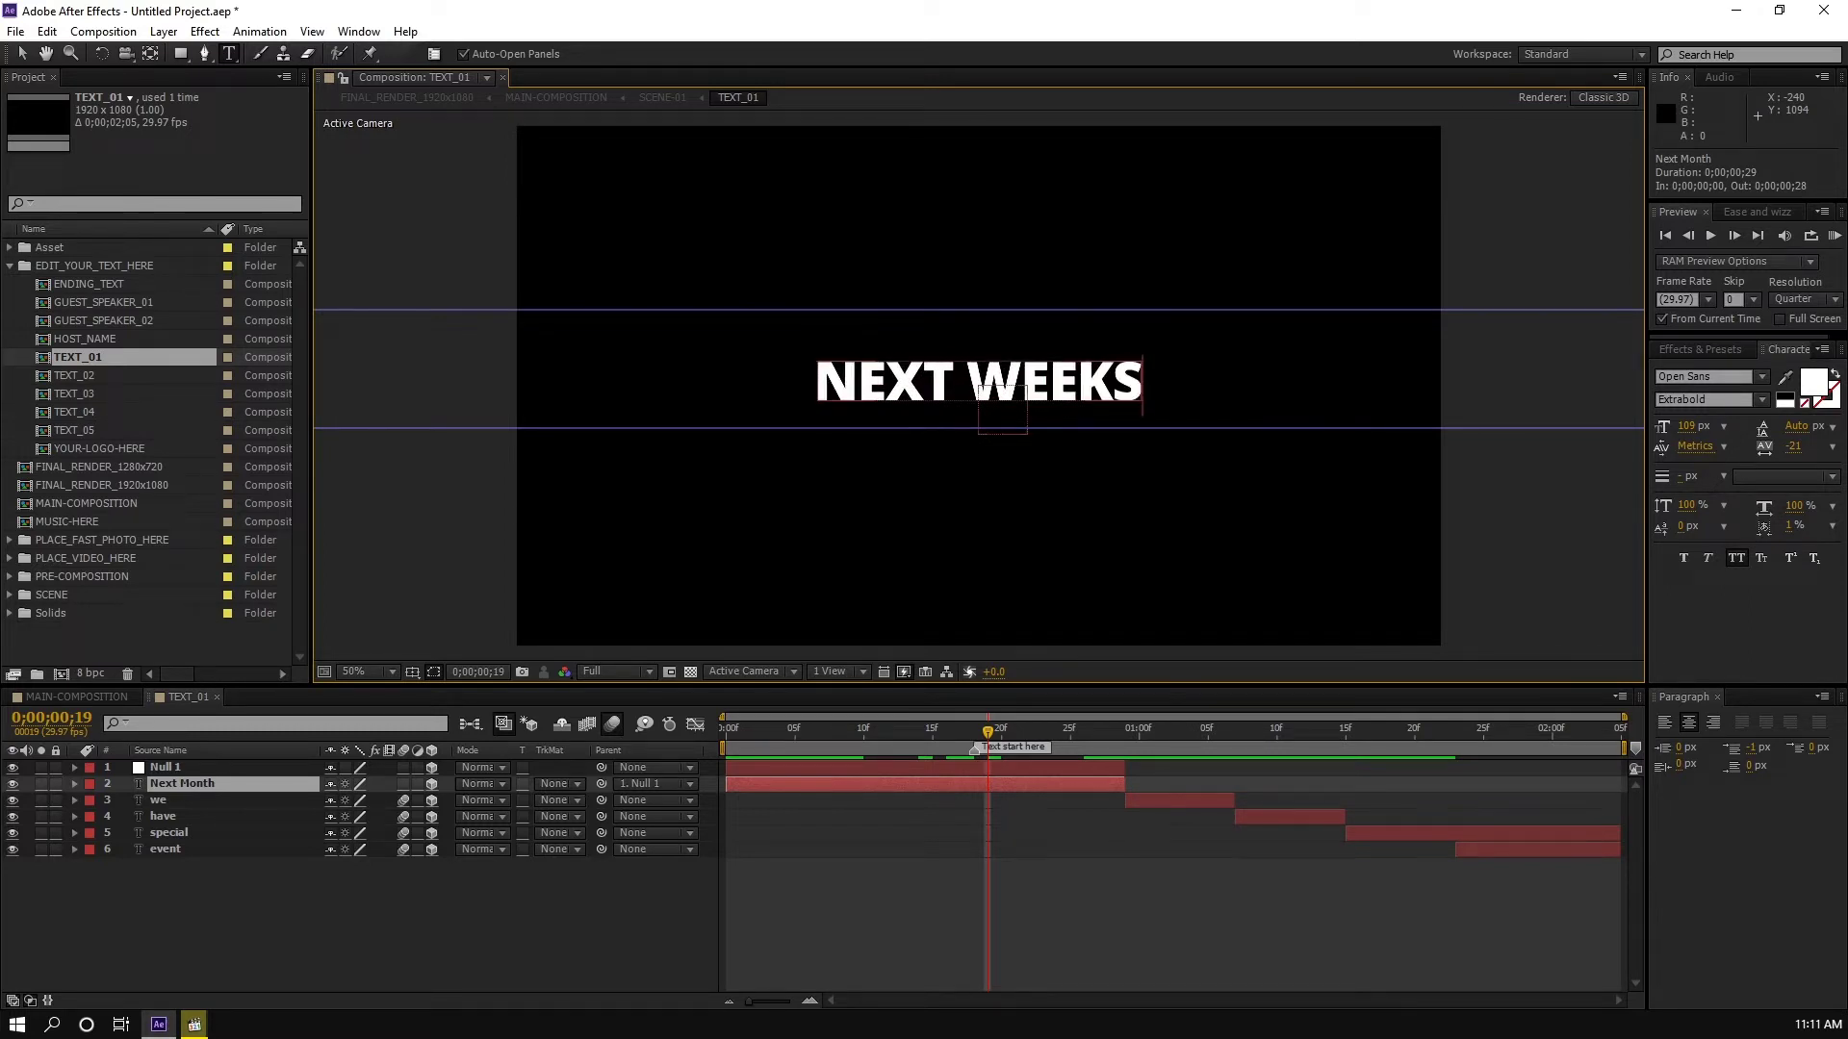
key(Escape)
Step: Play the composition on to the WE text and open the we layer for editing
key(space)
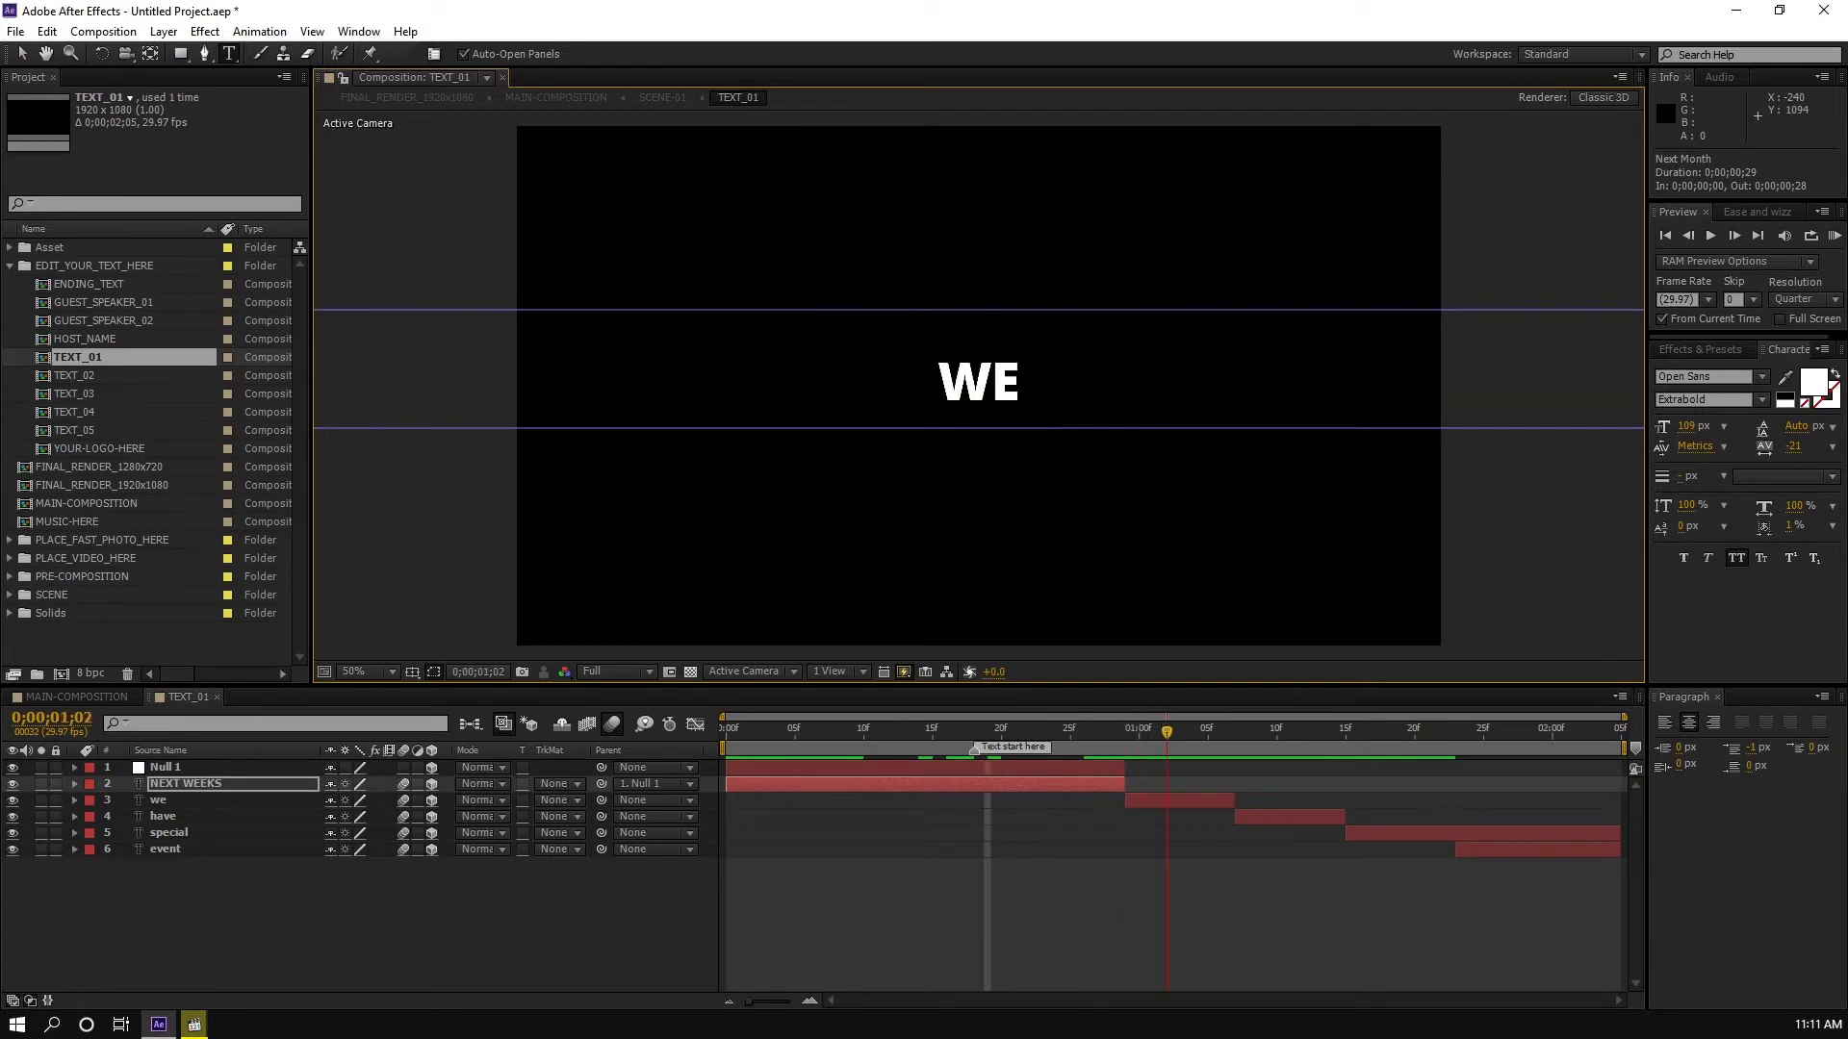
drag(1180, 731, 1181, 732)
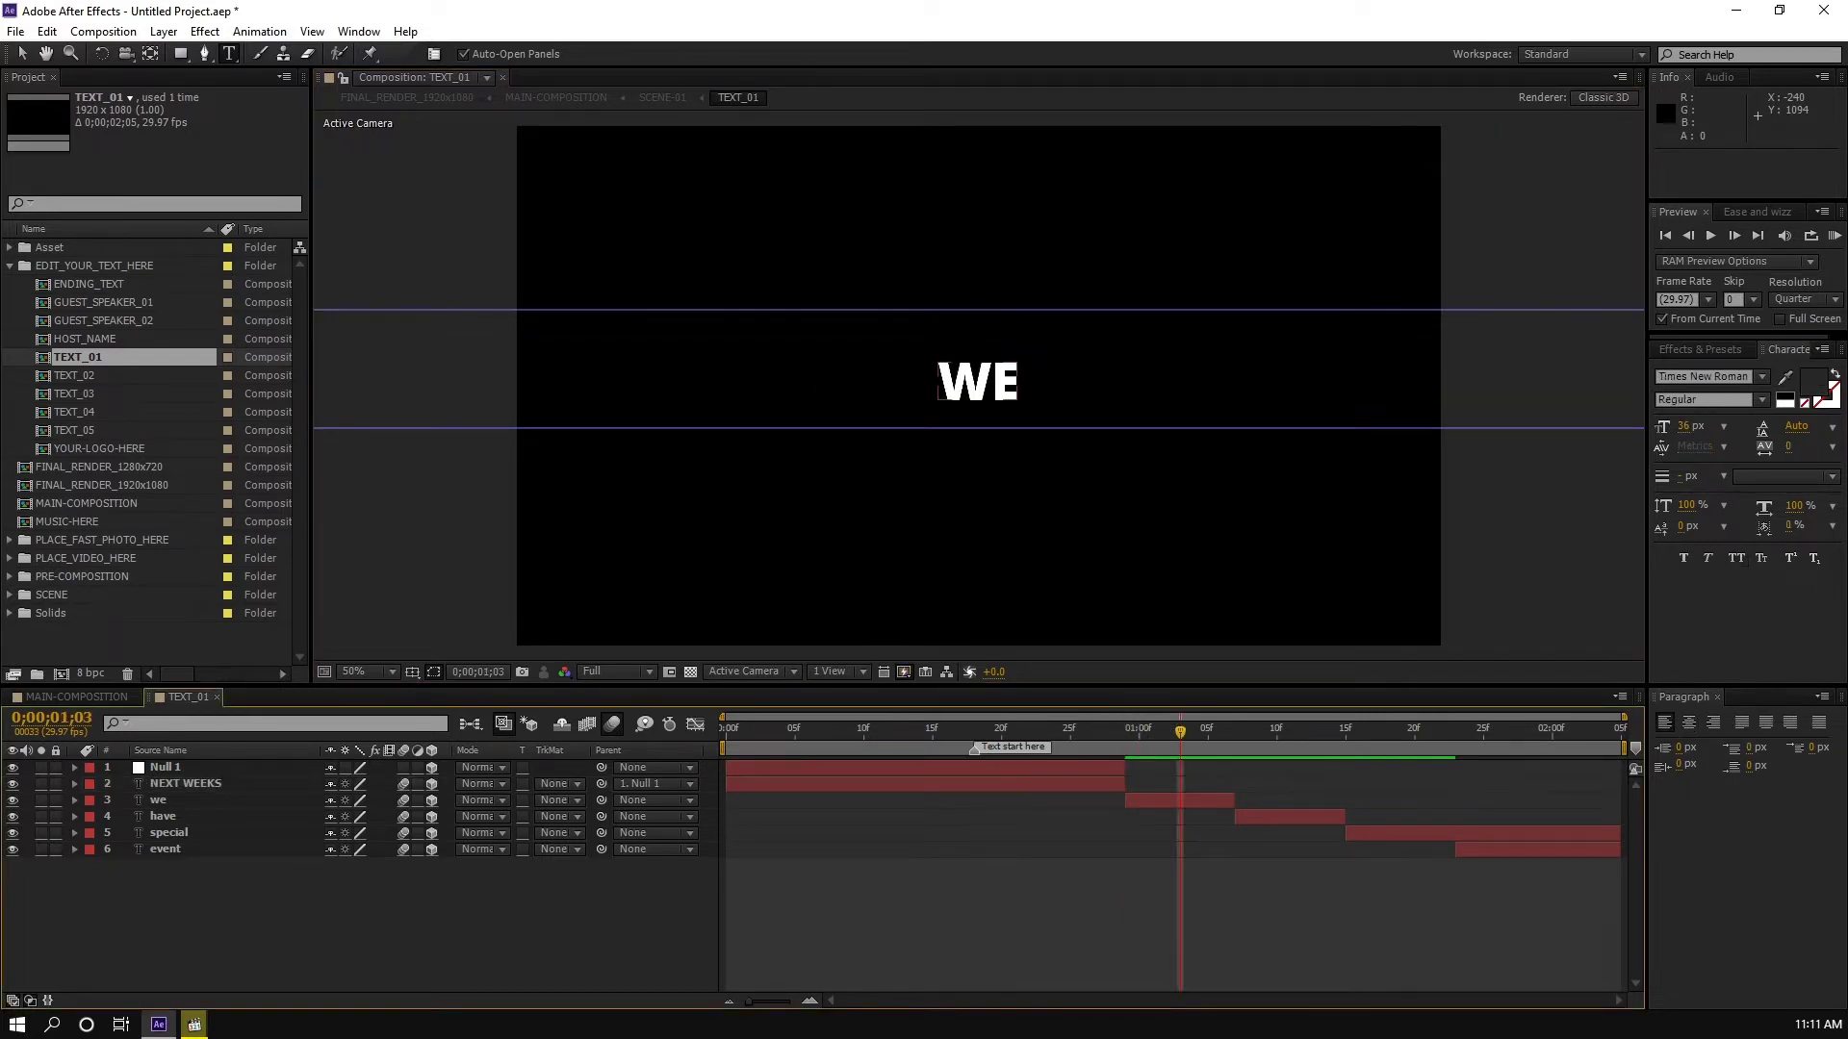
click(159, 801)
double_click(158, 800)
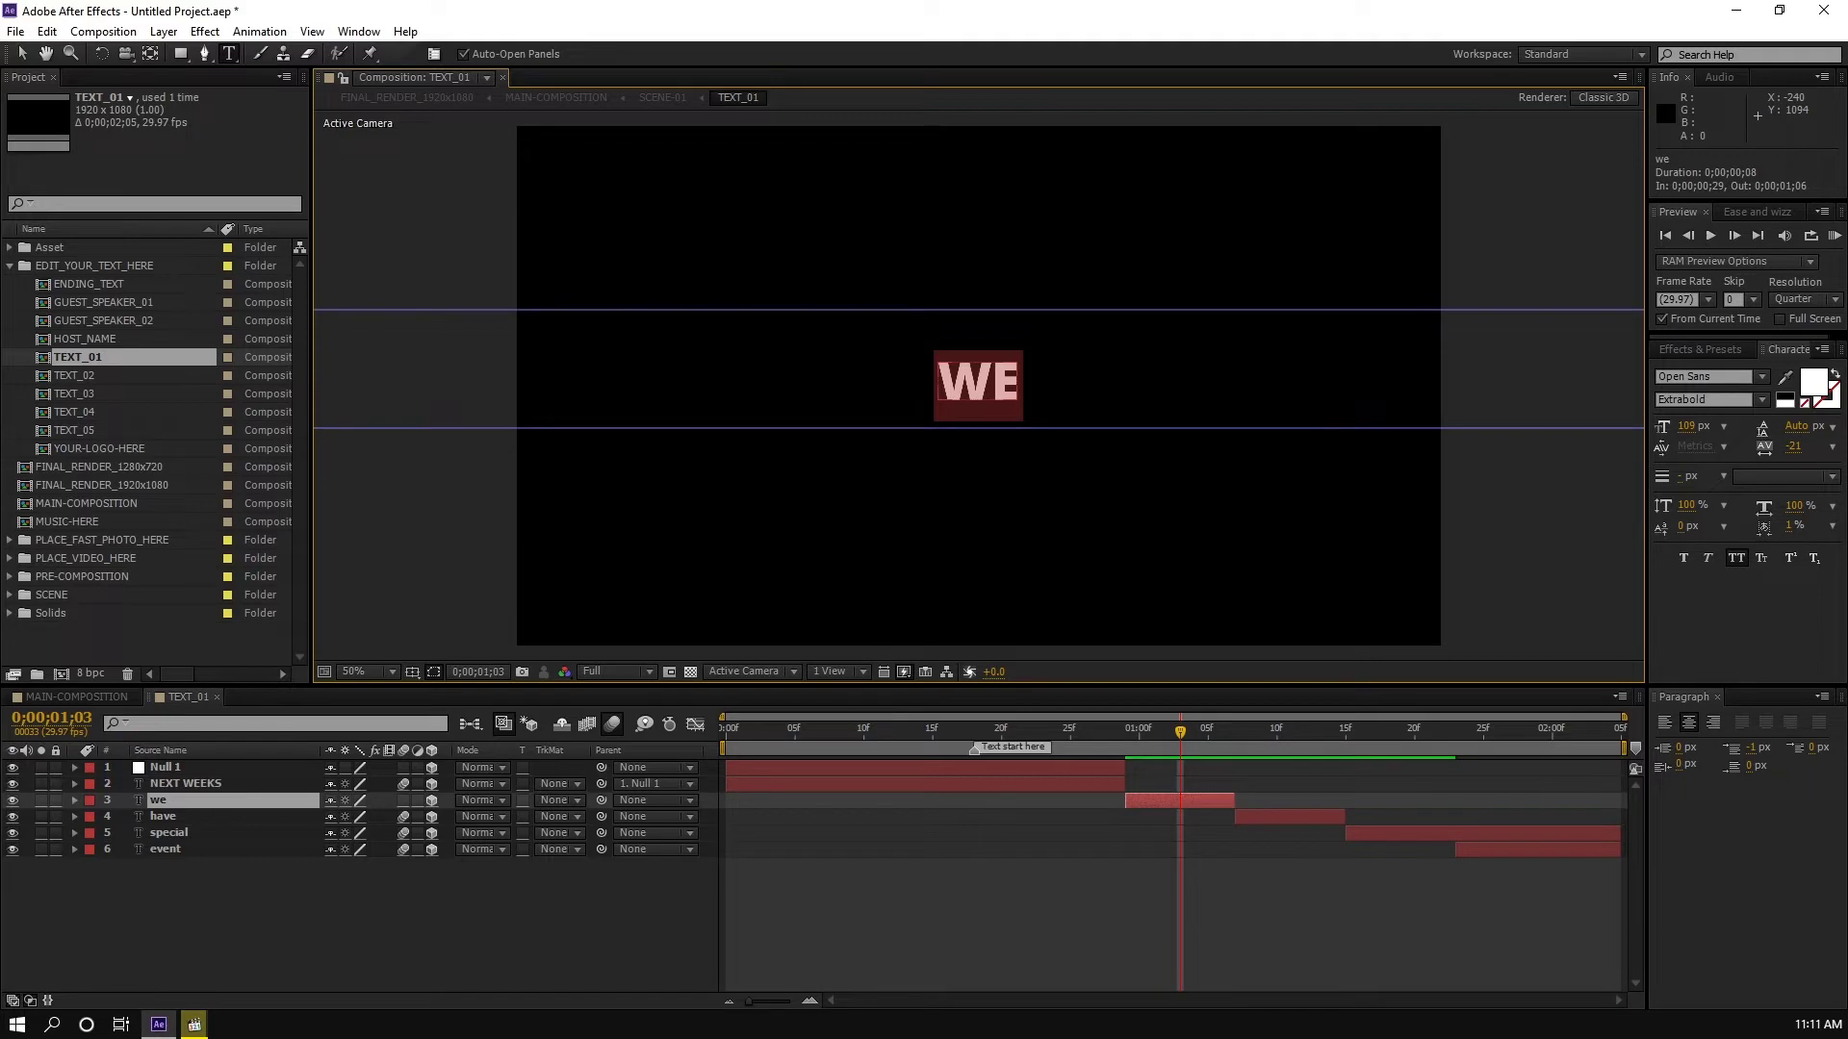
Step: Extend the text of the have layer to read HAVE FOR YOU
mouse_move(1180, 731)
mouse_down()
mouse_move(962, 732)
mouse_move(1193, 731)
mouse_up()
key(Page_Down)
key(Page_Down)
key(Page_Down)
key(Page_Down)
key(Page_Down)
key(Page_Down)
key(ctrl+Down)
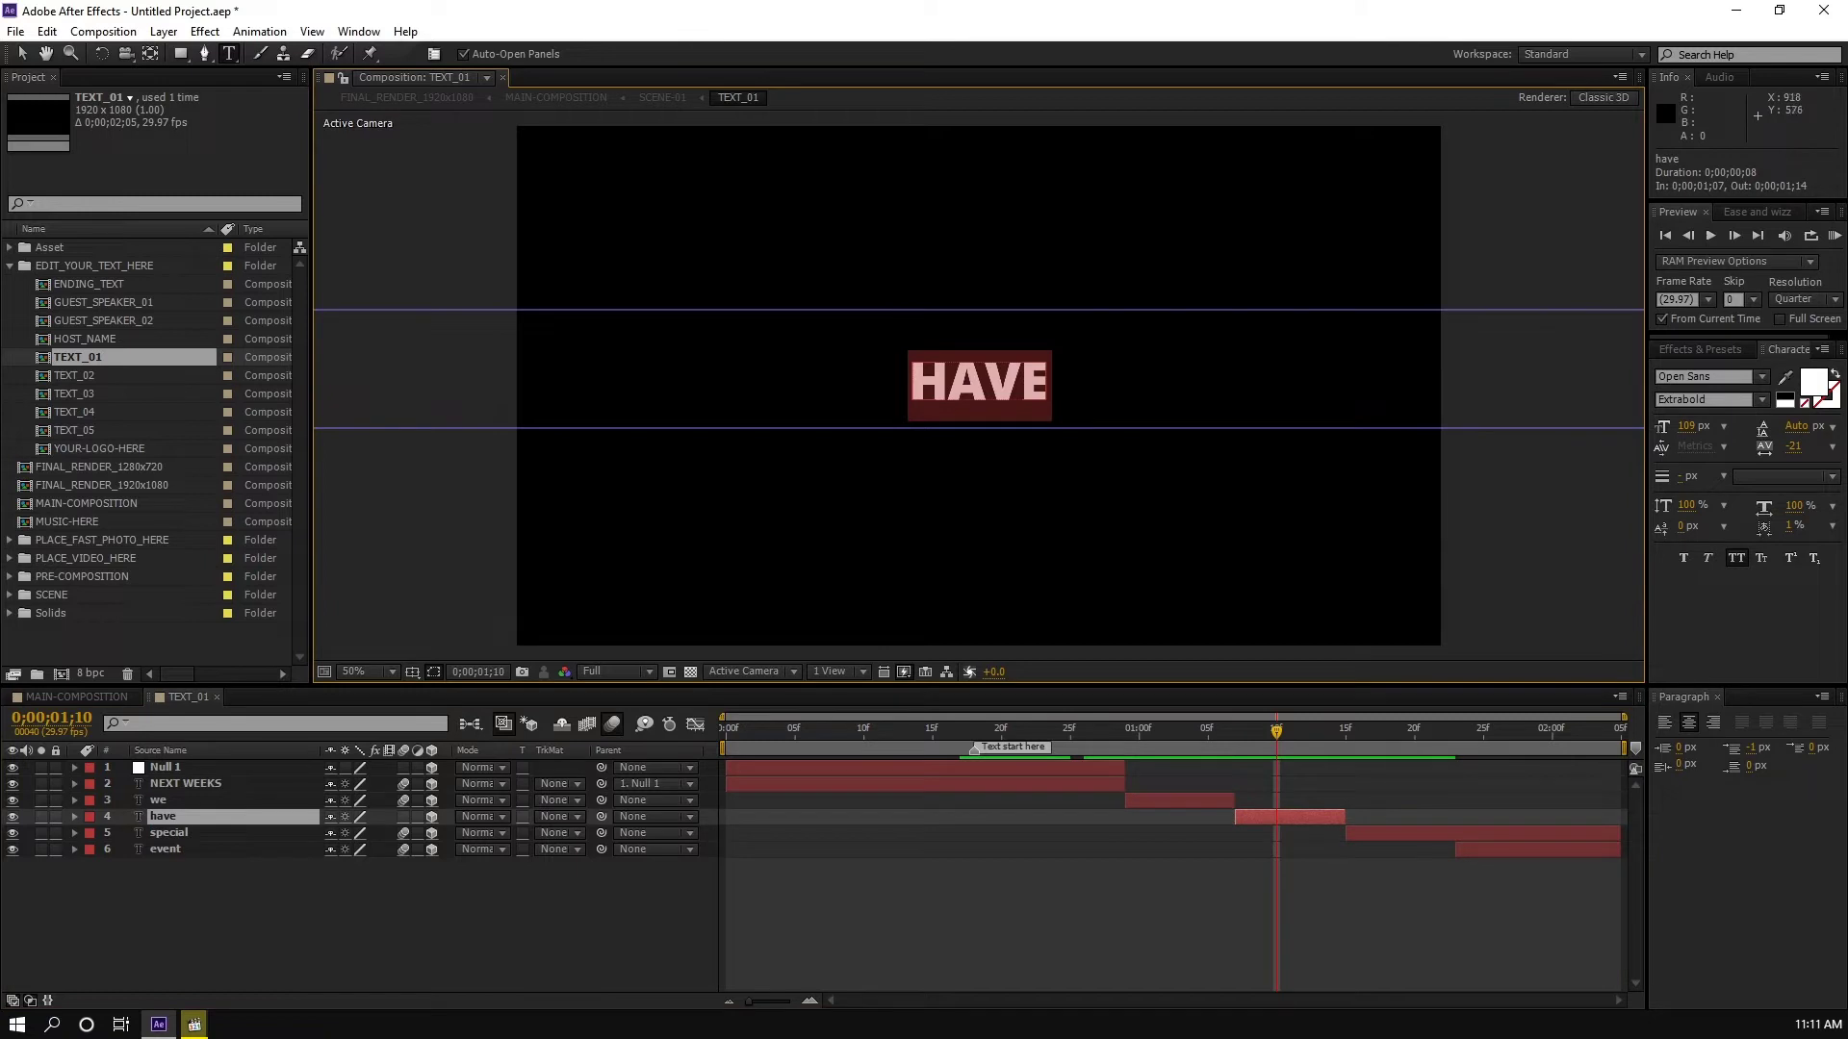
key(Right)
text(FOR UO)
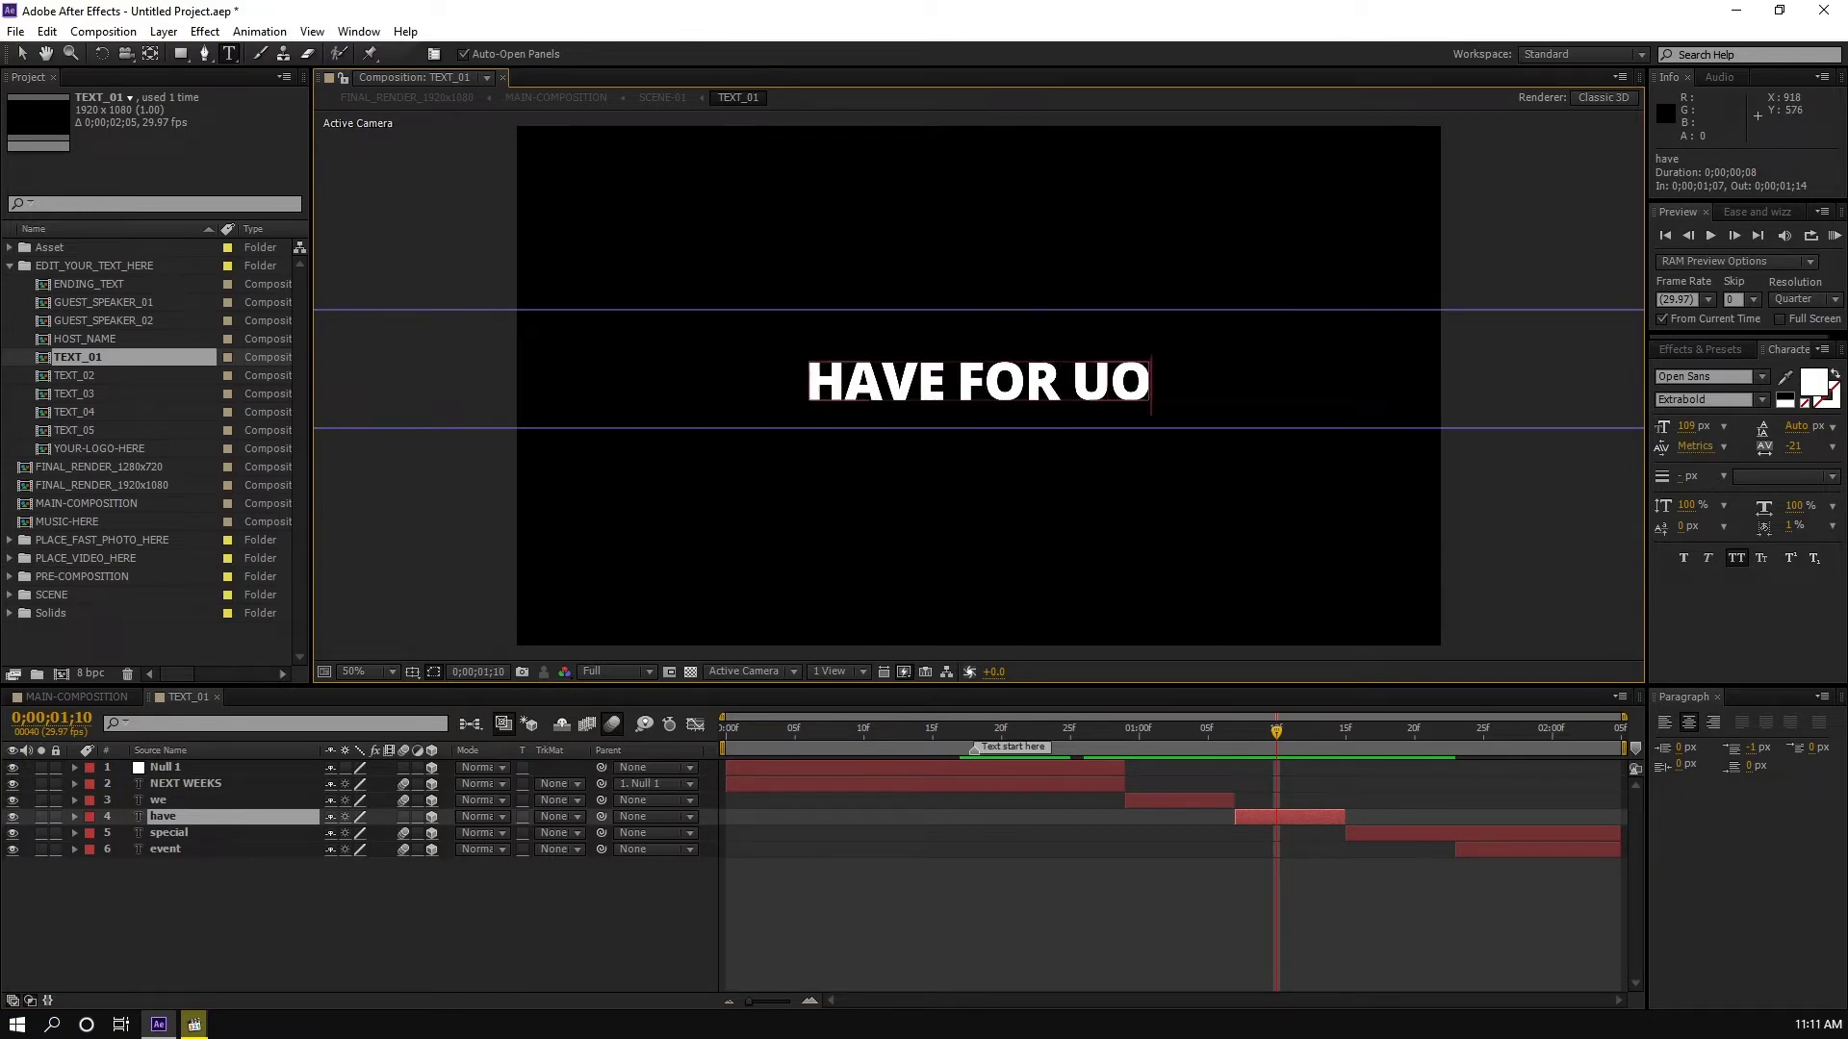
key(BackSpace)
key(BackSpace)
text(YOU)
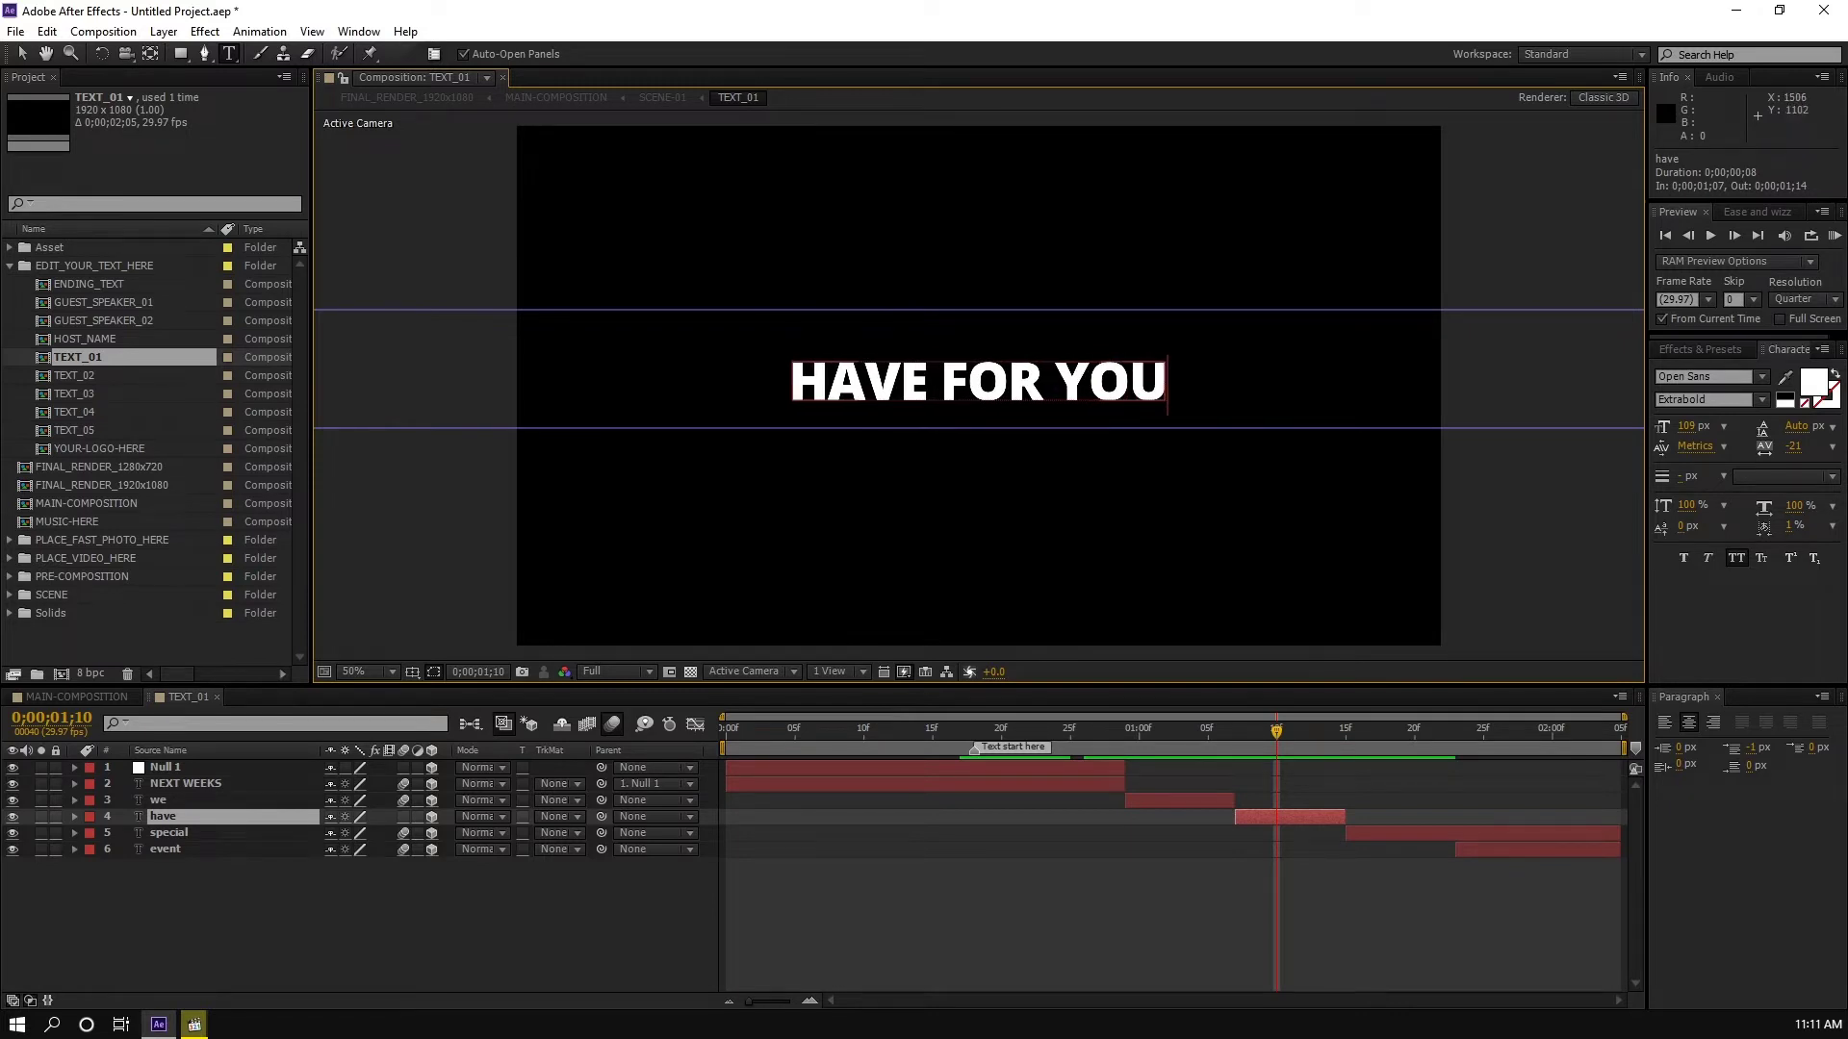
key(KP_Enter)
Step: Replace the special text with BIG and the event text with CONCERT
key(space)
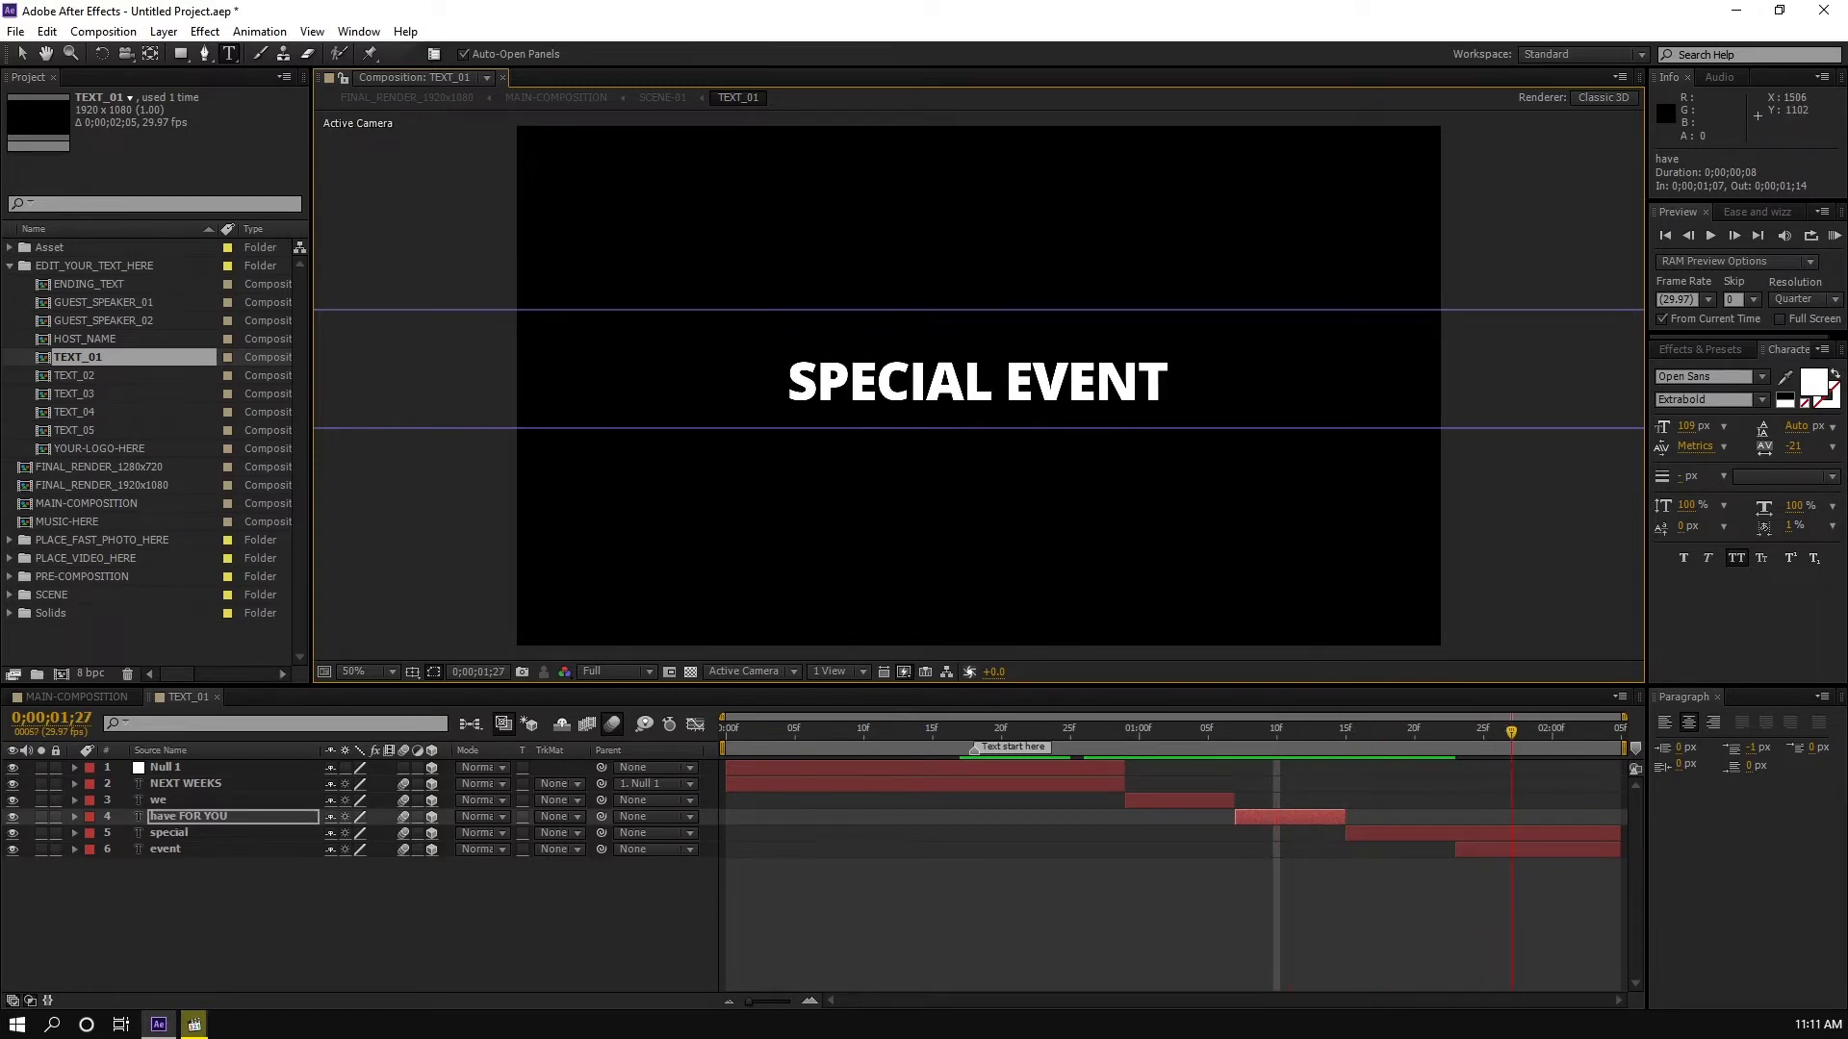
click(1378, 834)
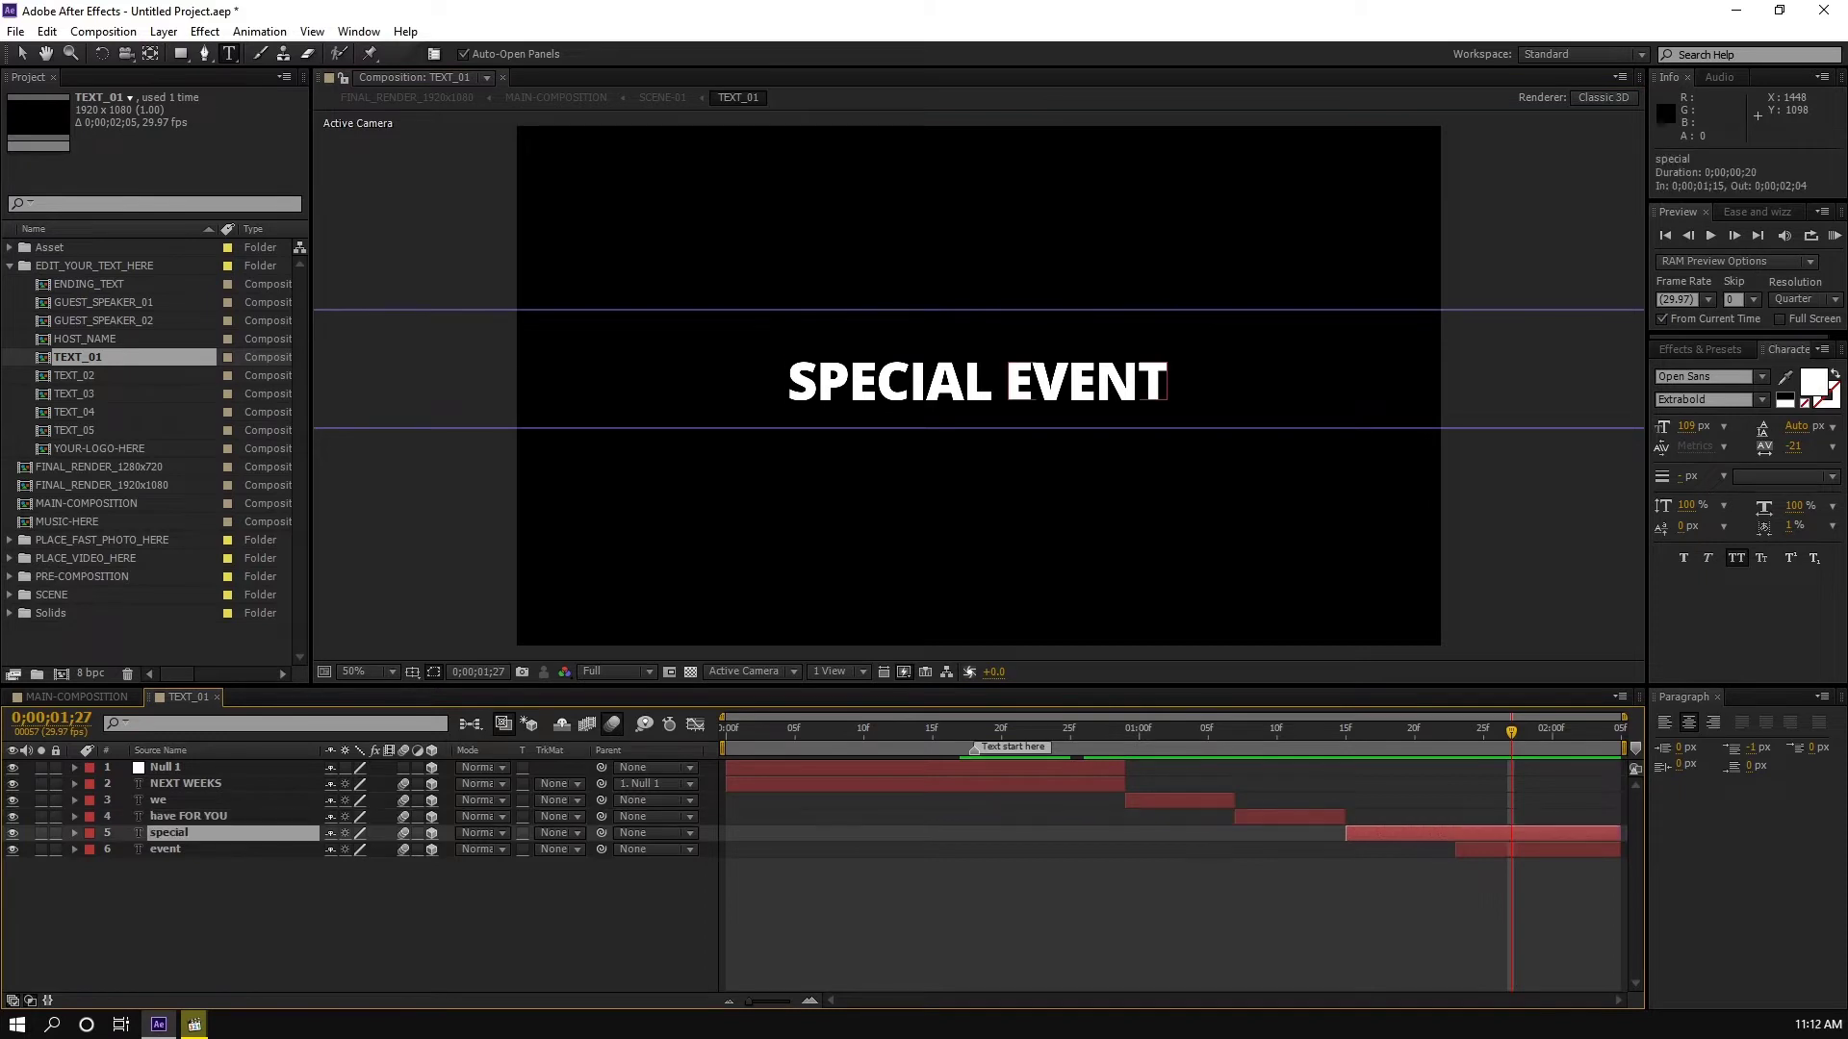
double_click(923, 372)
text(big)
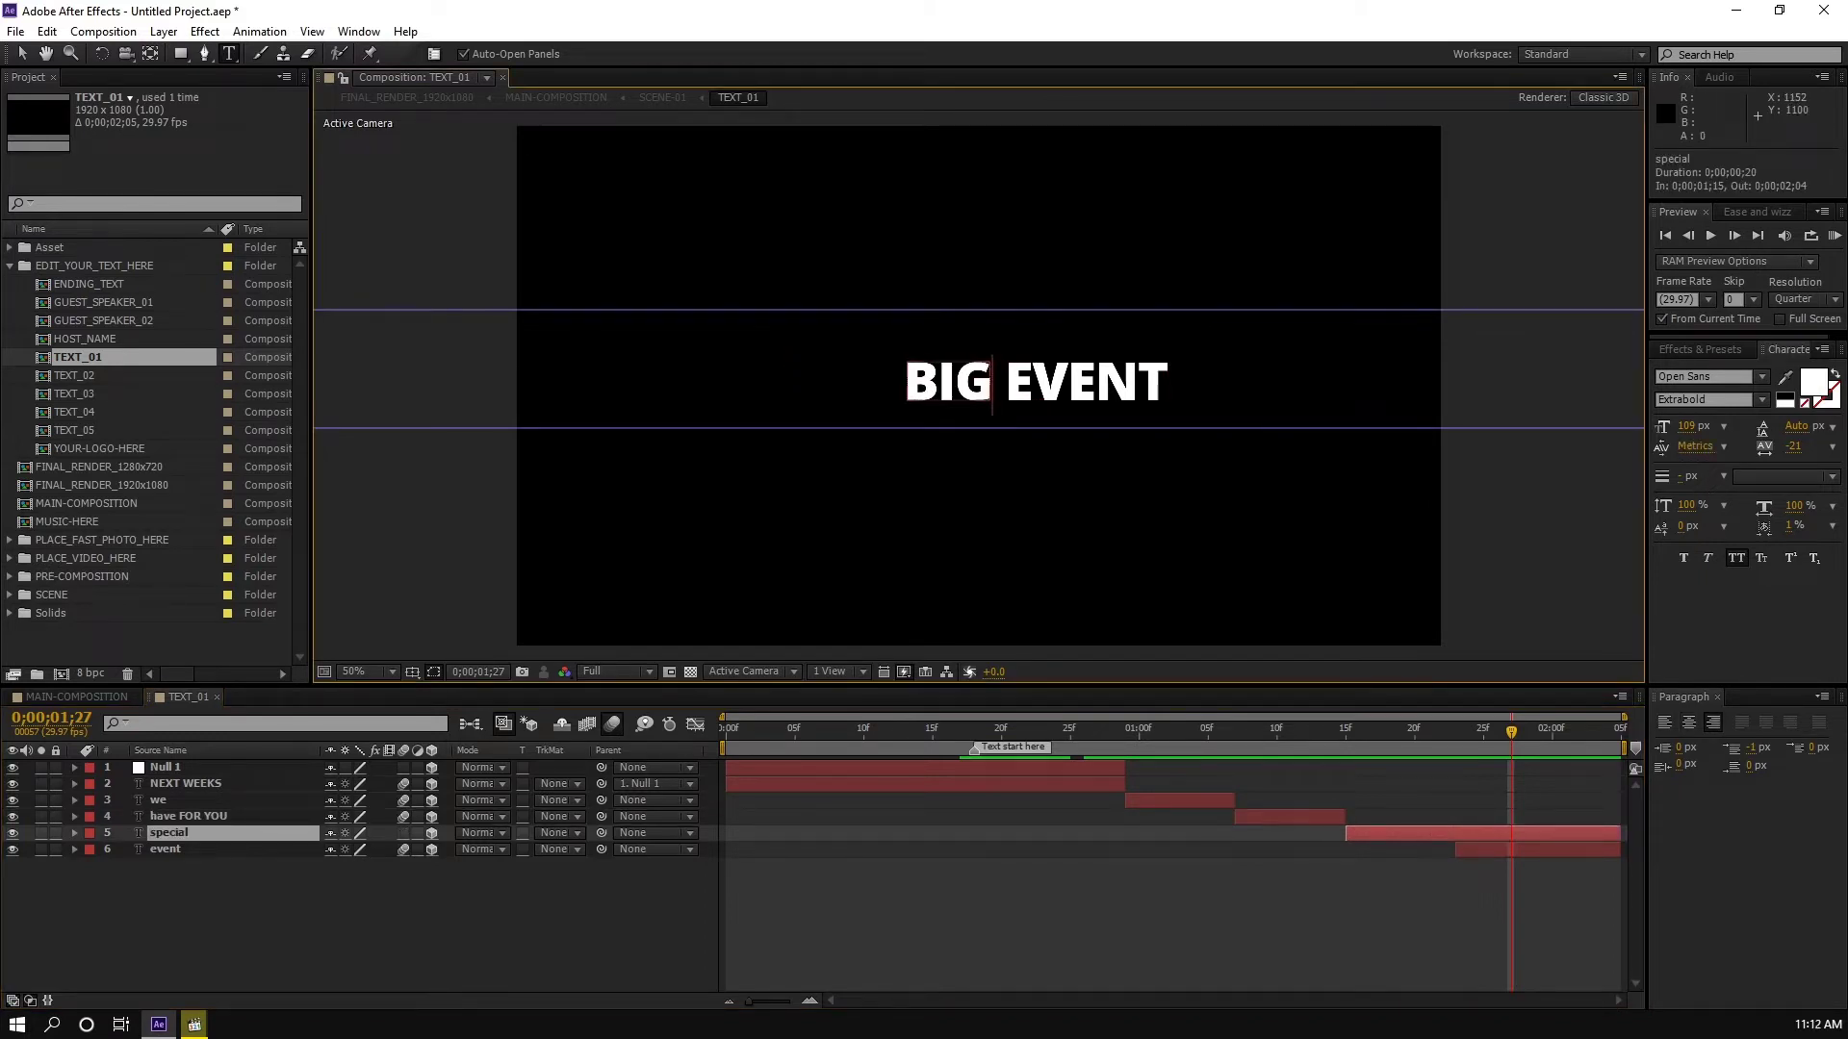
key(KP_Enter)
key(ctrl+Down)
double_click(1167, 395)
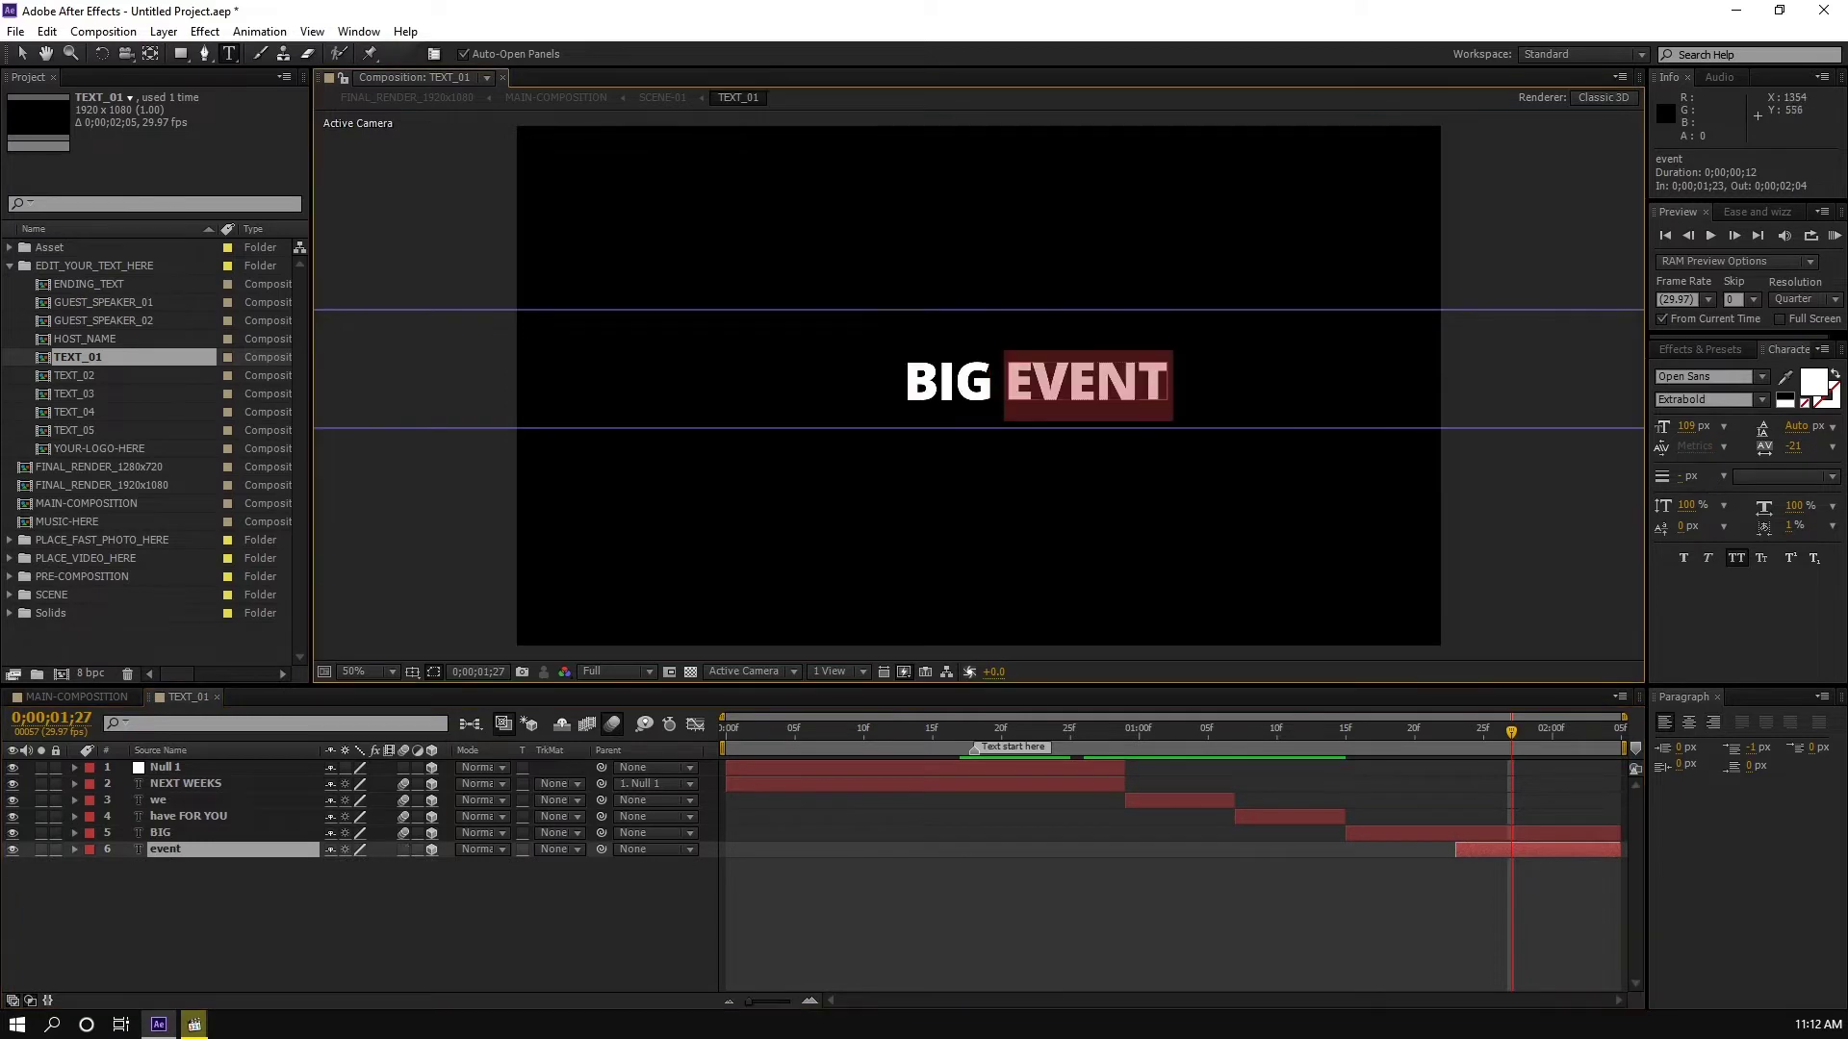
text(CONCERT)
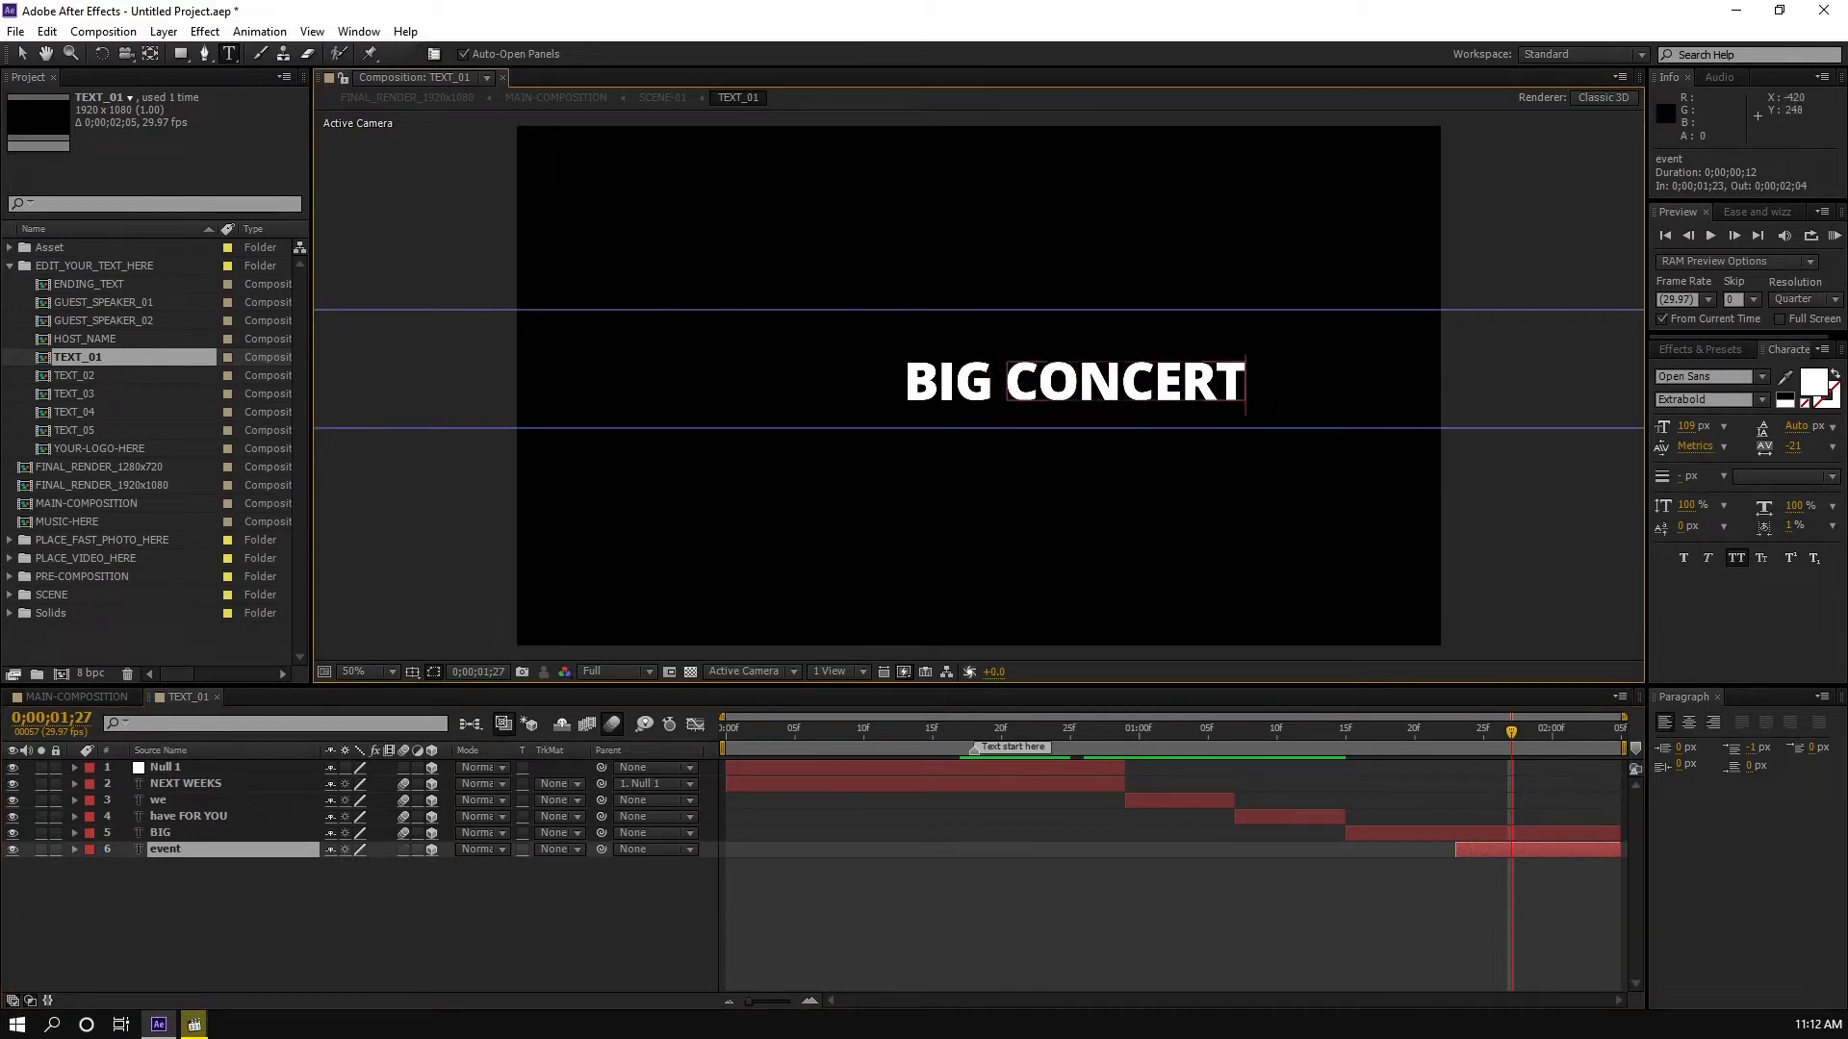
click(22, 54)
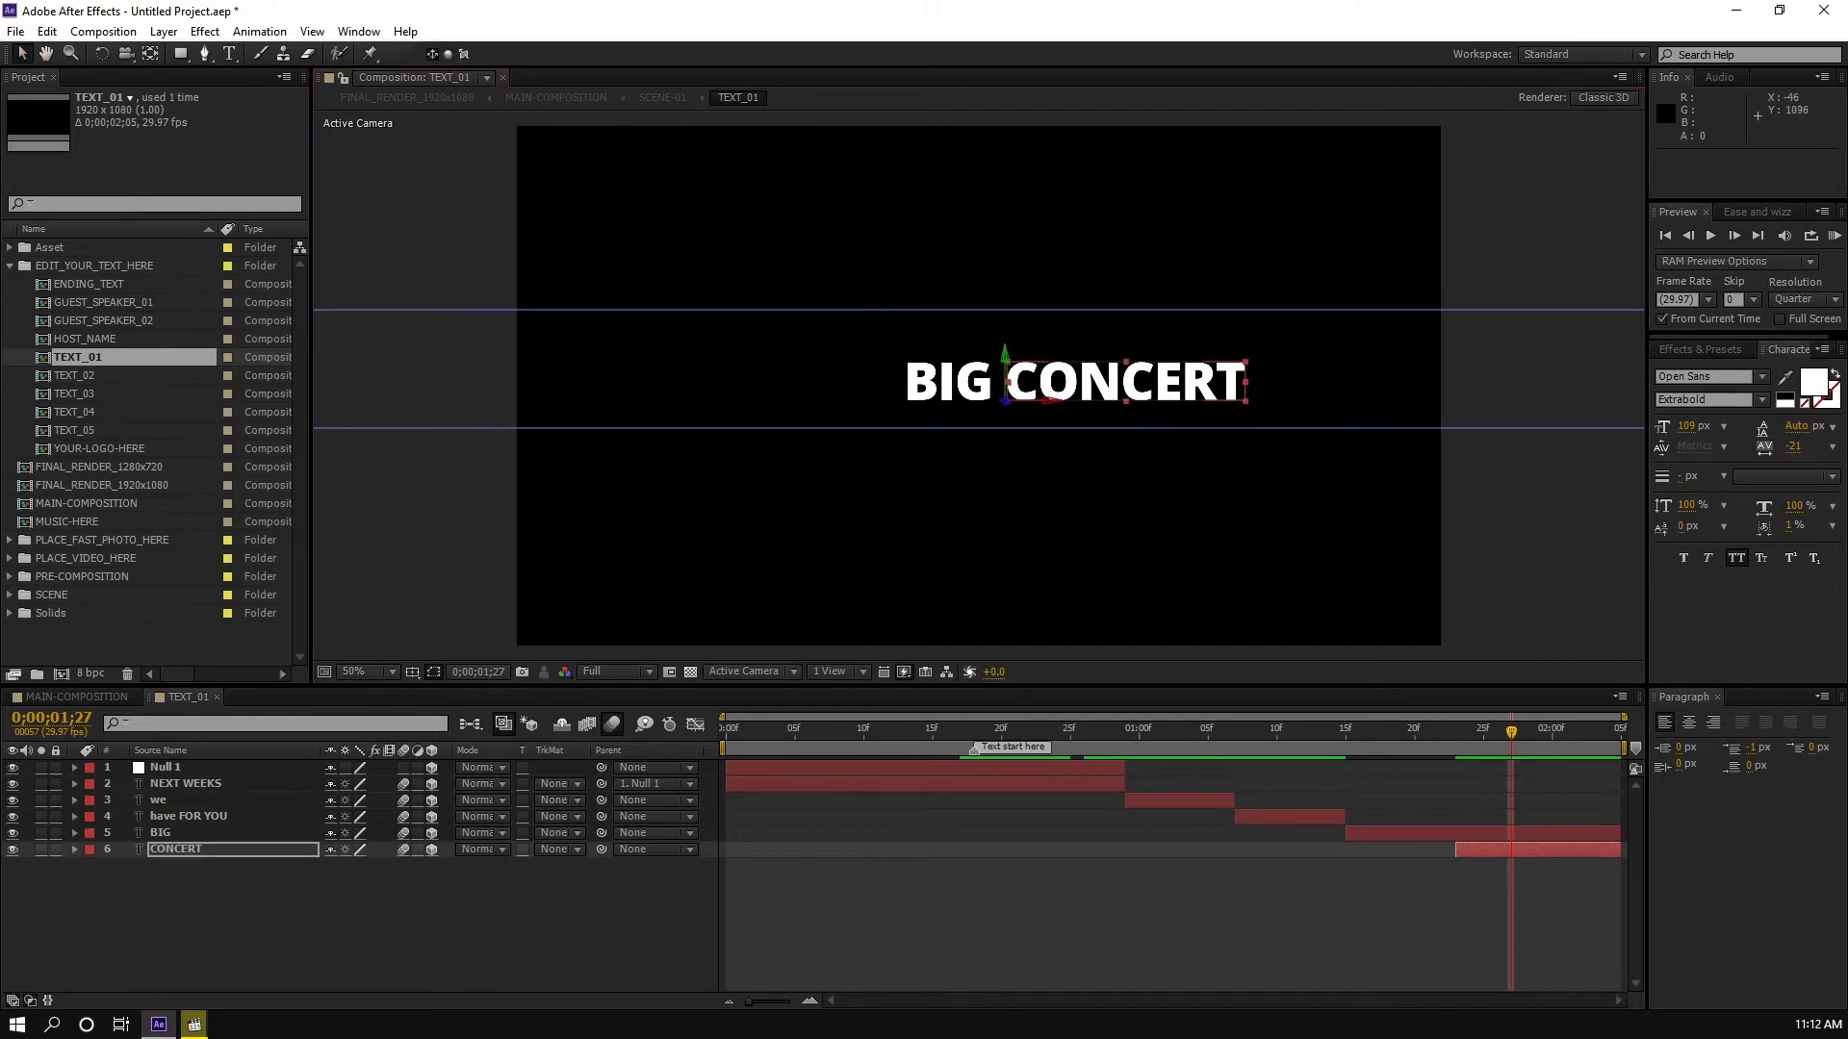
Step: Show the title/action safe guides and check the placement of the BIG and CONCERT layers against the frame centre
click(412, 672)
click(481, 694)
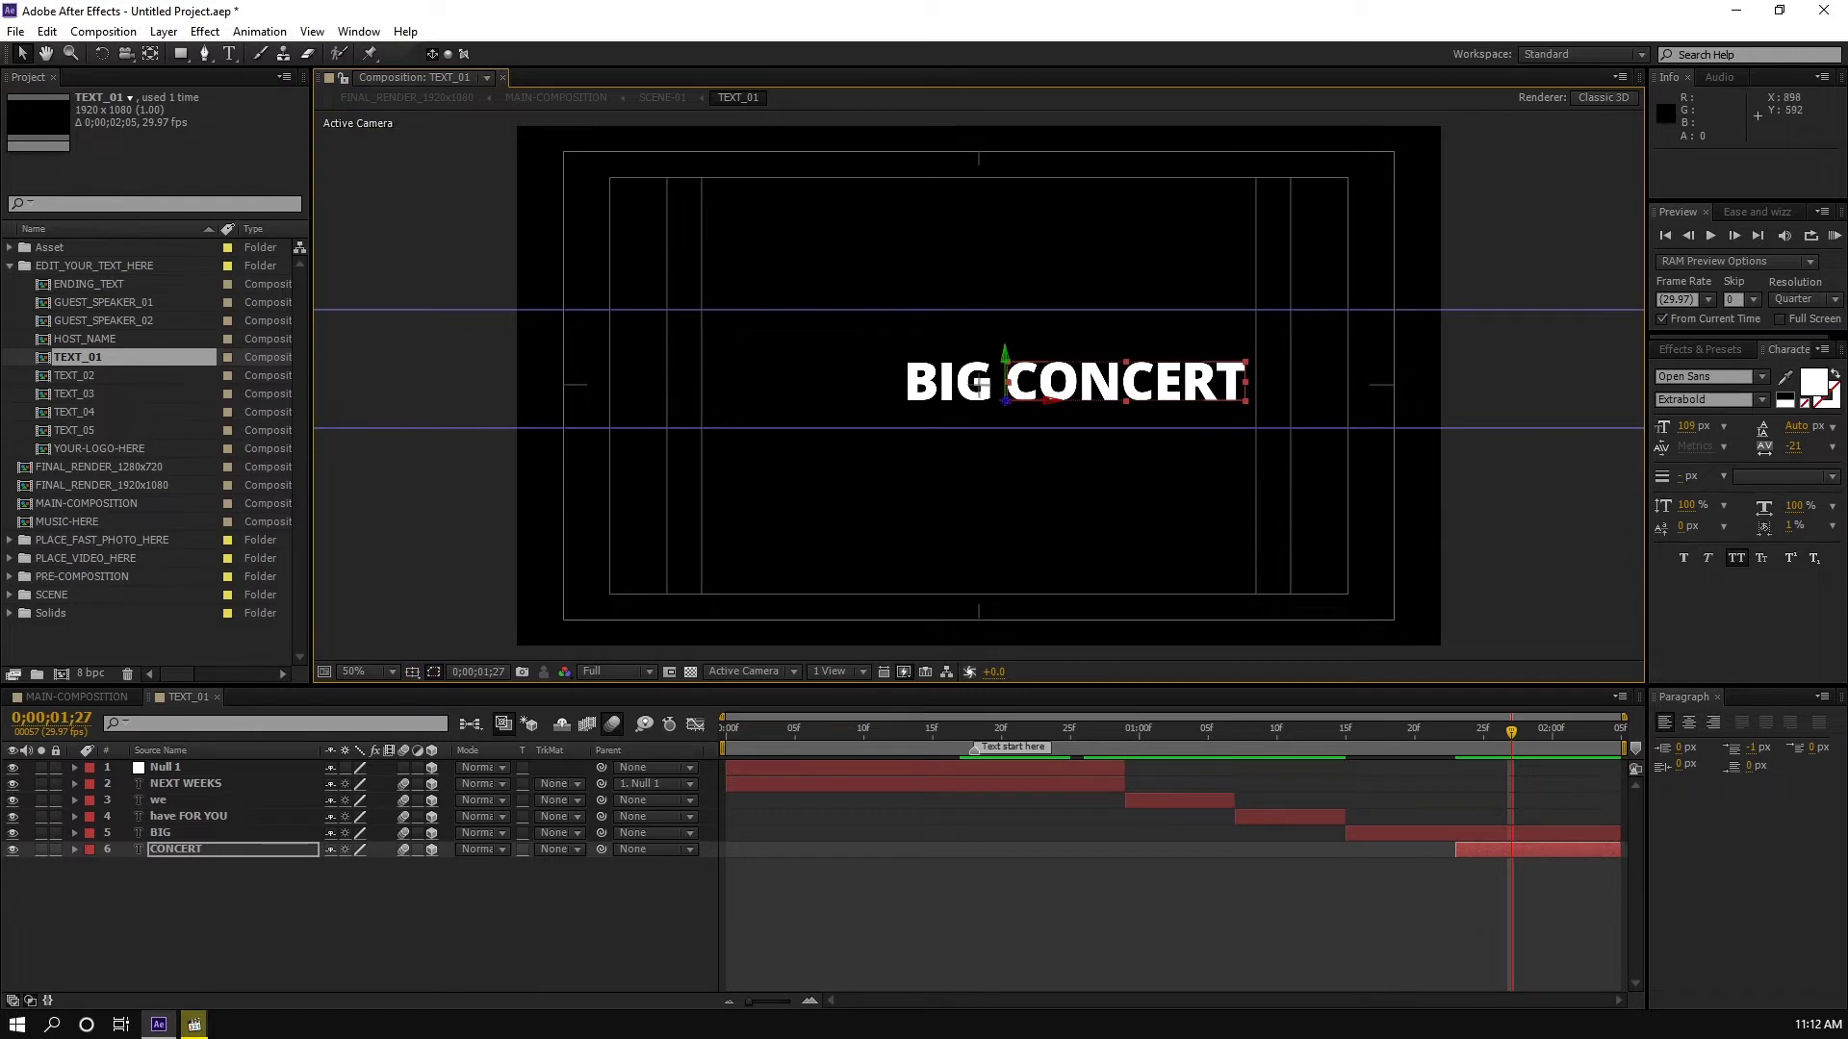
click(951, 383)
click(1070, 383)
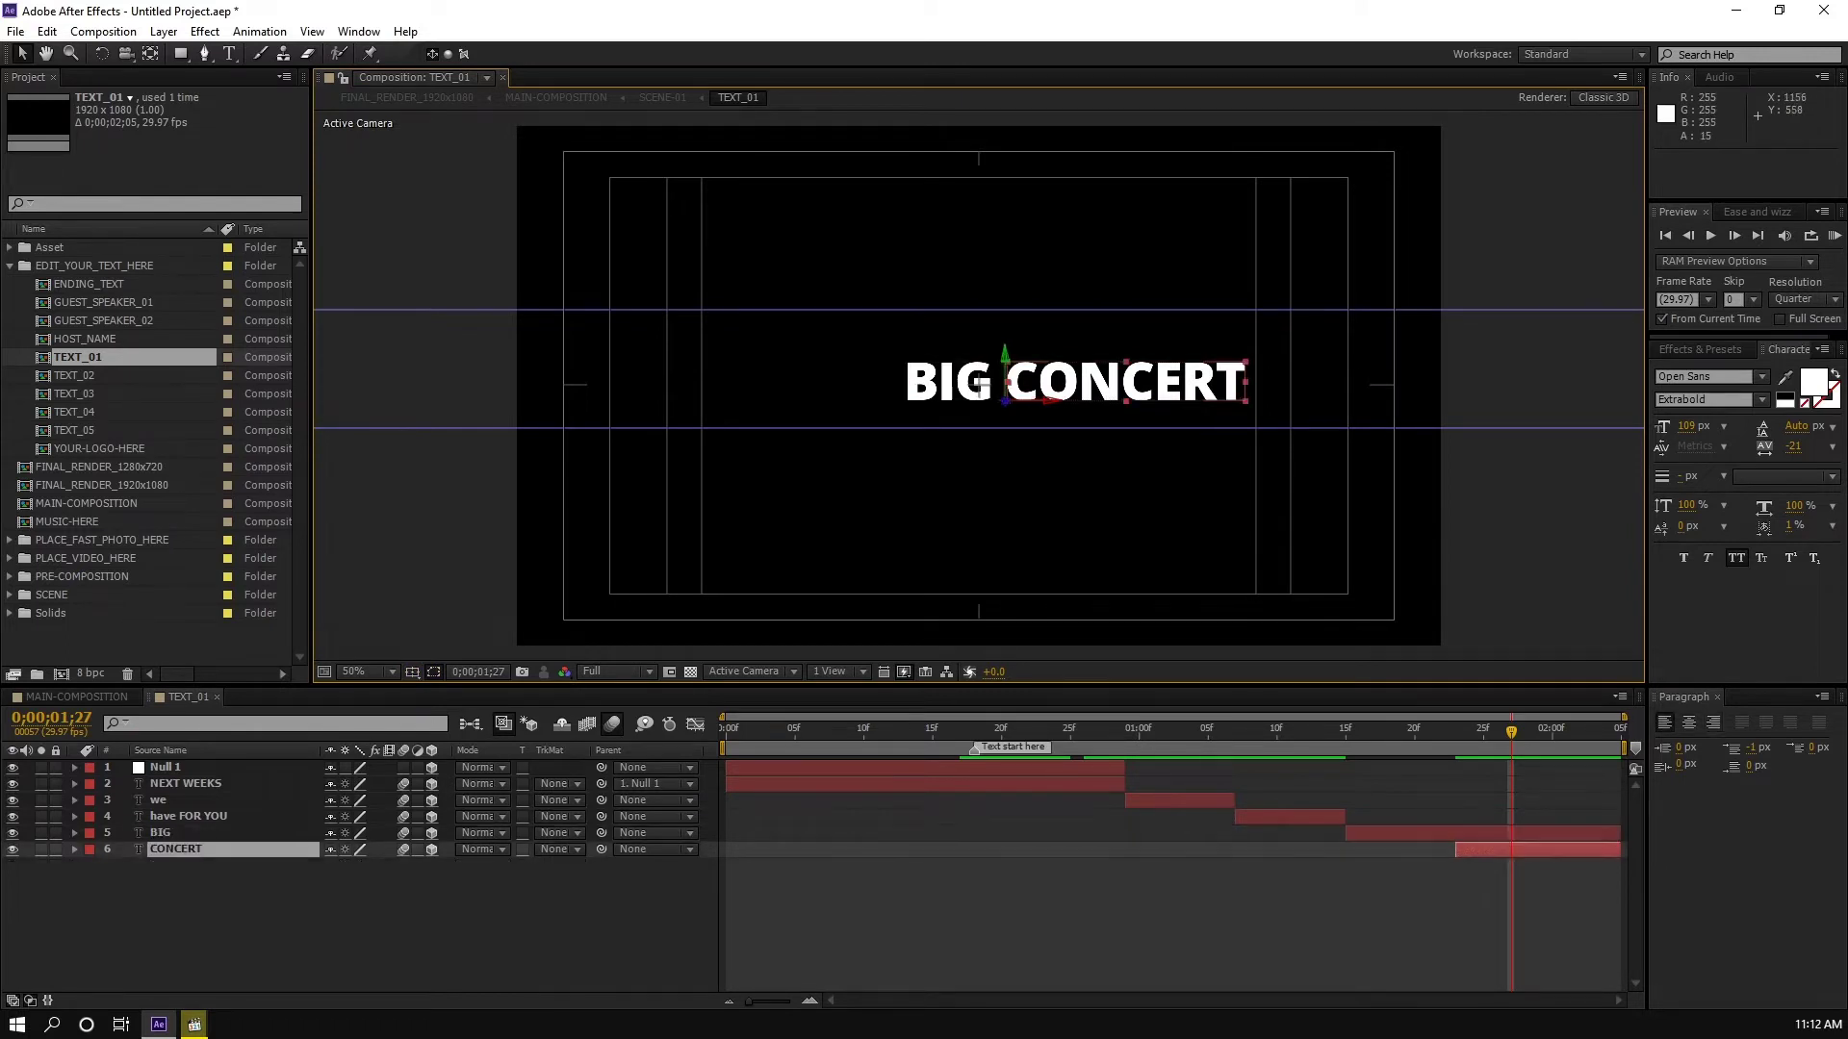
click(938, 383)
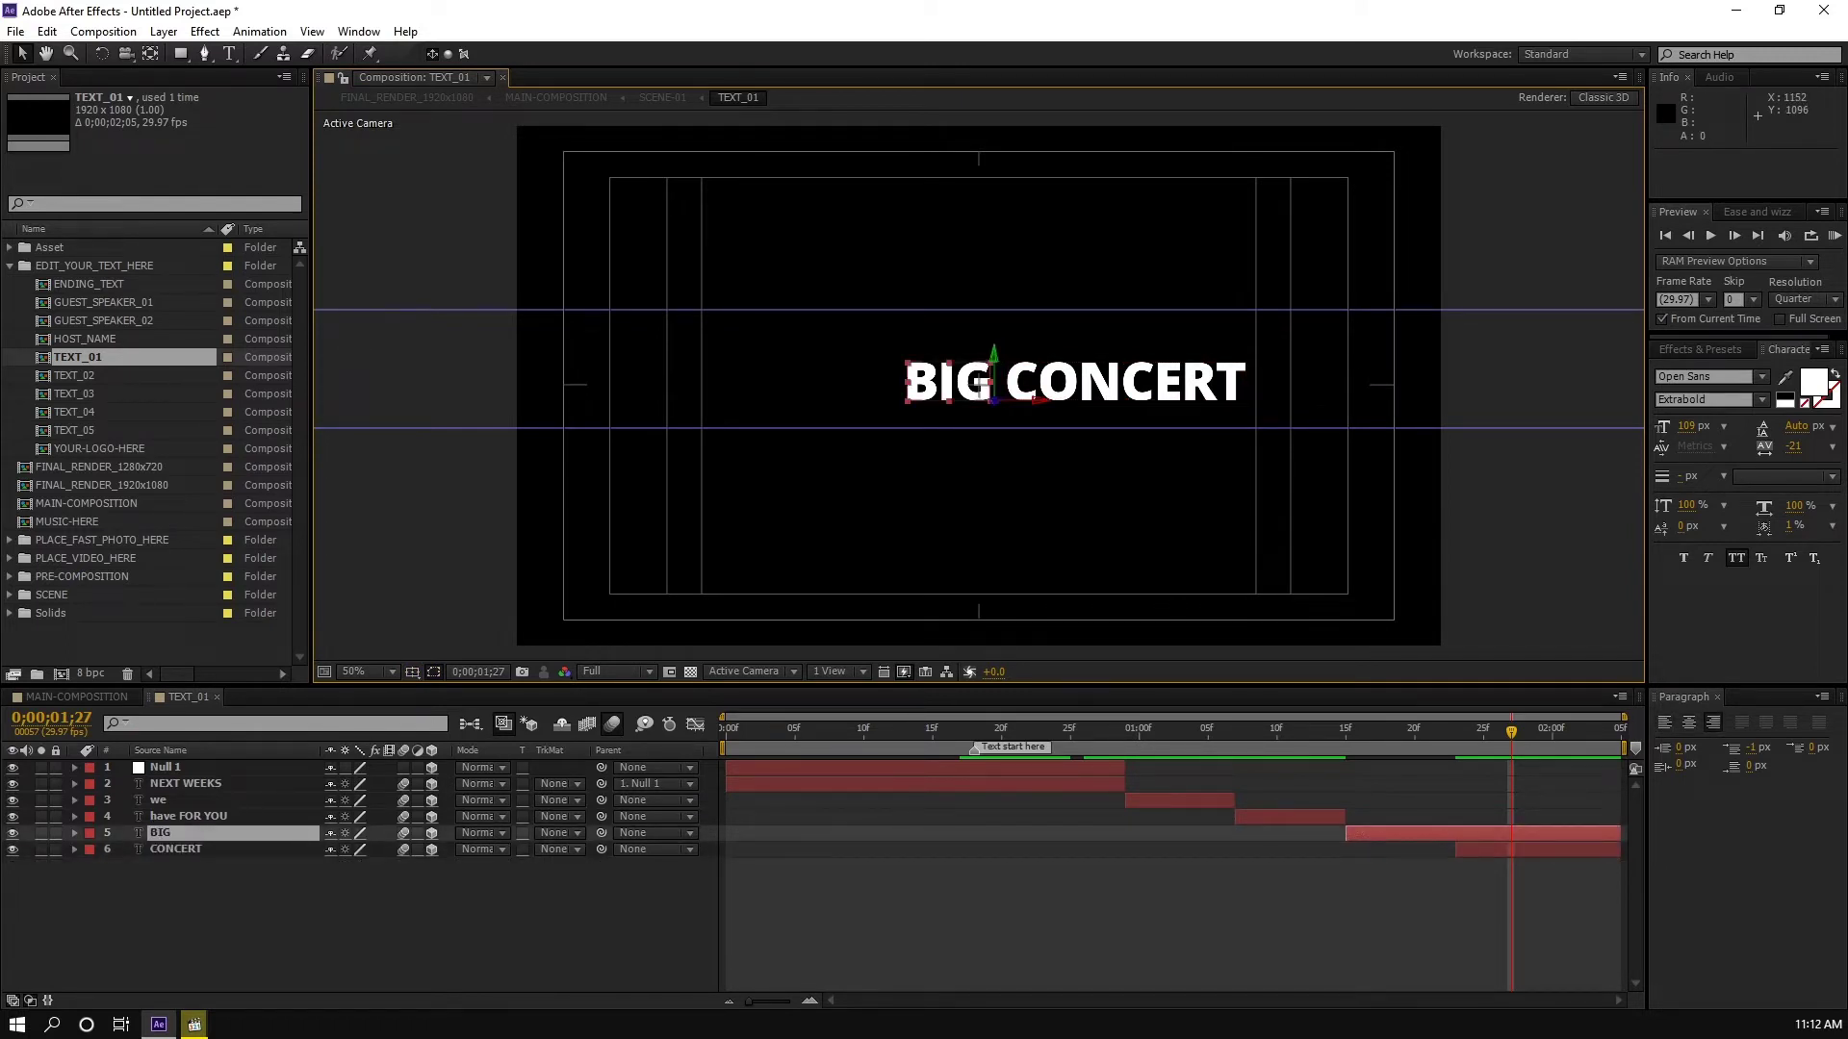
key(p)
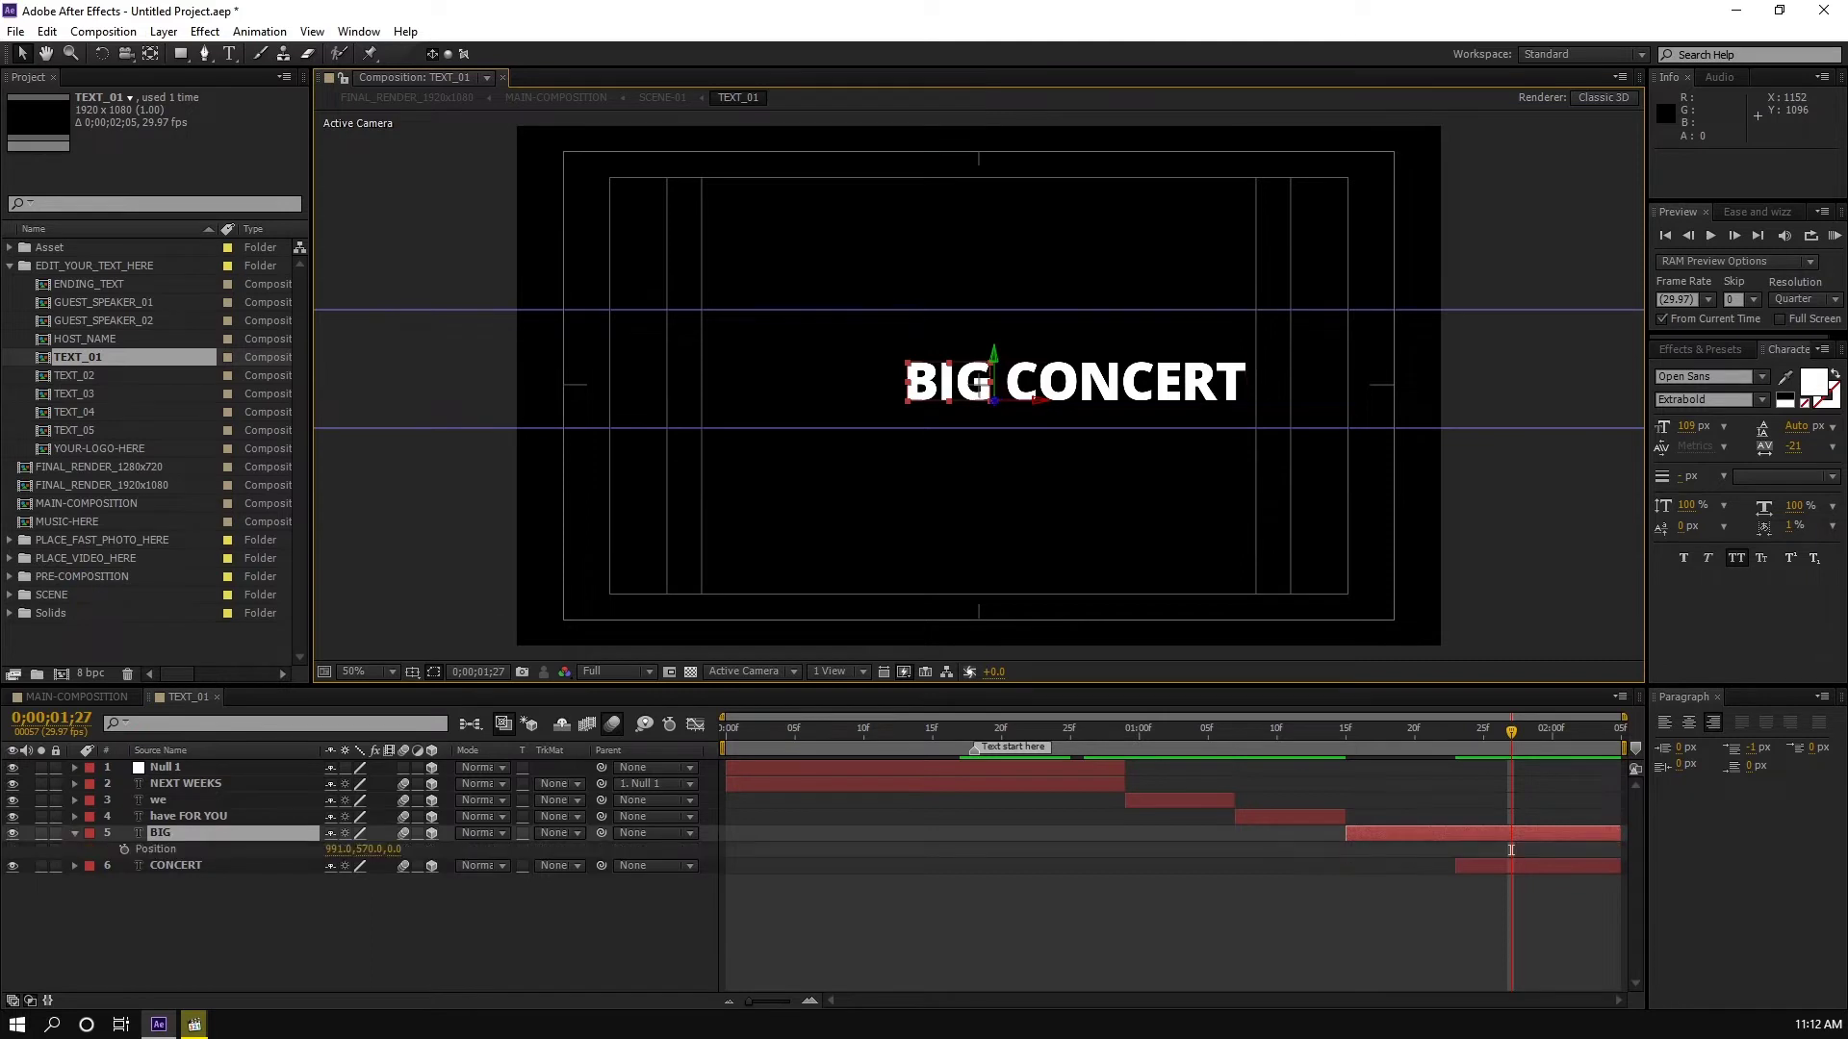
key(p)
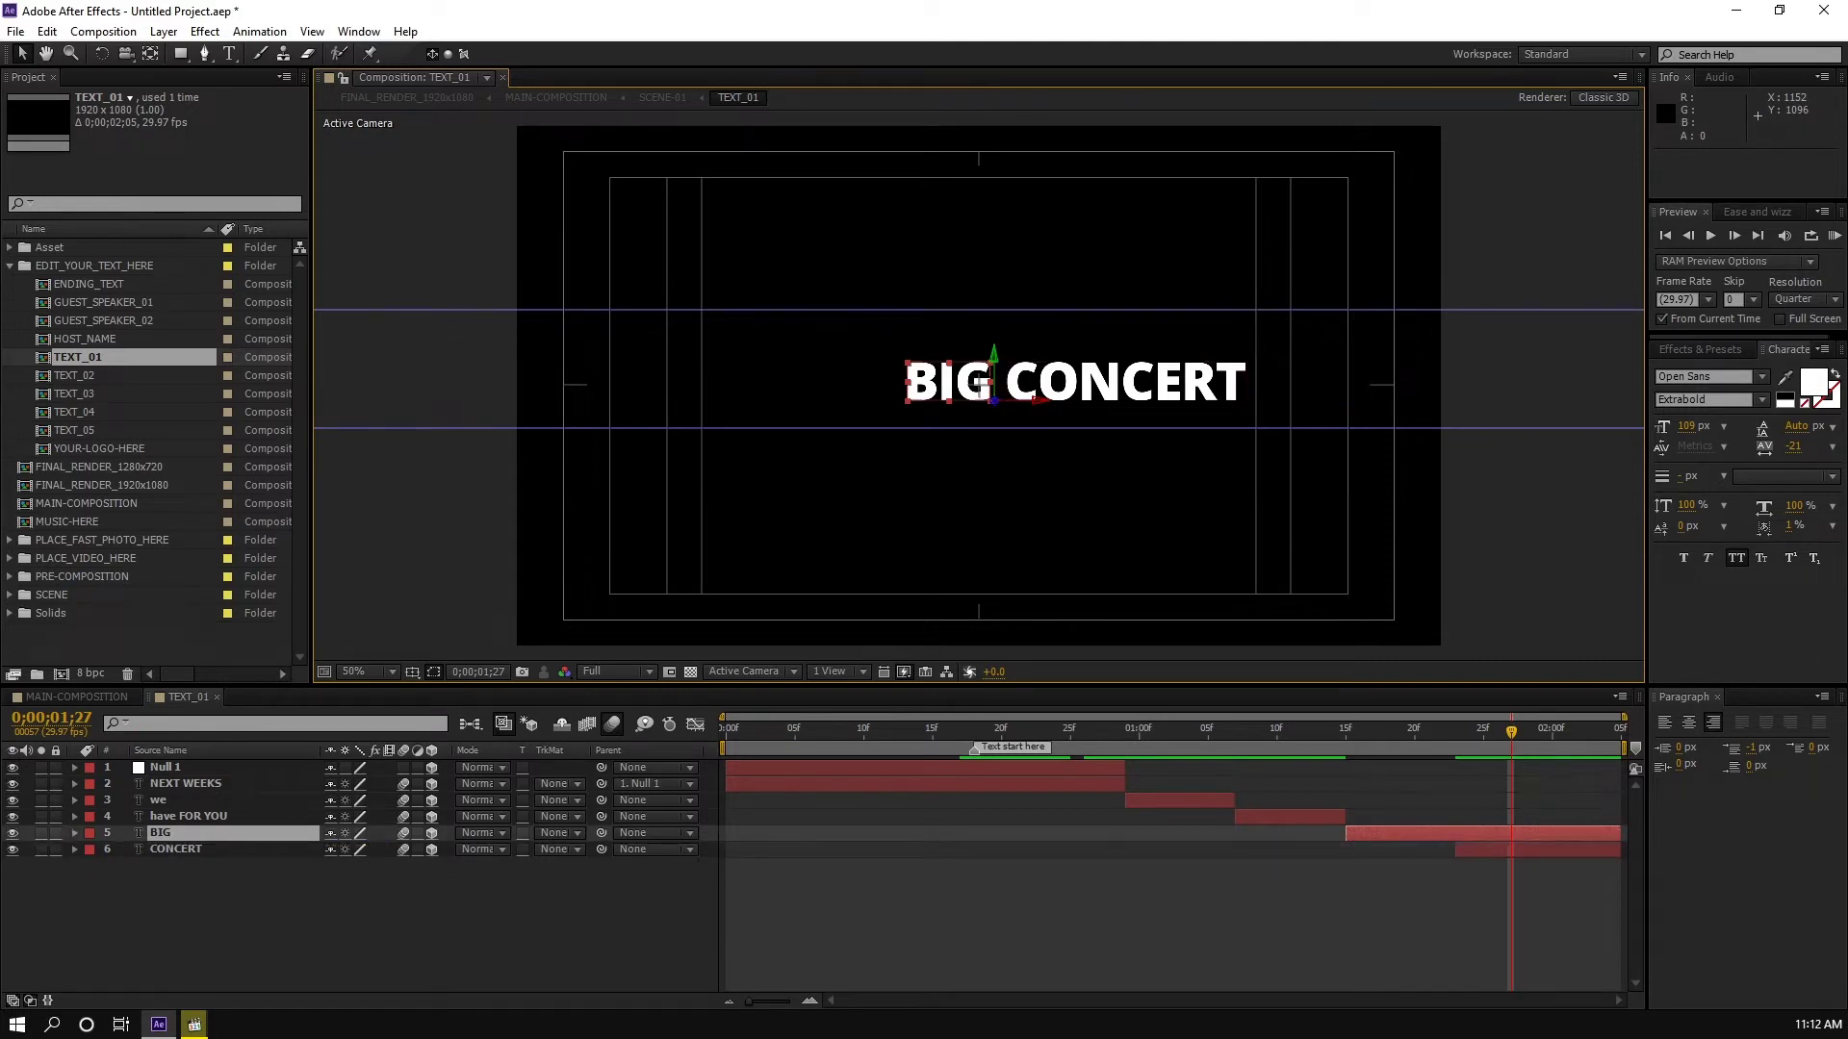
Step: Move the BIG and CONCERT layers together about 196 px left to centre the phrase in the frame
click(1432, 834)
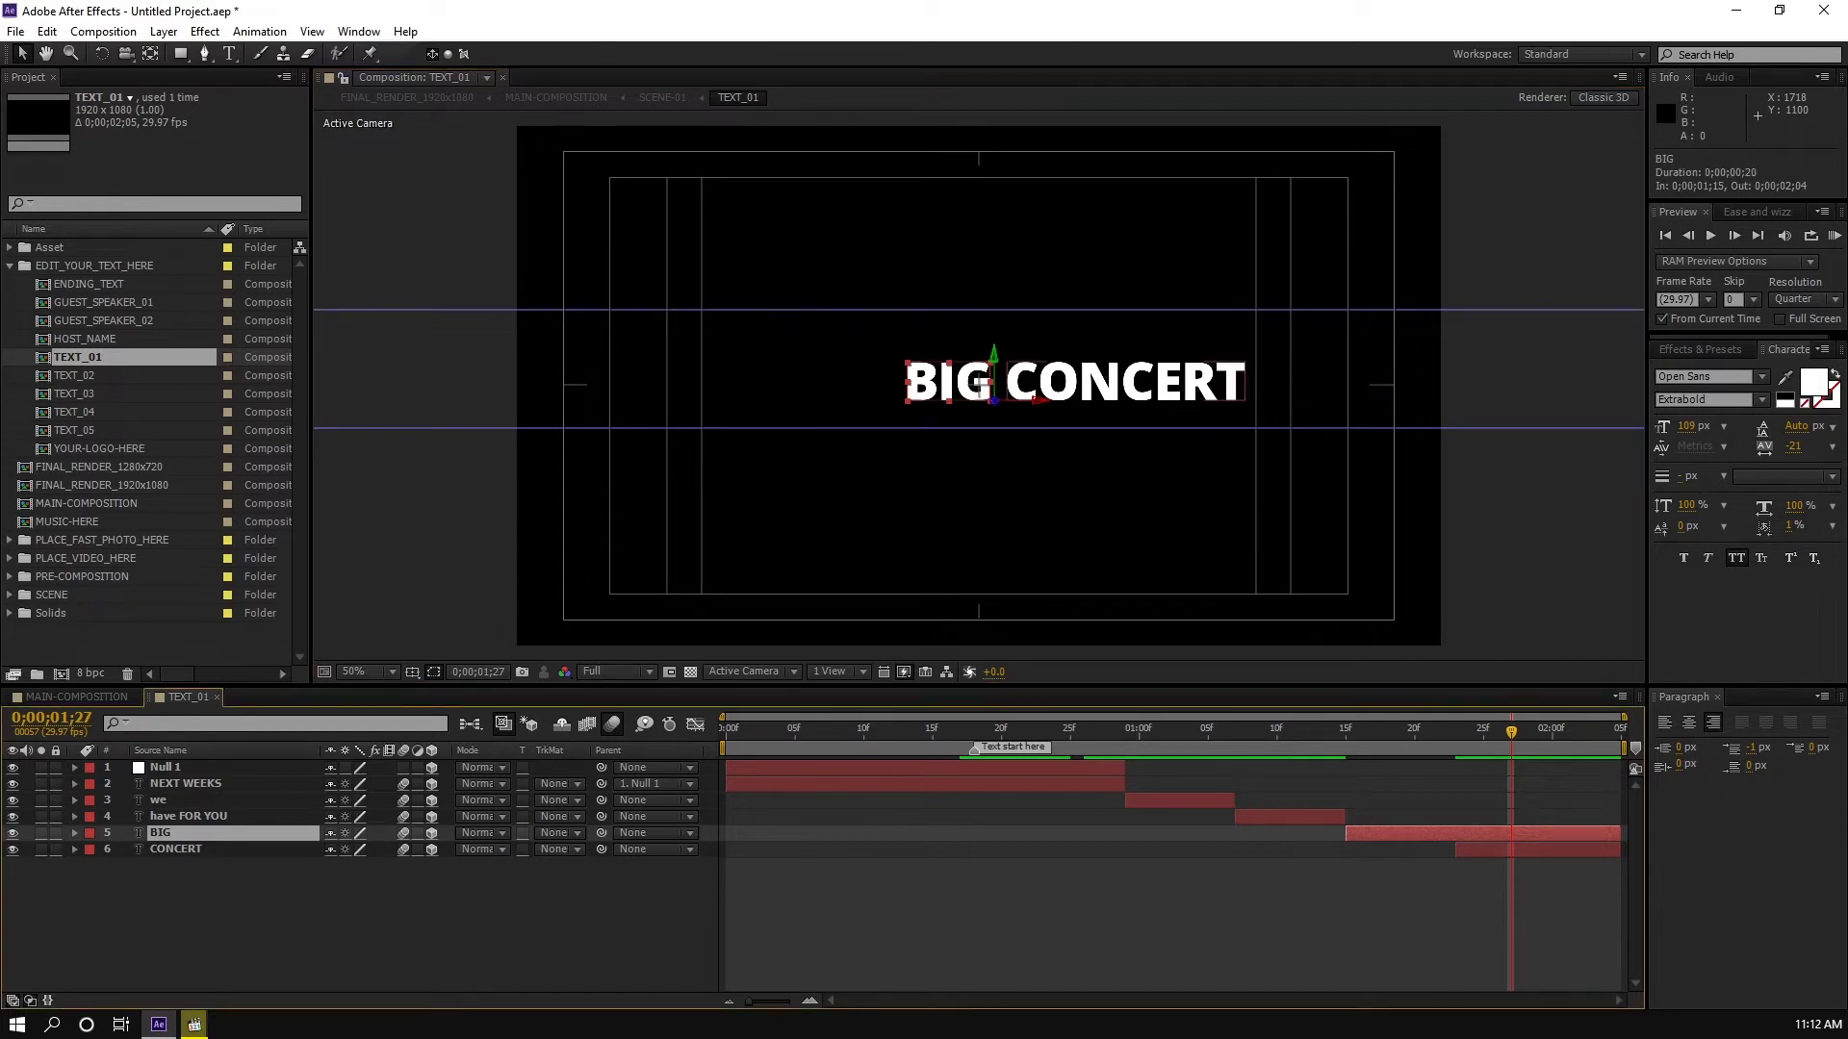
shift+click(1490, 849)
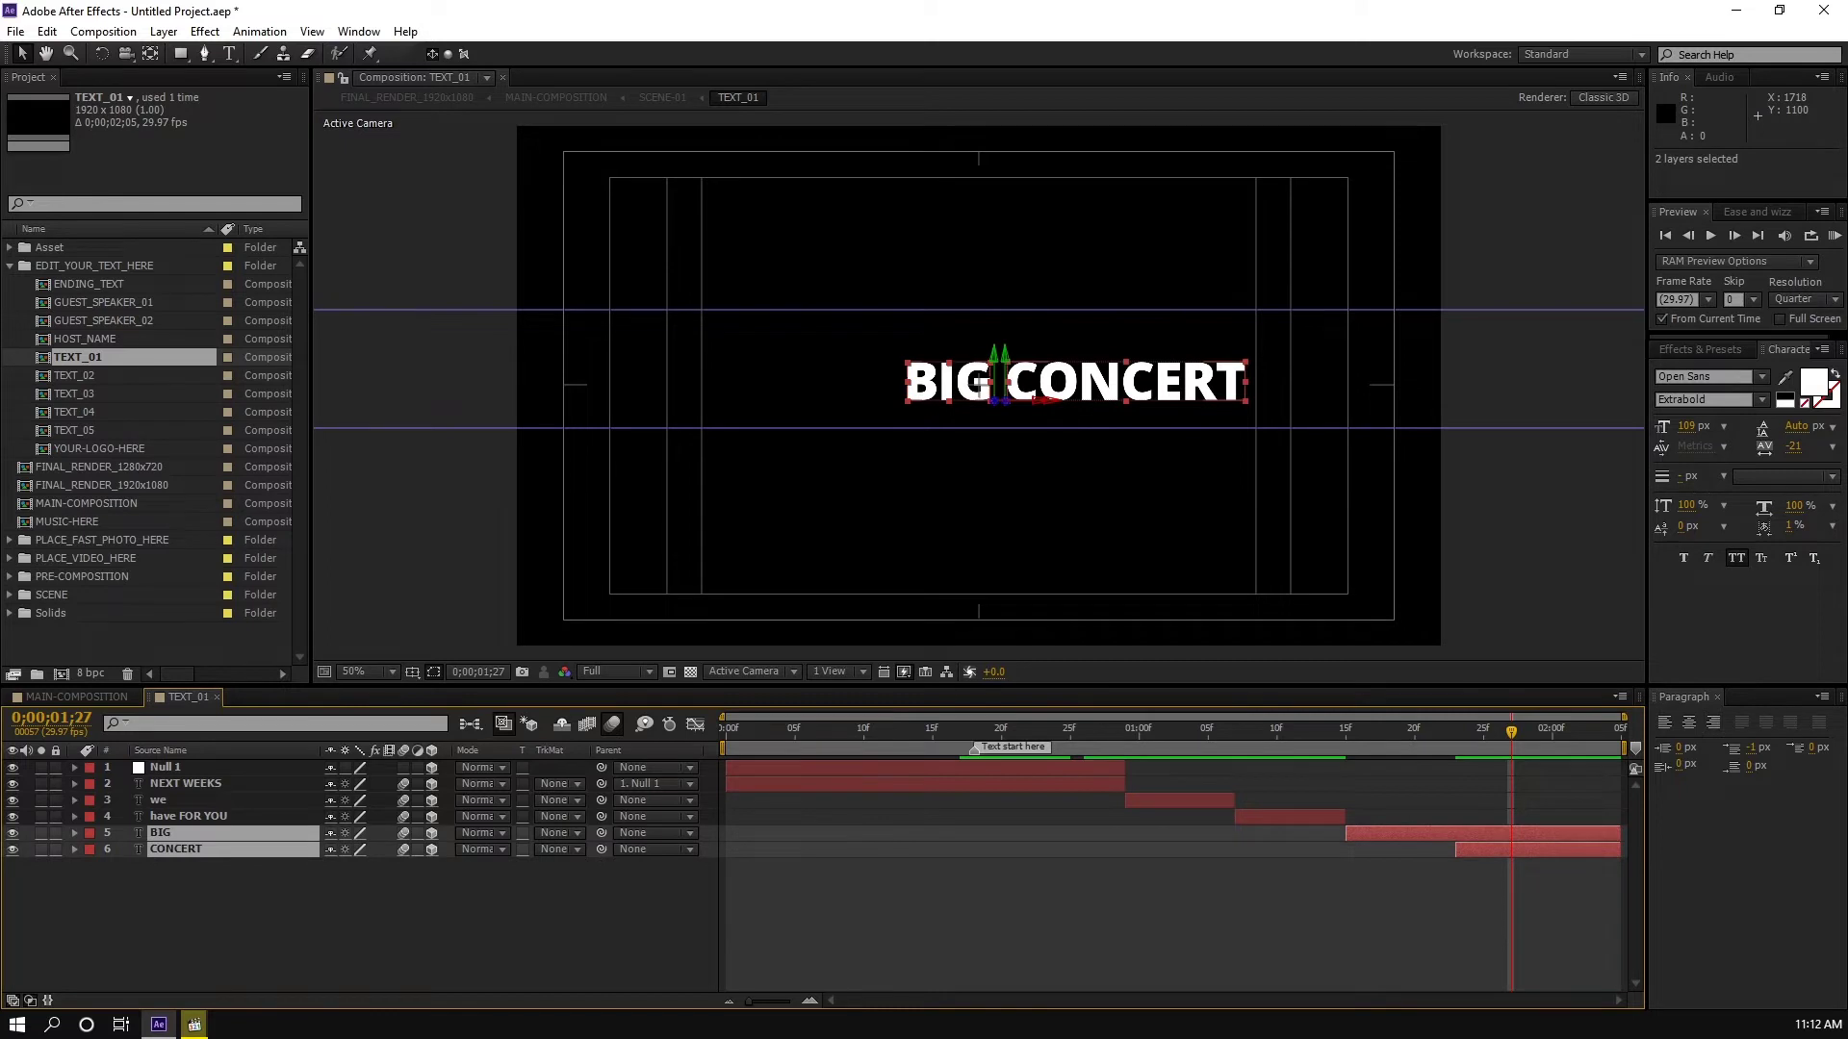
drag(1383, 907, 1556, 815)
click(979, 385)
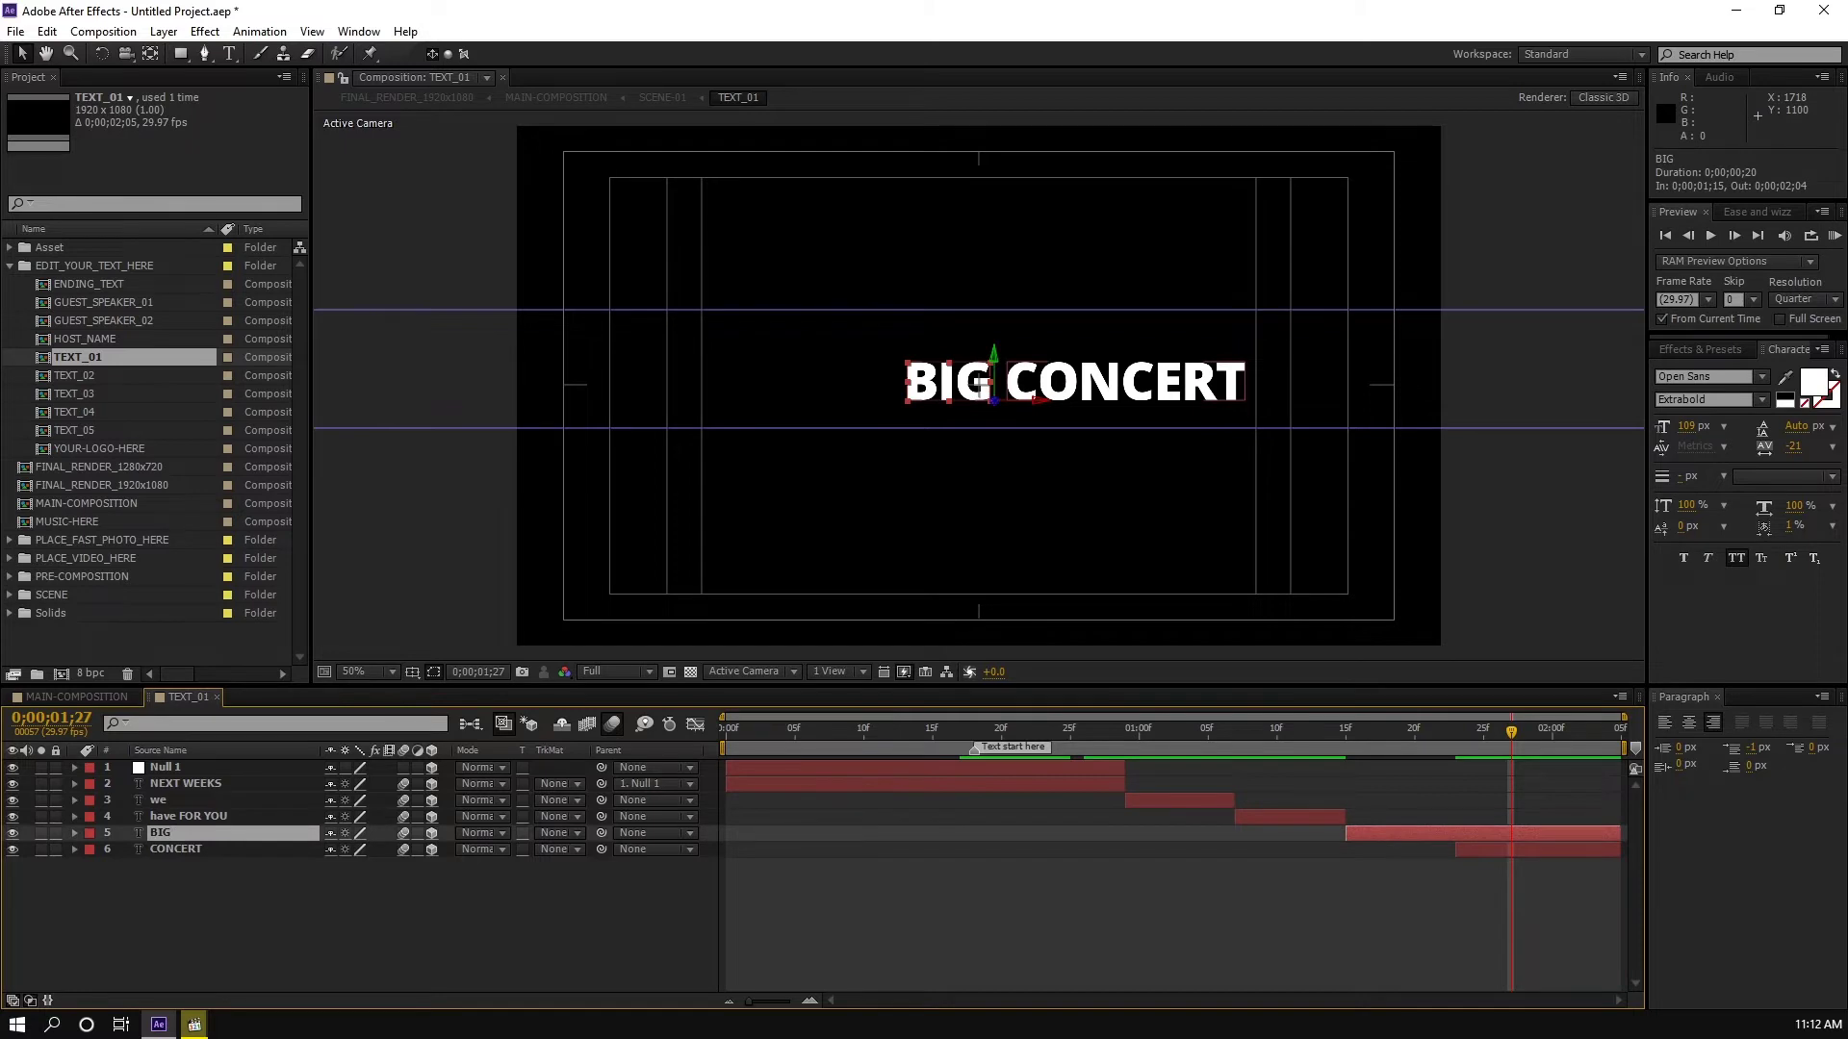
shift+click(1006, 383)
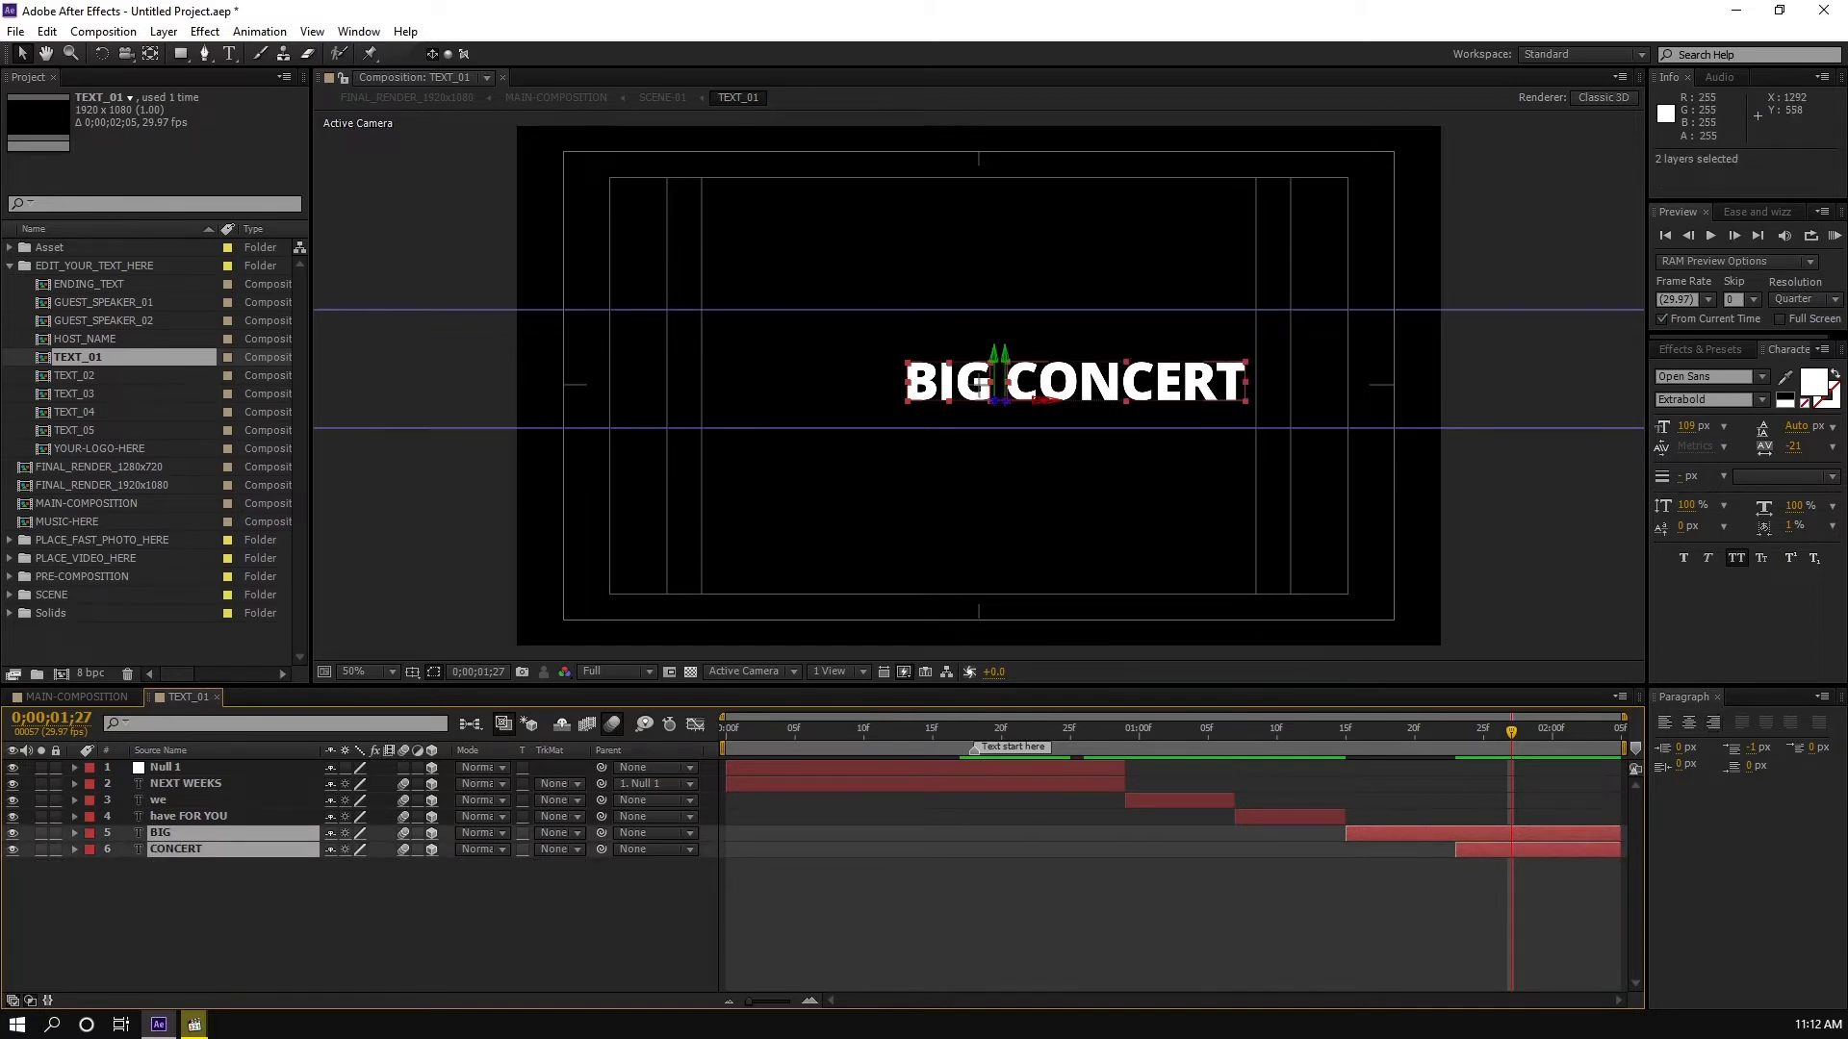
drag(1139, 394, 975, 384)
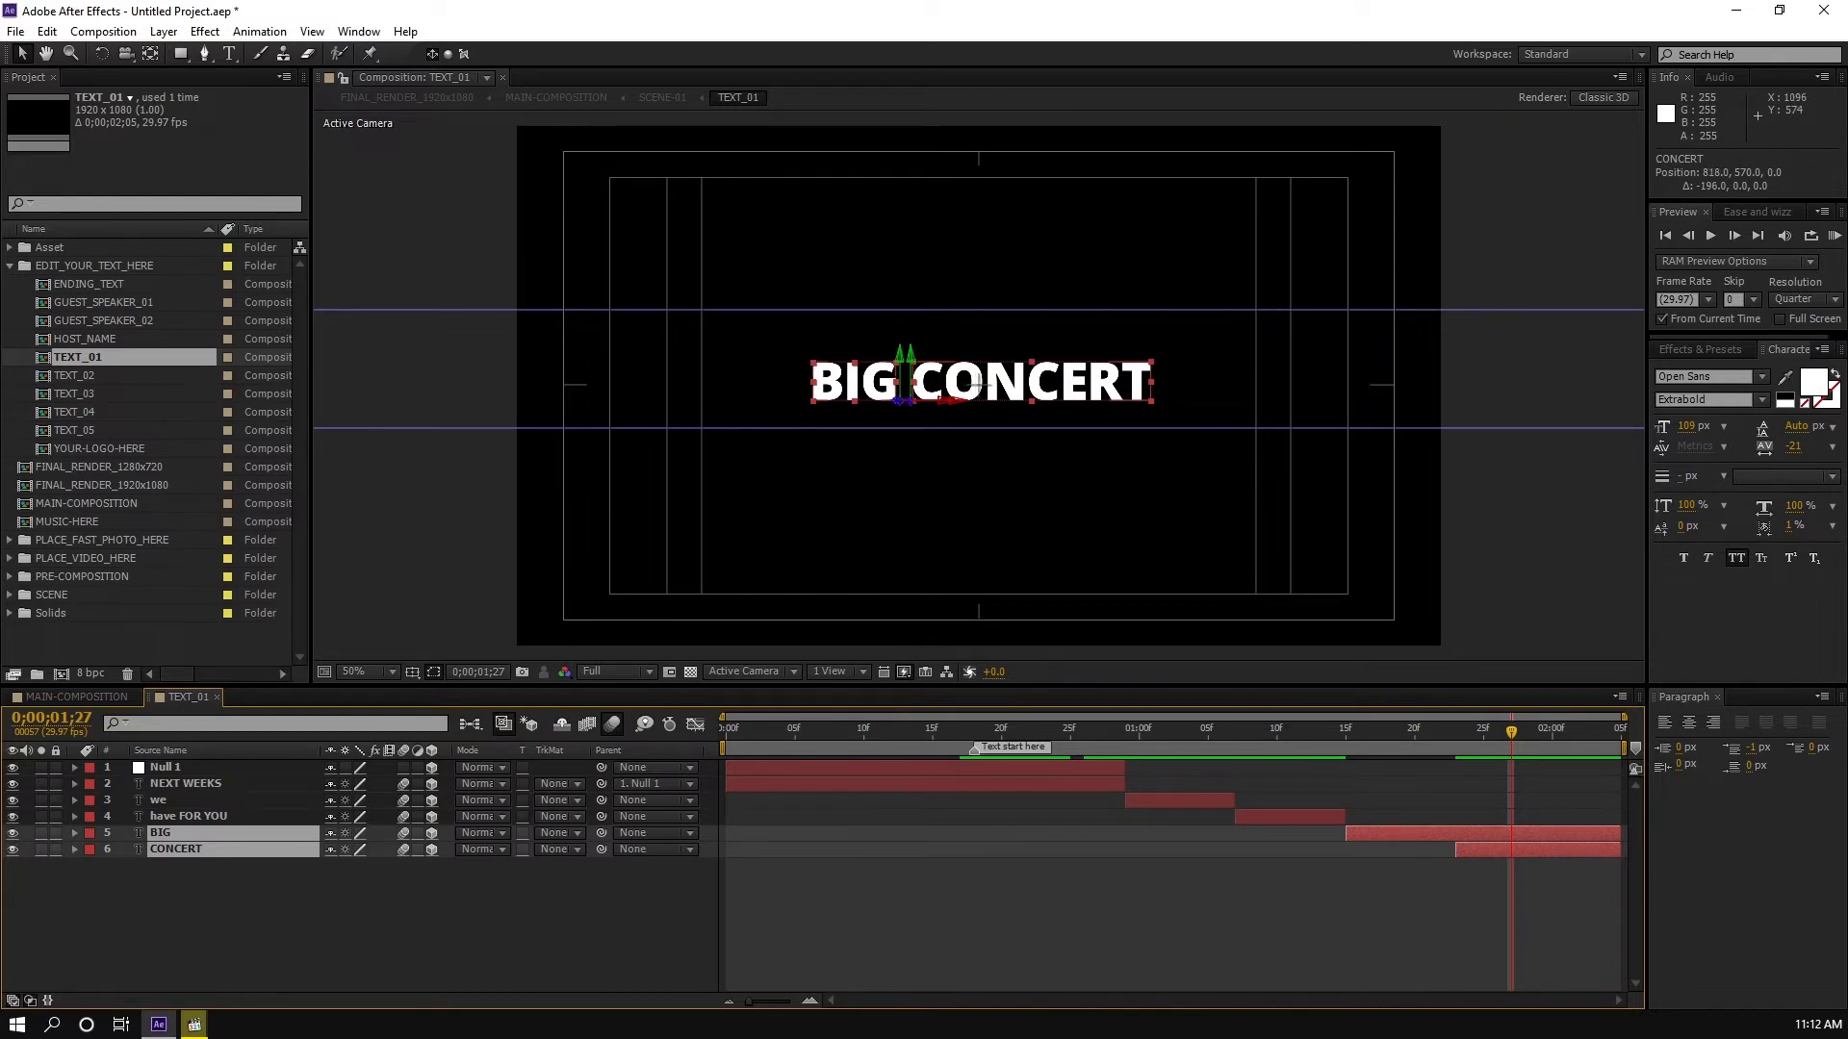
click(1251, 914)
Step: Run a RAM preview of TEXT_01 from its first frame to review the edited text
click(1044, 730)
drag(1044, 732, 726, 731)
click(1834, 235)
key(KP_0)
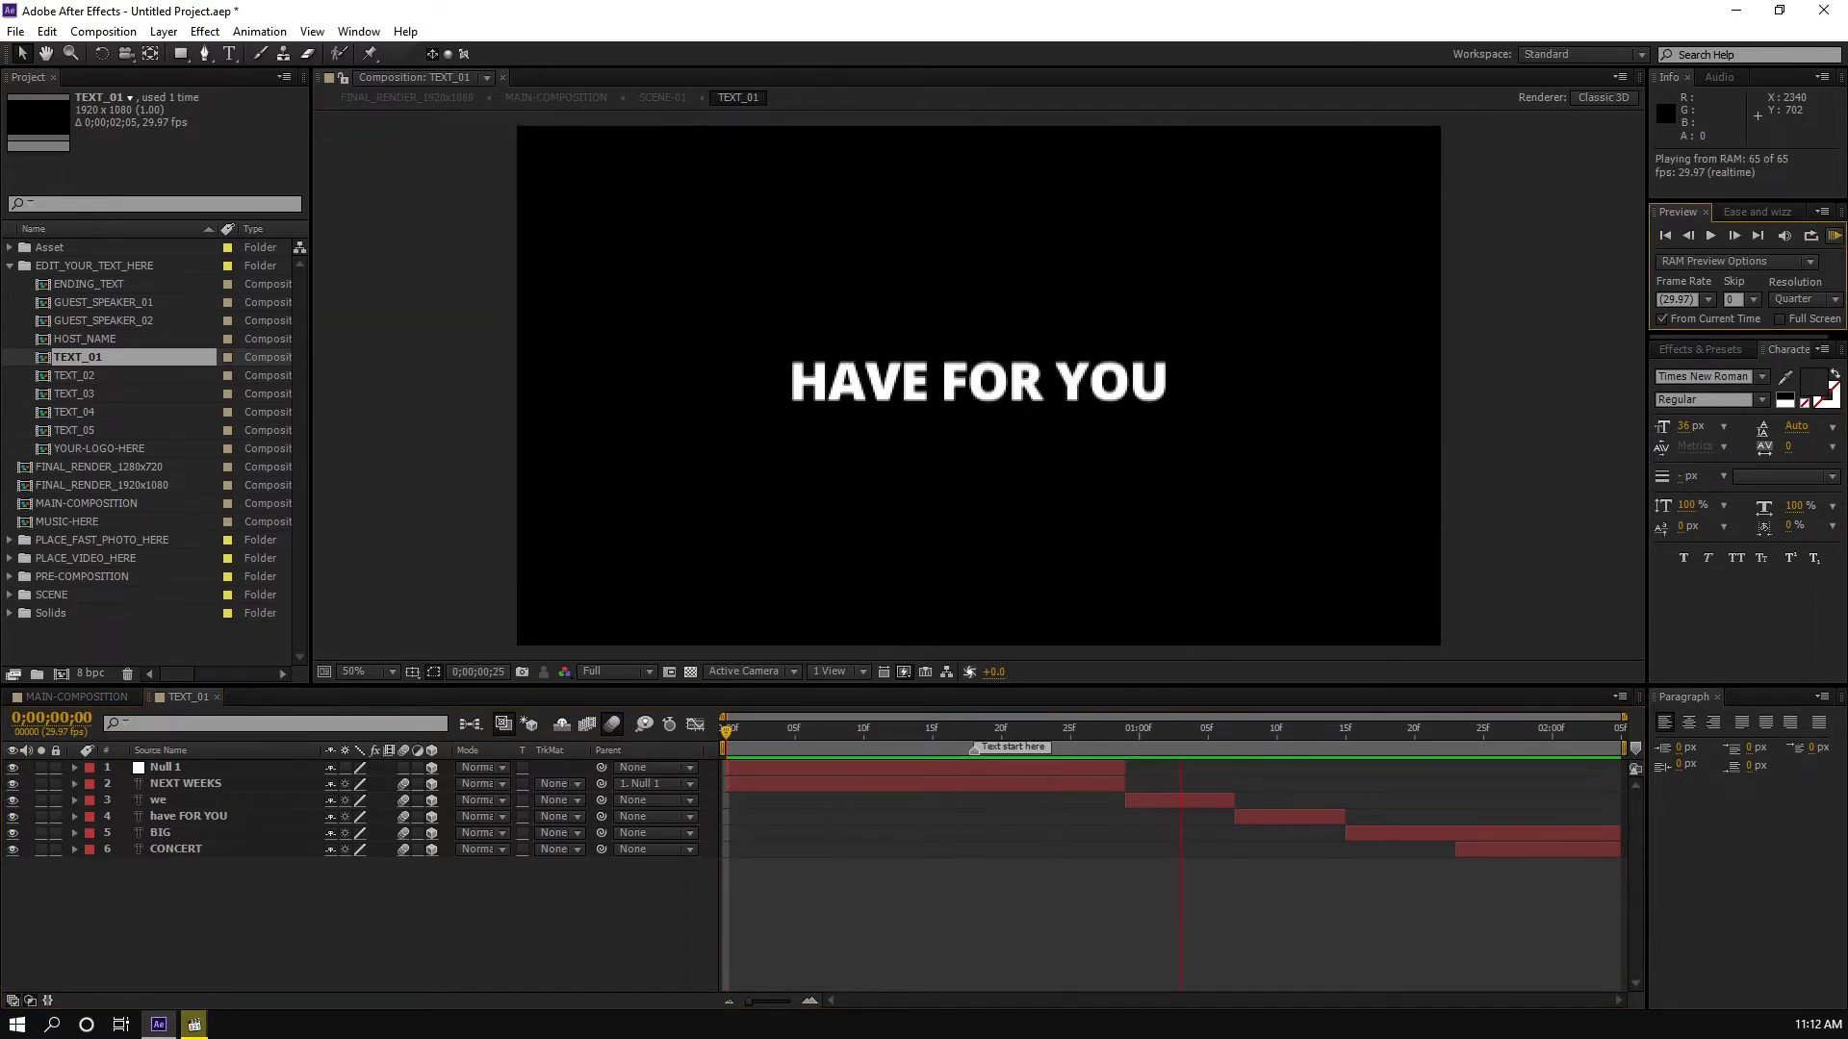
click(1834, 236)
click(933, 731)
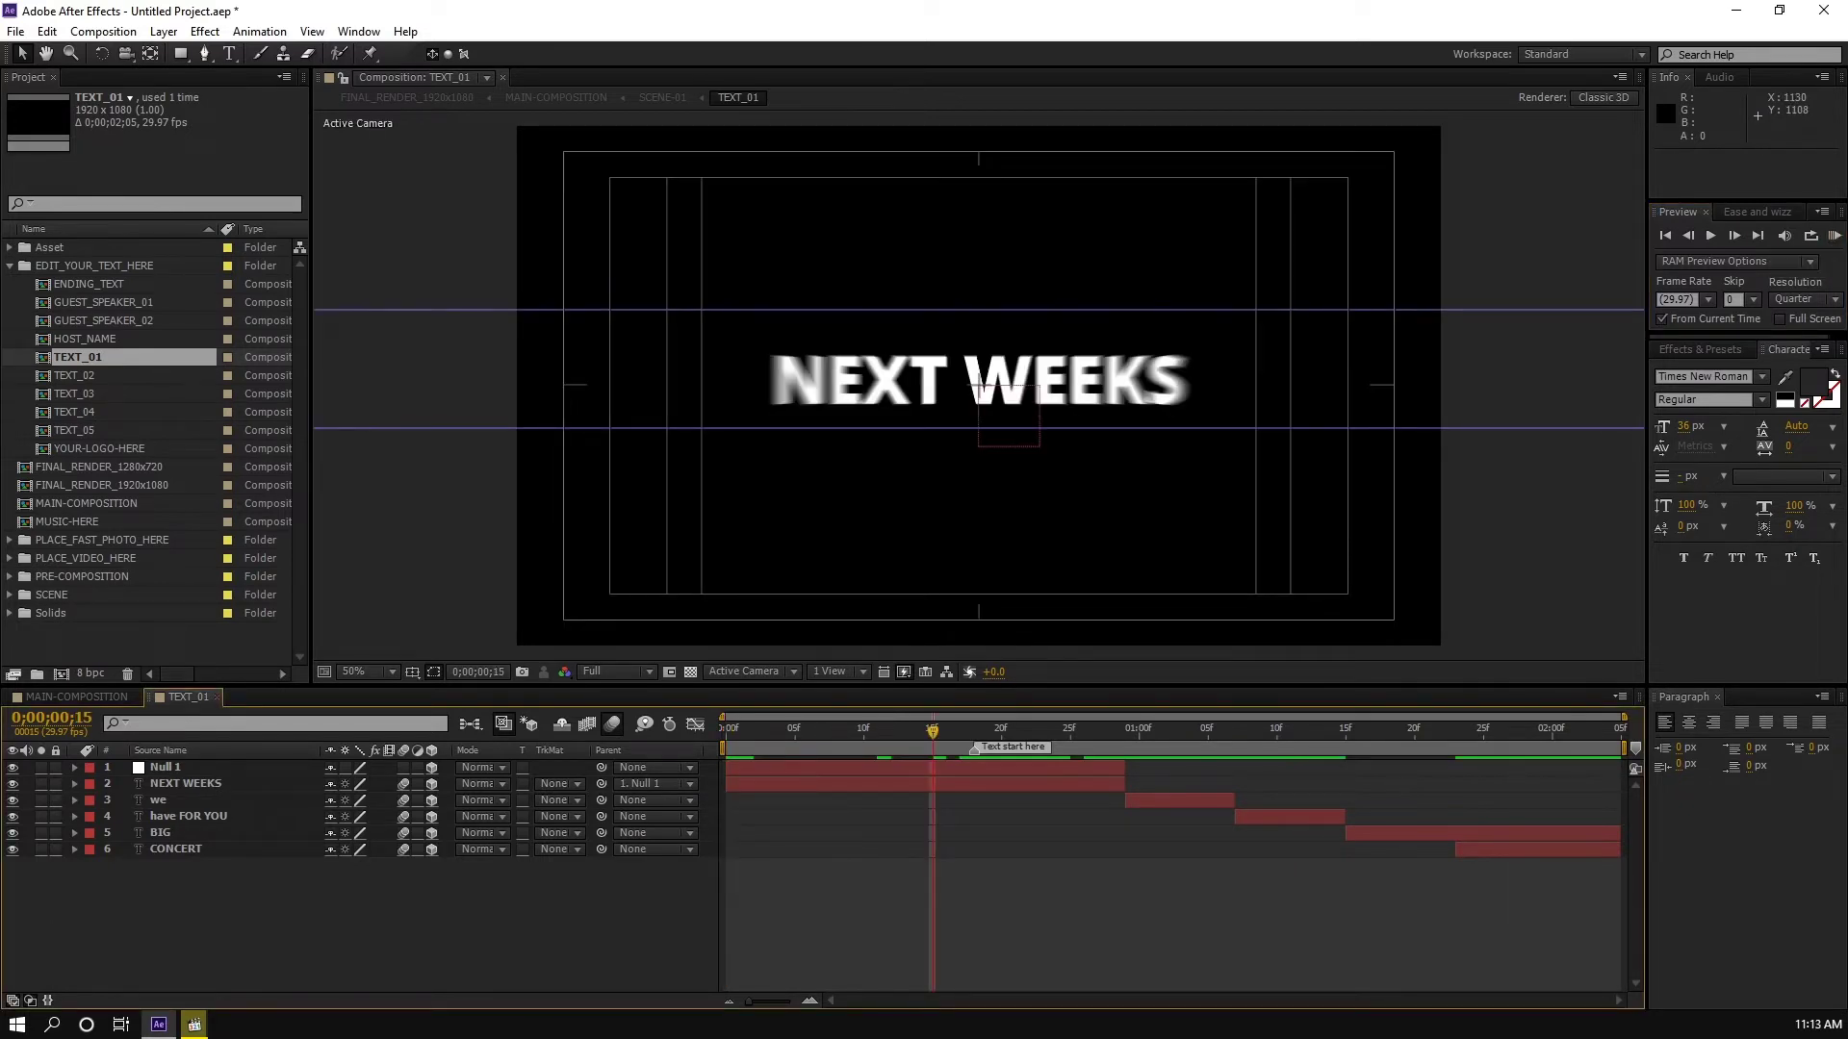
Step: Close TEXT_01, play MAIN-COMPOSITION on to the next scene, open SCENE-02 and select its VIDEO-01 layer
key(ctrl+w)
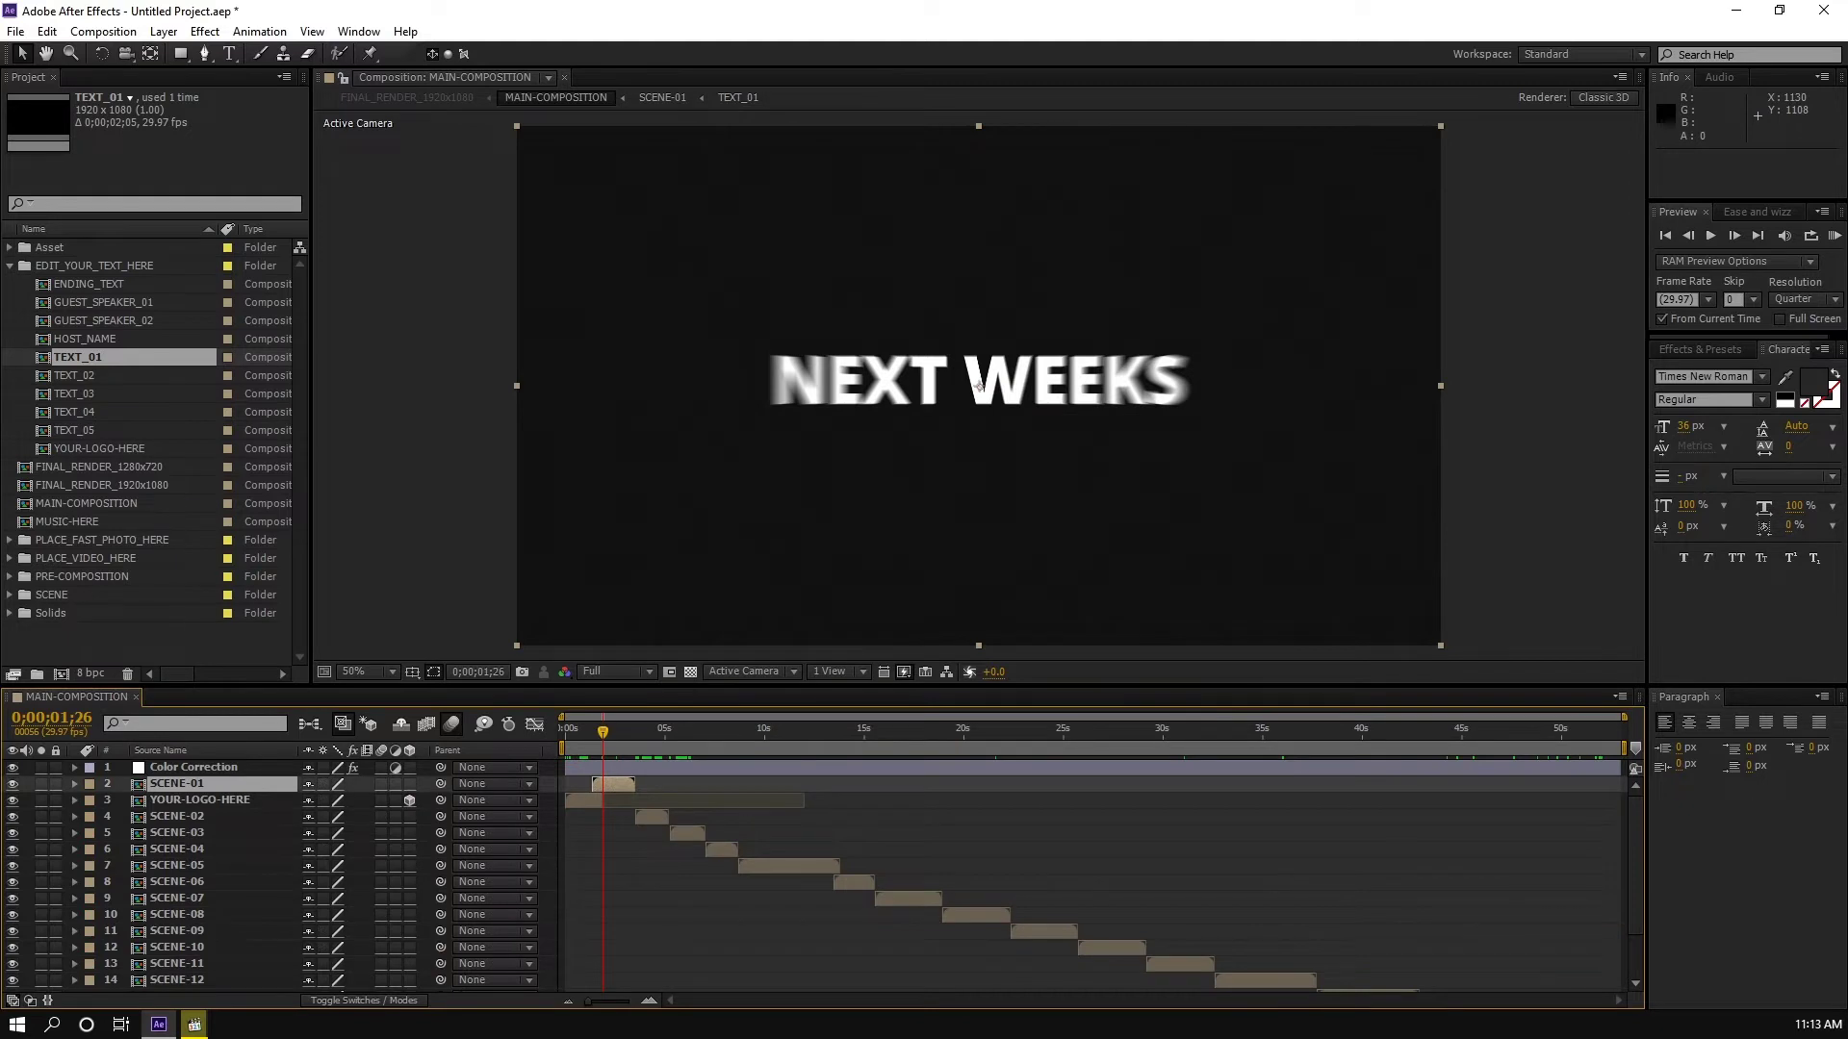
key(space)
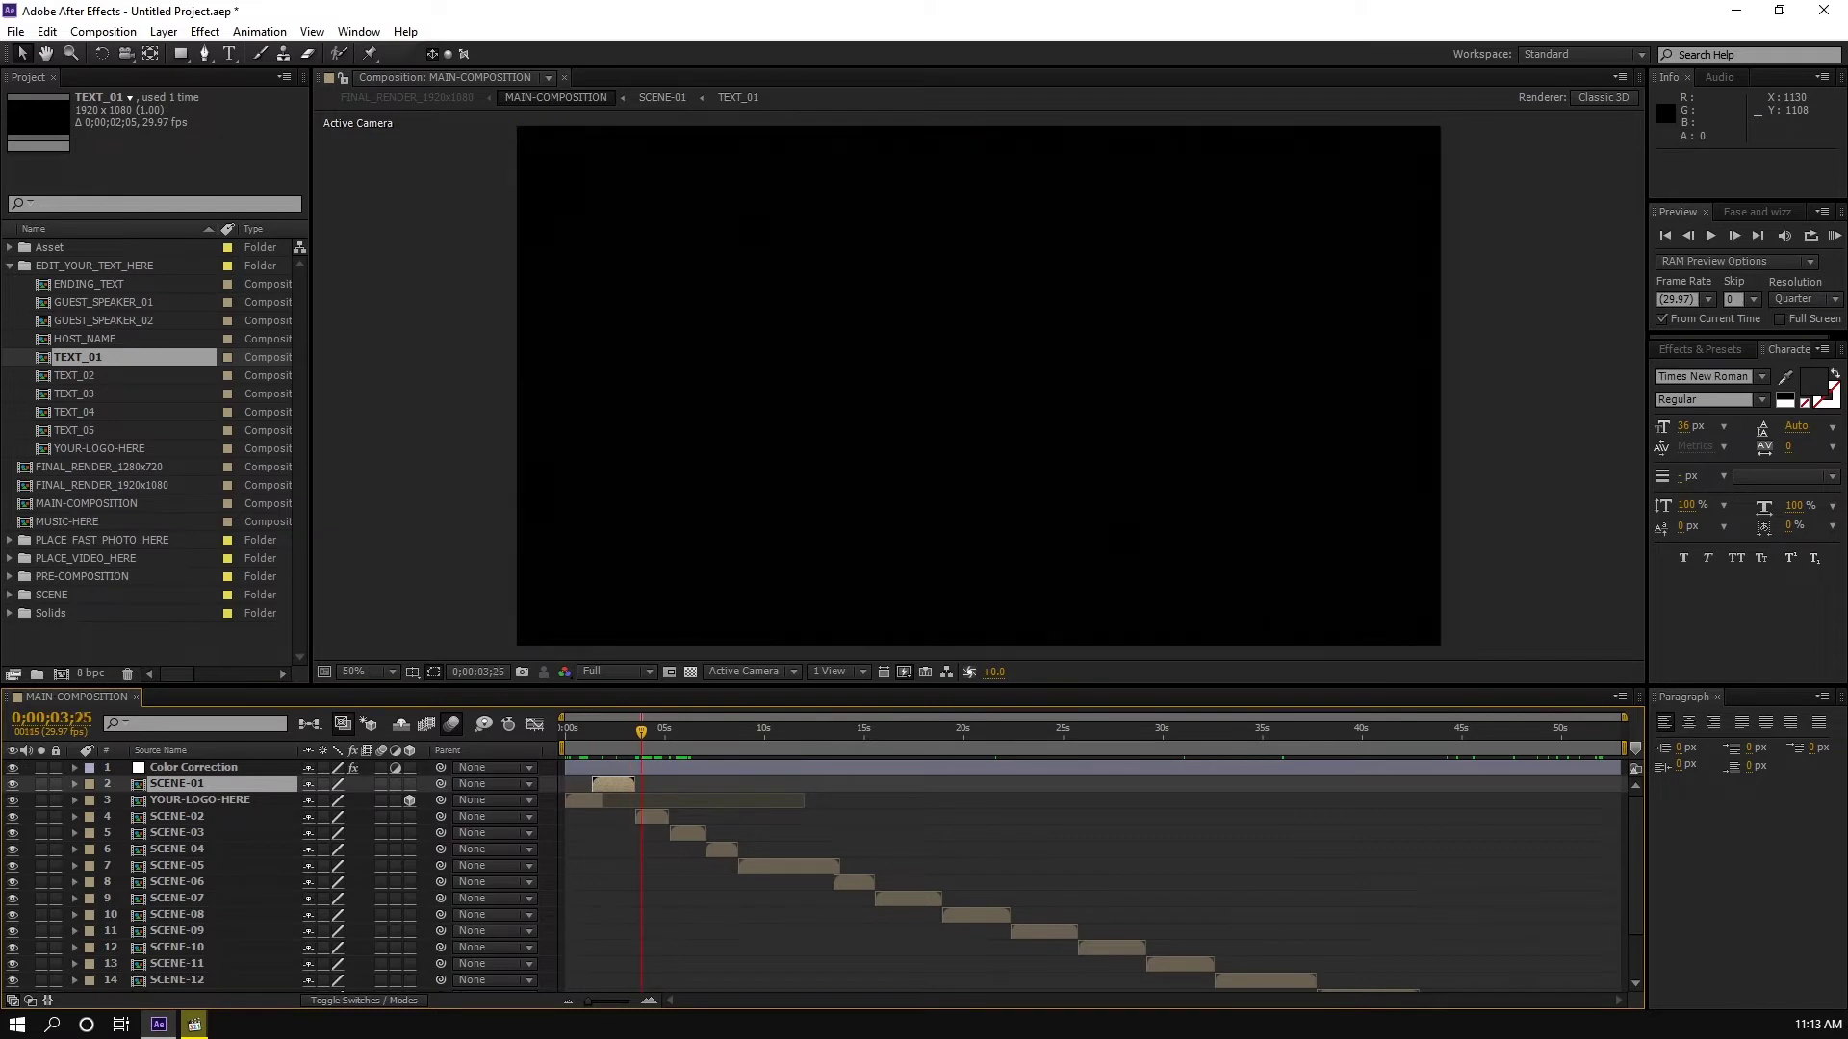
double_click(651, 817)
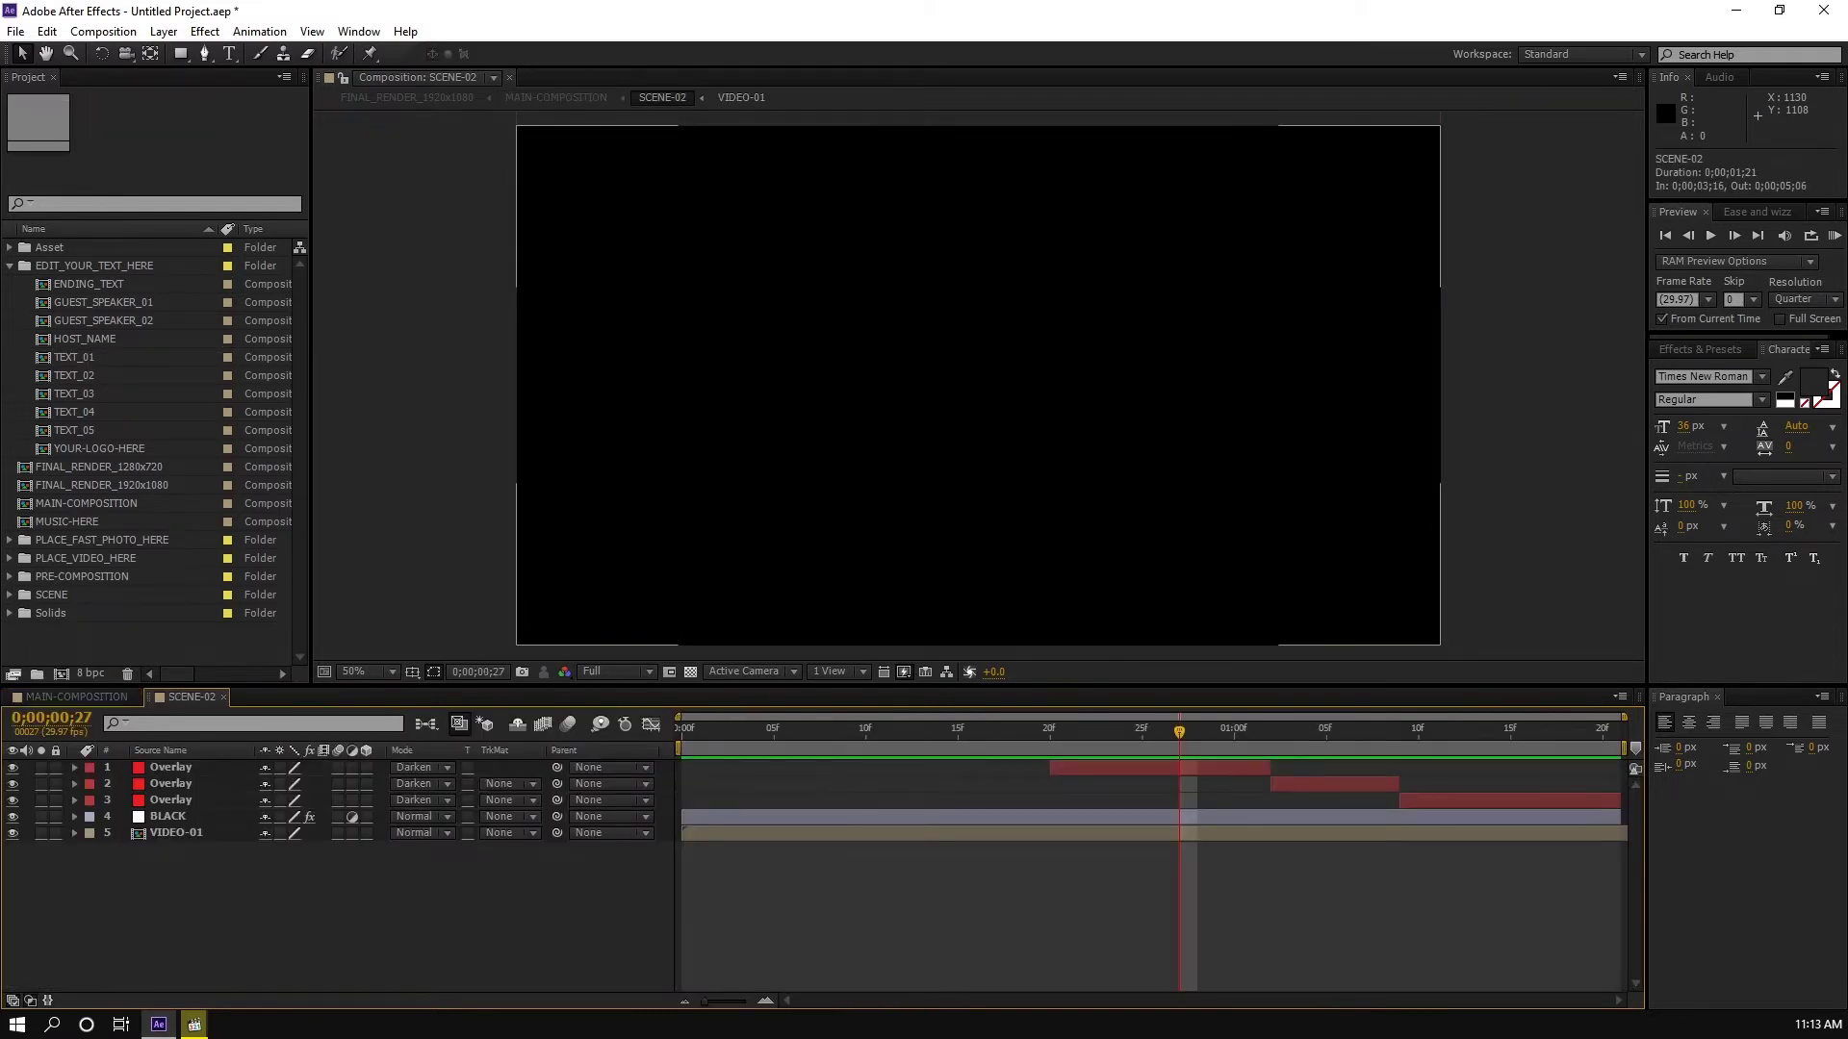
click(176, 834)
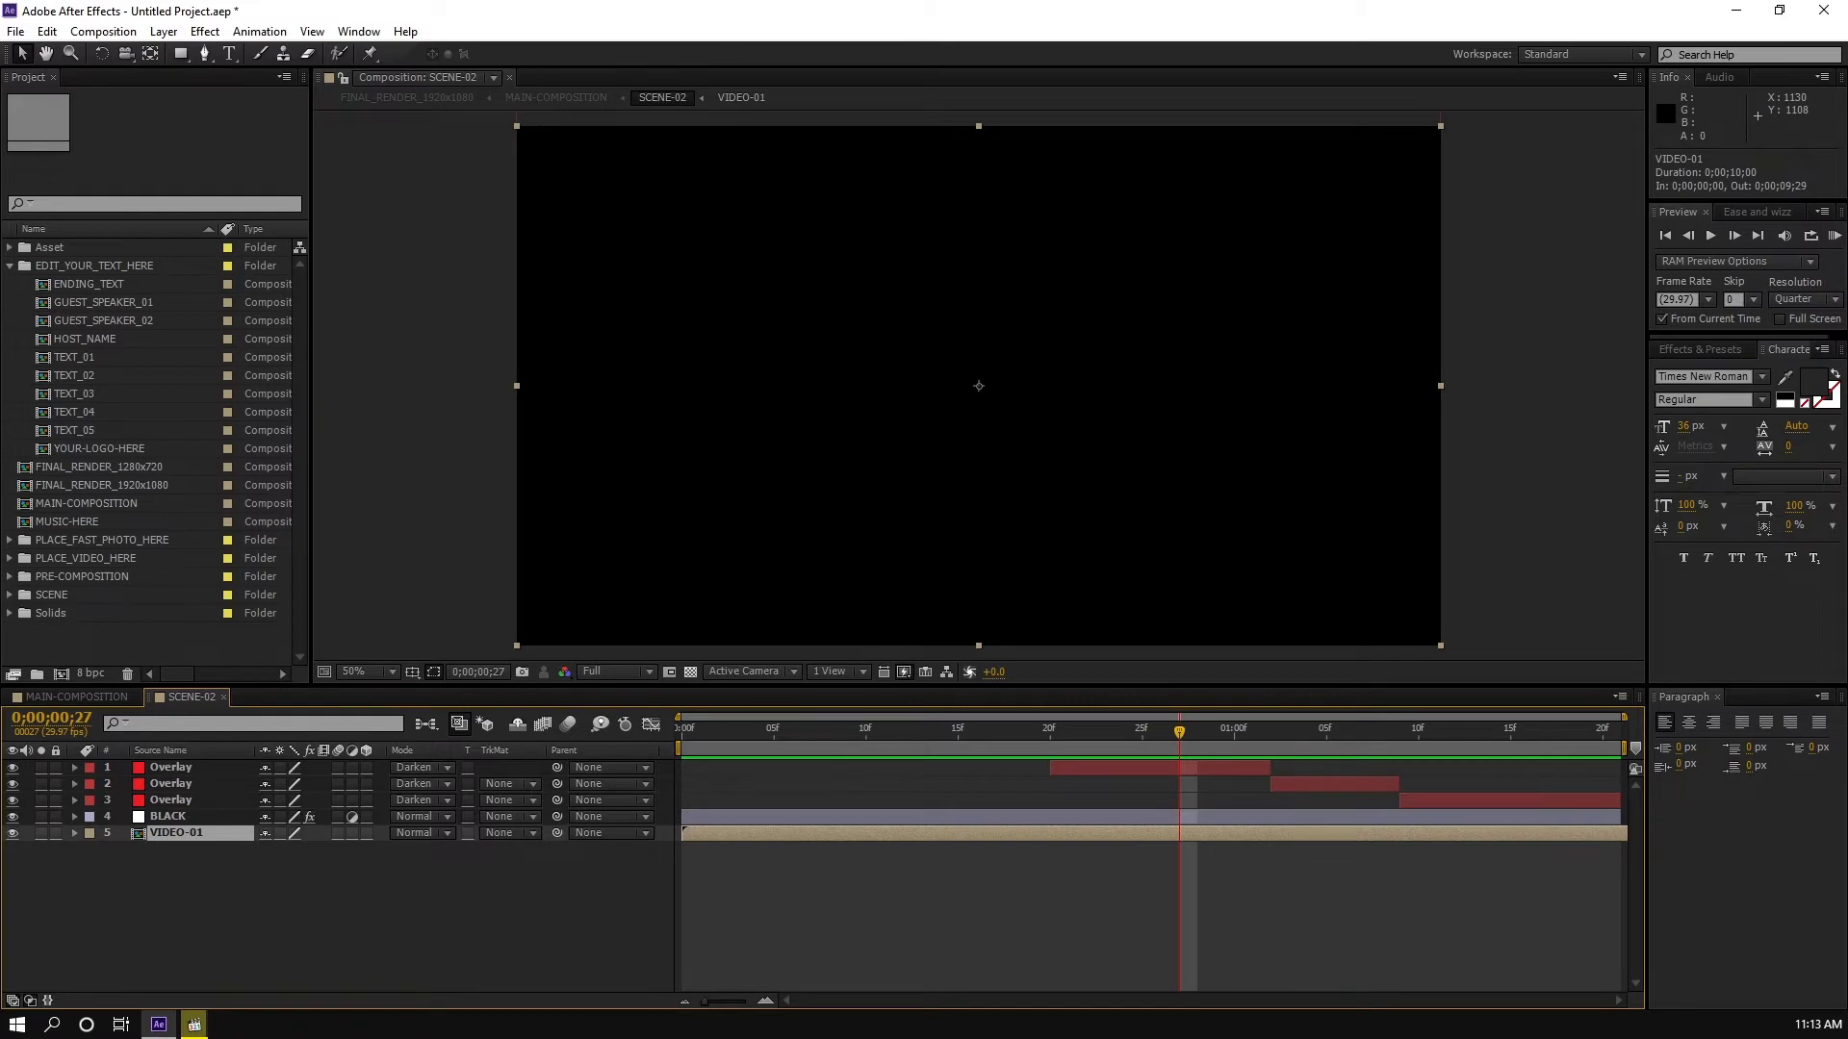
Step: Close SCENE-02 and open the VIDEO-01 composition from the PLACE_VIDEO_HERE project folder
click(90, 558)
click(10, 558)
scroll(115, 558, down, 4)
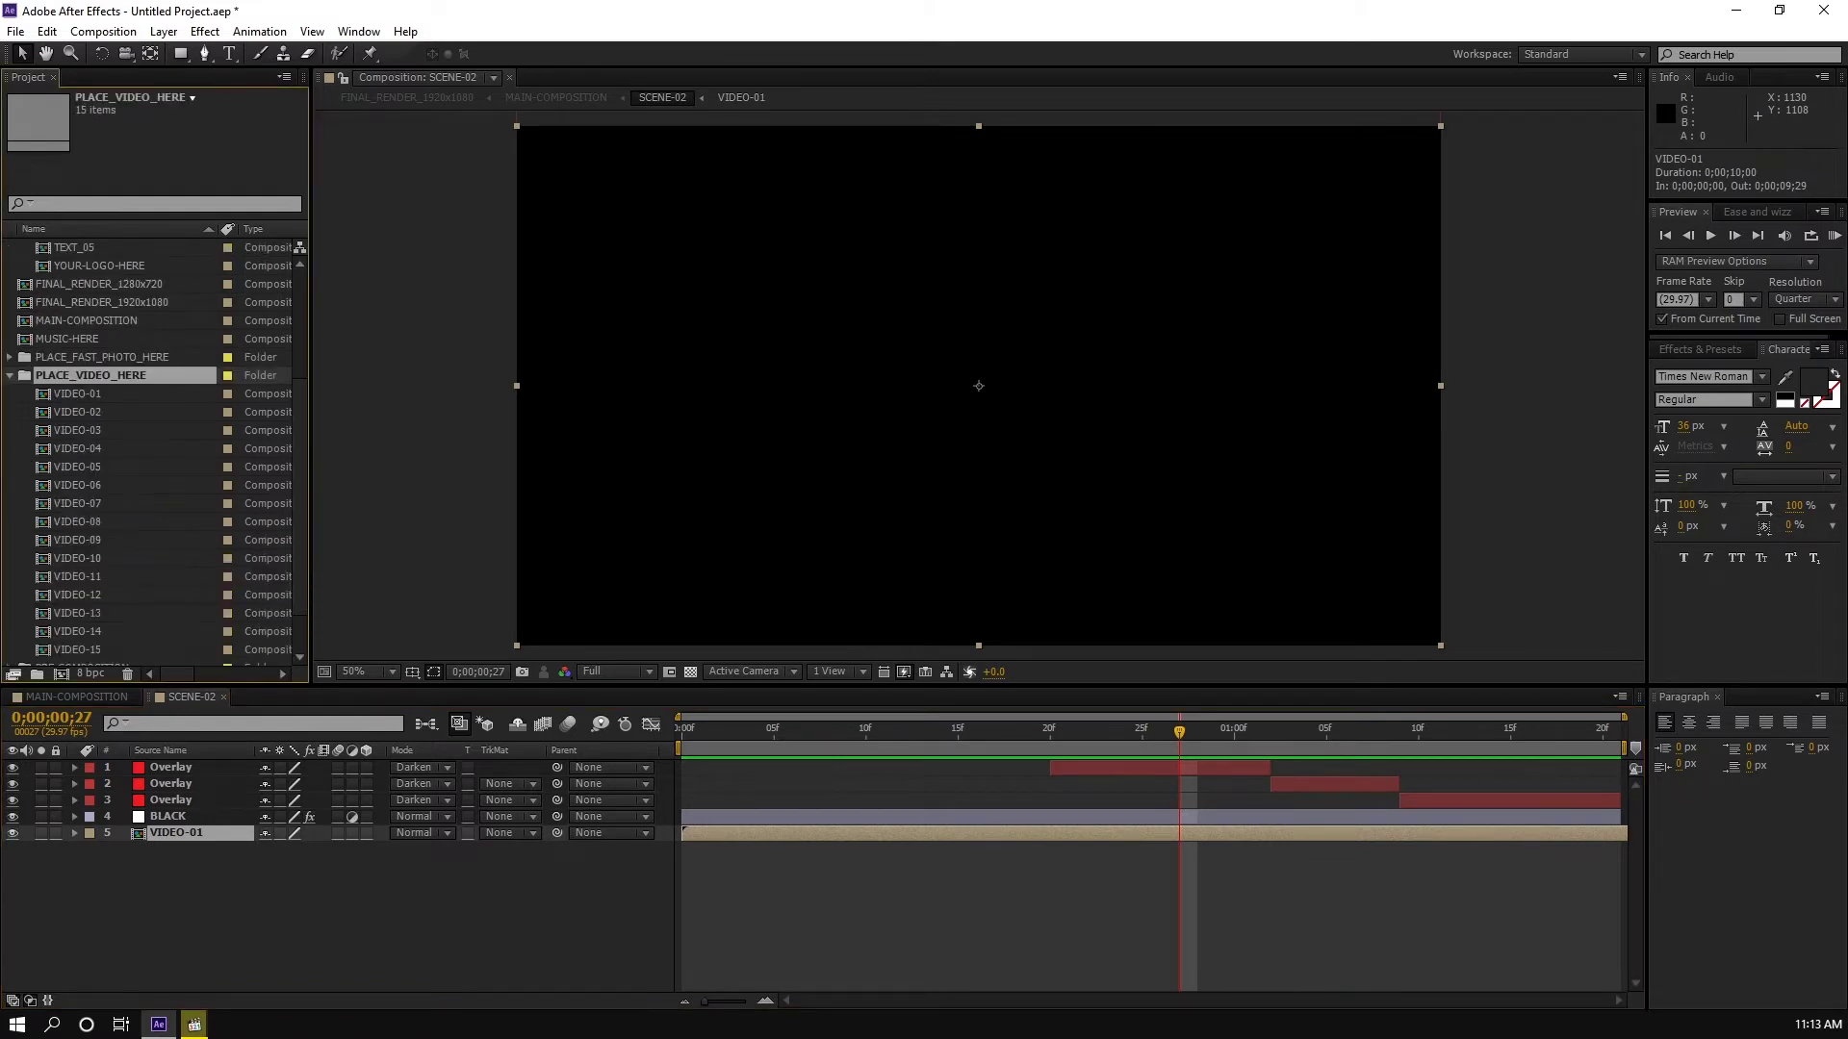
click(79, 339)
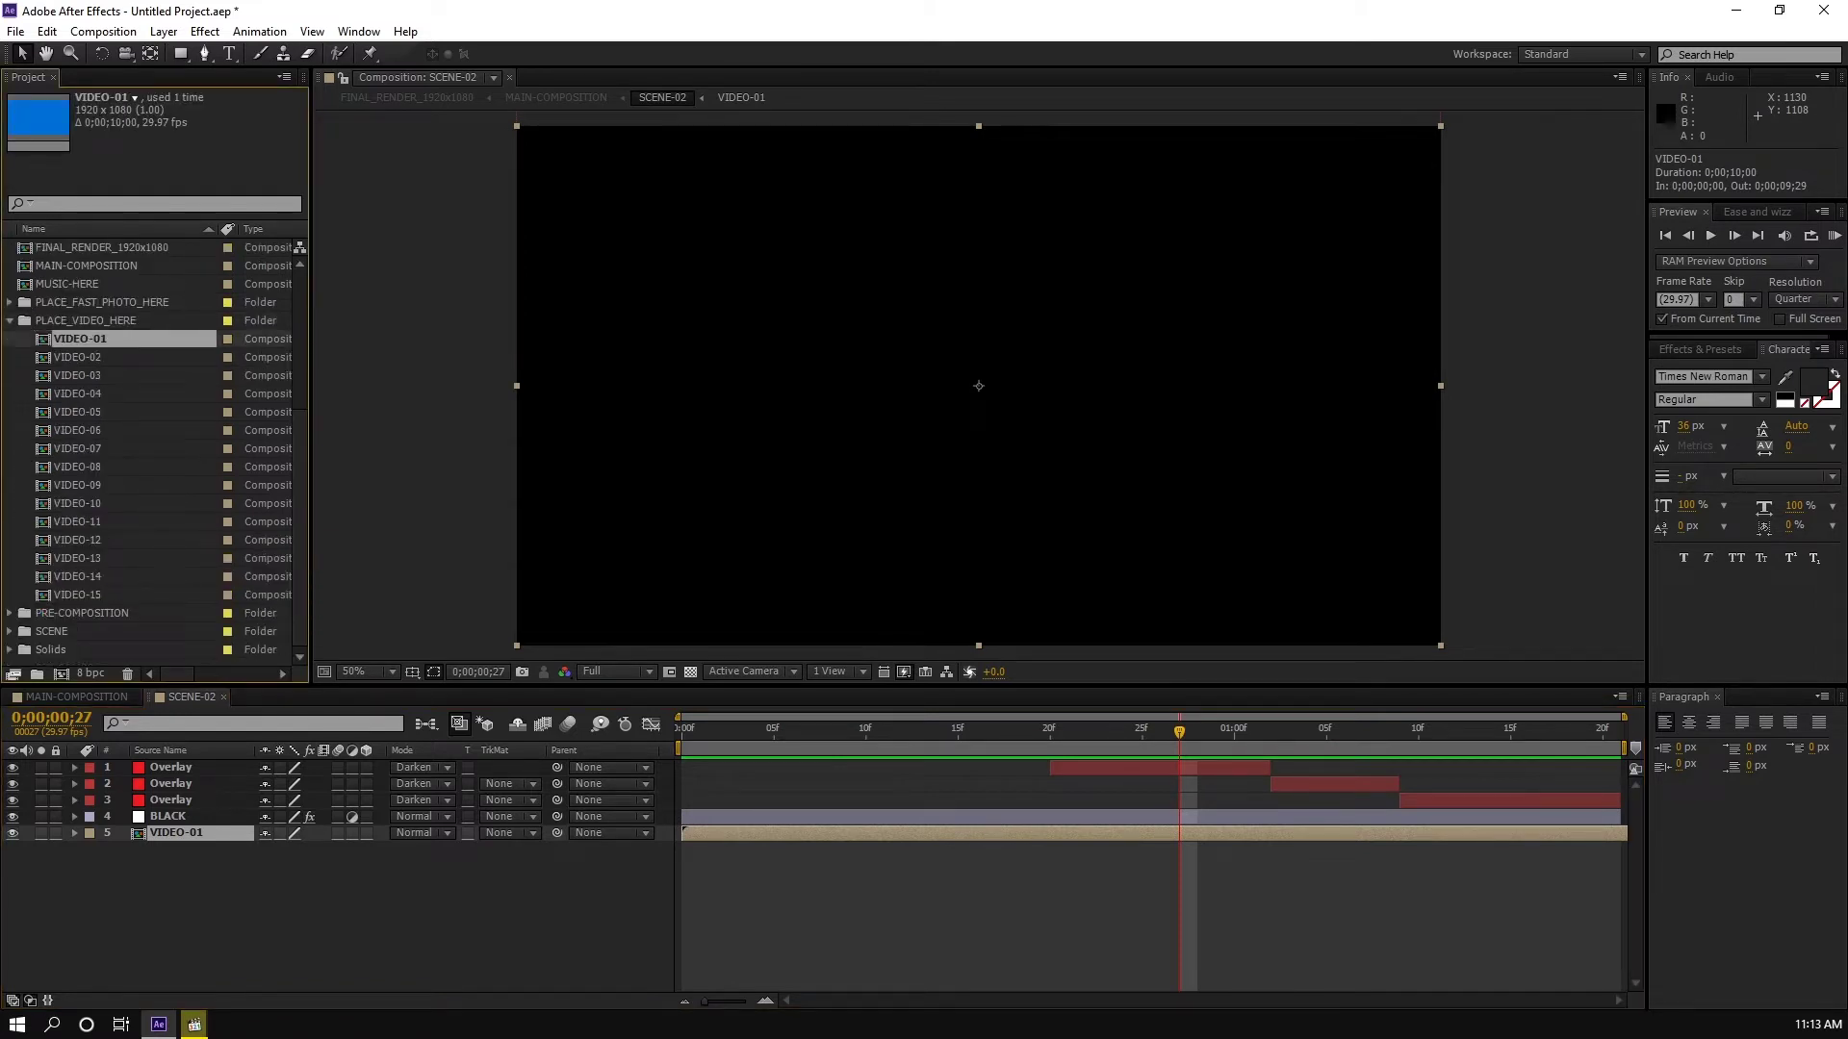
click(176, 833)
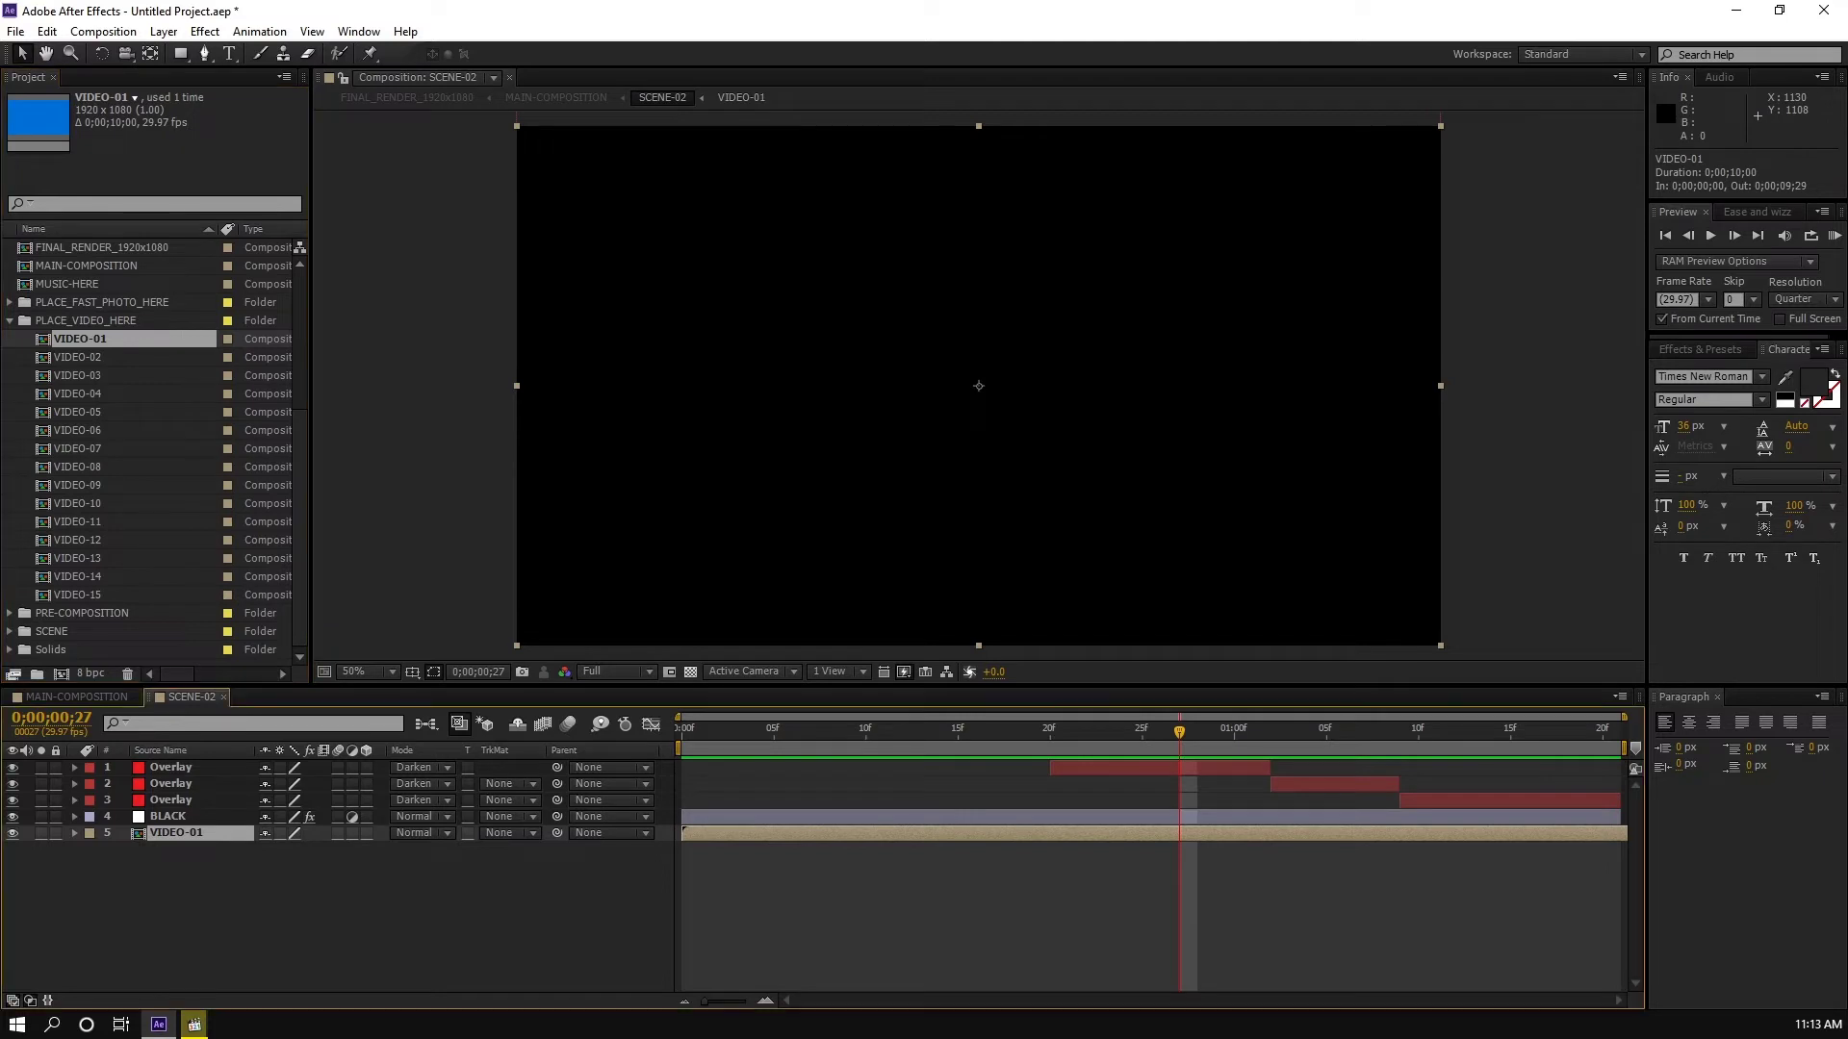
click(223, 698)
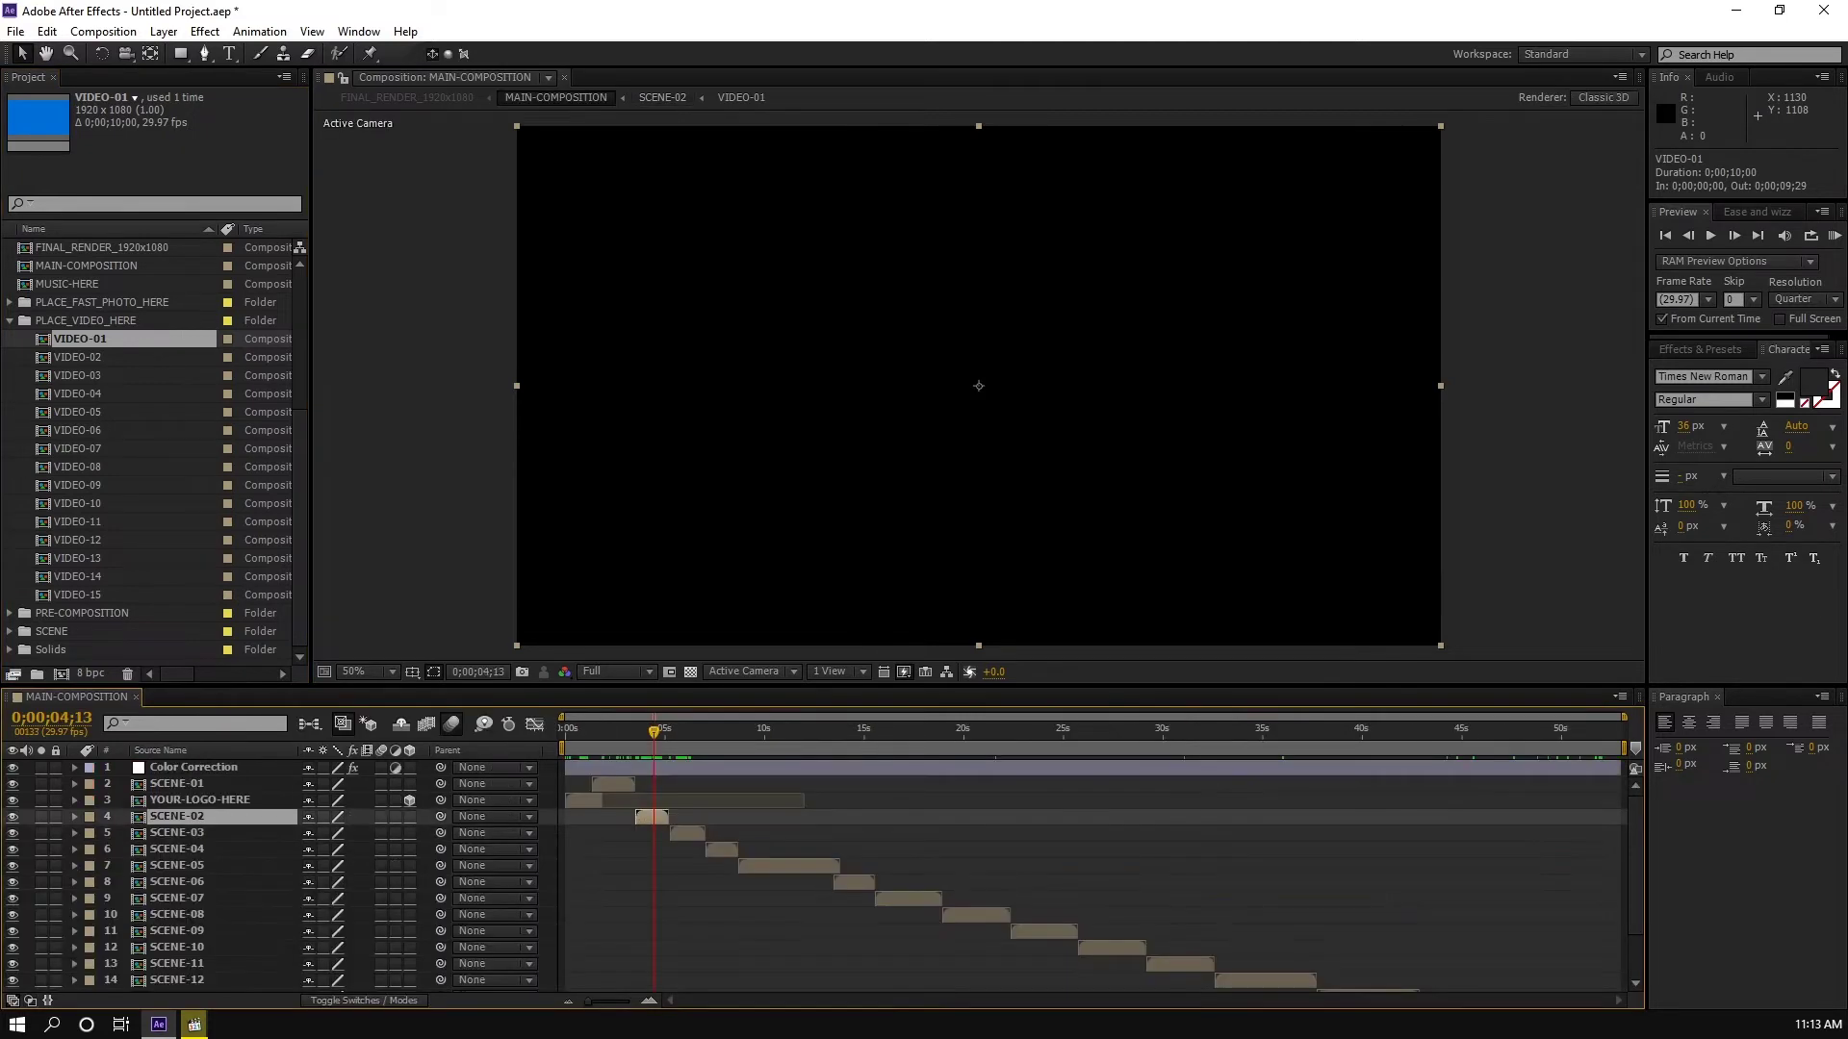
click(77, 358)
click(79, 339)
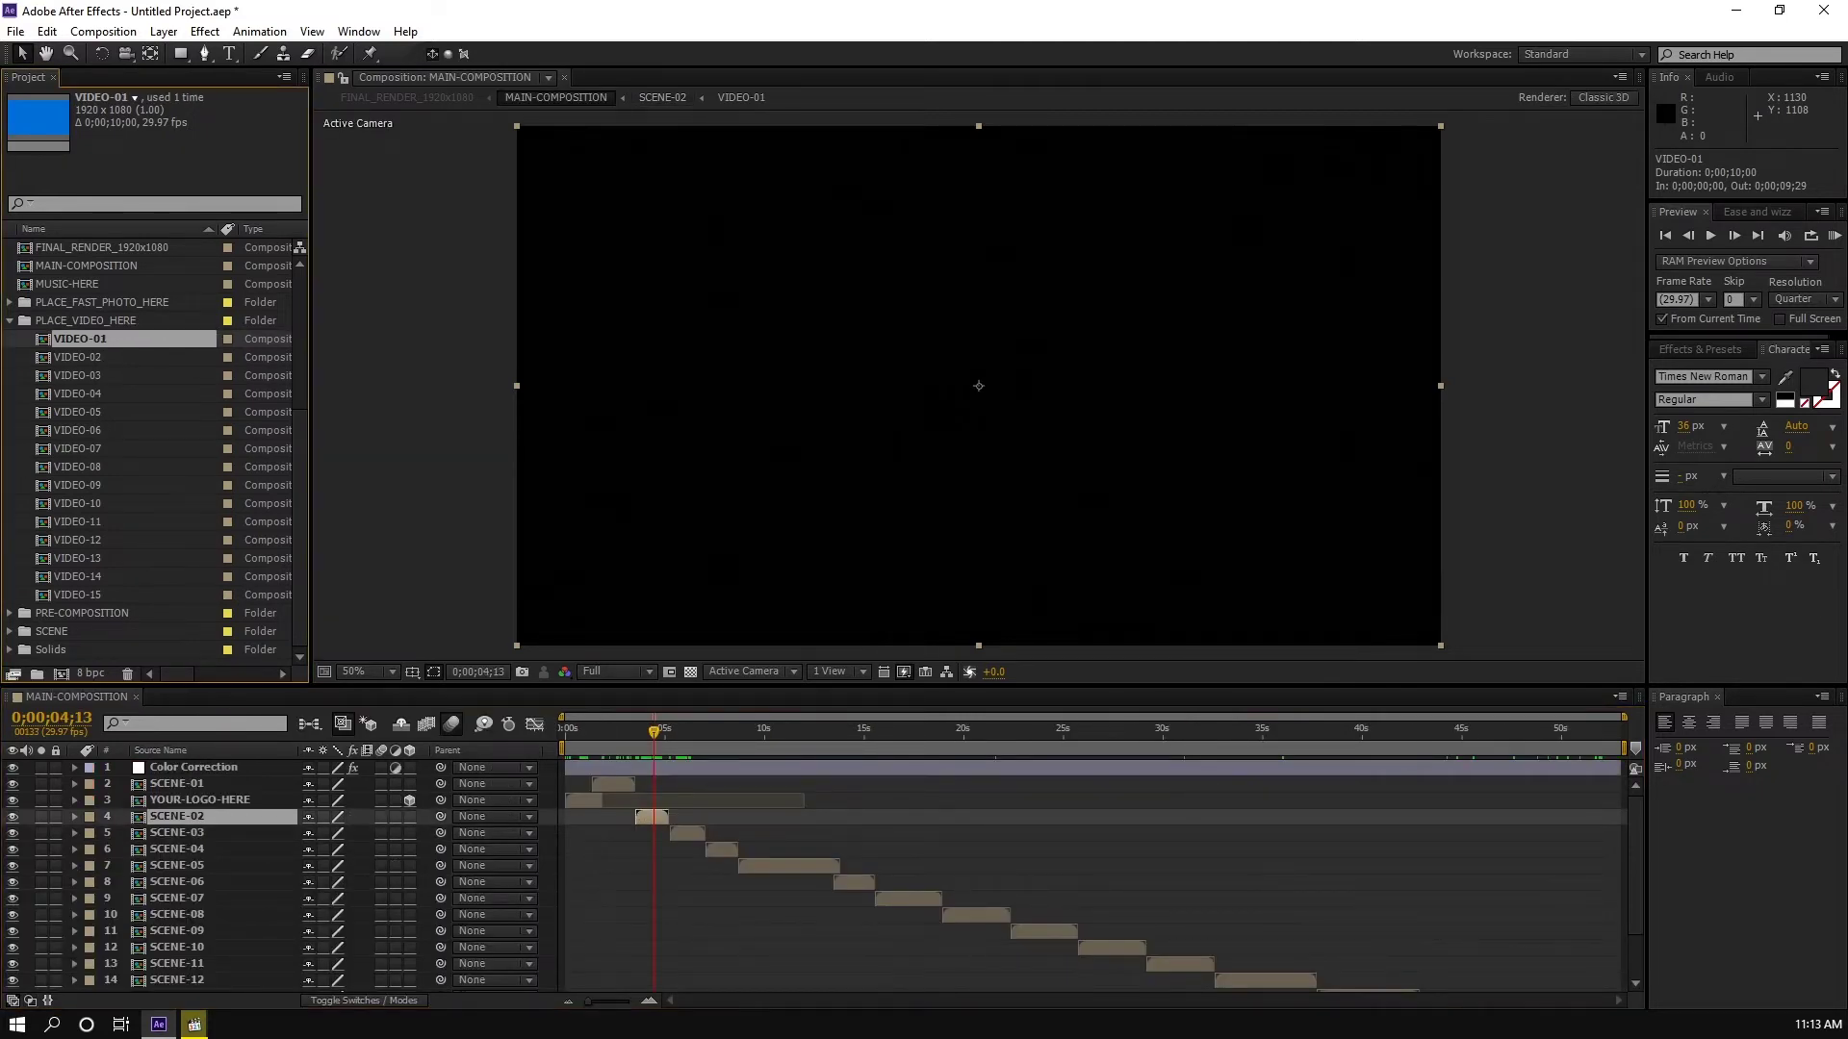
double_click(79, 339)
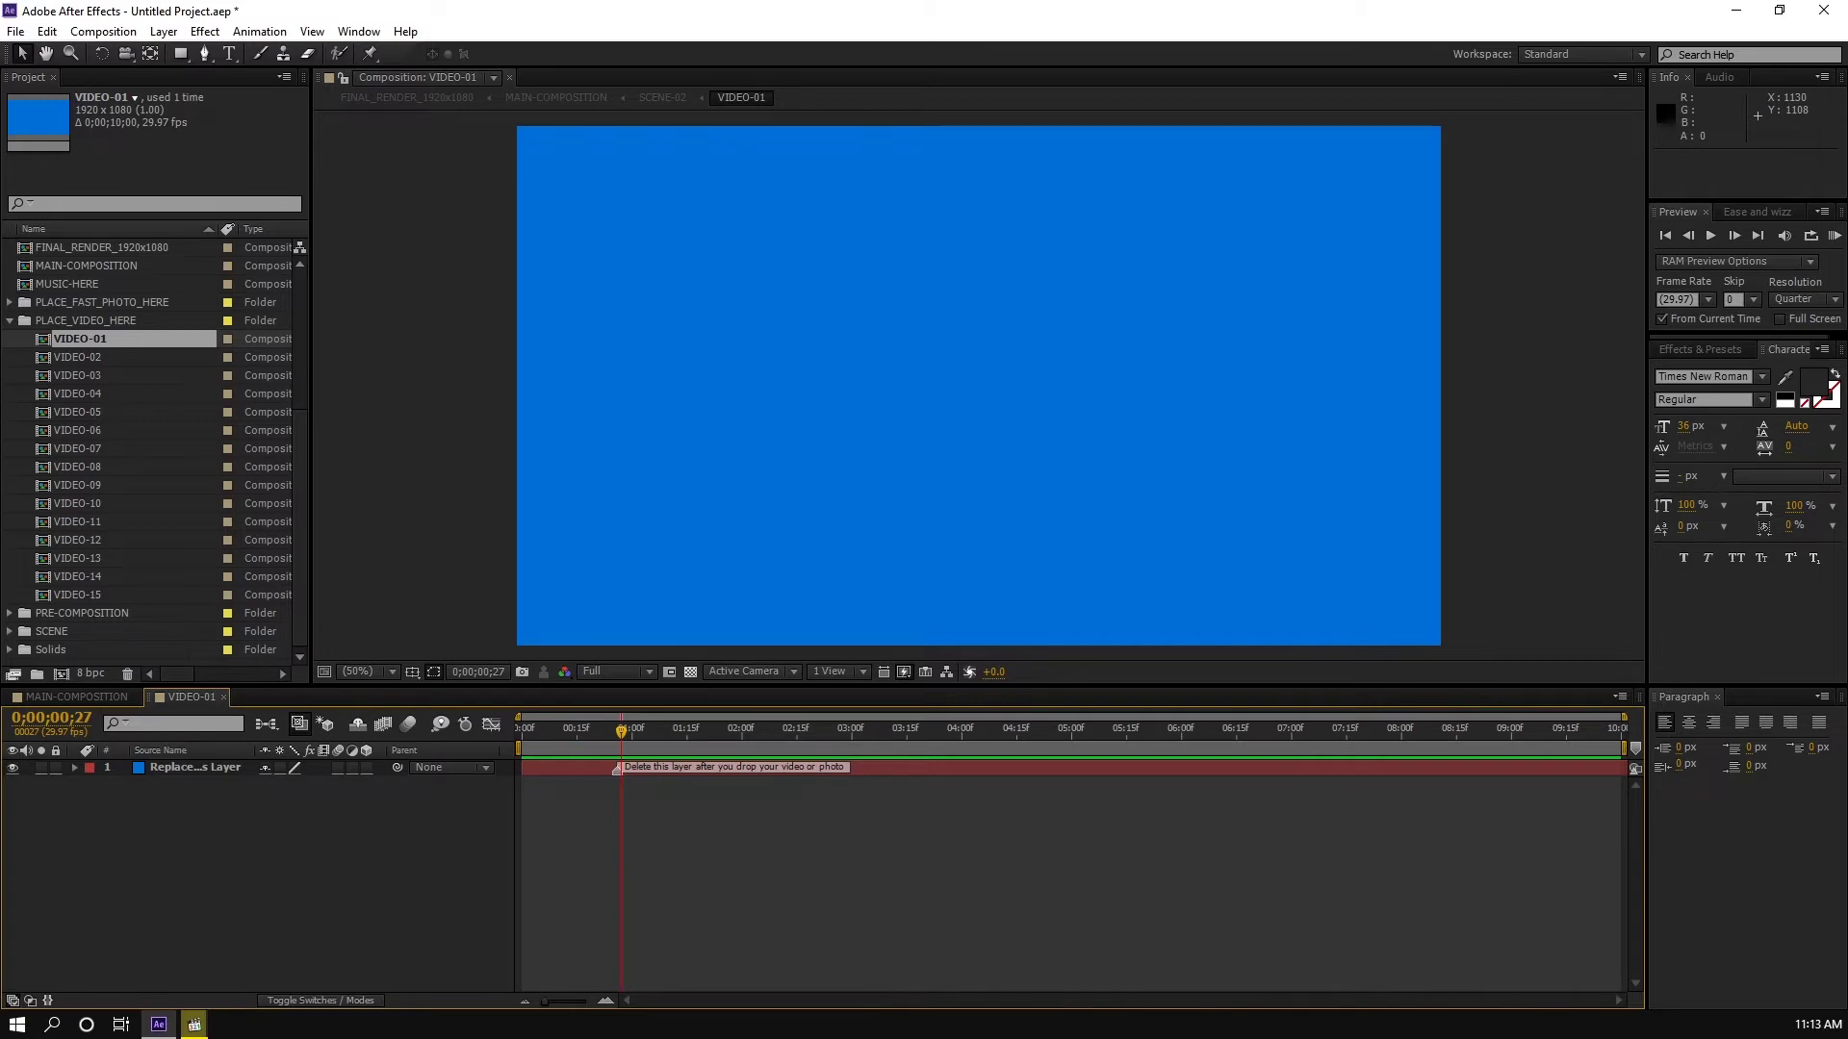
Step: Create a new top-level project folder named VIDEO AND PHOTO
click(10, 320)
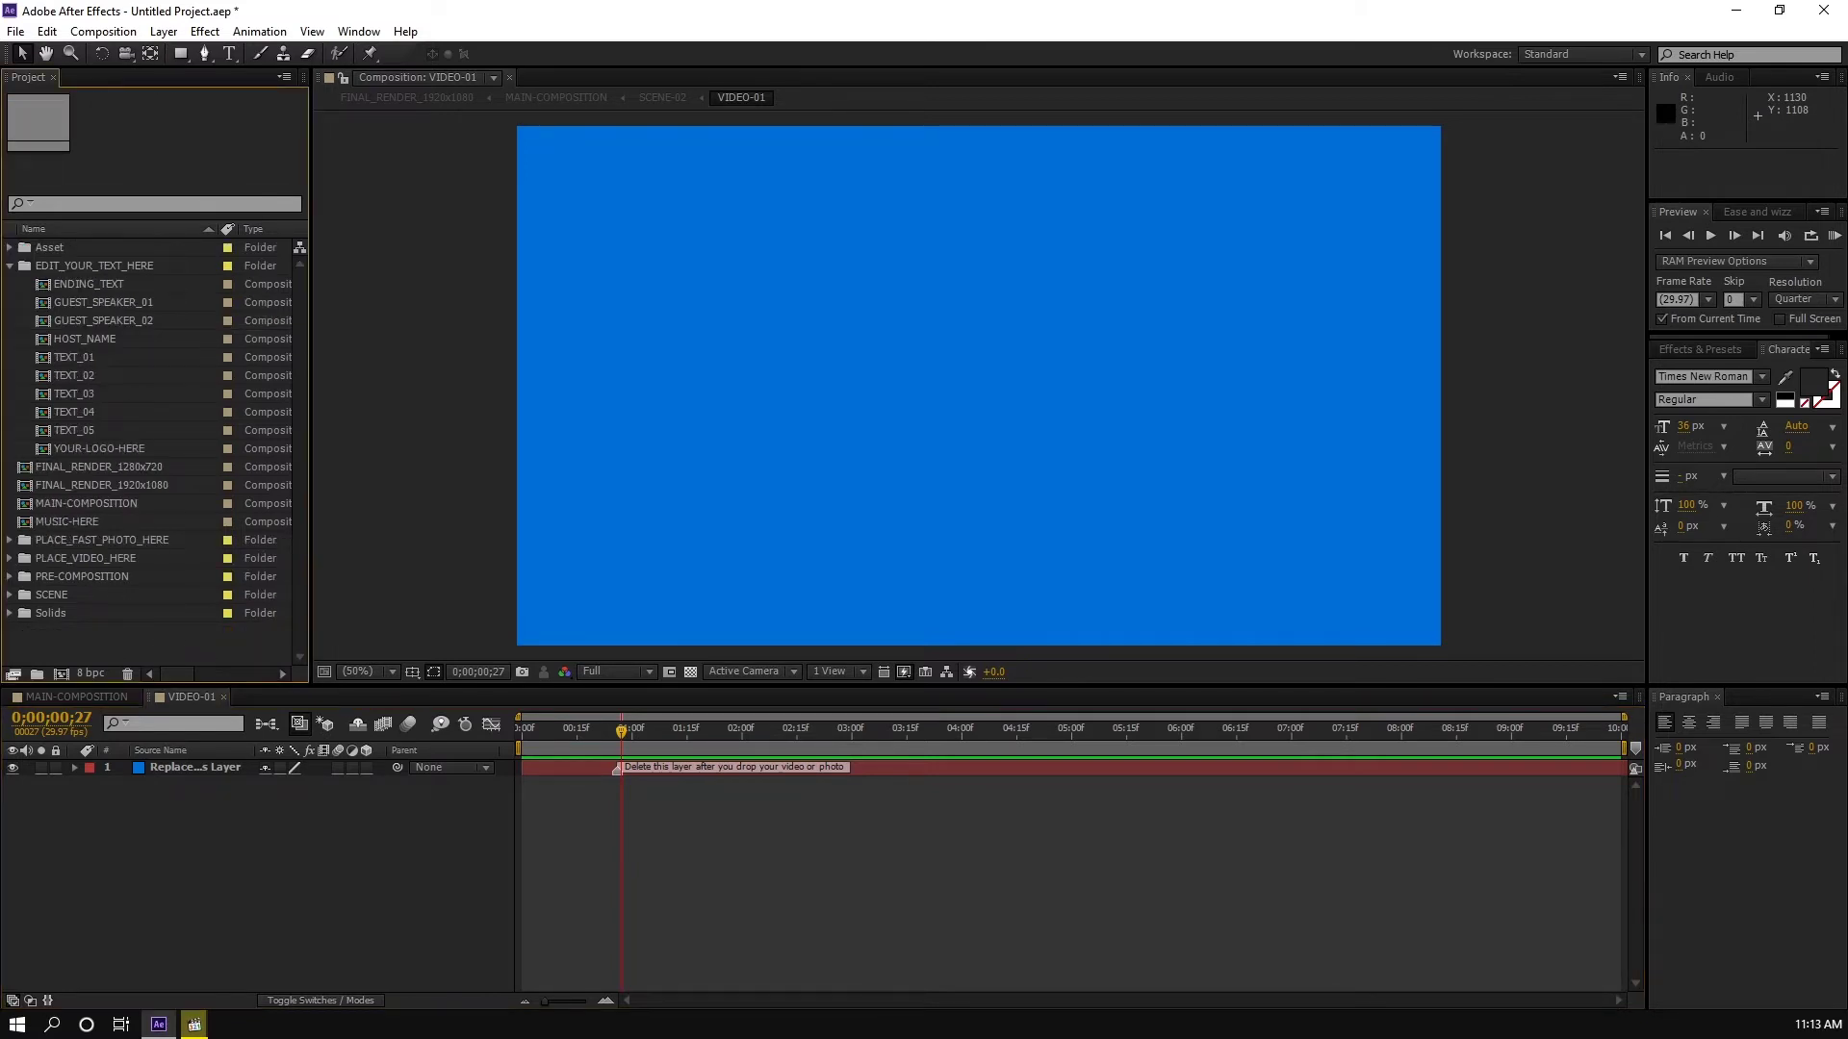
click(36, 673)
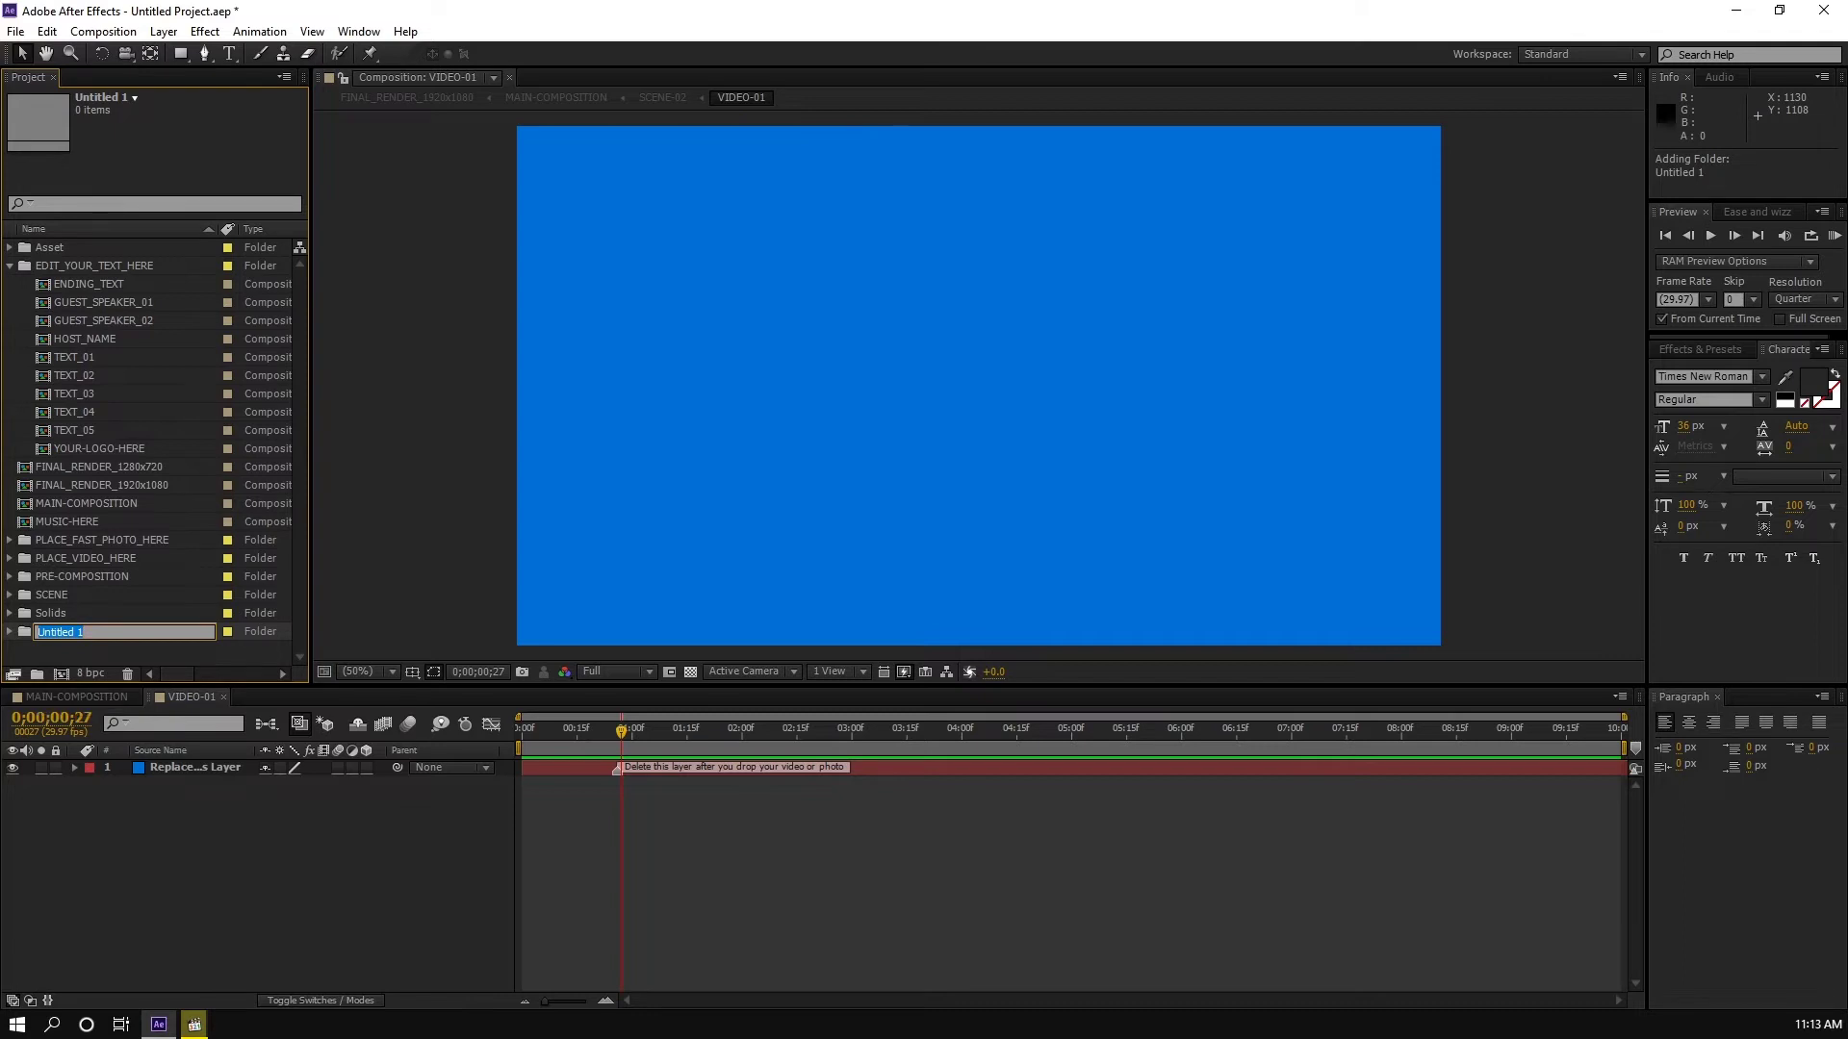
text(VIDEO AND PHOTO)
key(Return)
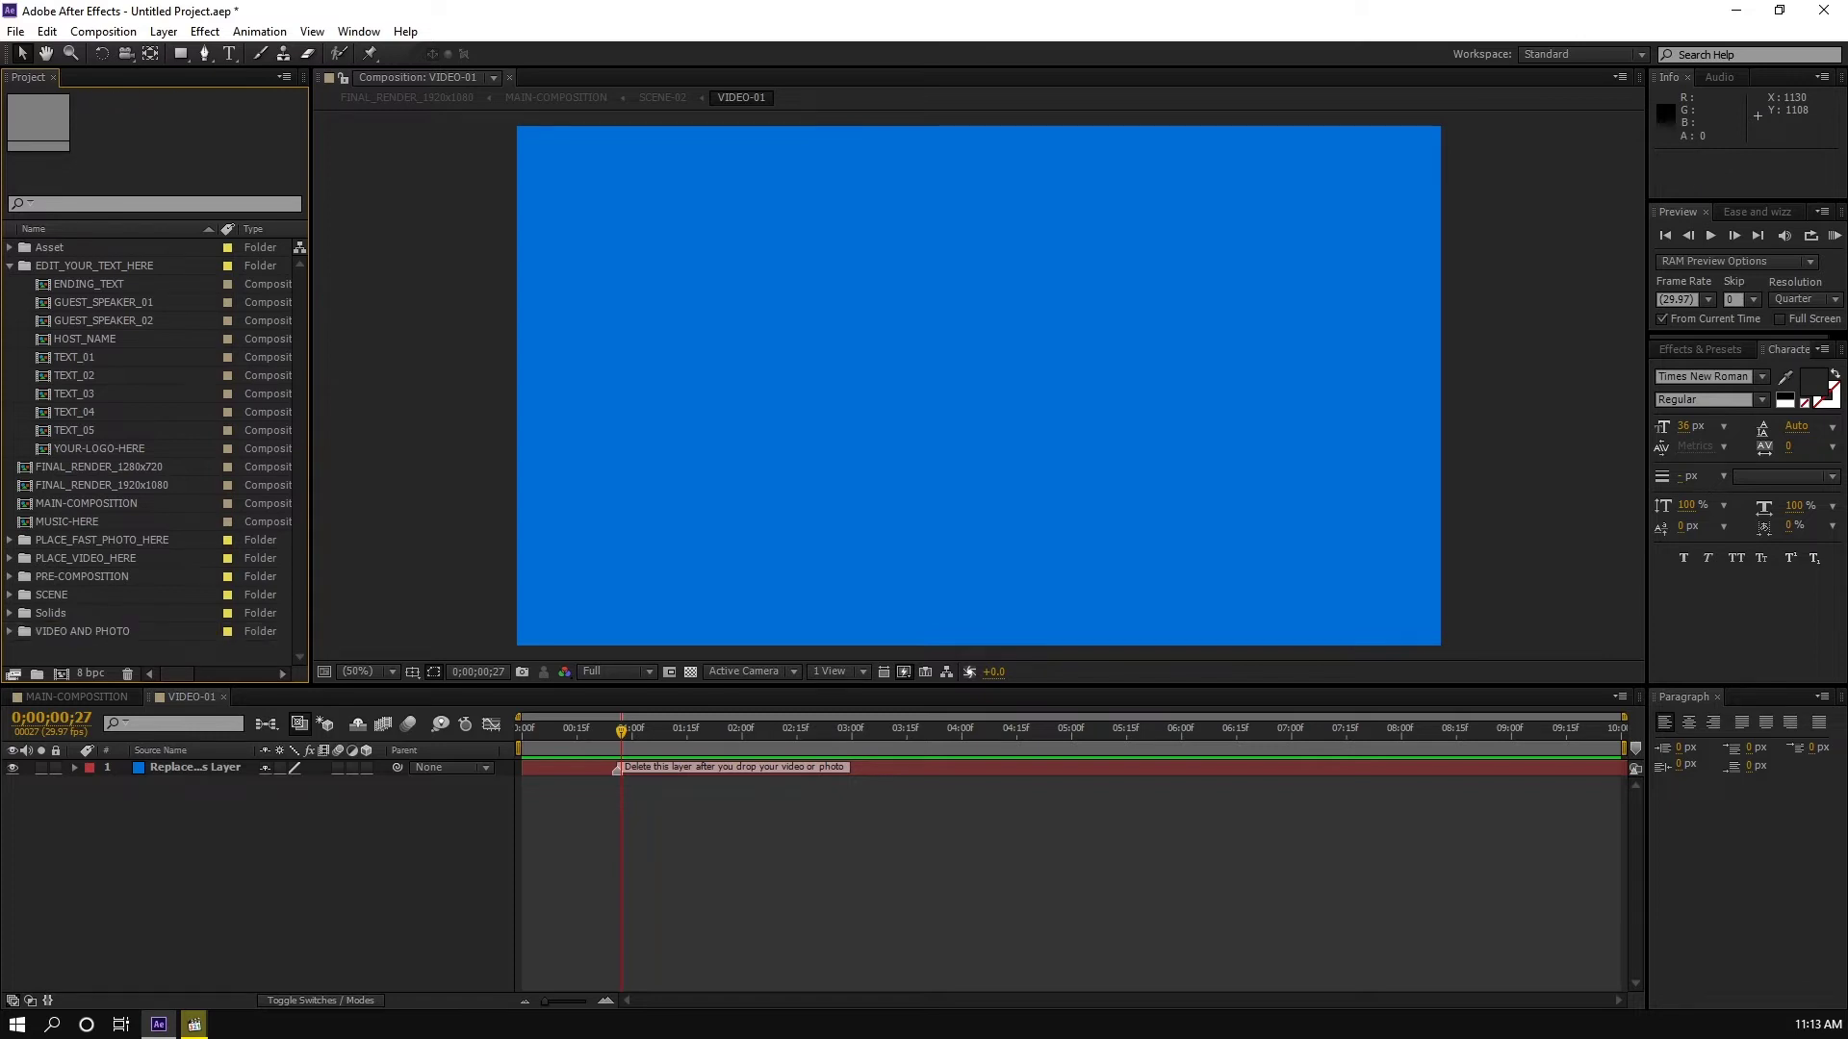
Step: Import all the shutterstock JPEG photos from the Amazing_woman folder into the VIDEO AND PHOTO project folder as footage
click(87, 631)
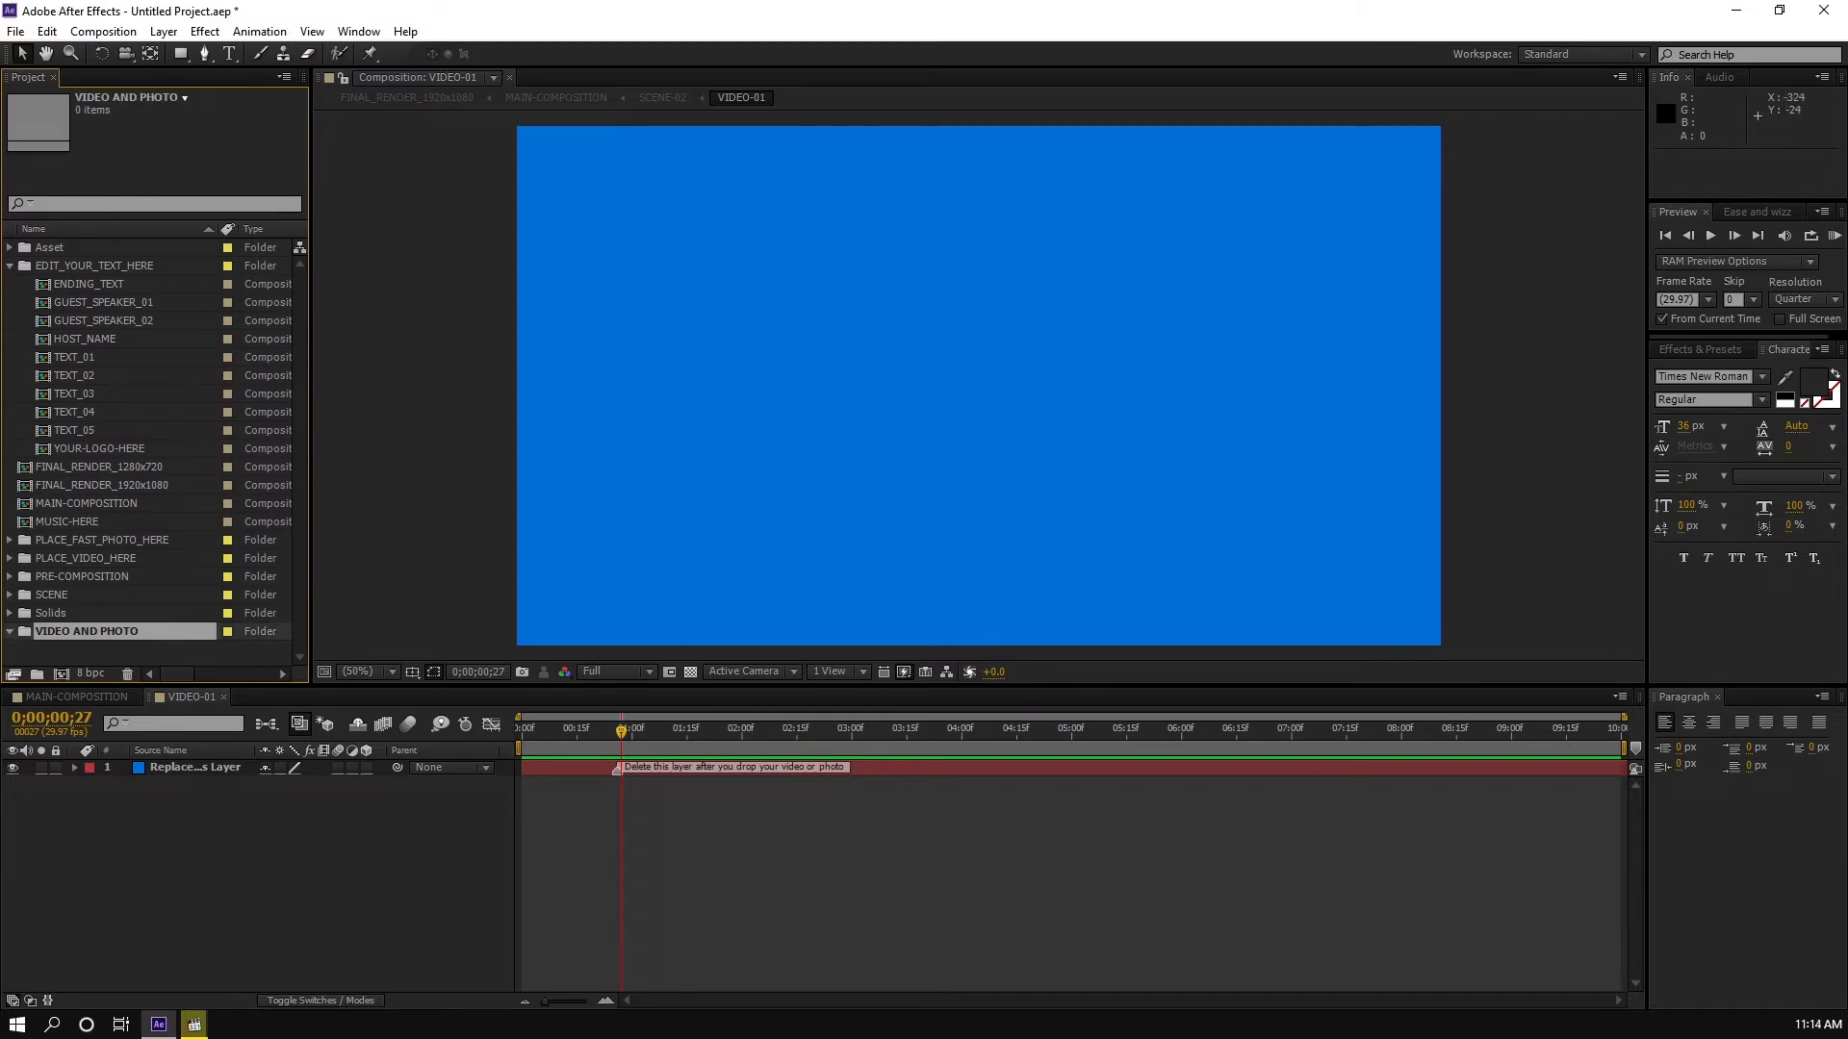
click(15, 31)
mouse_move(58, 279)
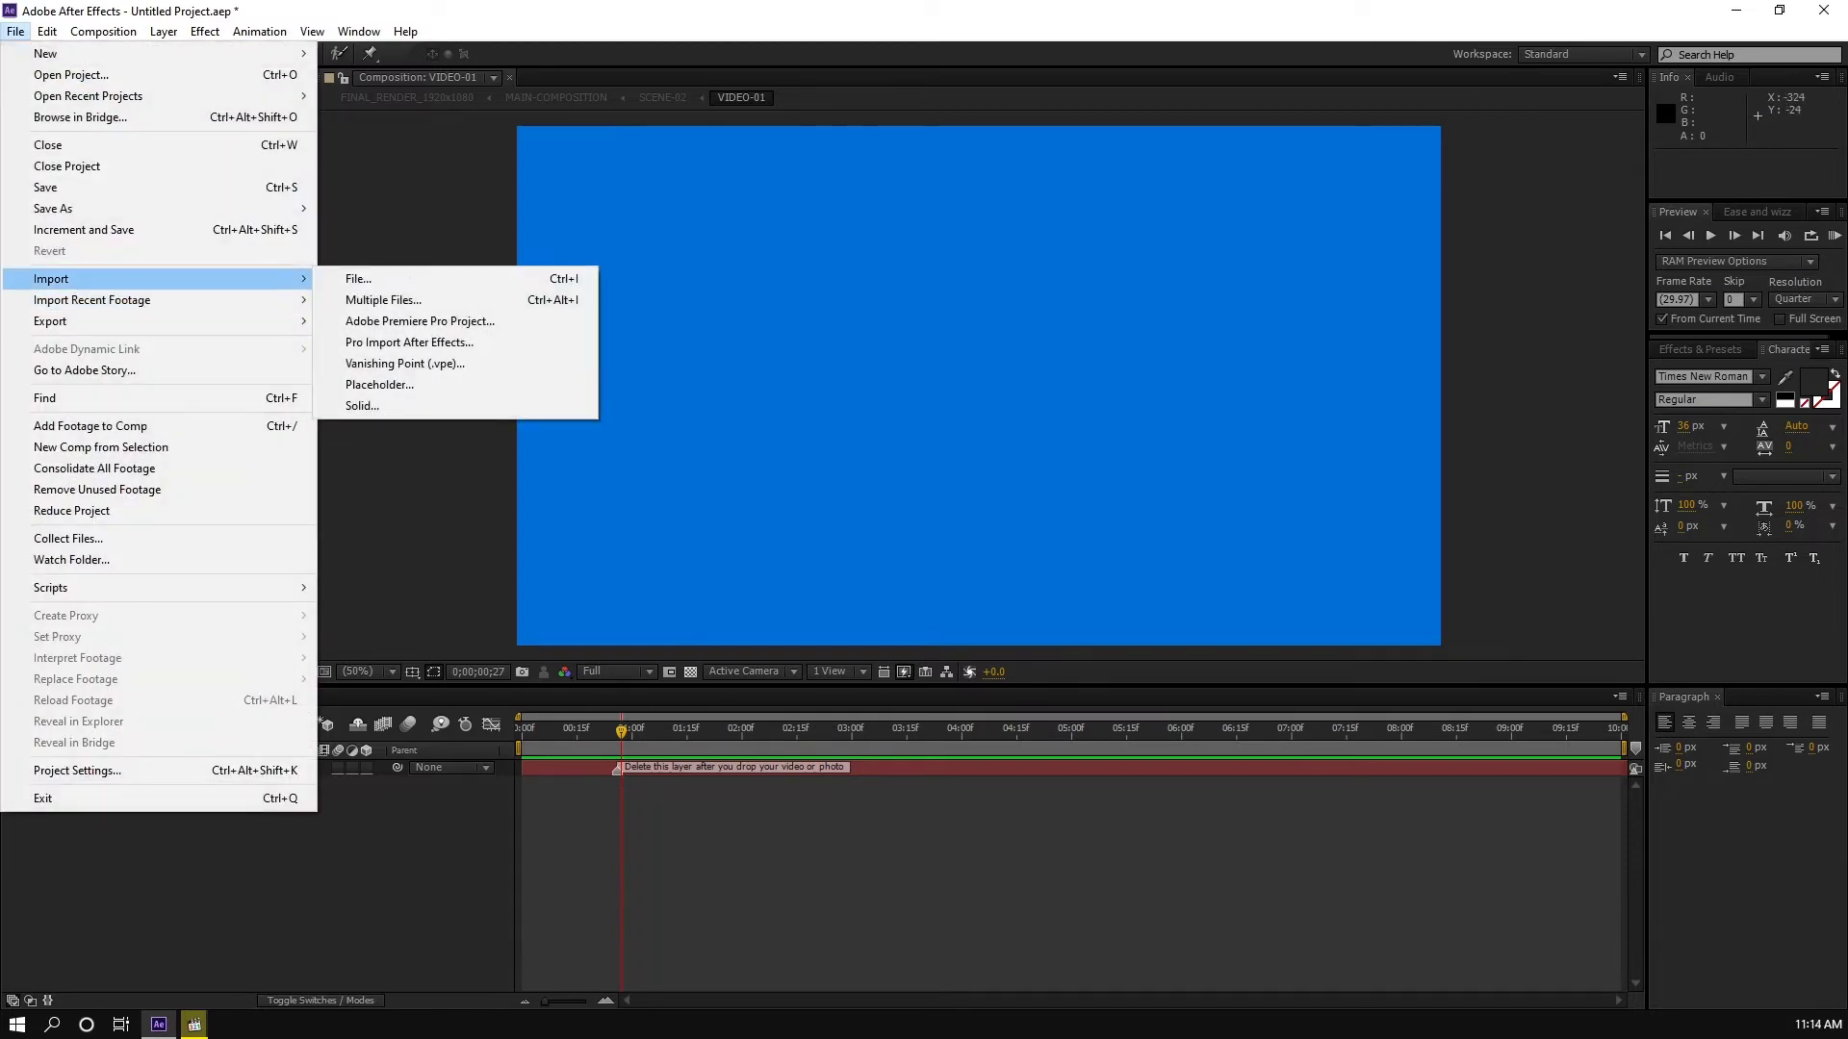
click(358, 278)
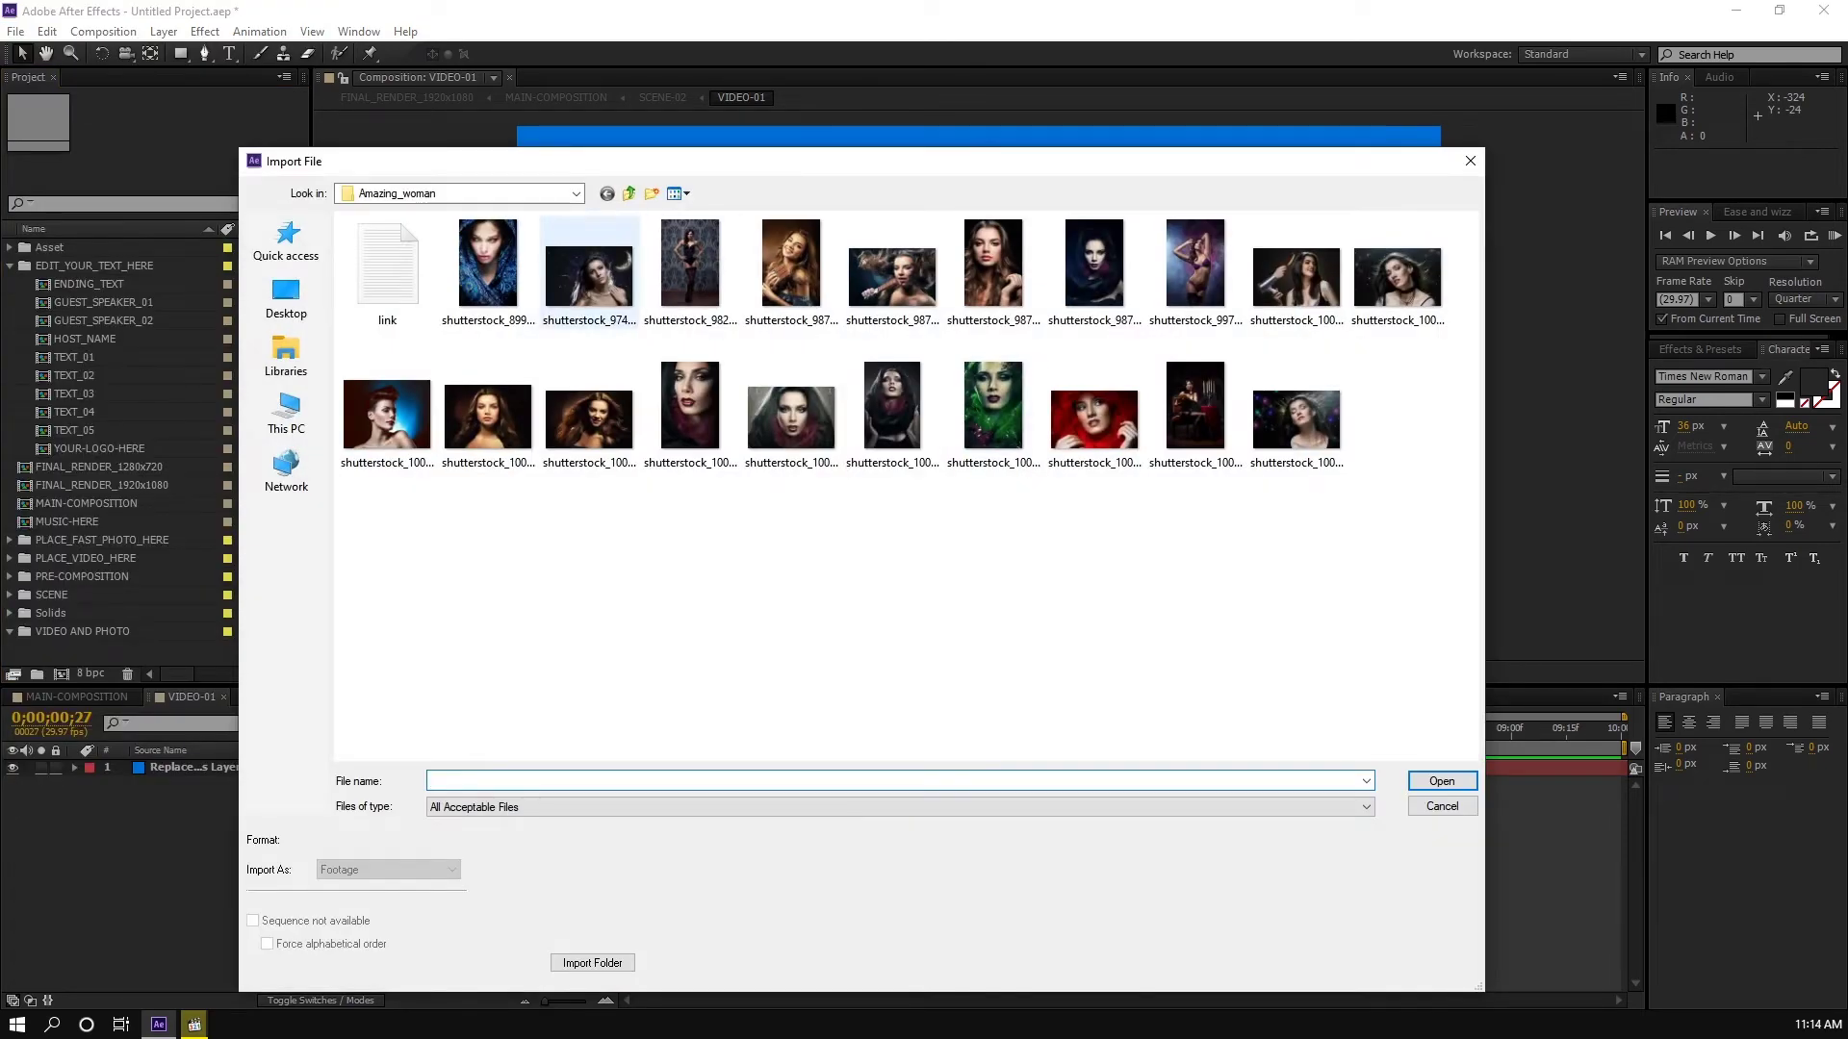
click(489, 272)
shift+click(1297, 419)
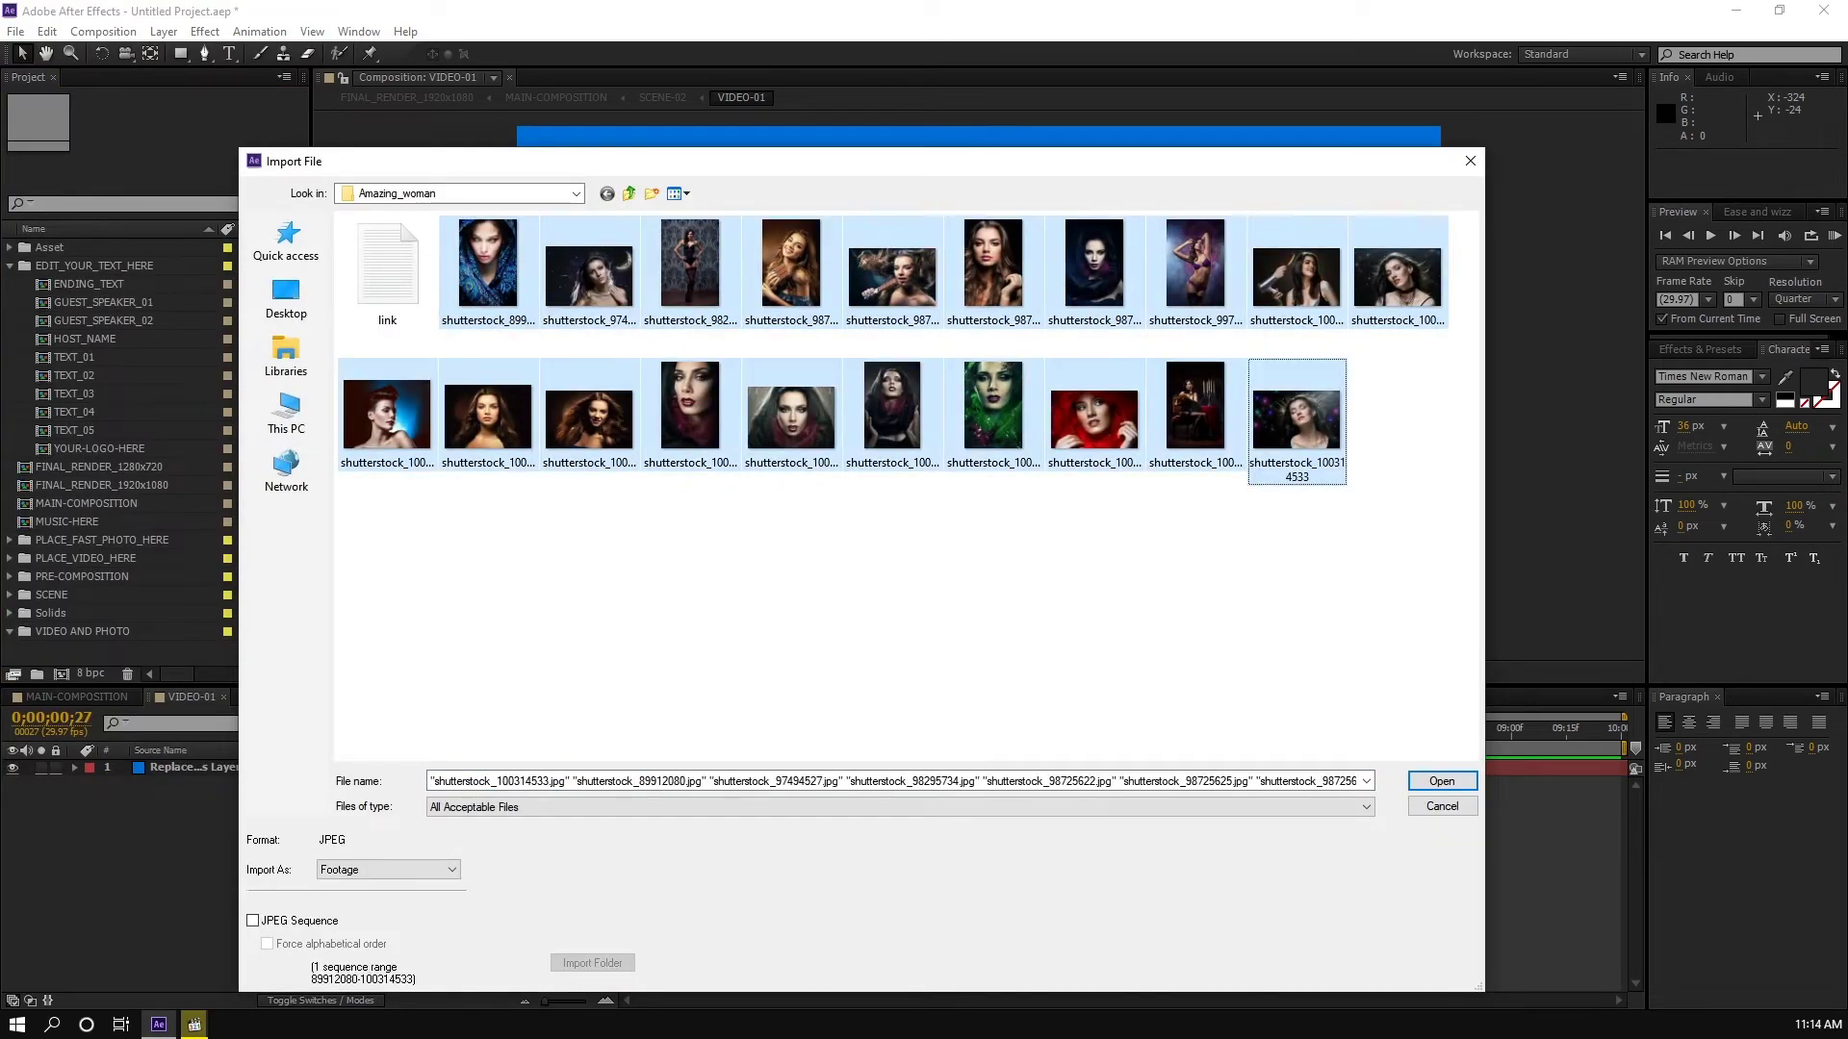
key(Return)
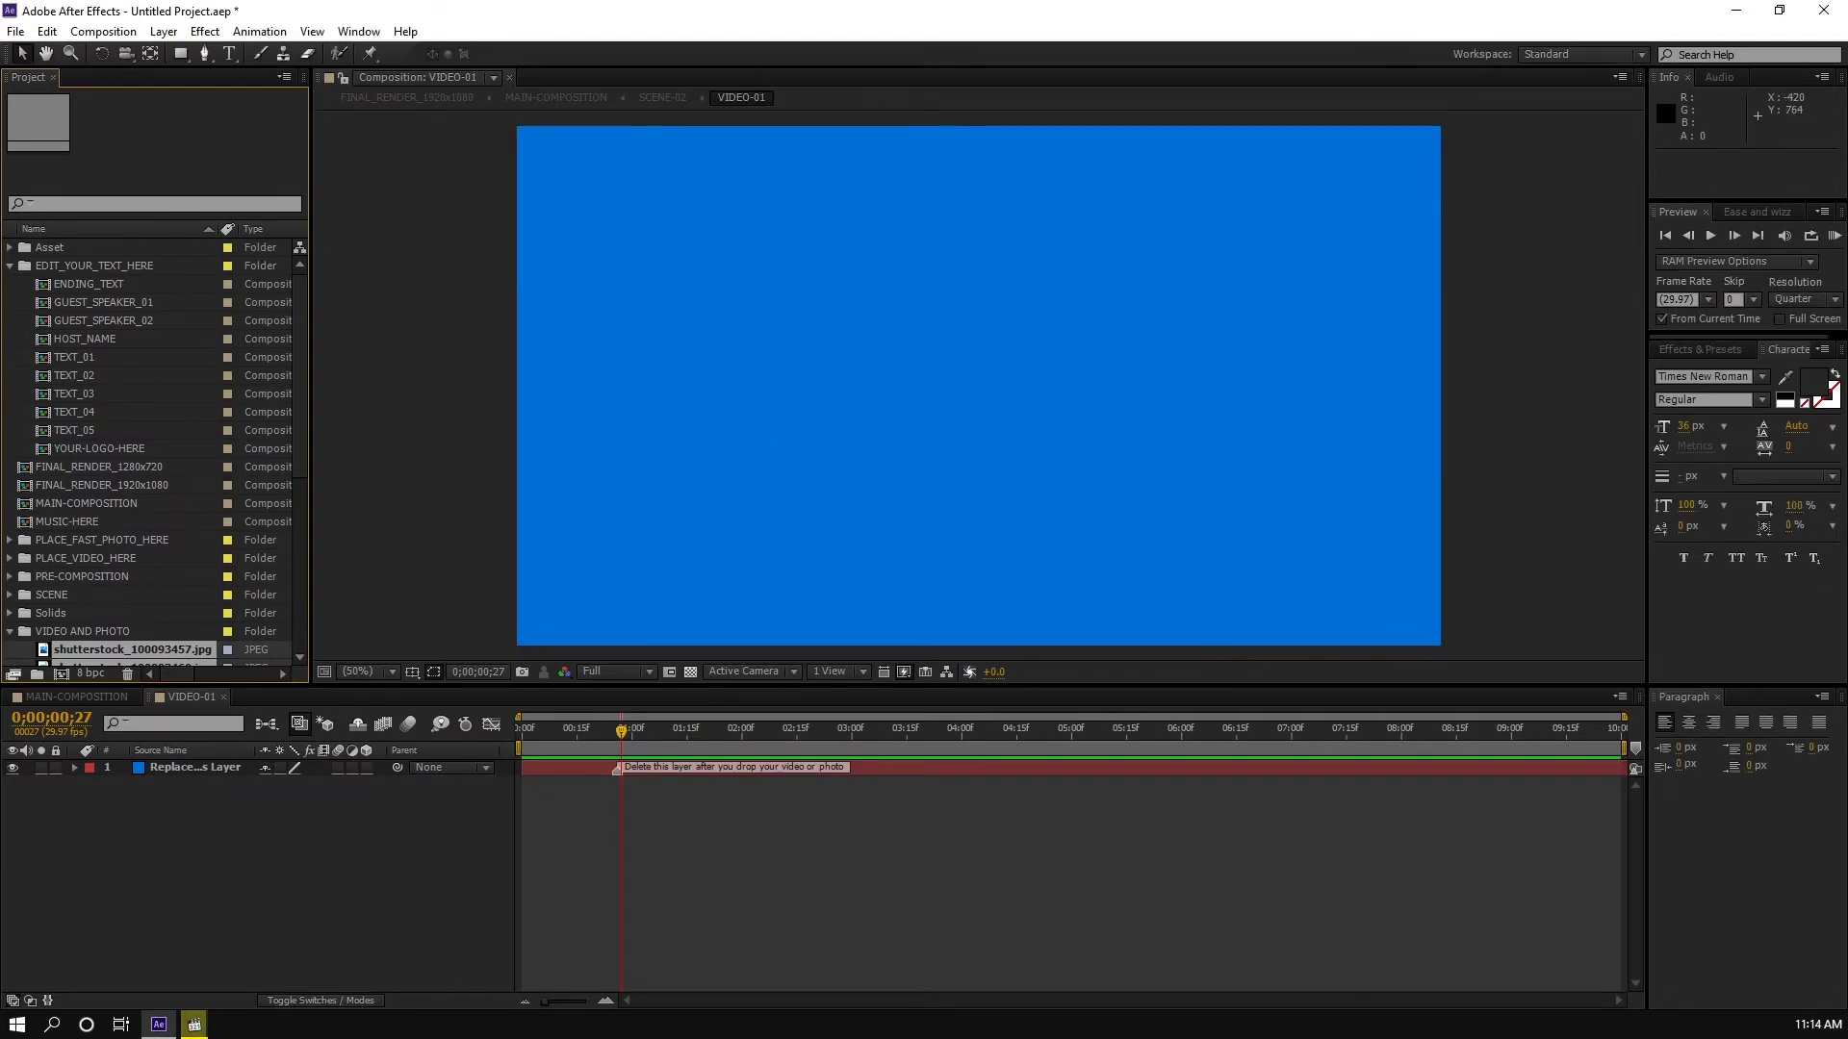
key(ctrl+shift+a)
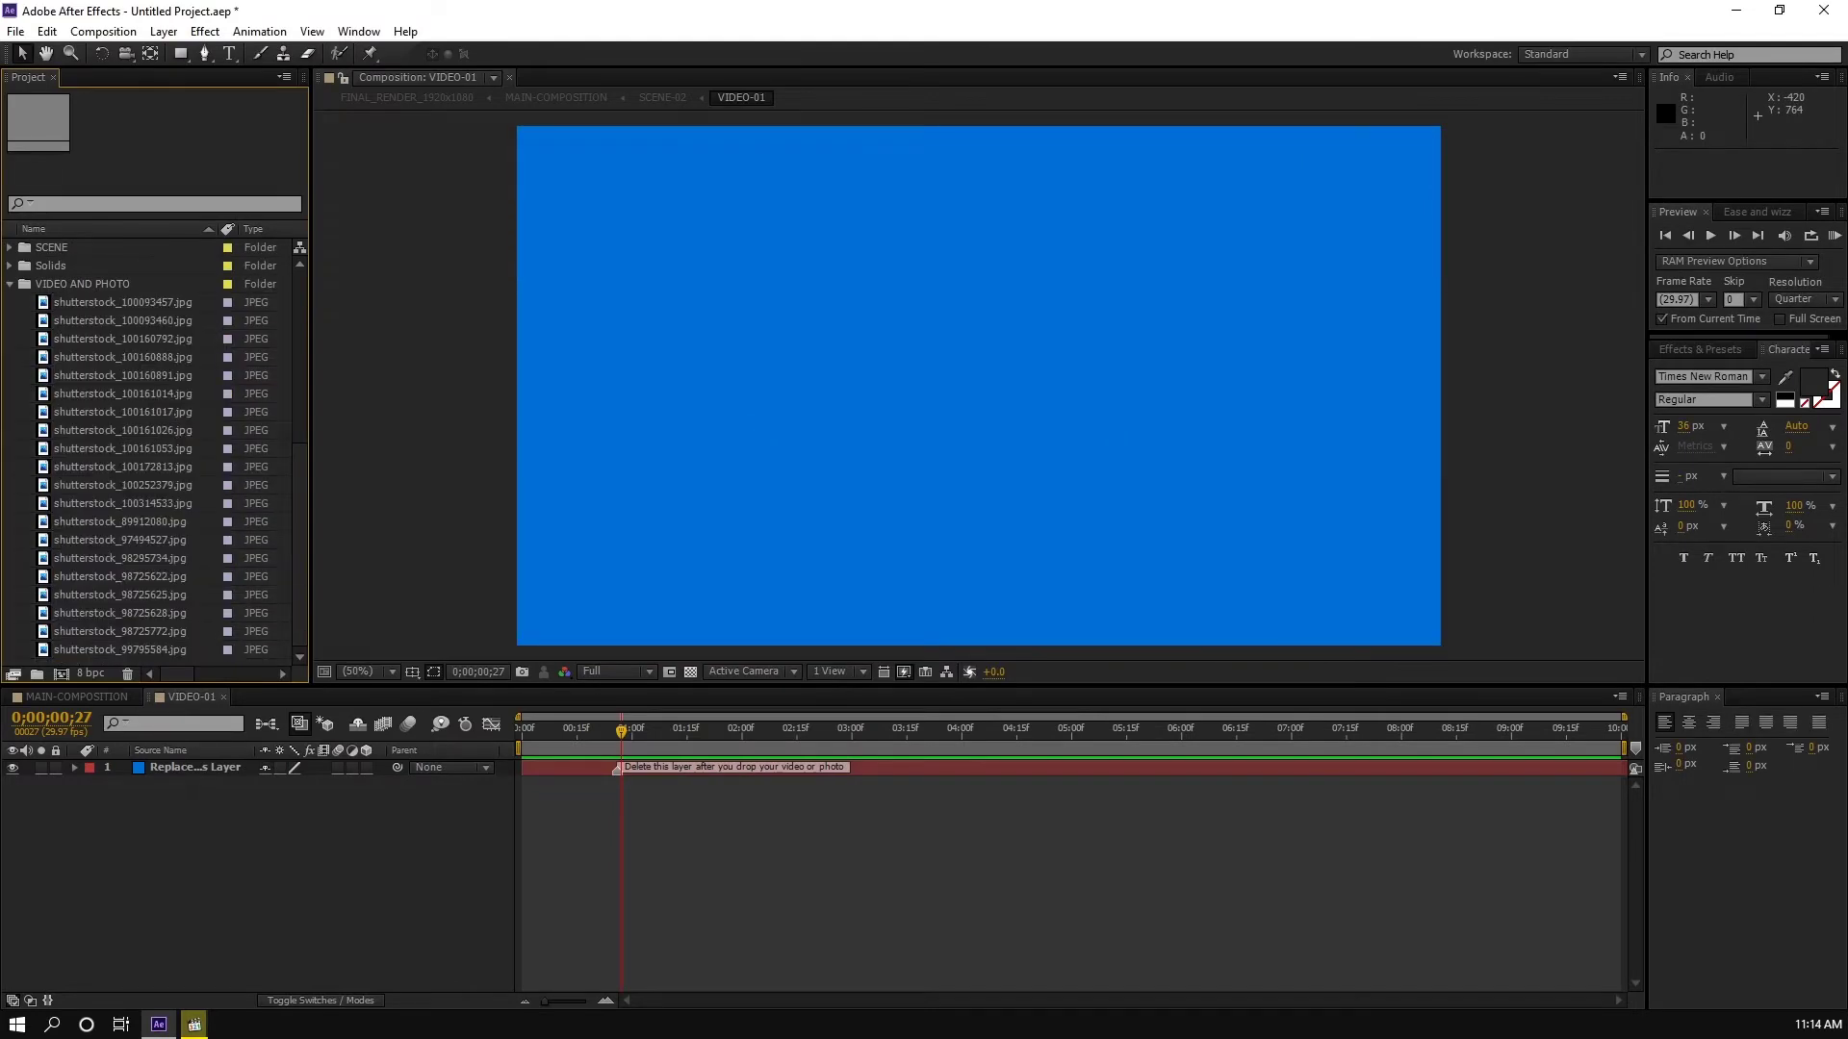
Step: Select shutterstock_100093457.jpg in the project and widen the timeline's Source Name column to show the placeholder layer's full name
click(122, 302)
click(122, 320)
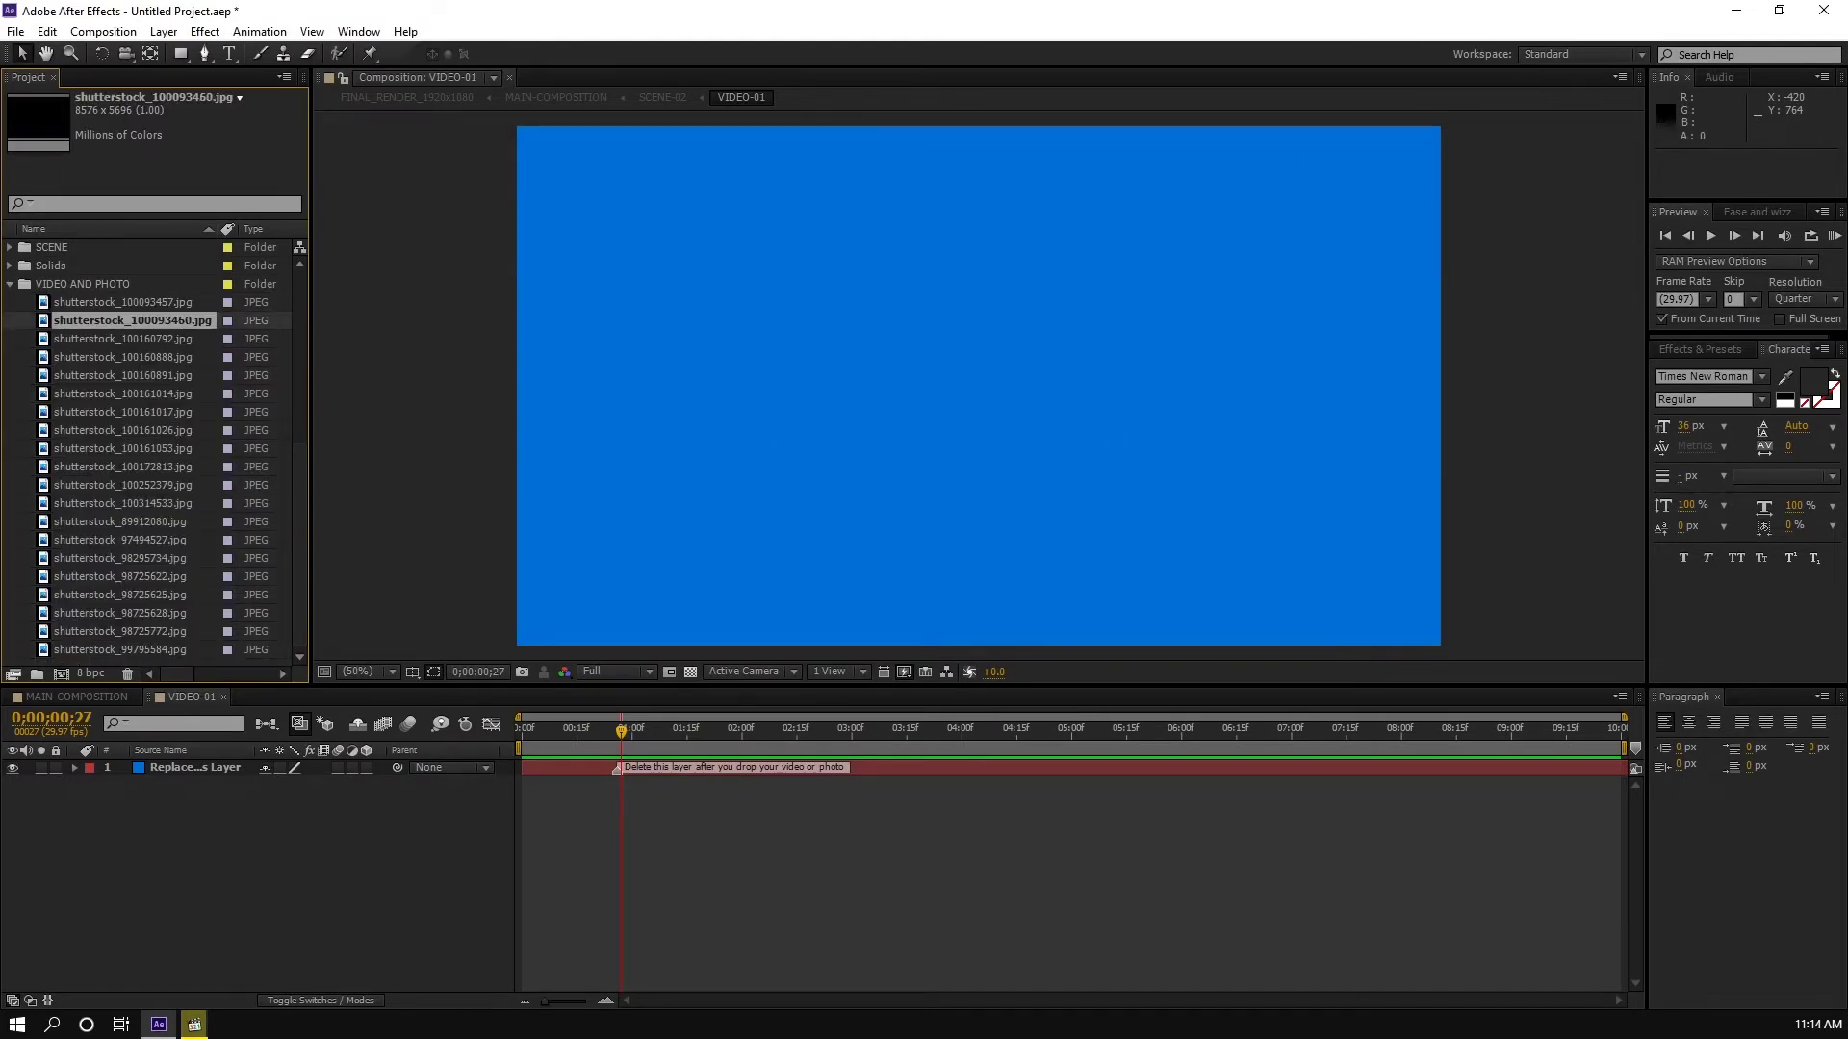
click(122, 303)
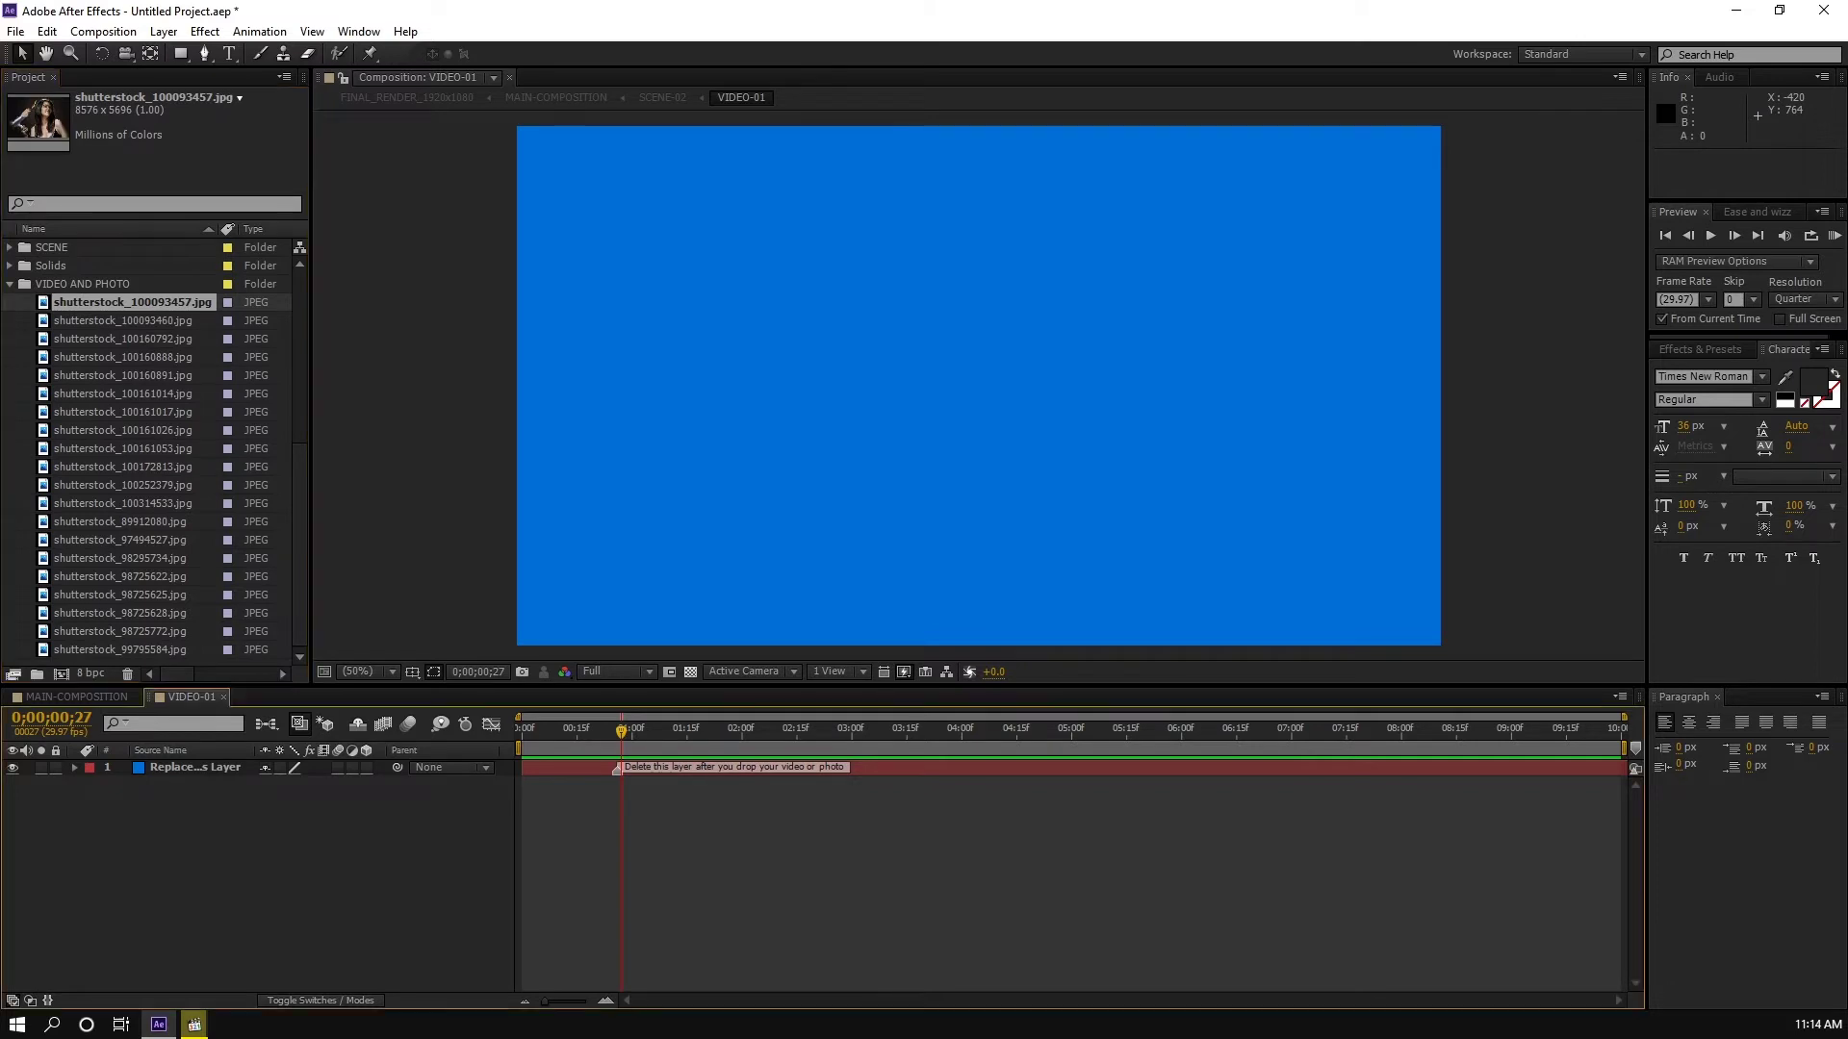
scroll(154, 453, up, 6)
click(195, 768)
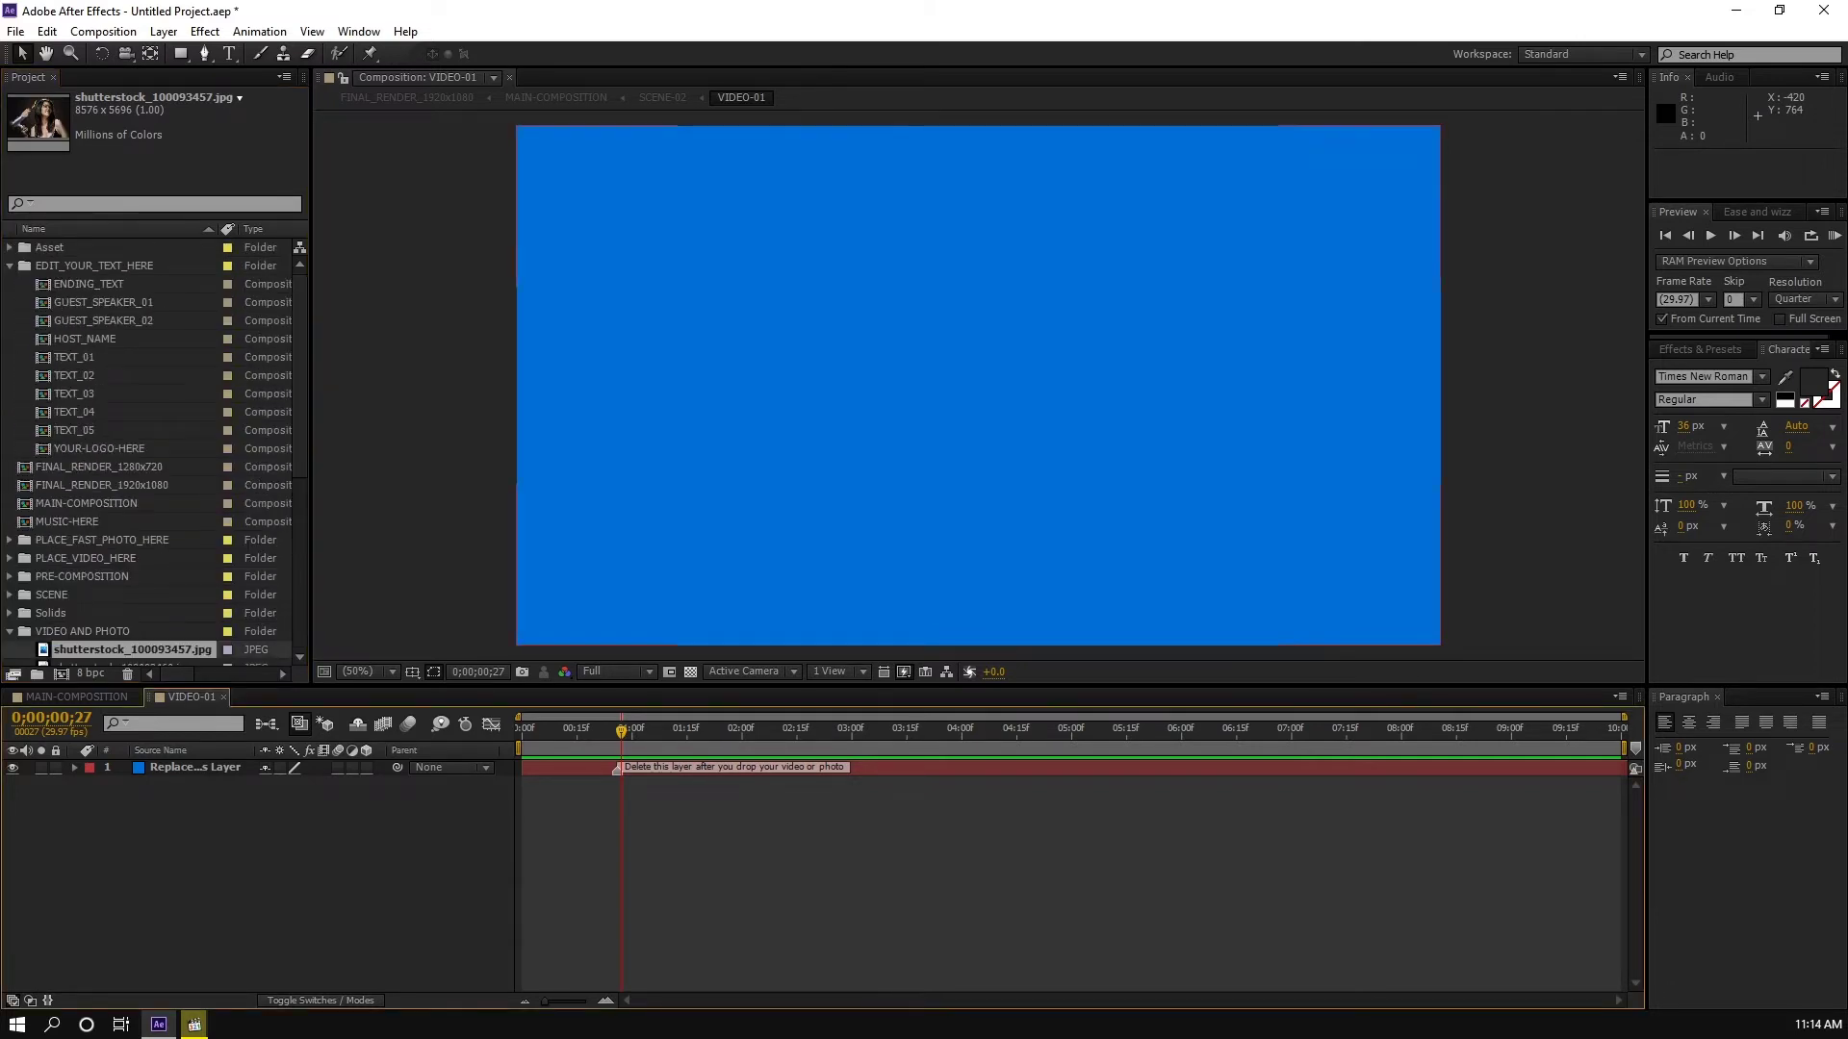
drag(255, 750, 399, 751)
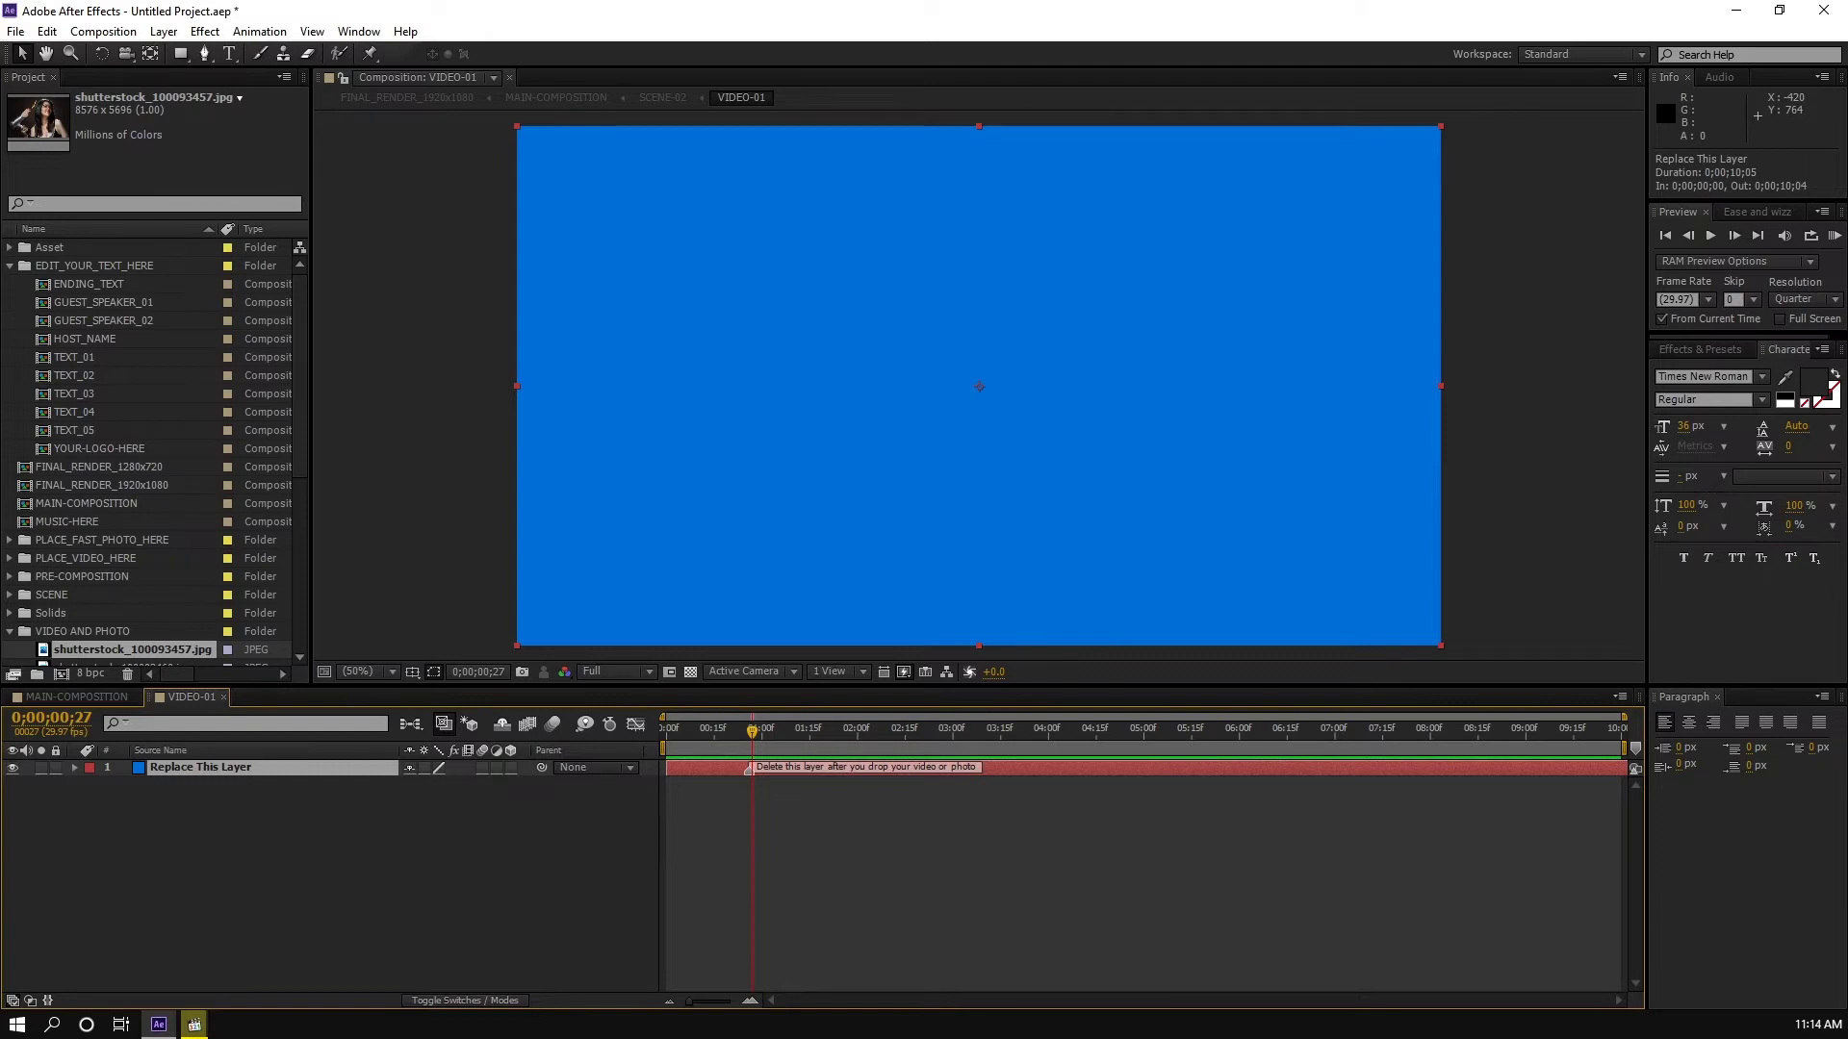
Step: Delete the Replace This Layer placeholder from VIDEO-01 and add shutterstock_100093457.jpg to the composition in its place
key(ctrl+shift+a)
scroll(154, 452, down, 5)
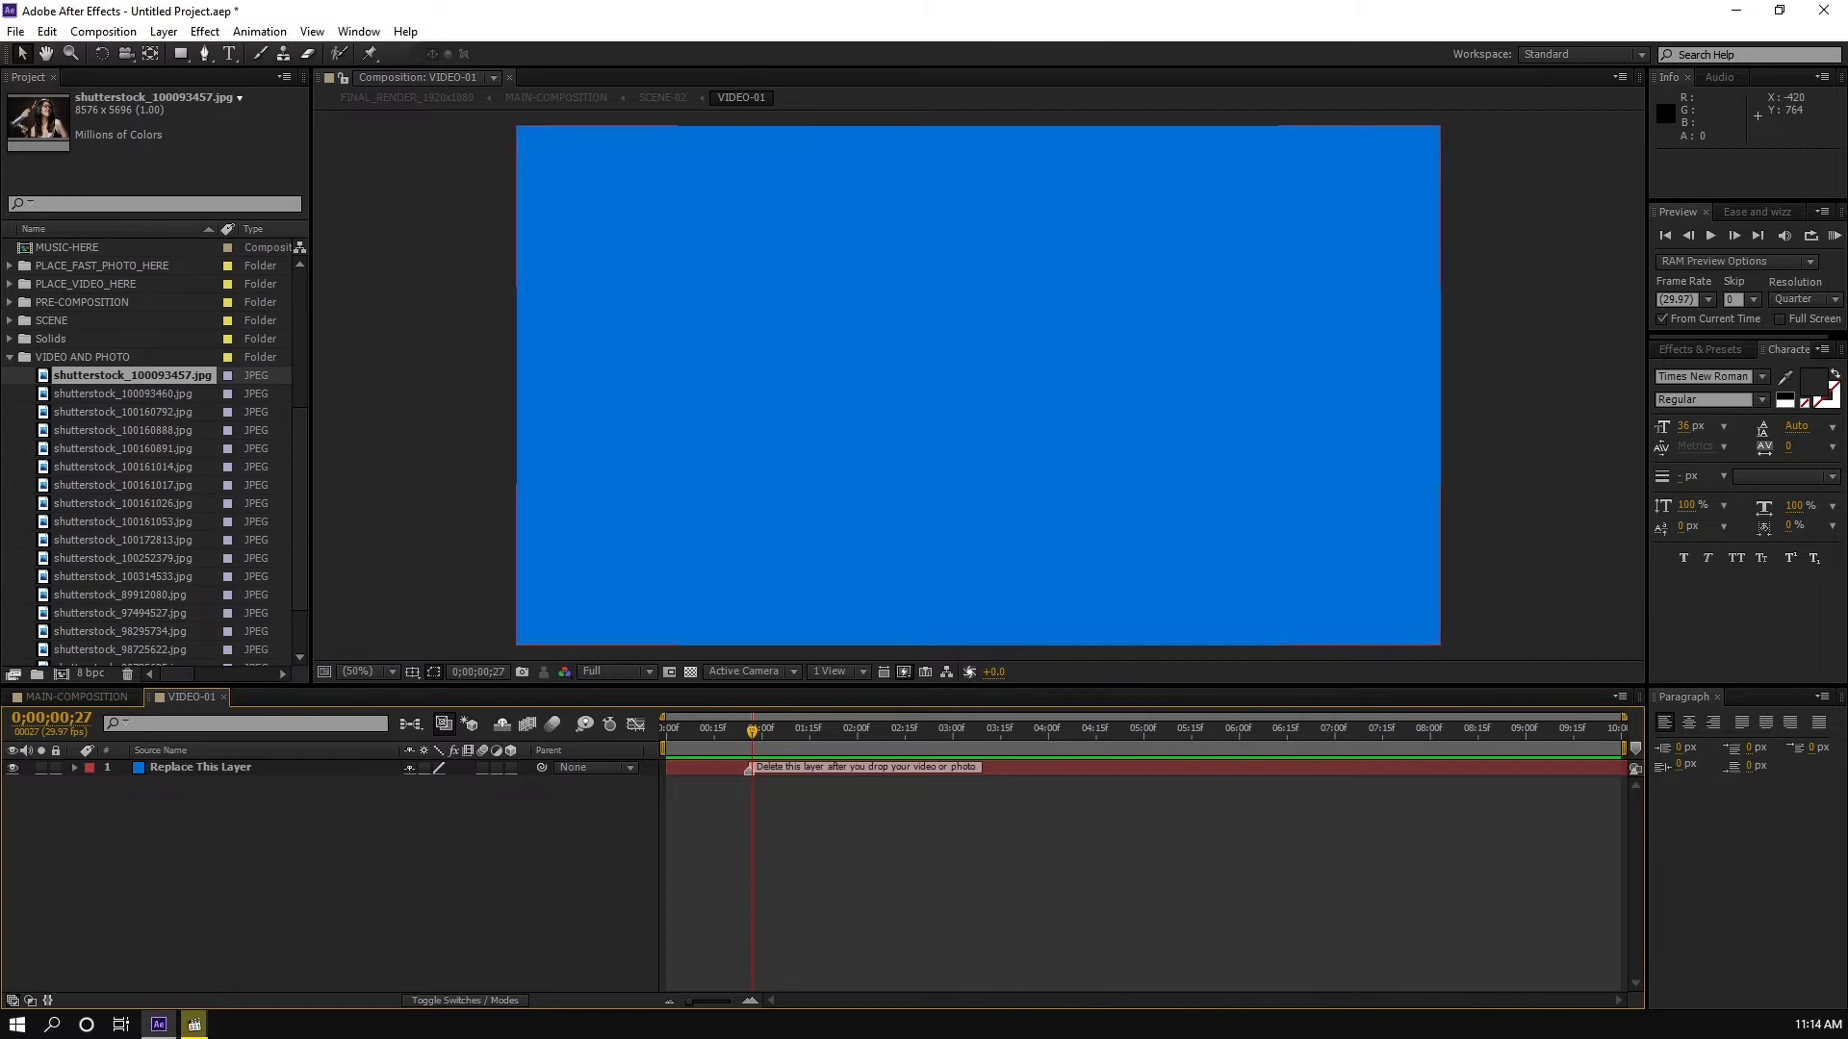
key(ctrl+a)
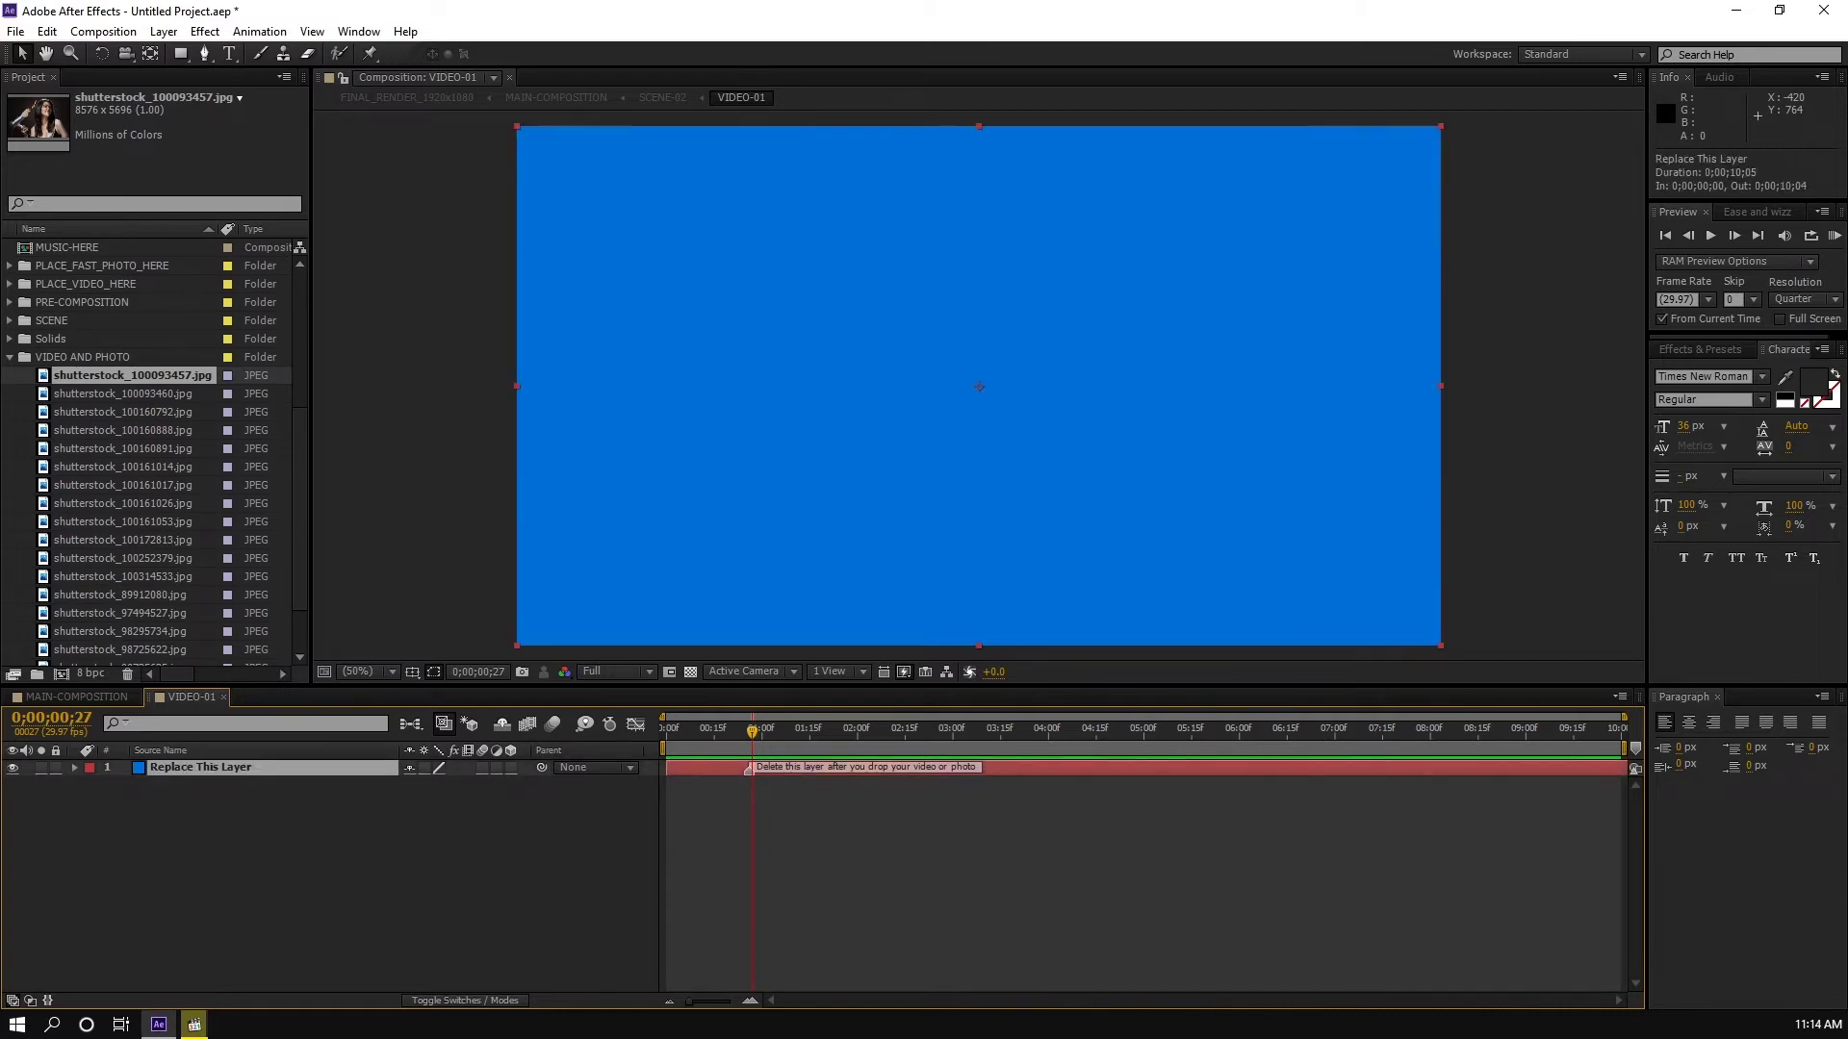
key(Delete)
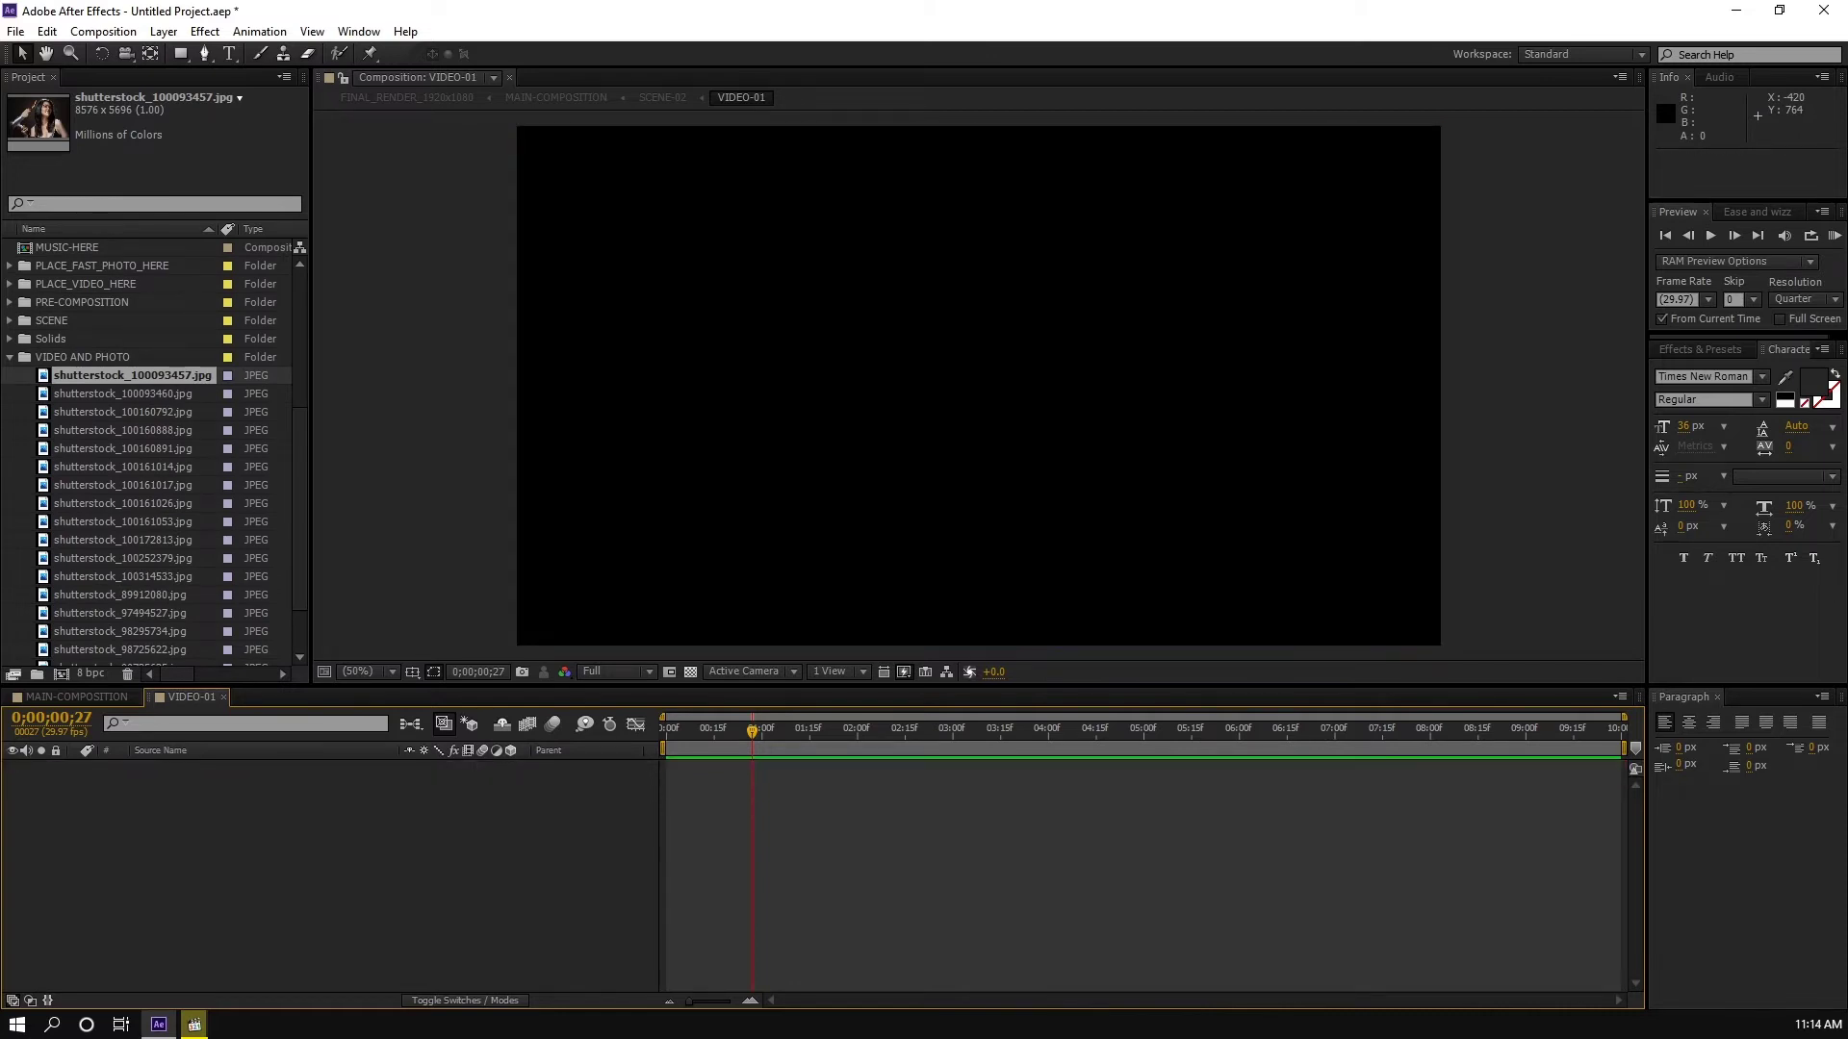
click(133, 377)
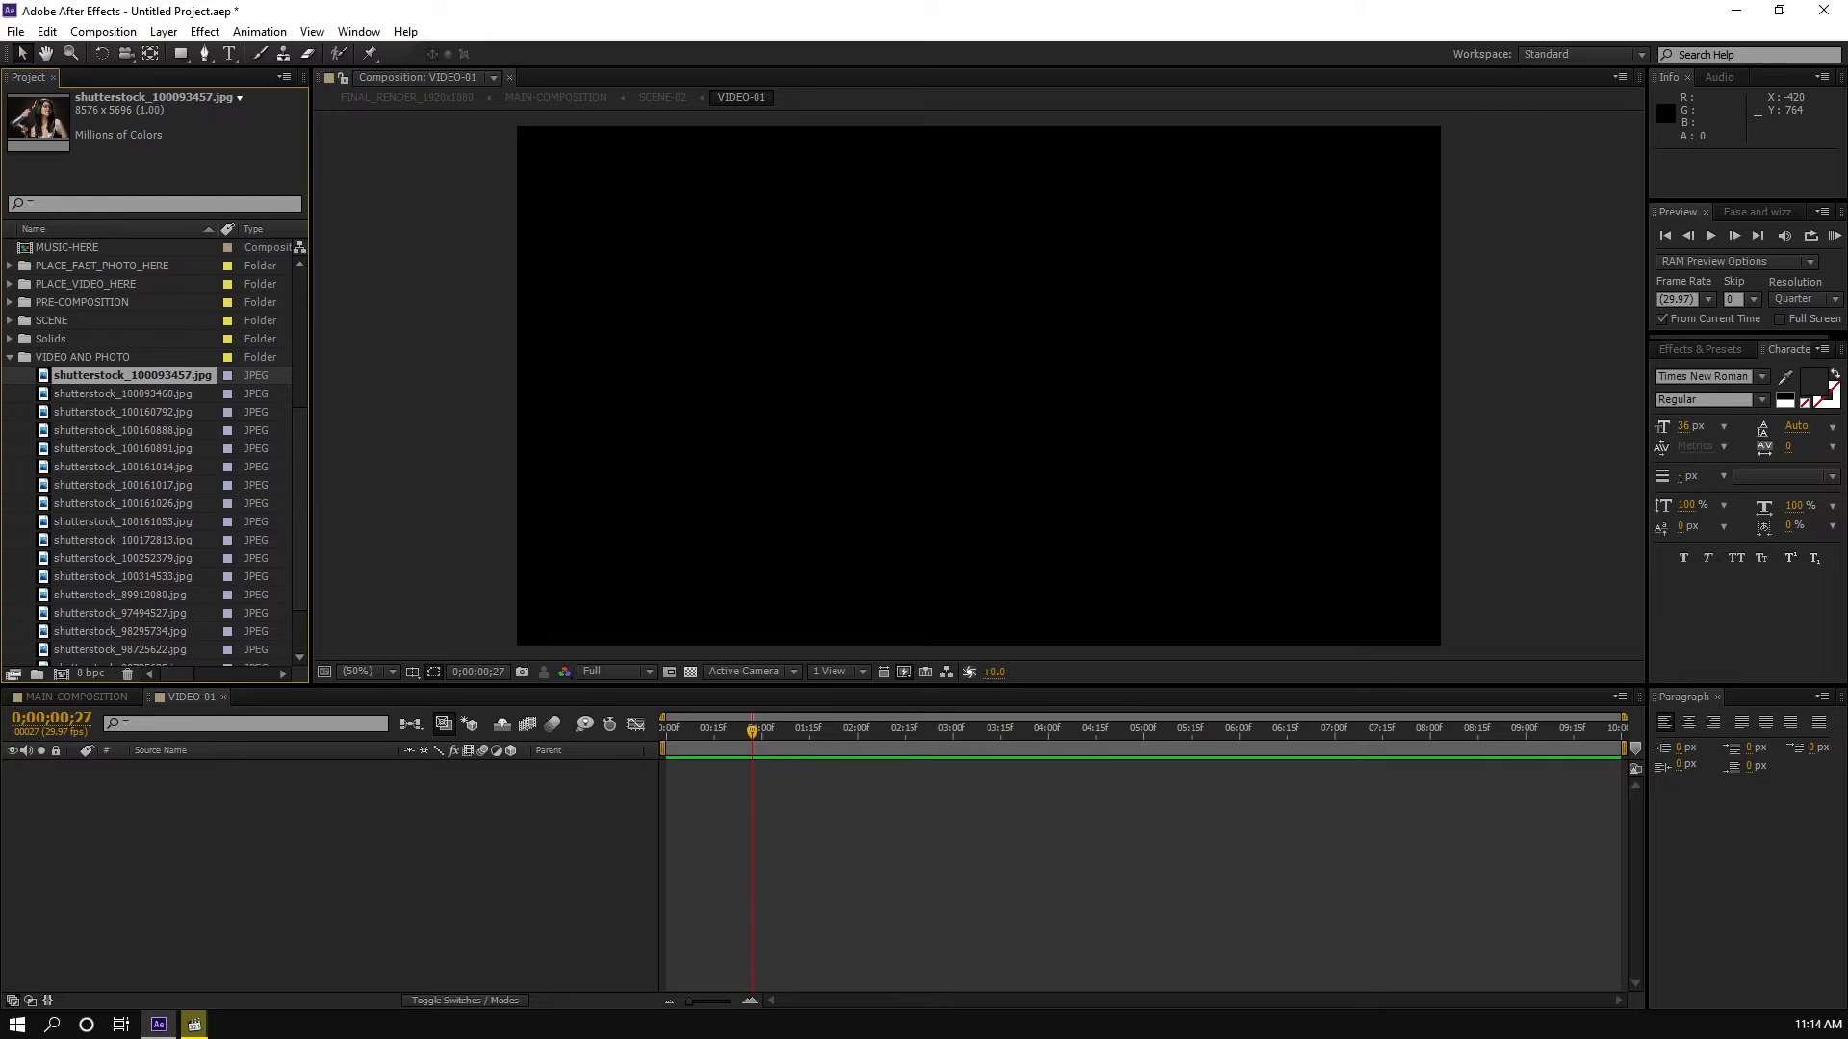
drag(132, 375, 305, 789)
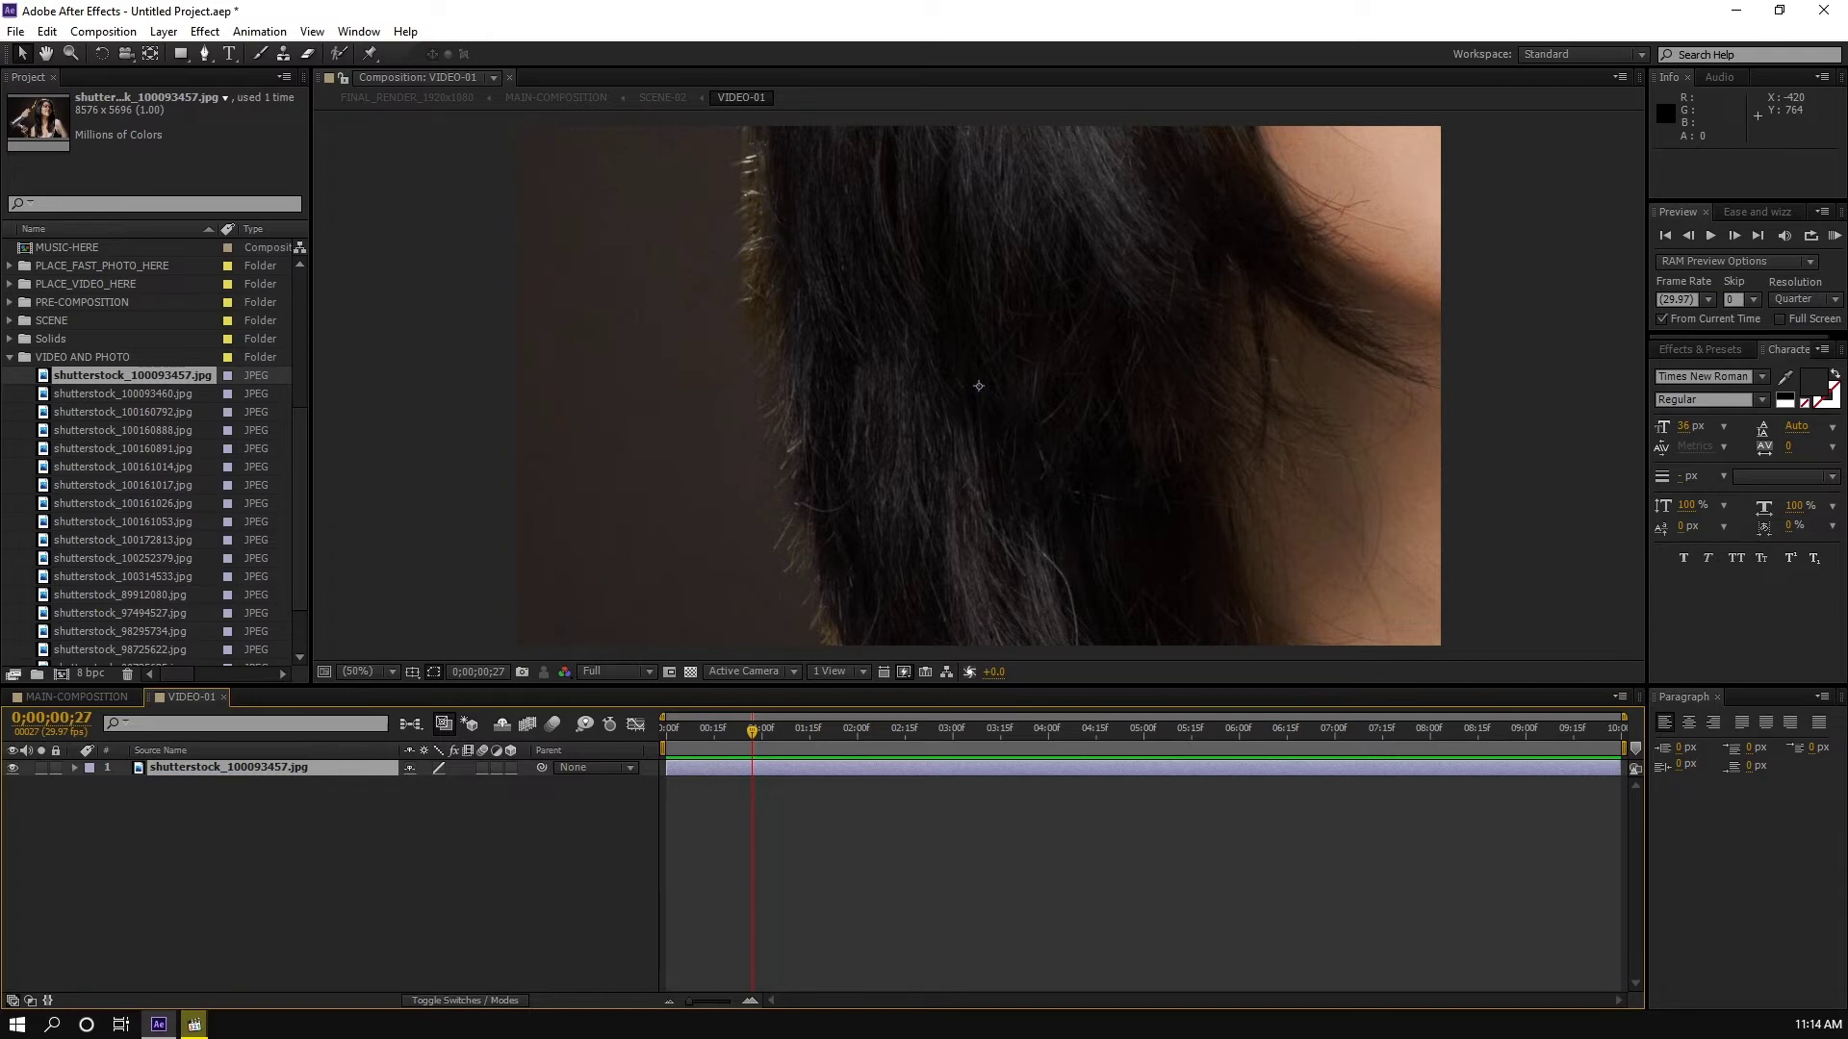
Step: Try moving the oversized photo to about 856, 524 in the frame and check its Scale property
scroll(979, 386, down, 1)
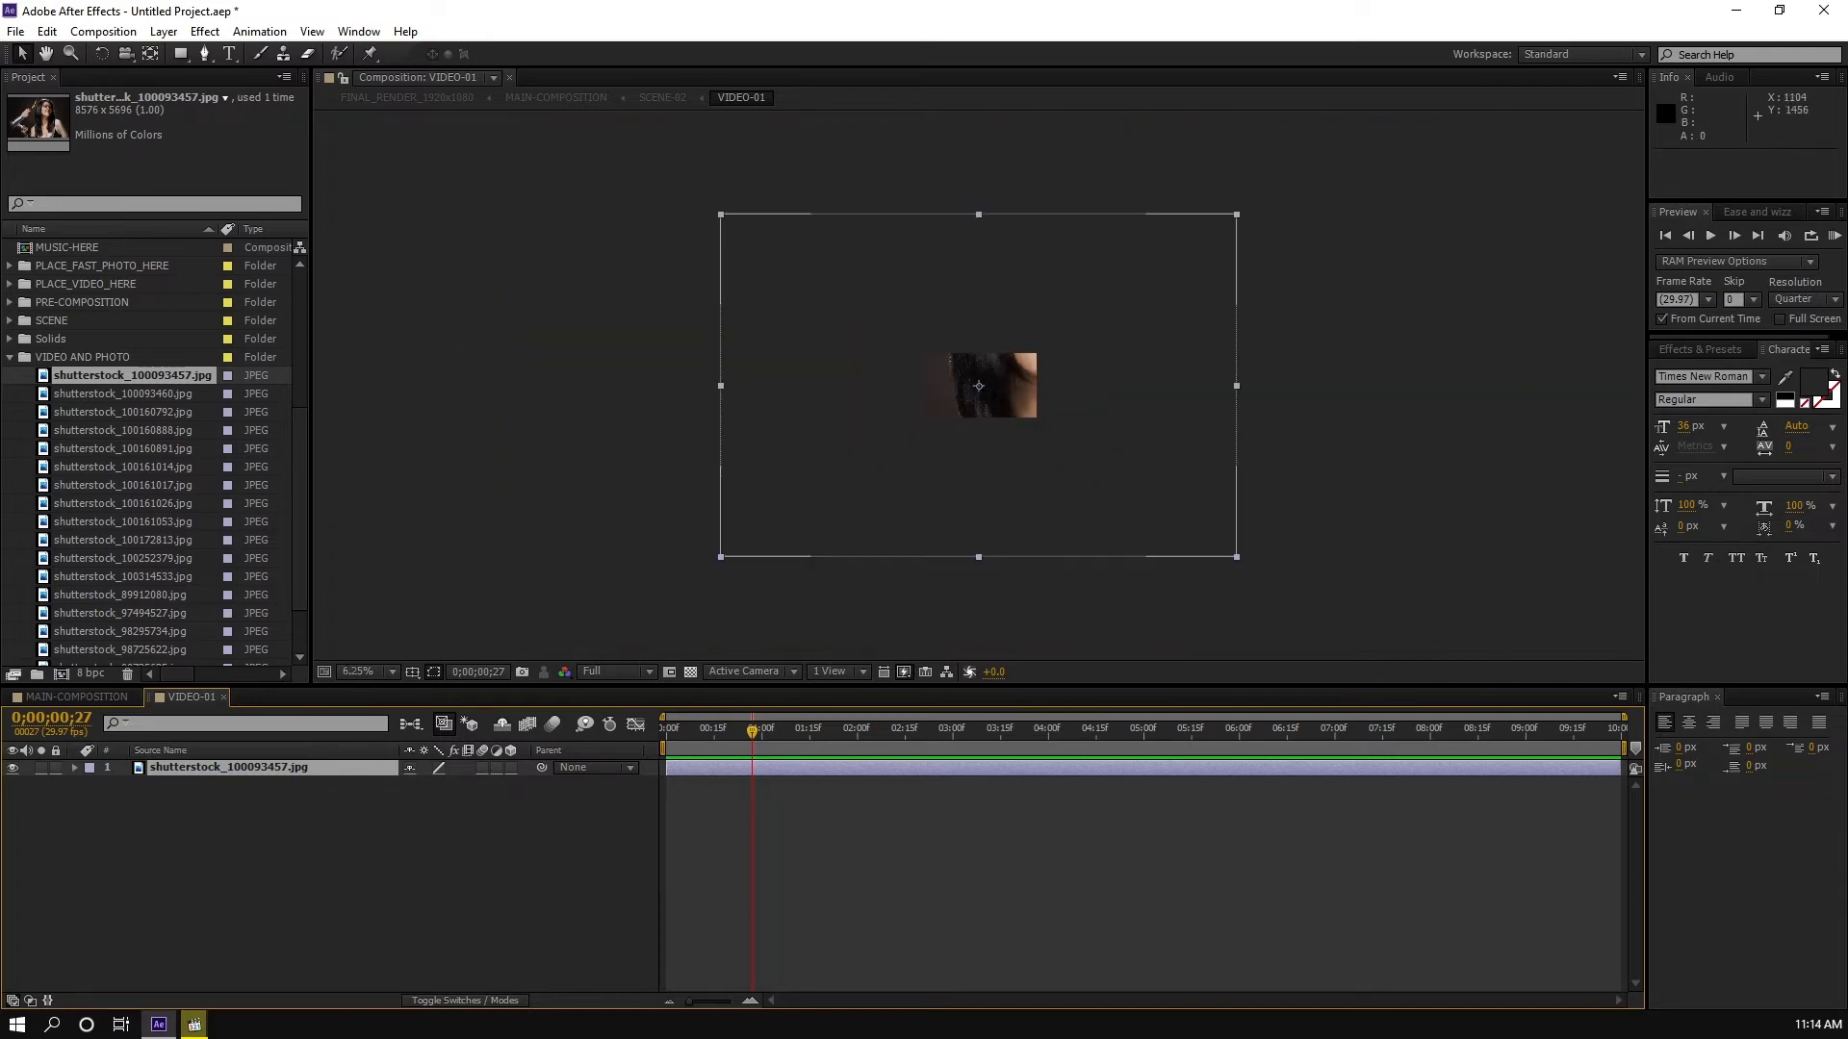
scroll(979, 385, down, 1)
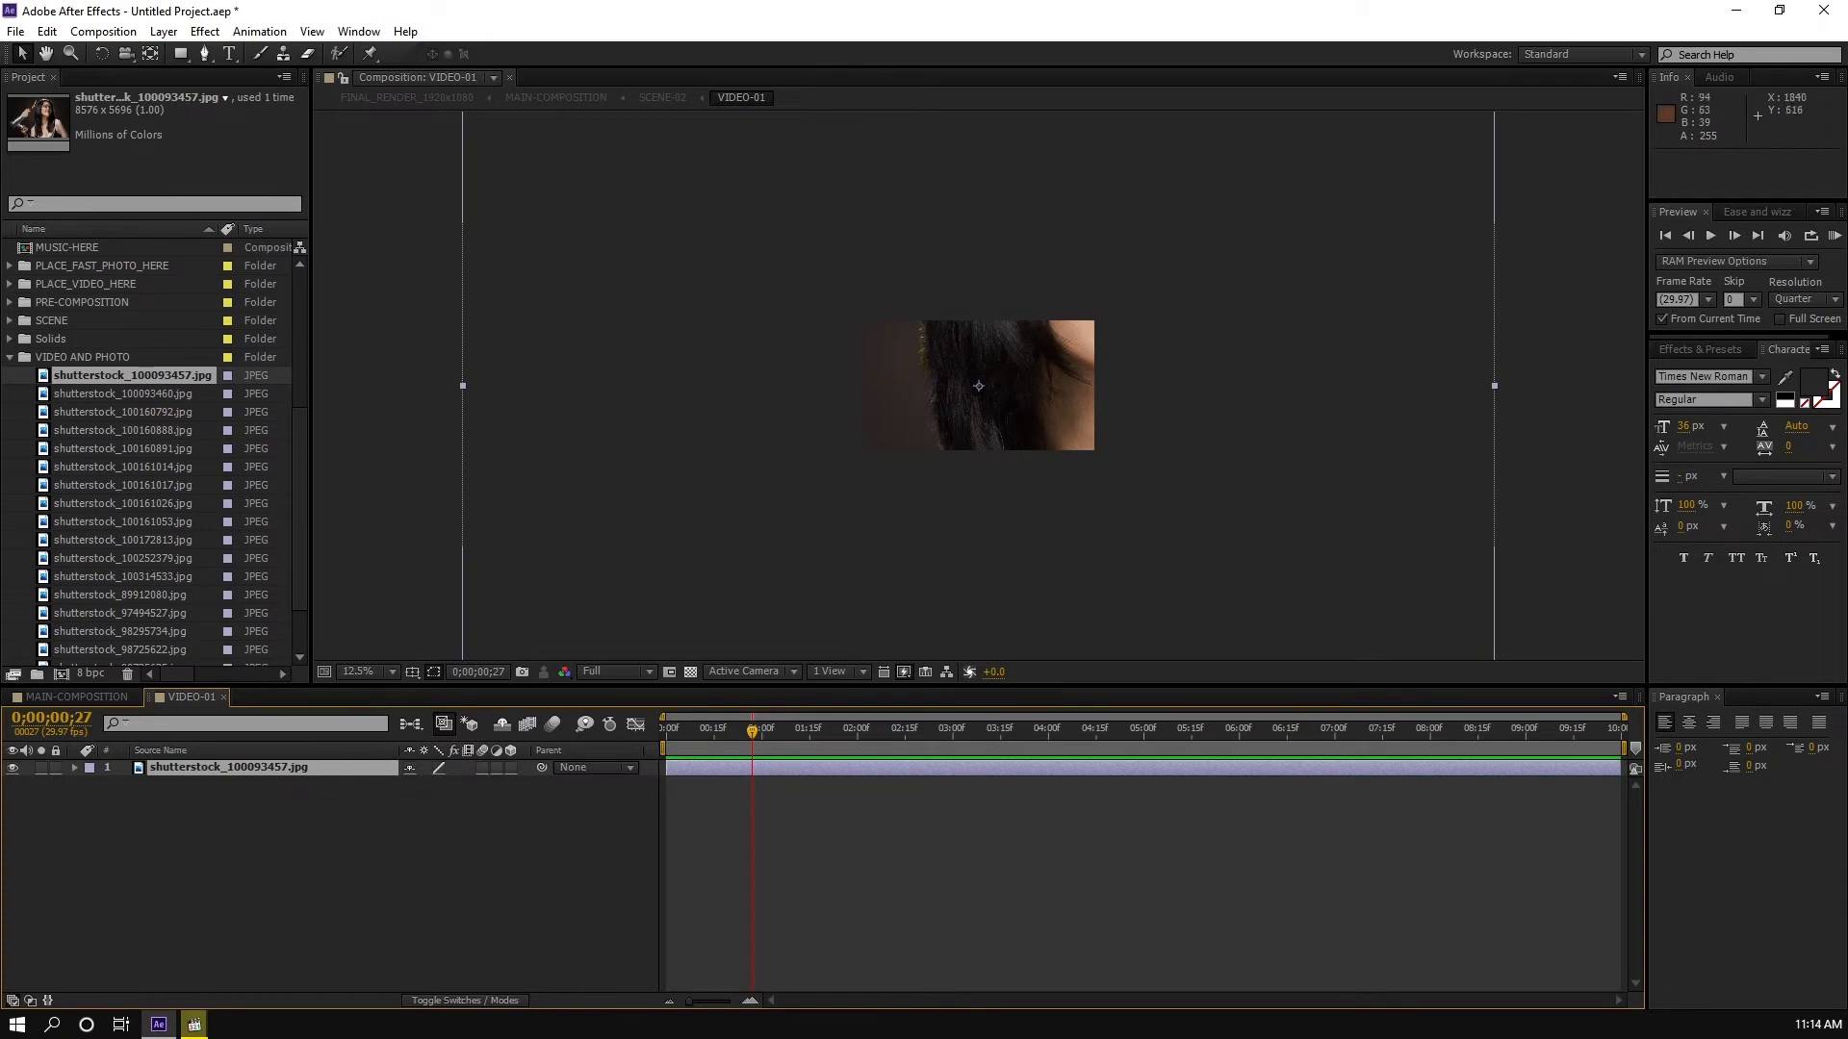
drag(979, 386, 966, 384)
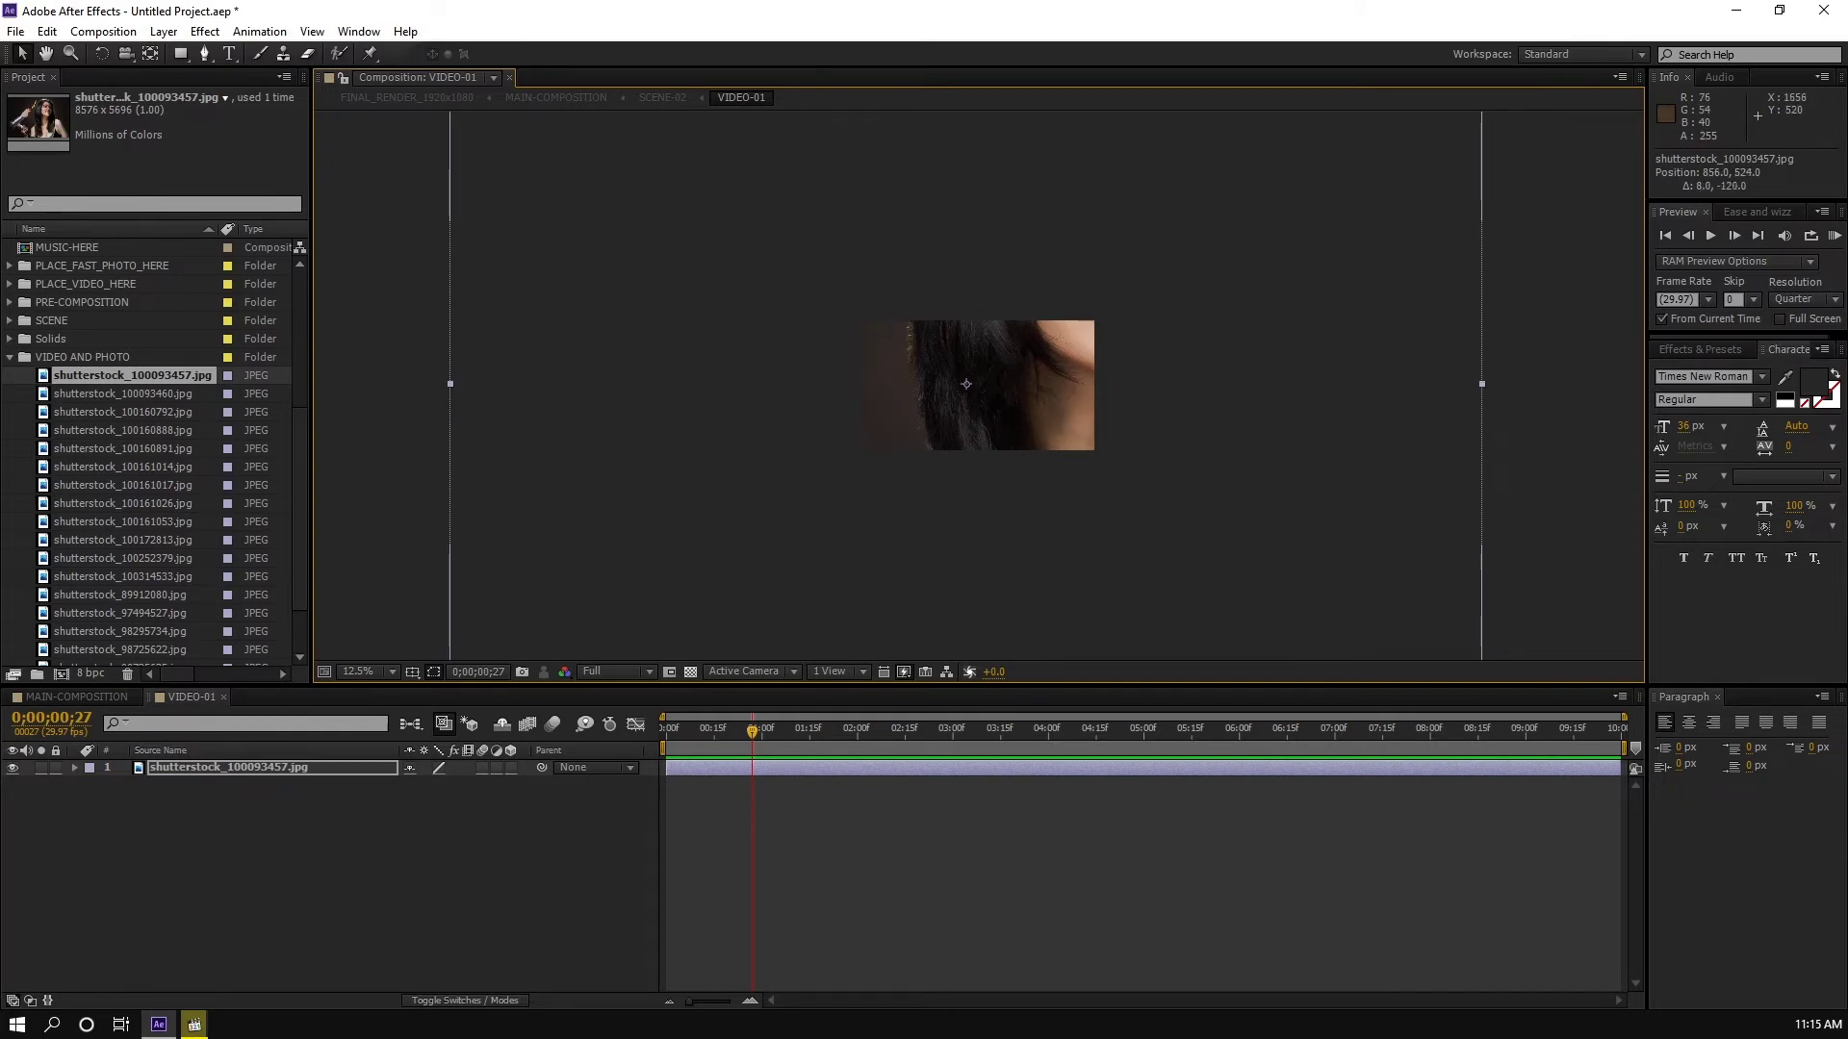
key(period)
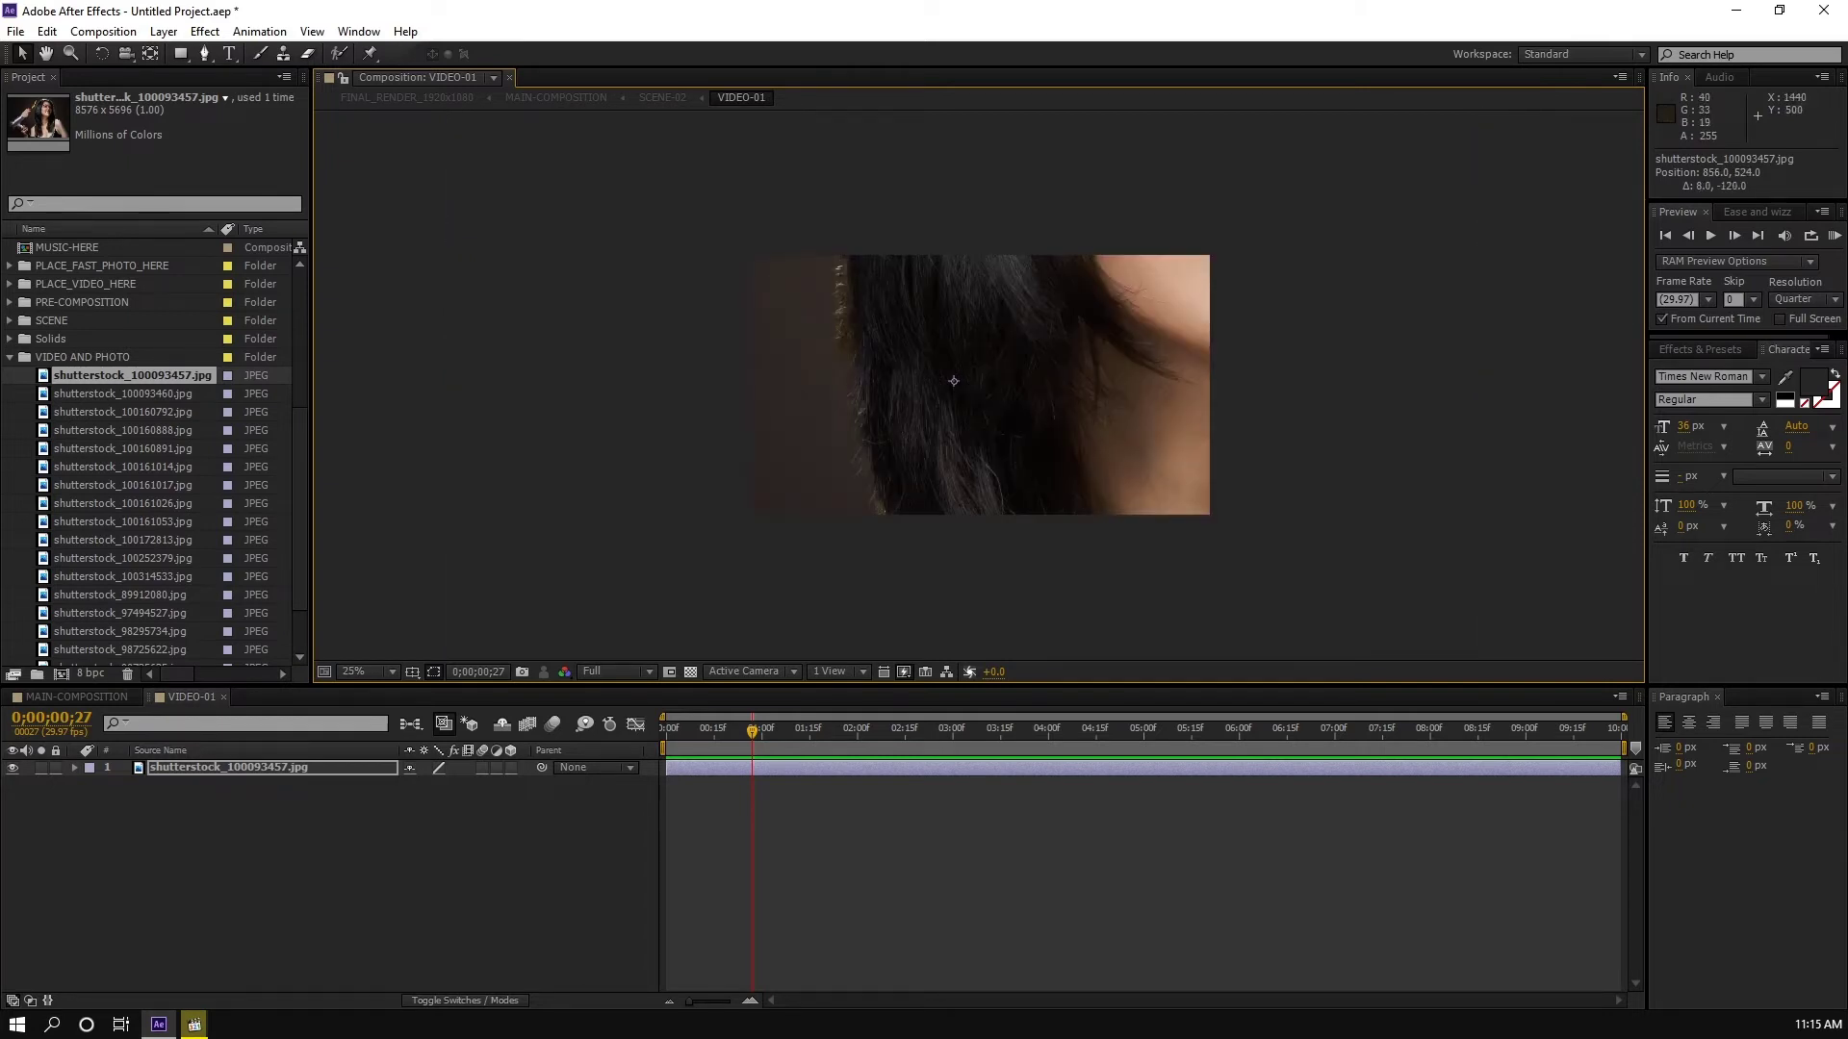
key(comma)
key(comma)
click(228, 768)
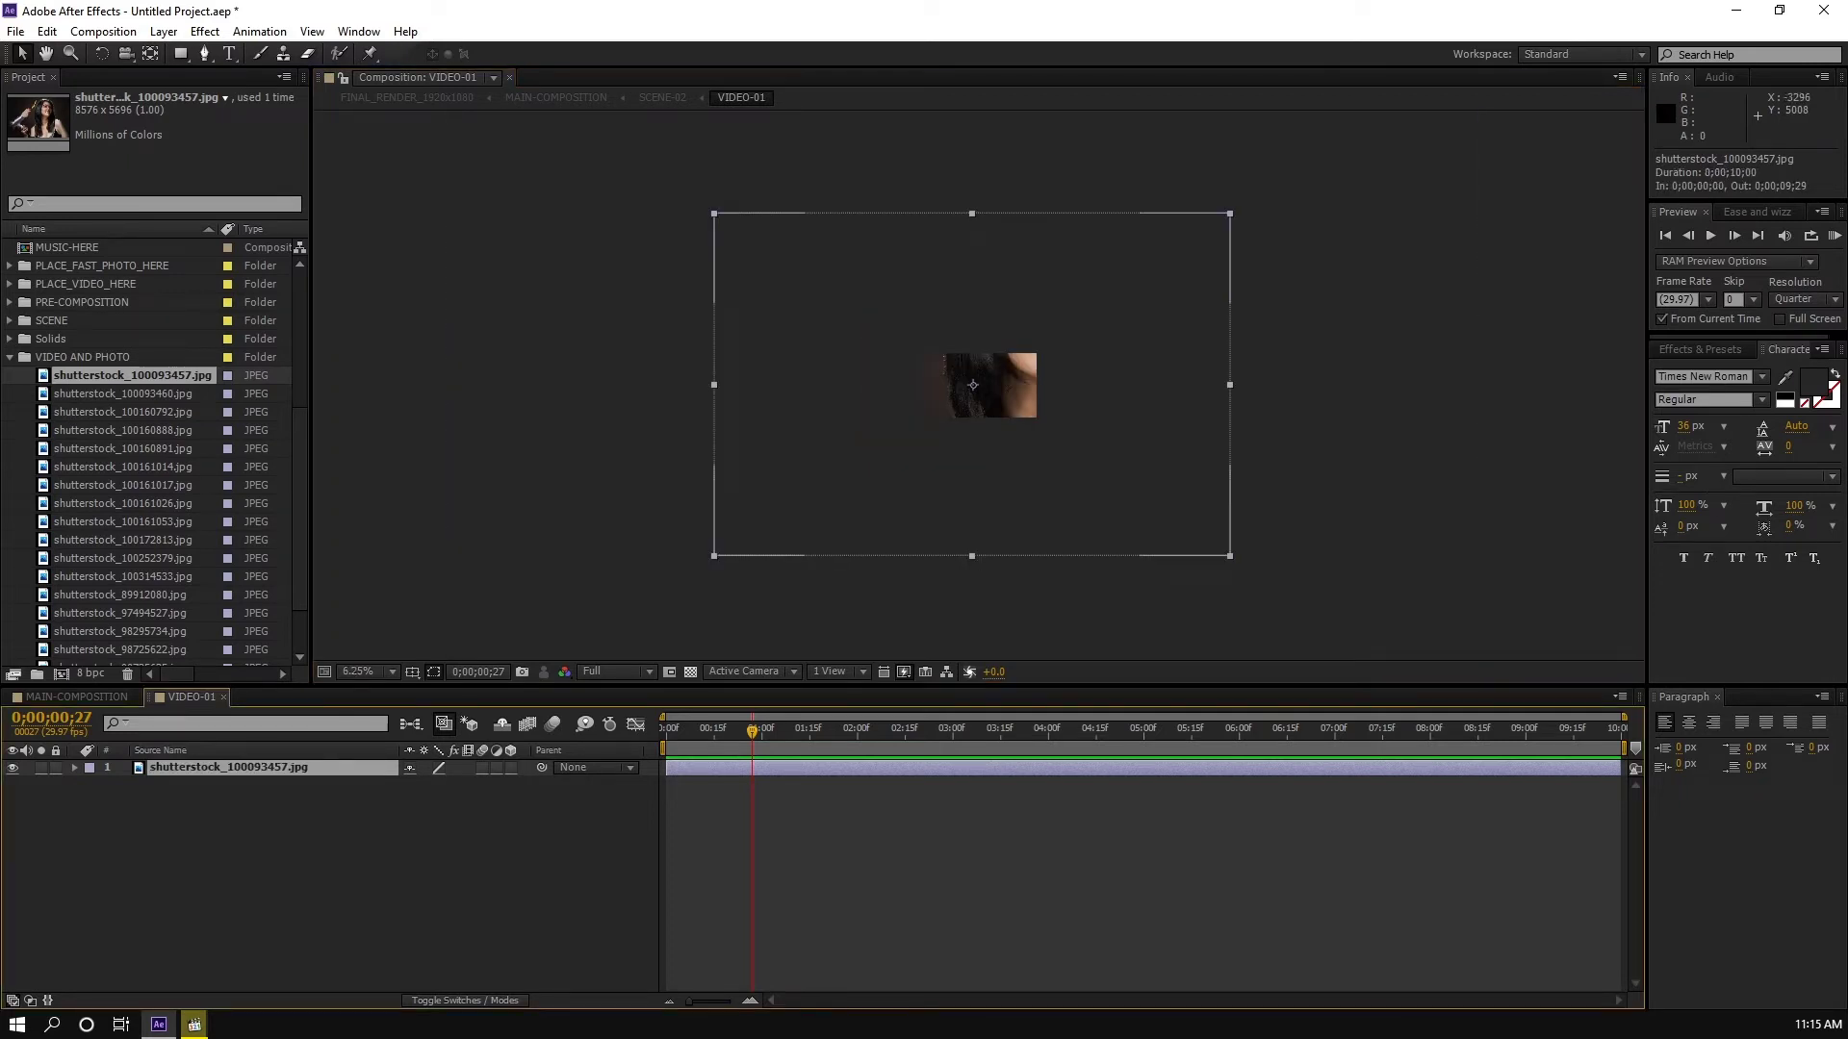
key(s)
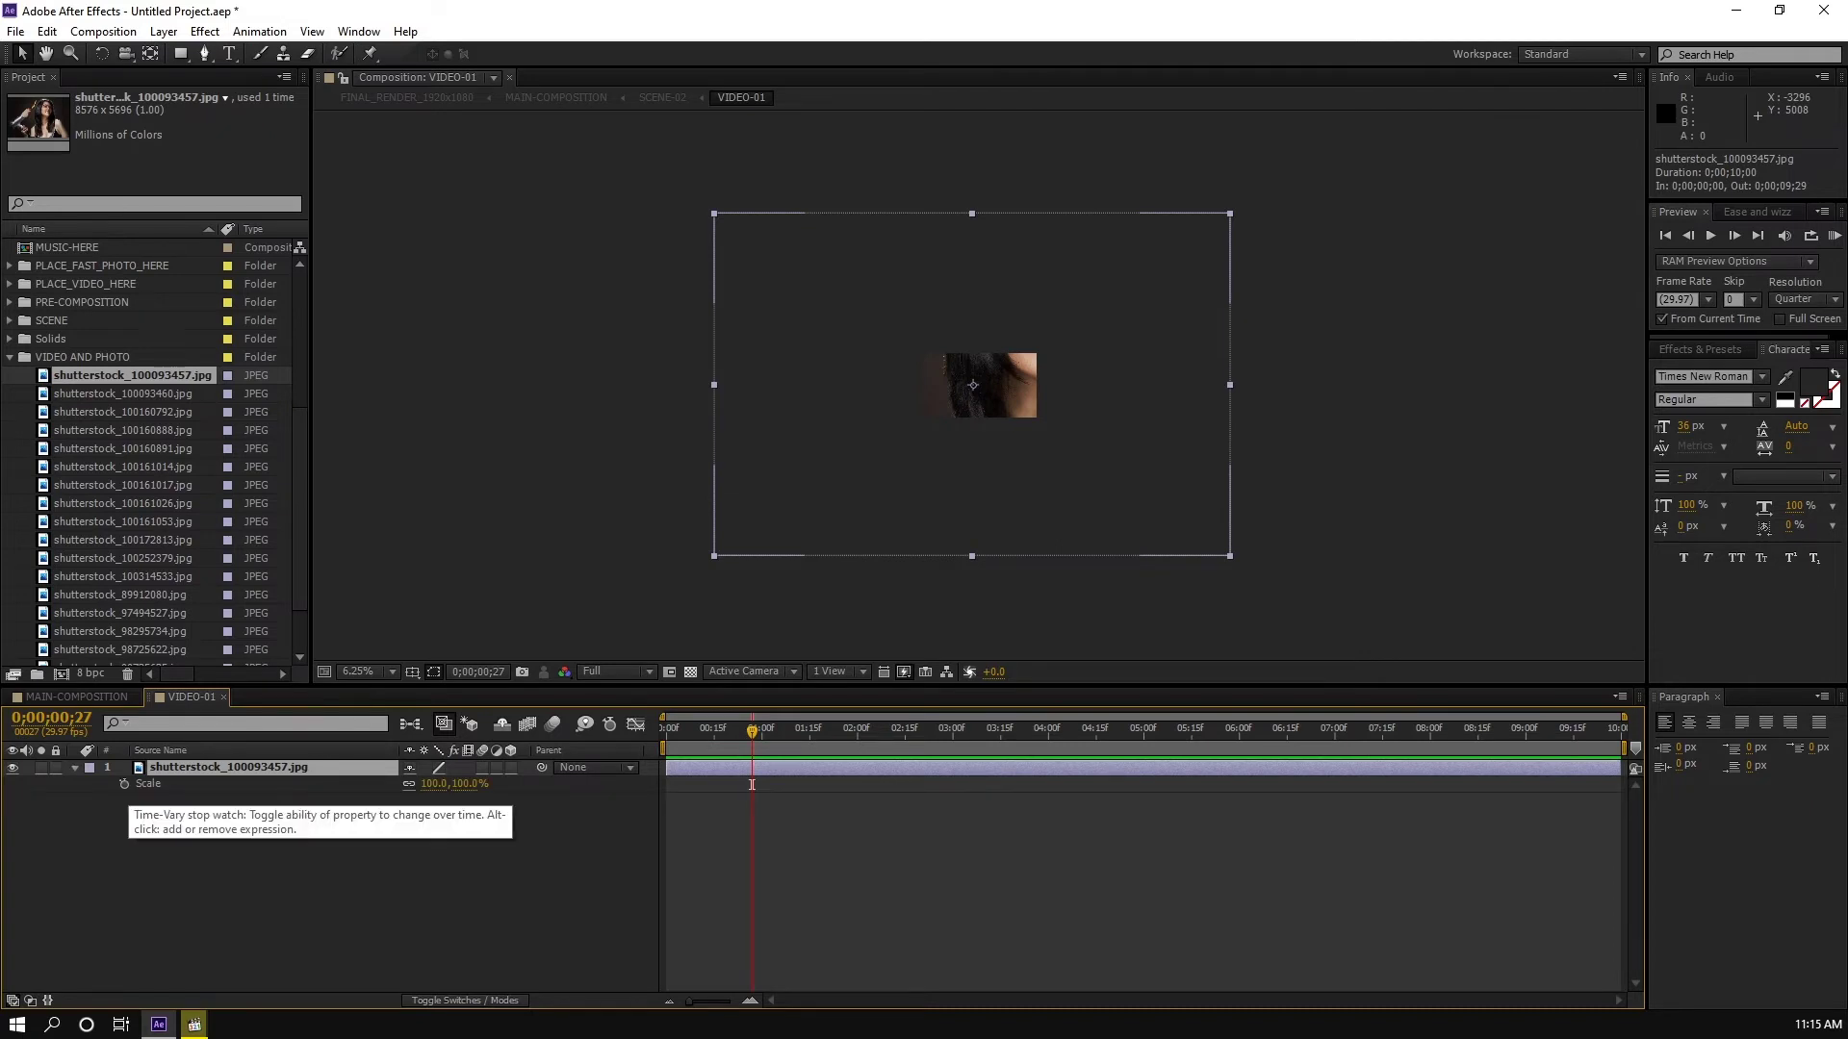
key(s)
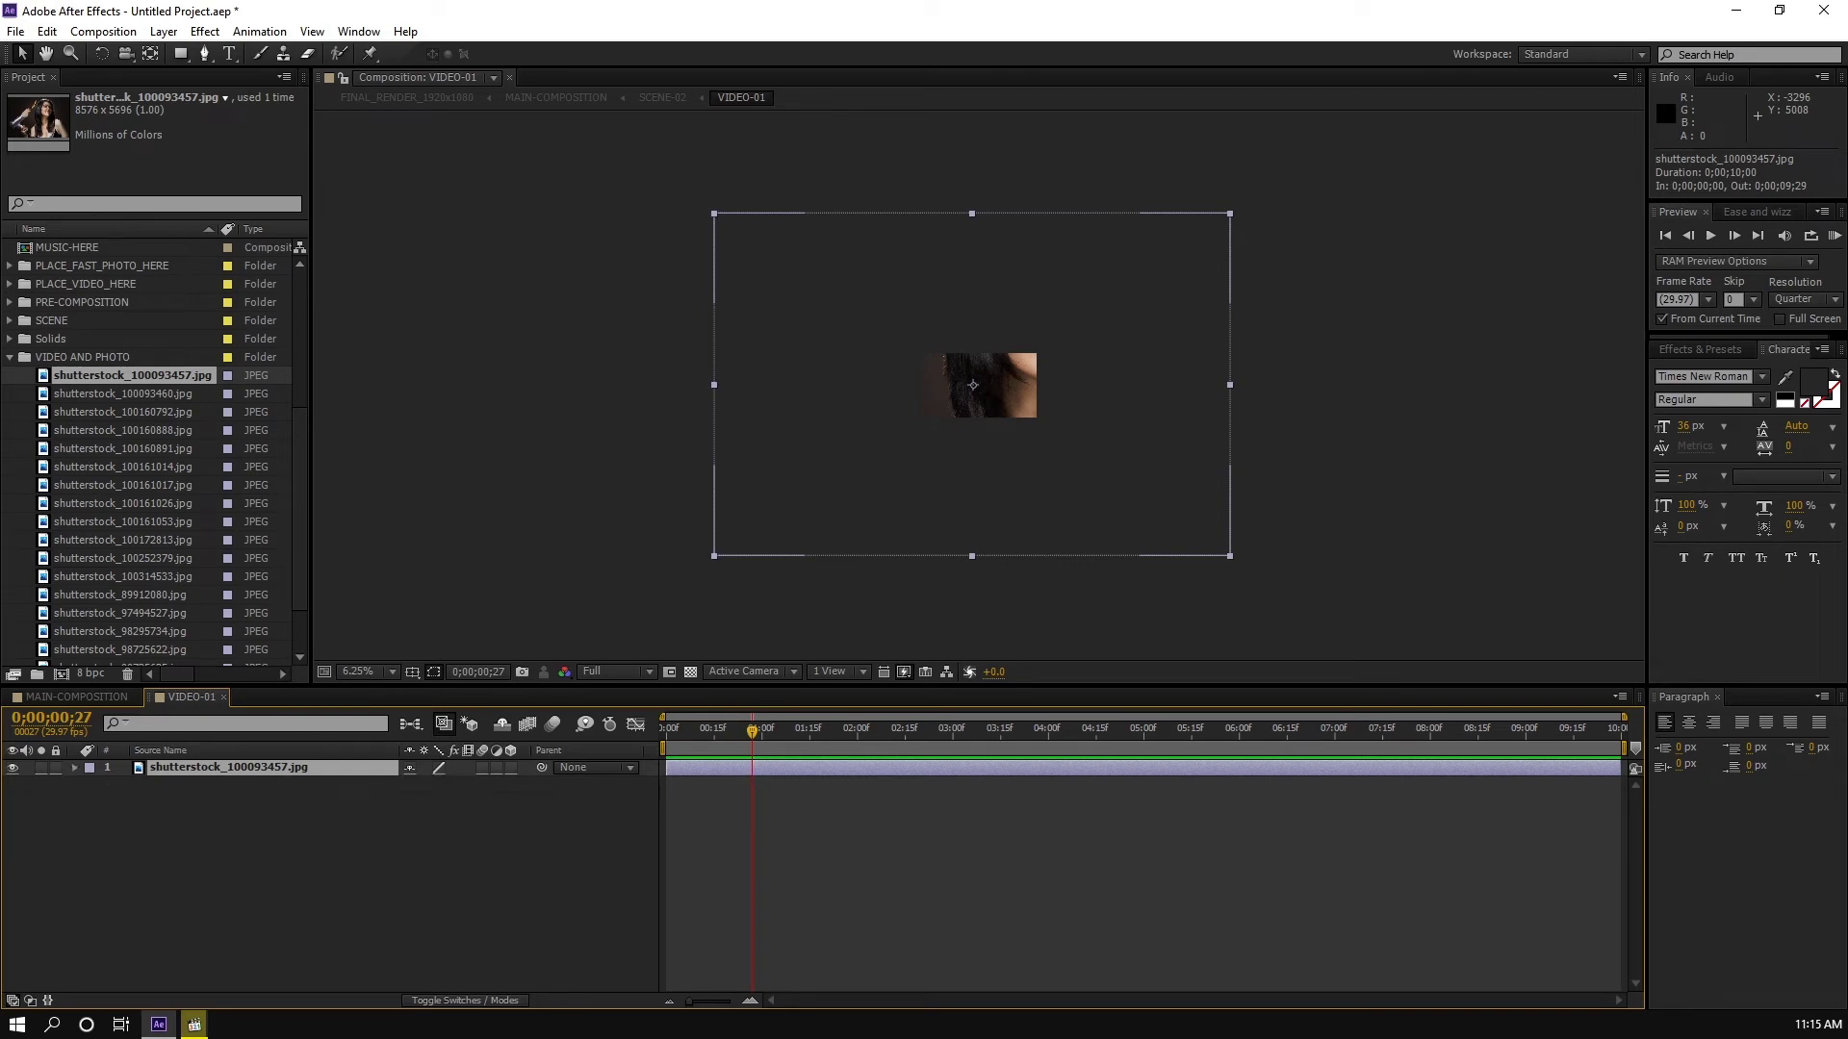
Step: Fit the shutterstock_100093457.jpg layer to the composition's width
right_click(277, 767)
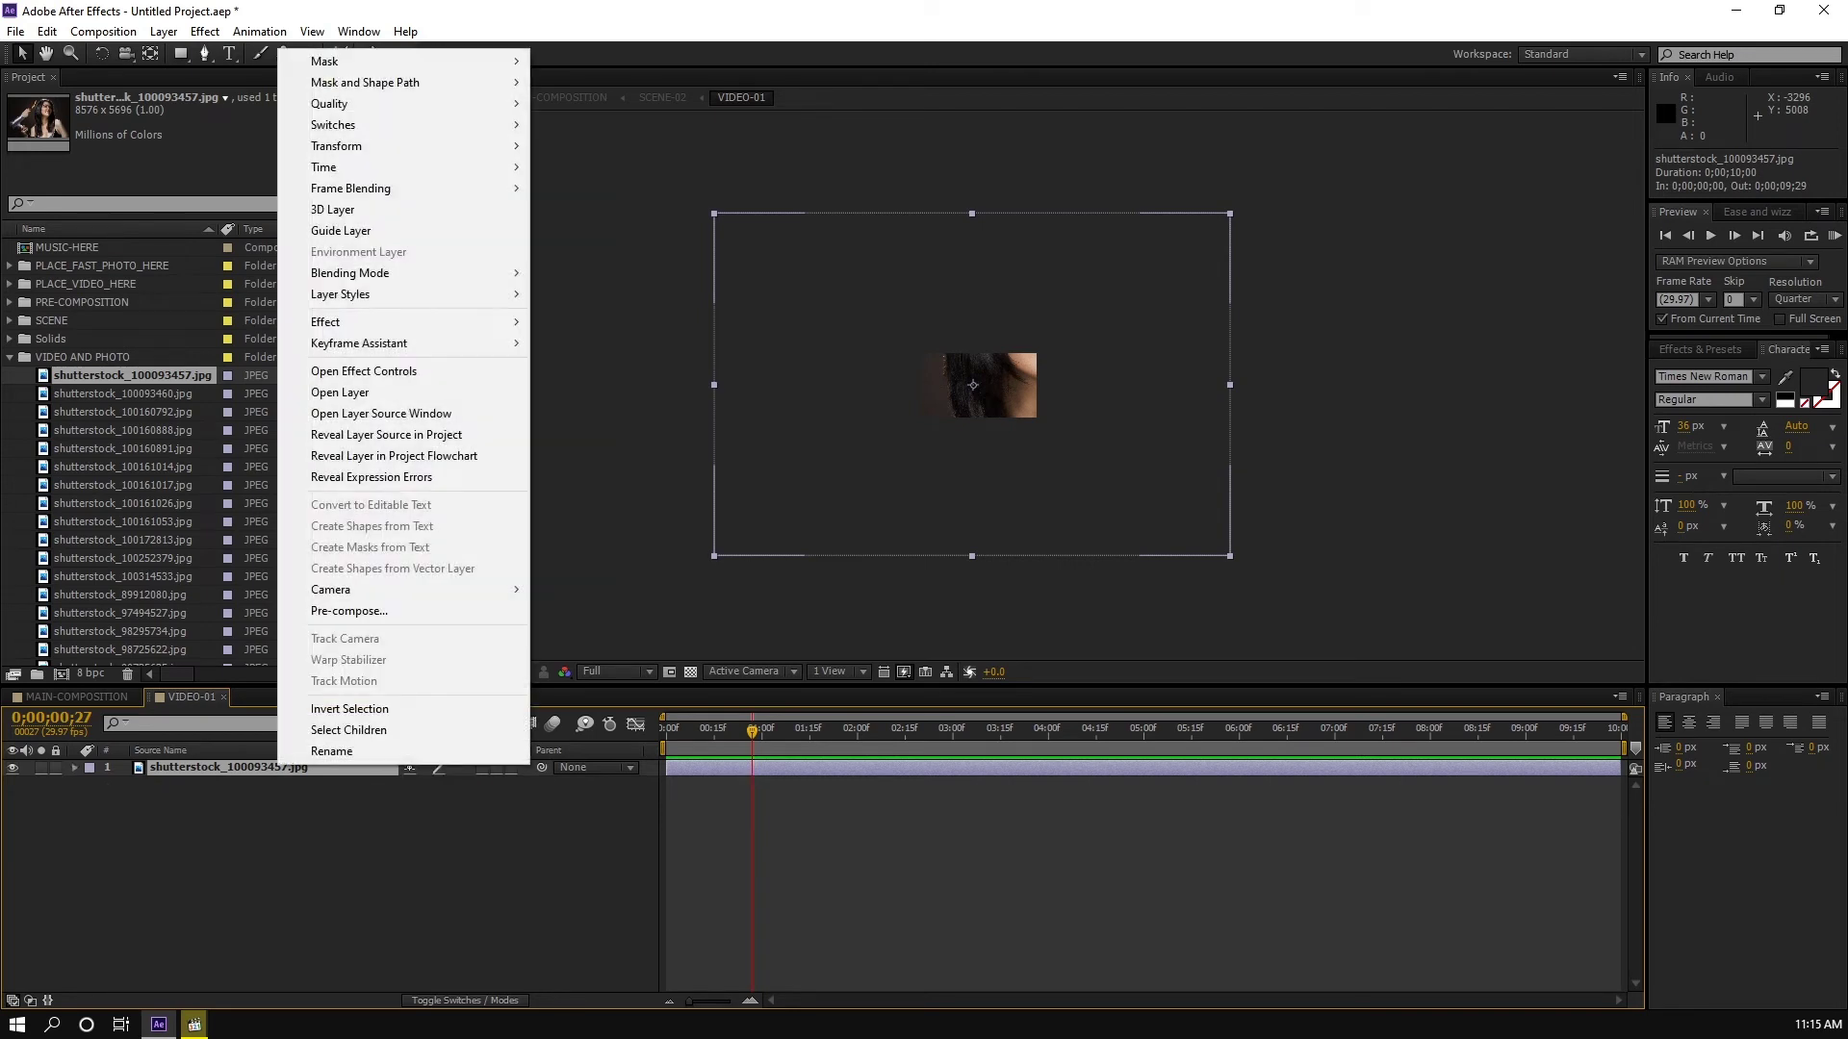
mouse_move(385, 145)
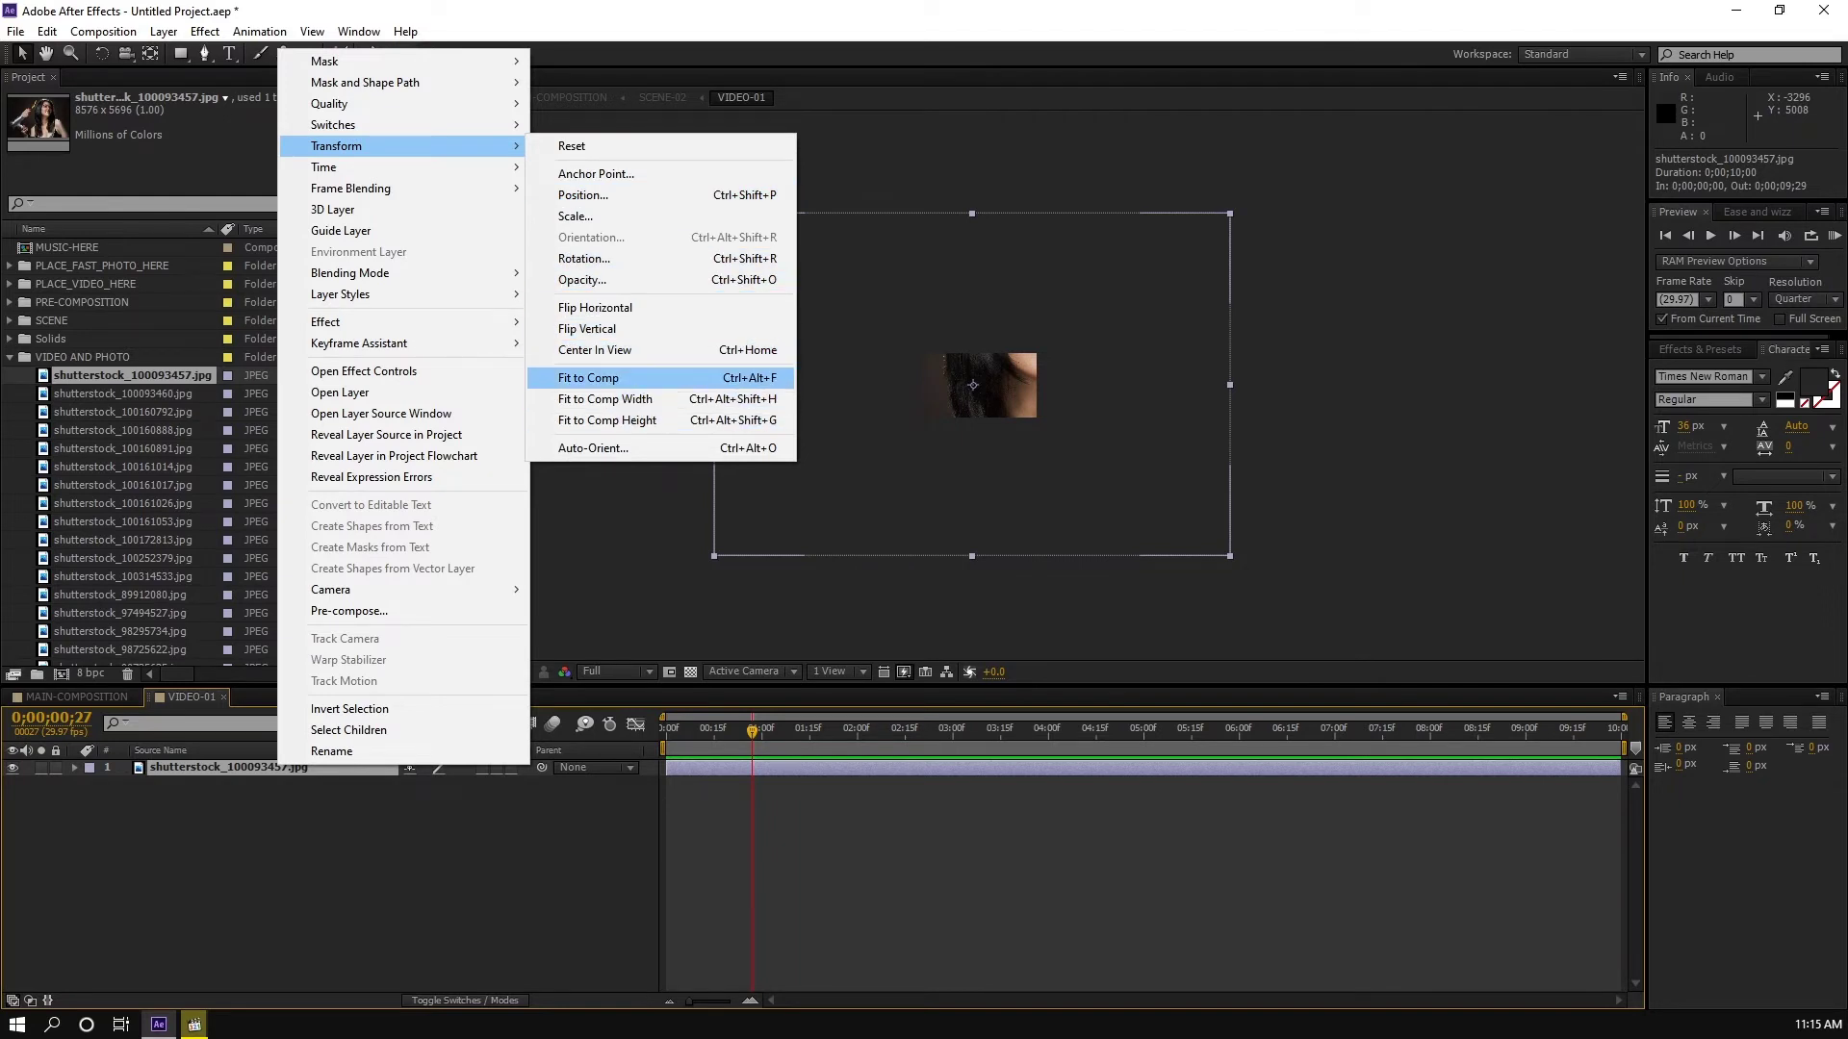
click(604, 398)
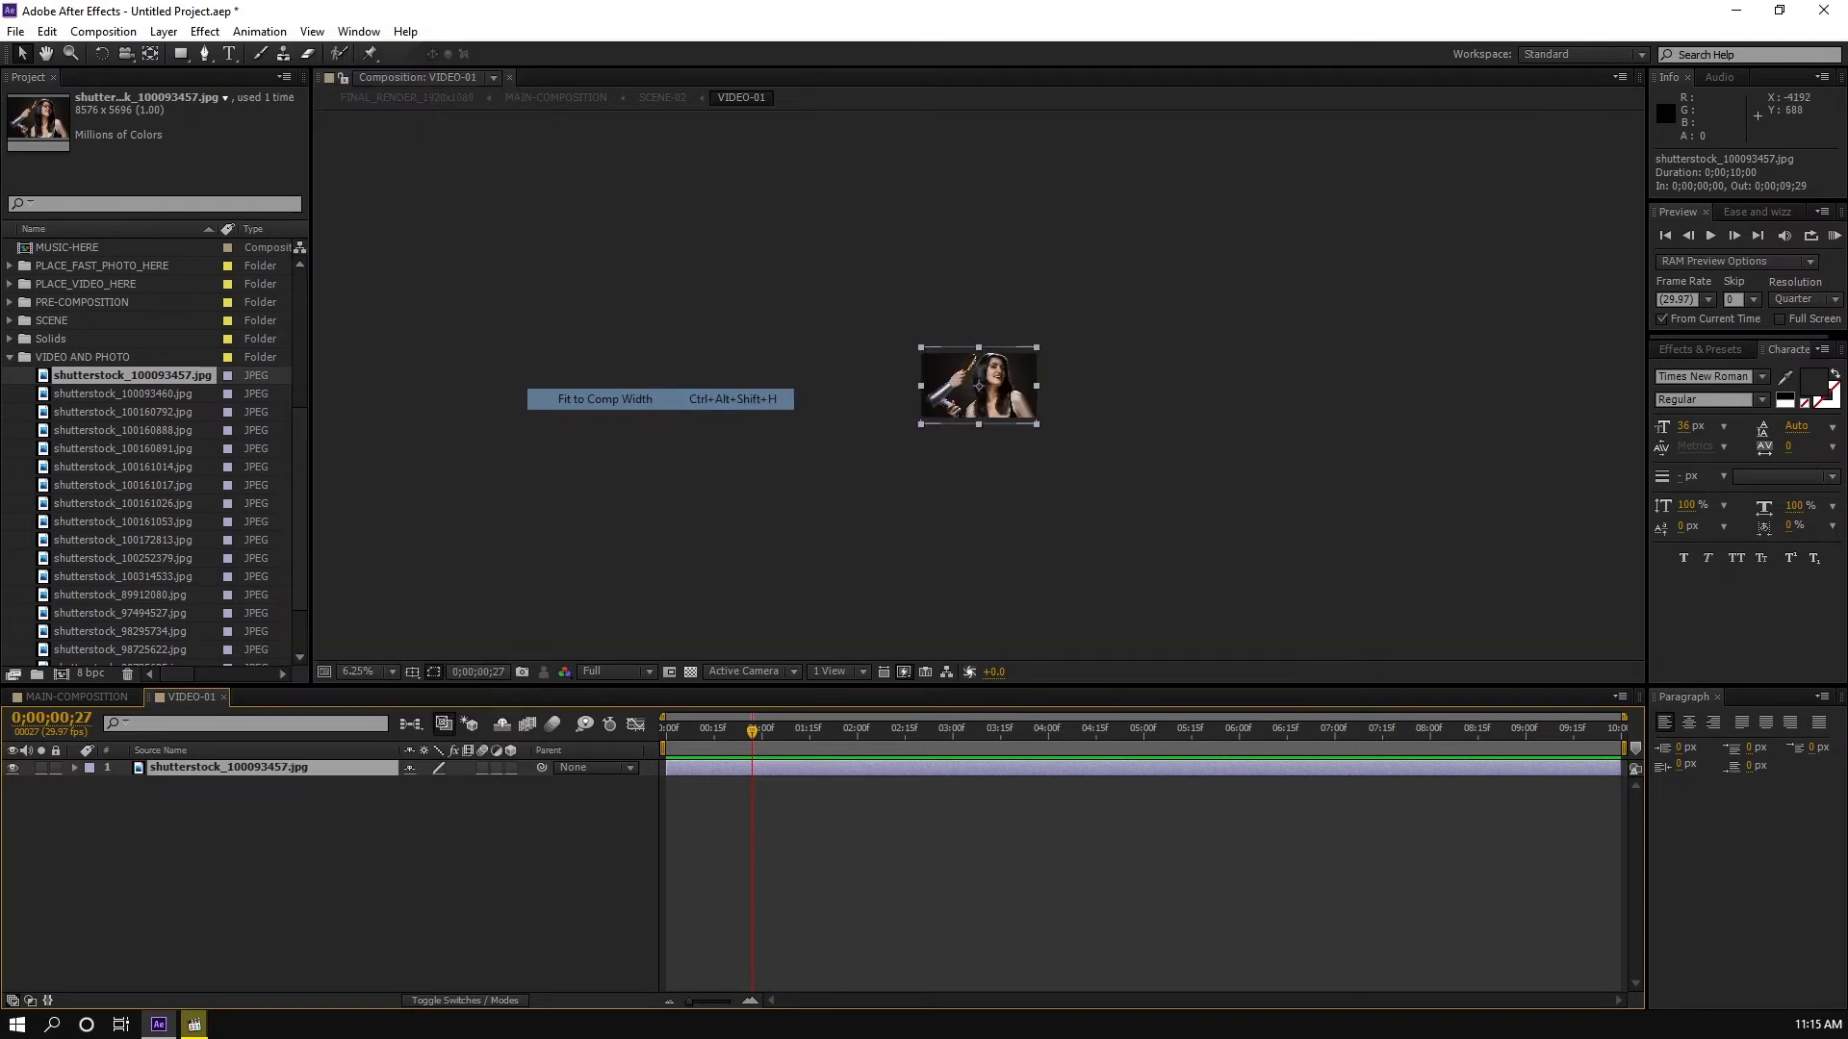
key(comma)
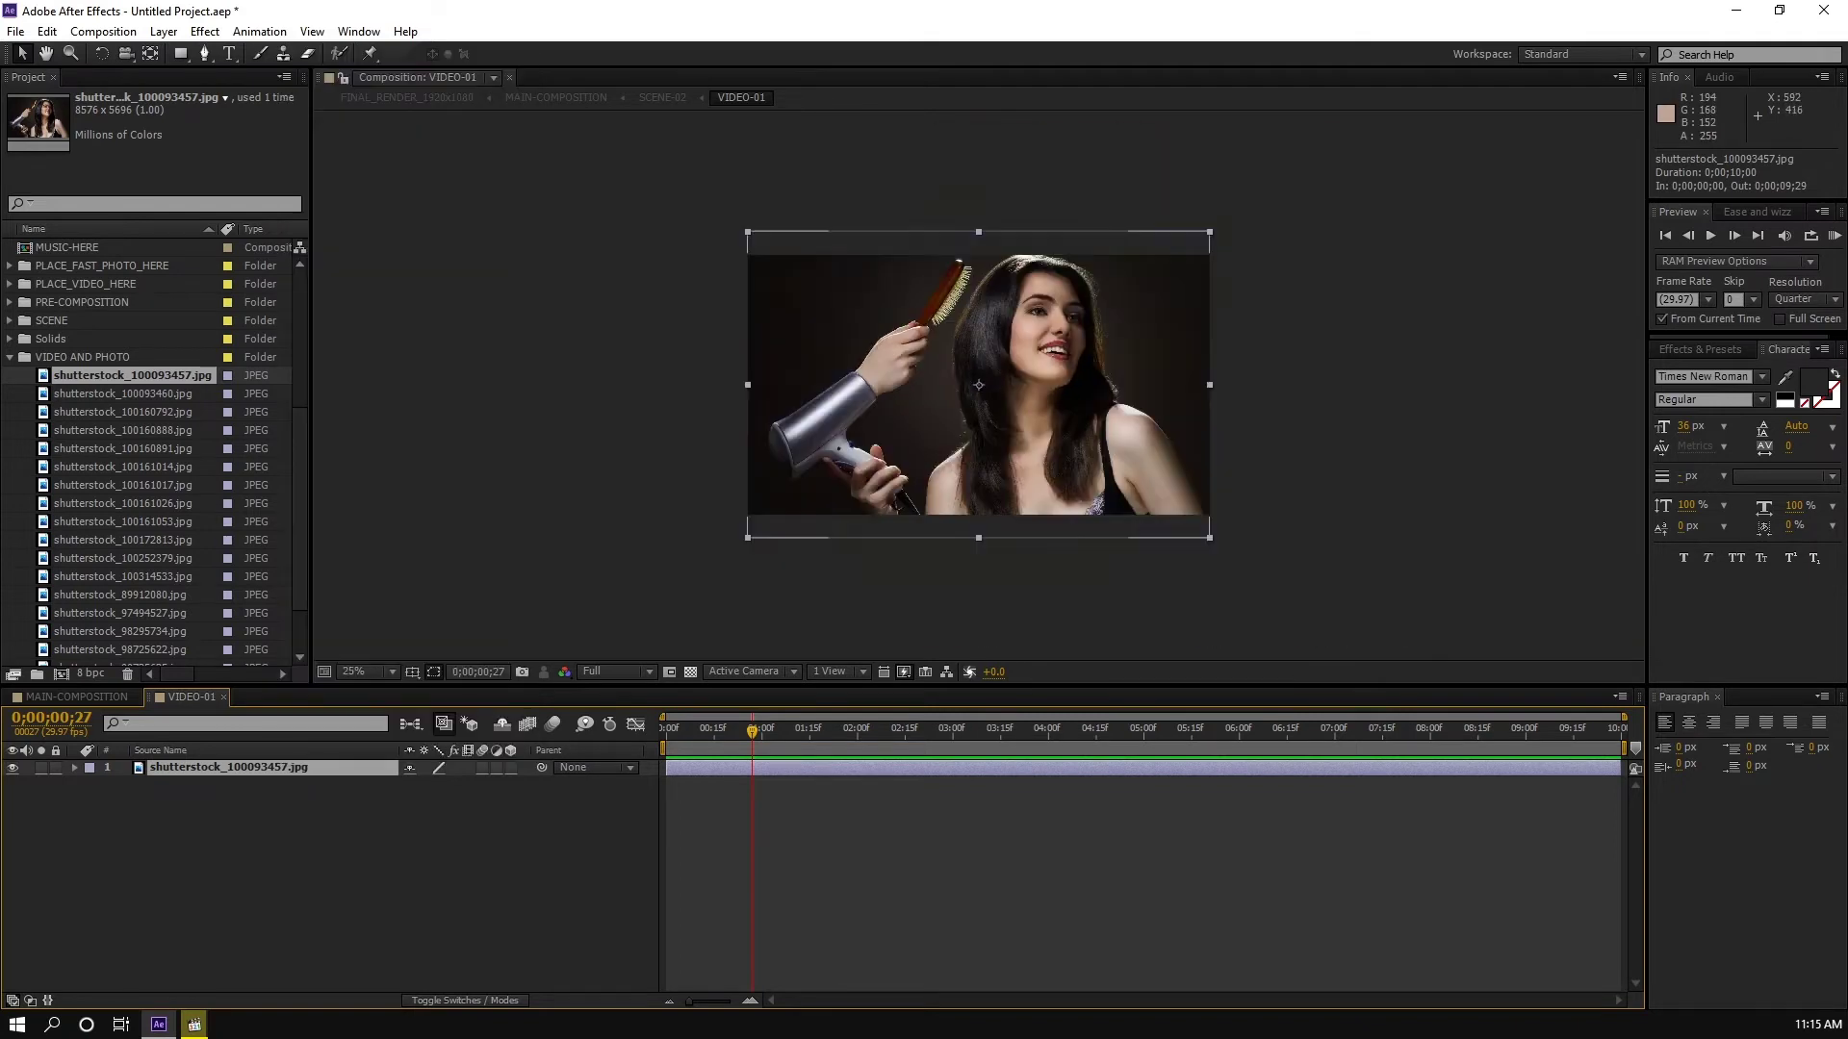
Step: Play back the fitted photo in VIDEO-01 and preview how it appears within SCENE-02 of MAIN-COMPOSITION
key(space)
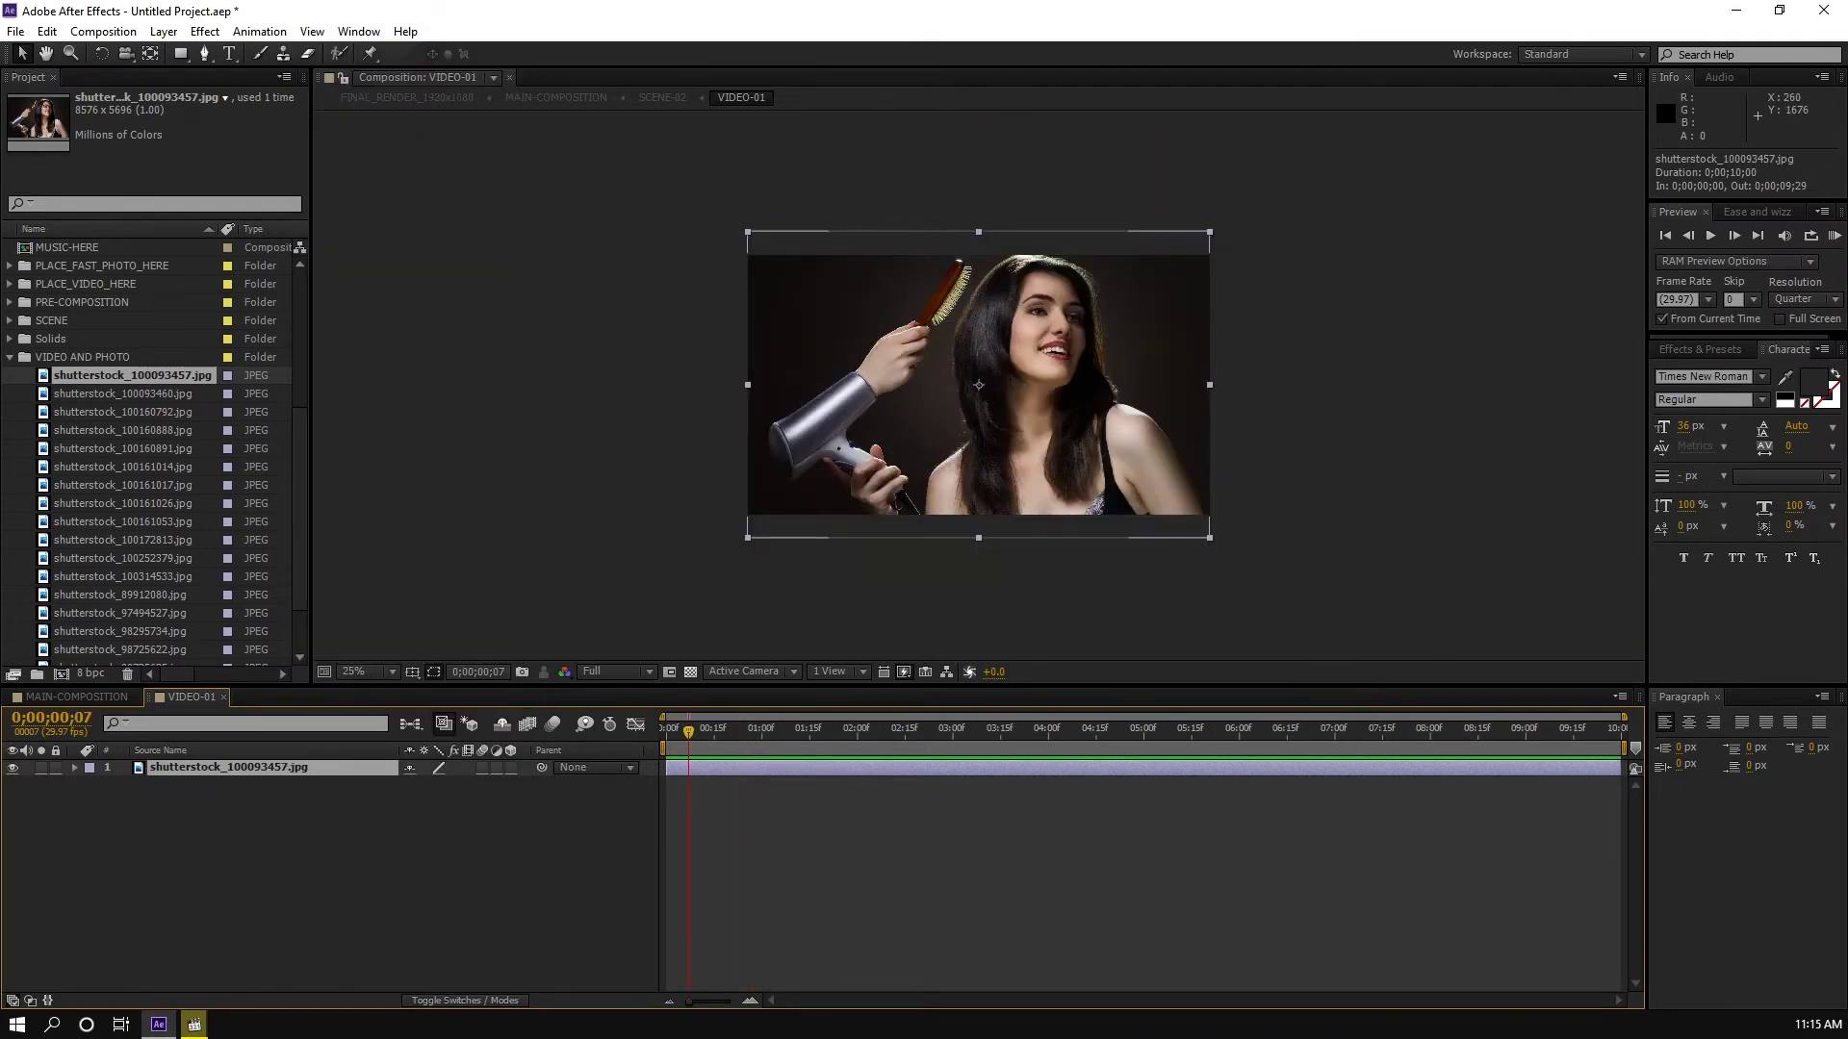
key(space)
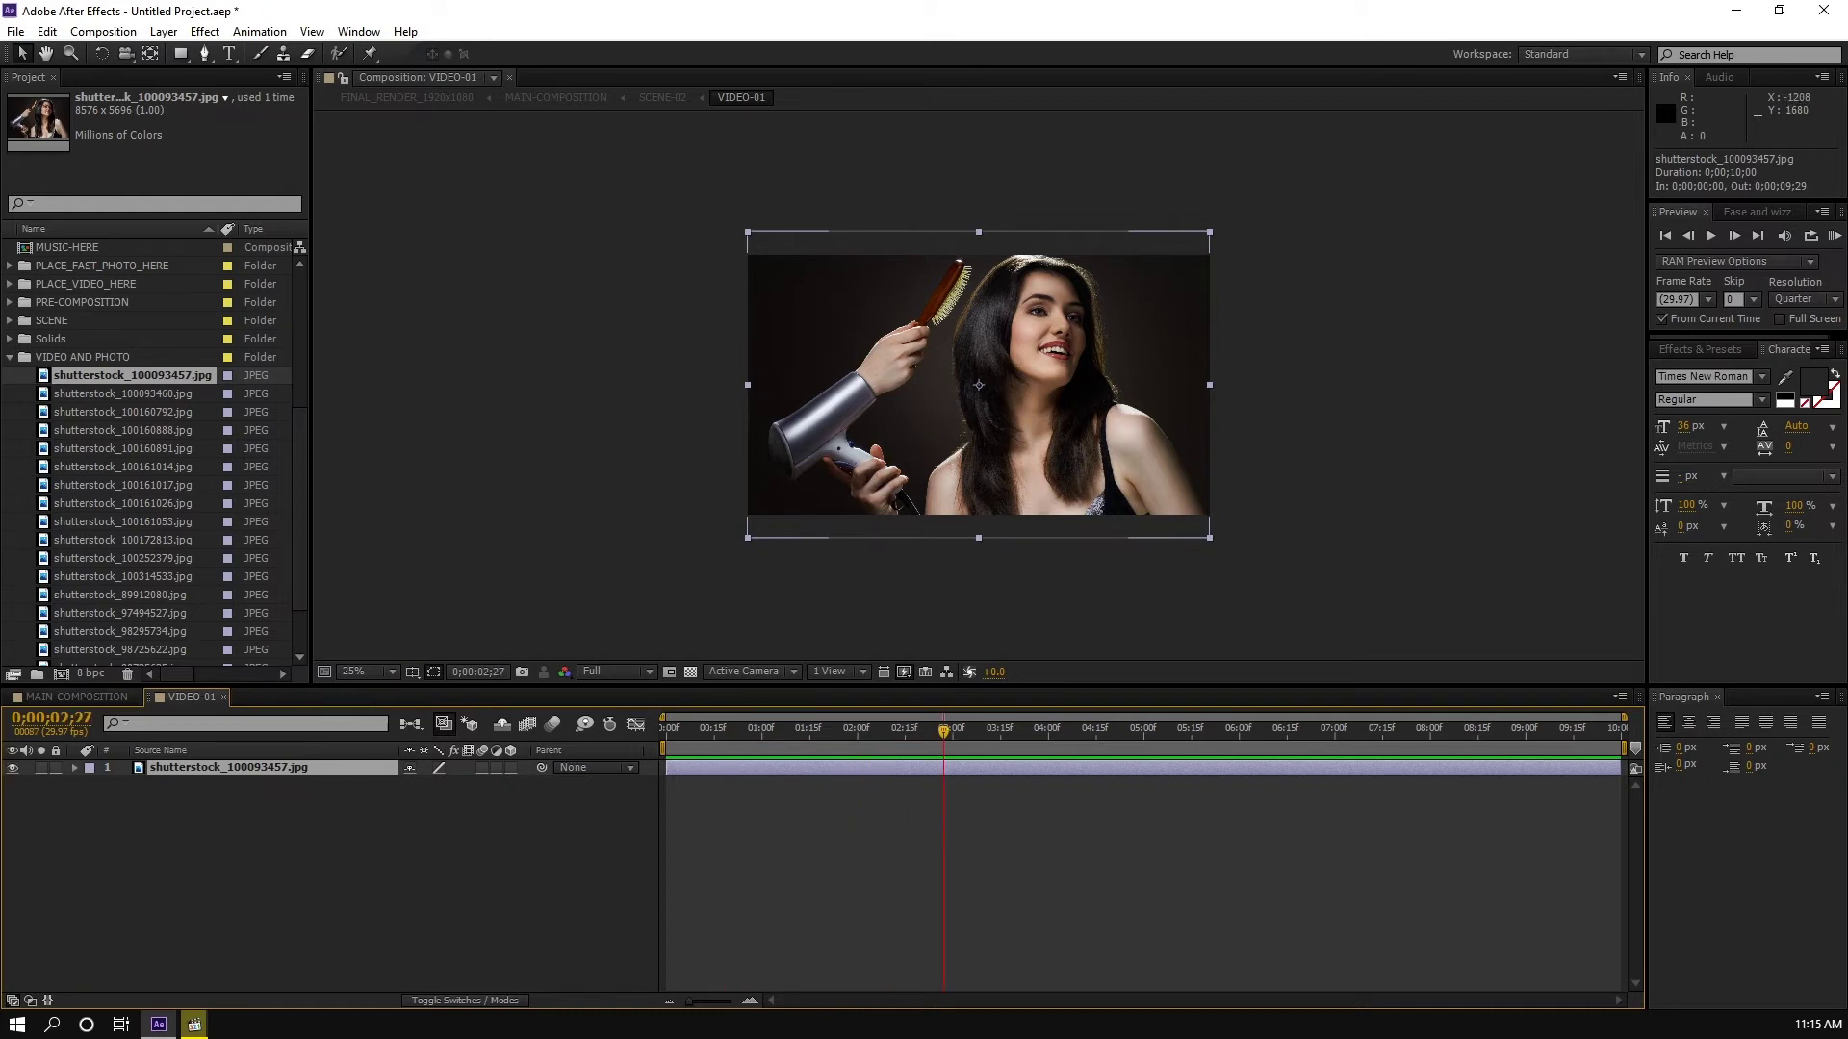
click(76, 697)
drag(641, 731, 656, 731)
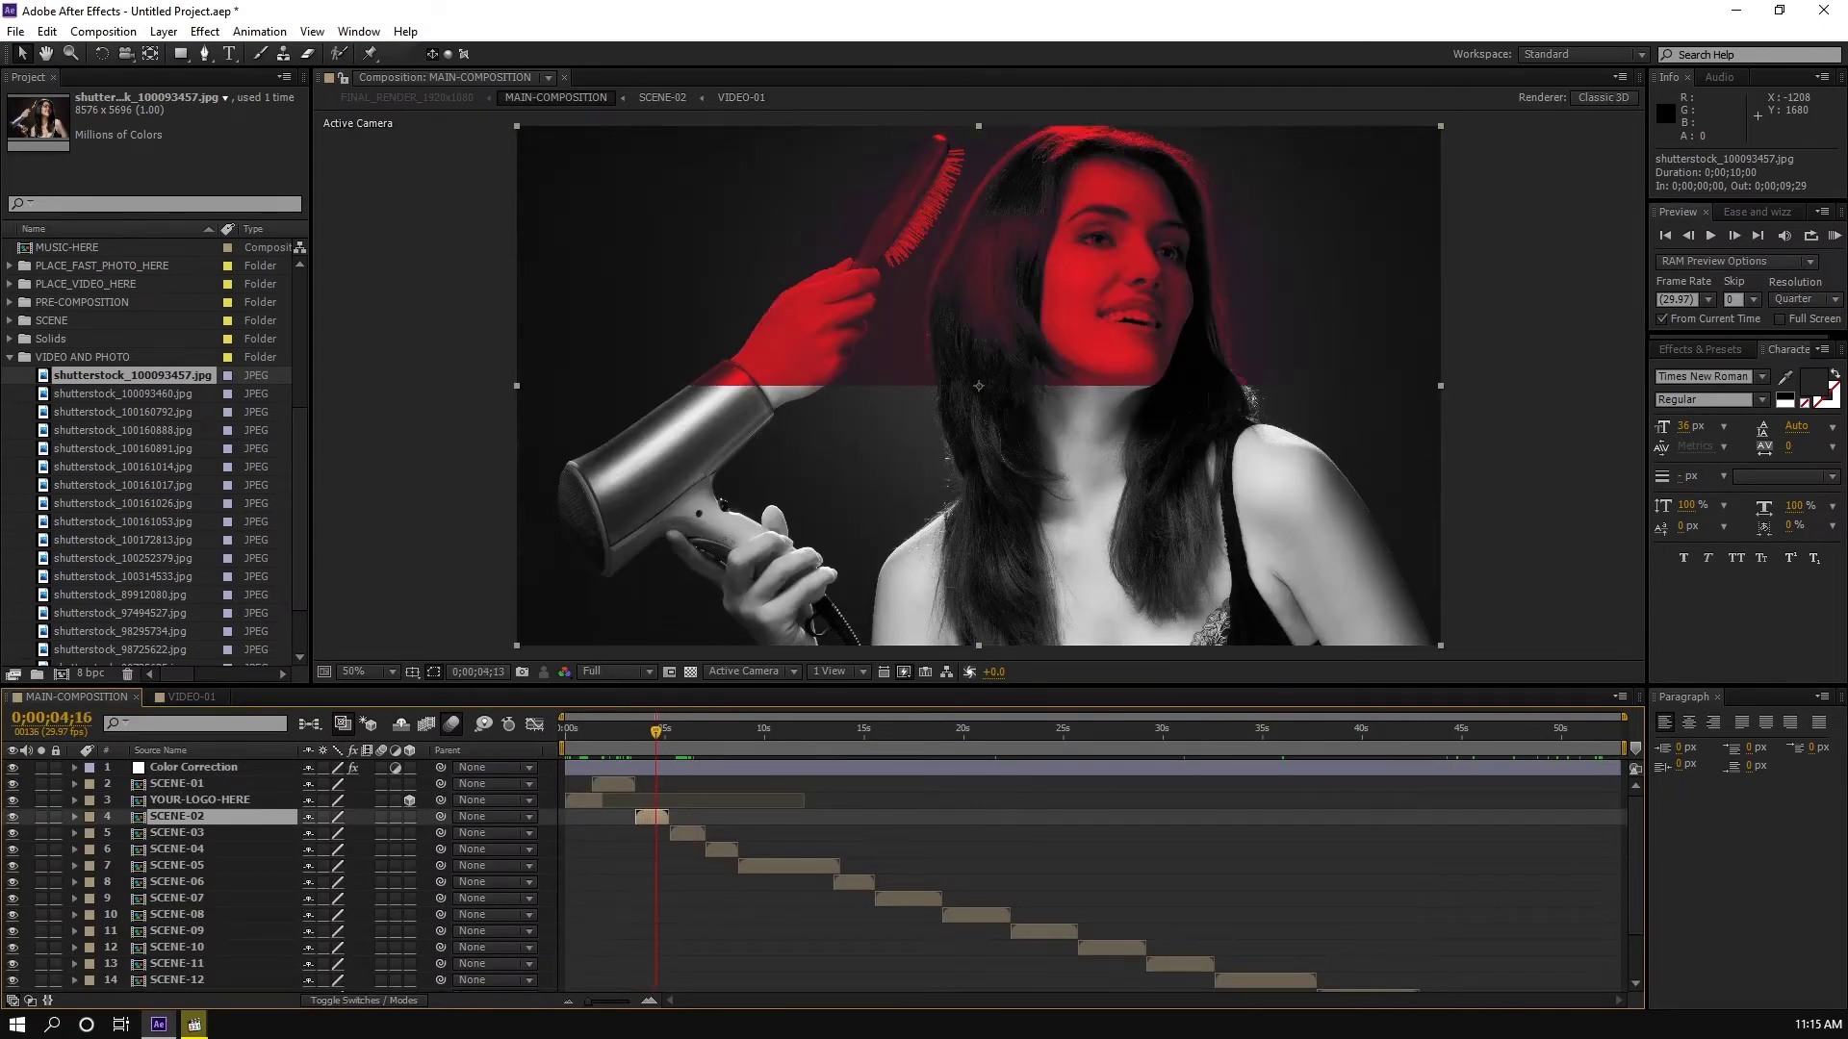
key(space)
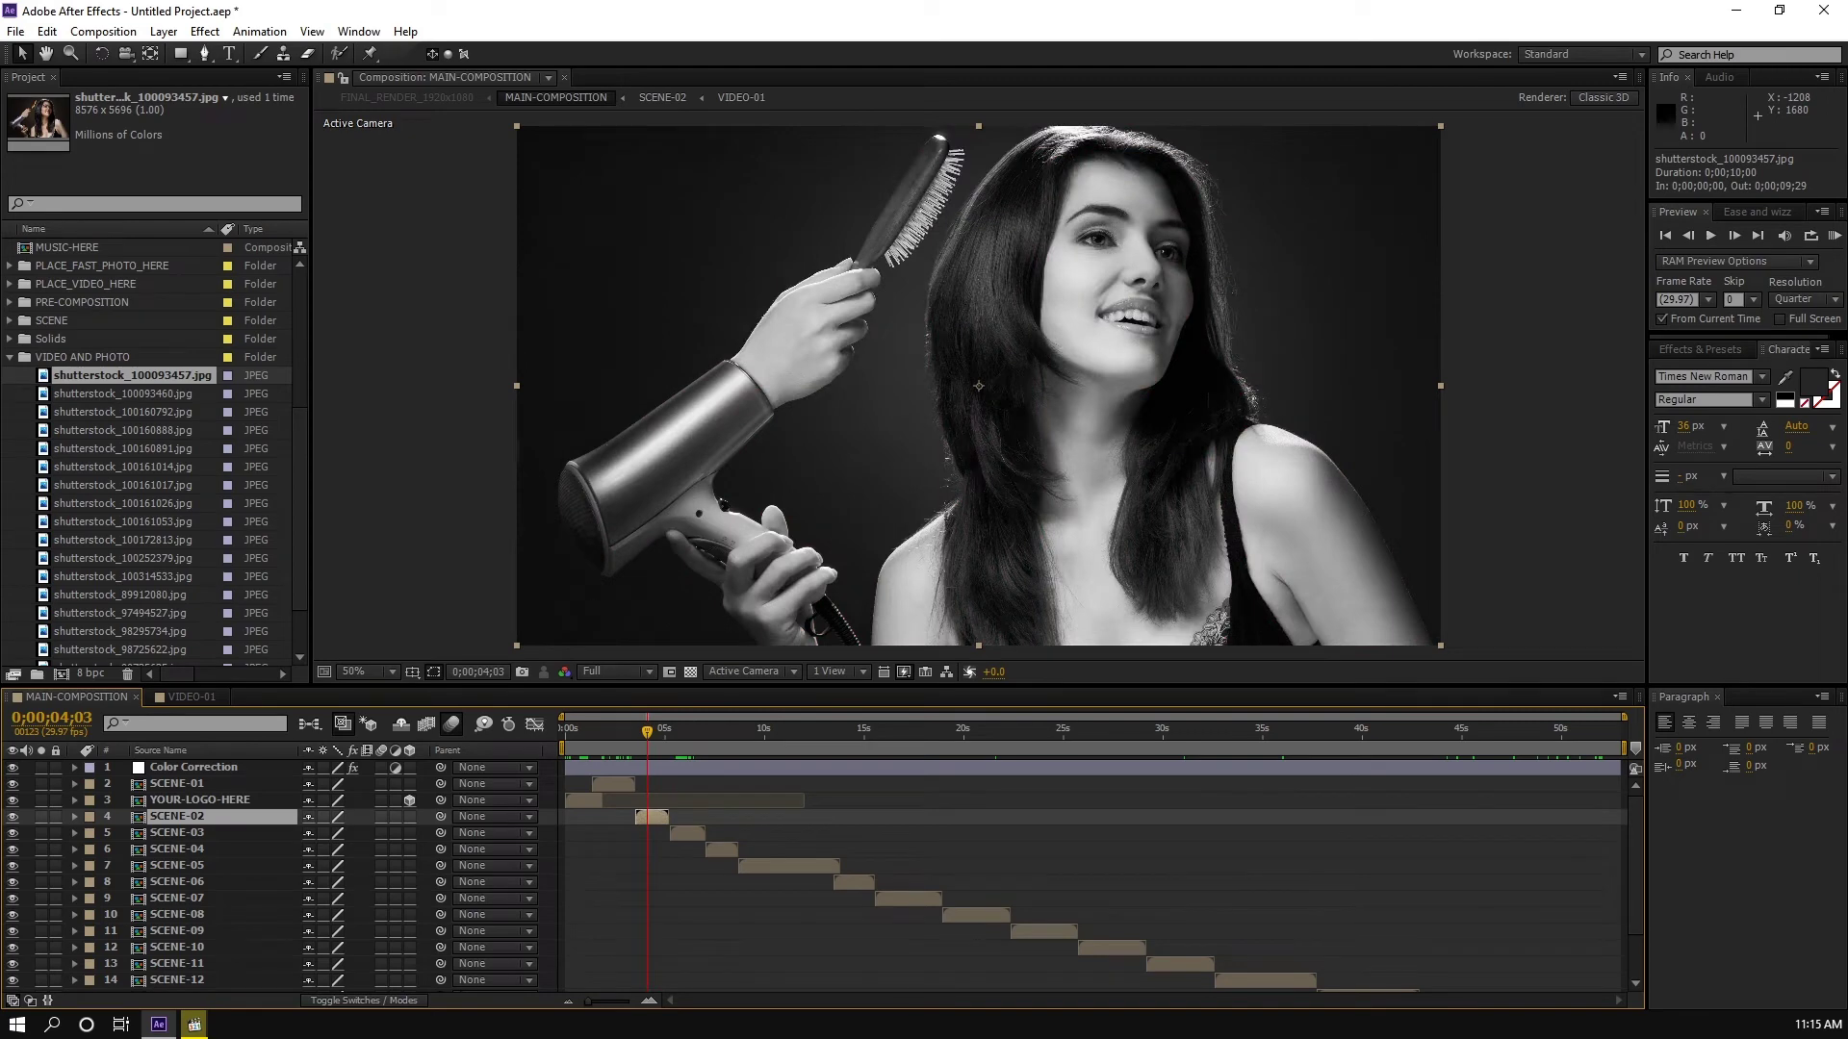
key(shift+Page_Up)
key(space)
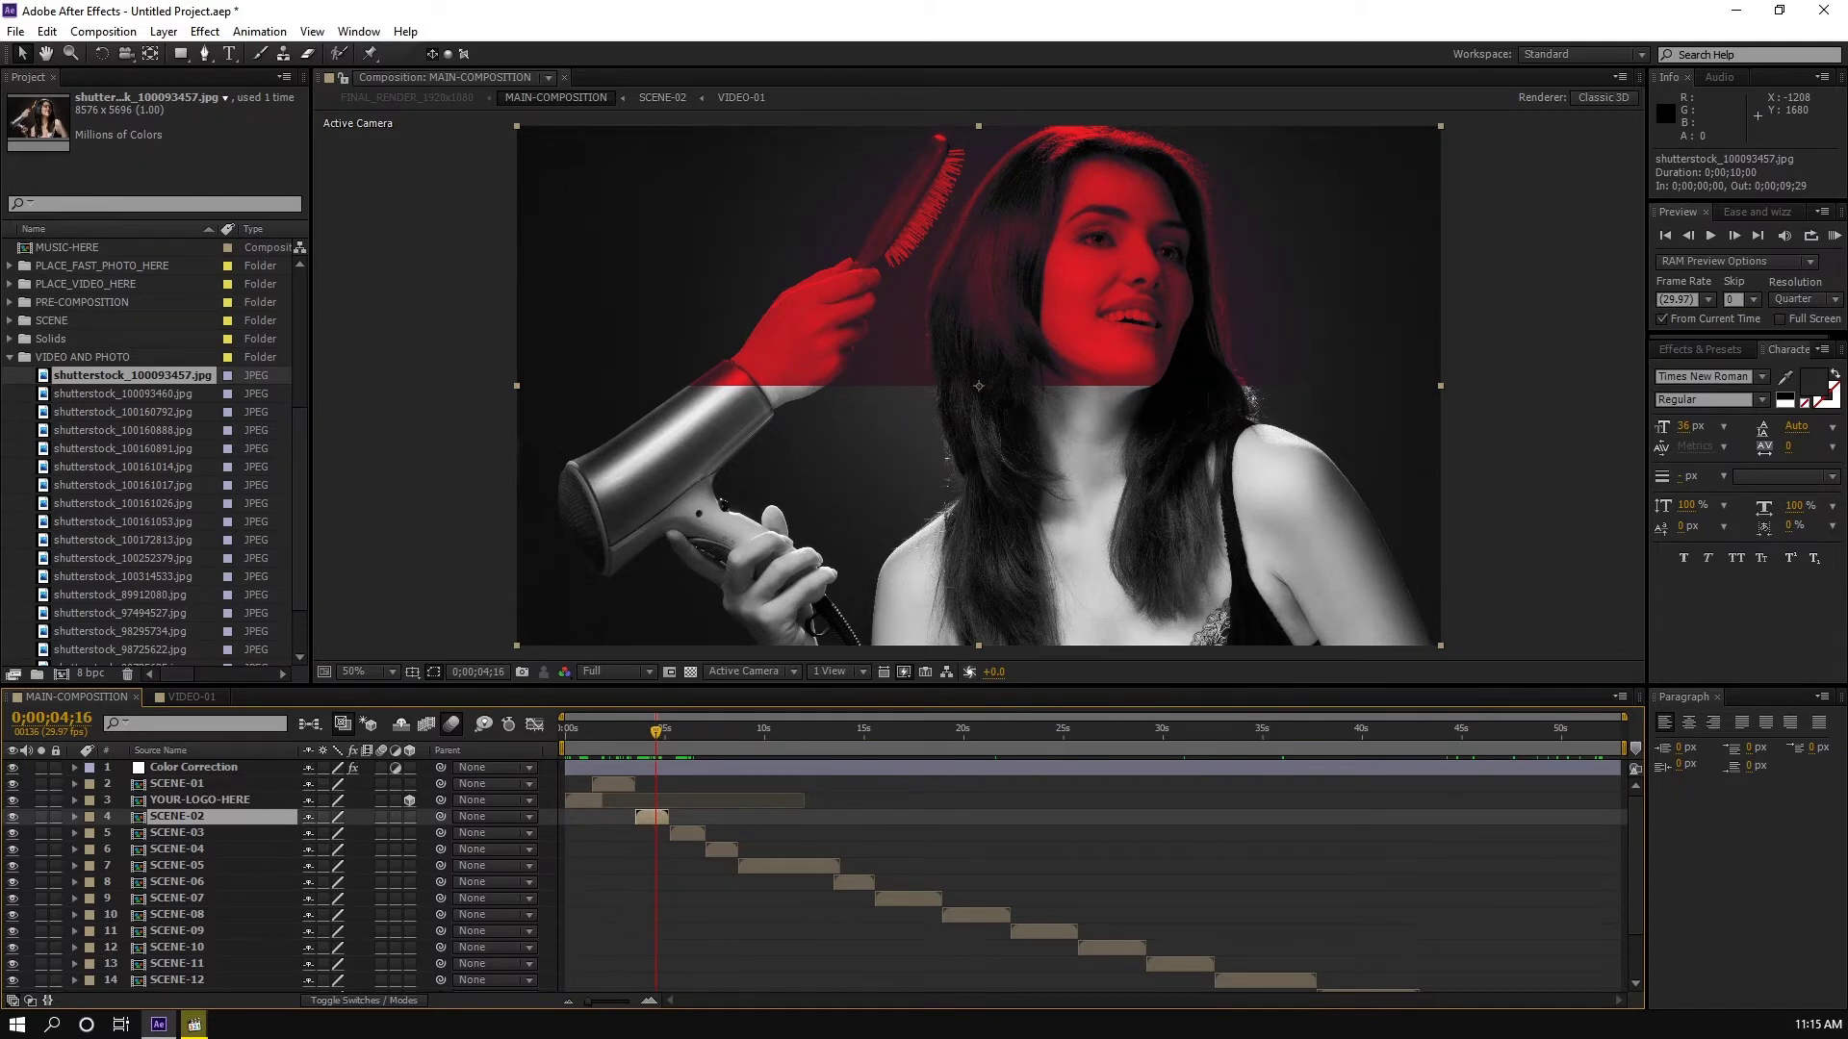
mouse_move(657, 732)
mouse_down()
mouse_move(633, 733)
mouse_move(649, 733)
mouse_up()
Step: In VIDEO-01, keyframe the photo's Scale at the composition start and set it to 26.4% at 0;00;05;01
click(192, 697)
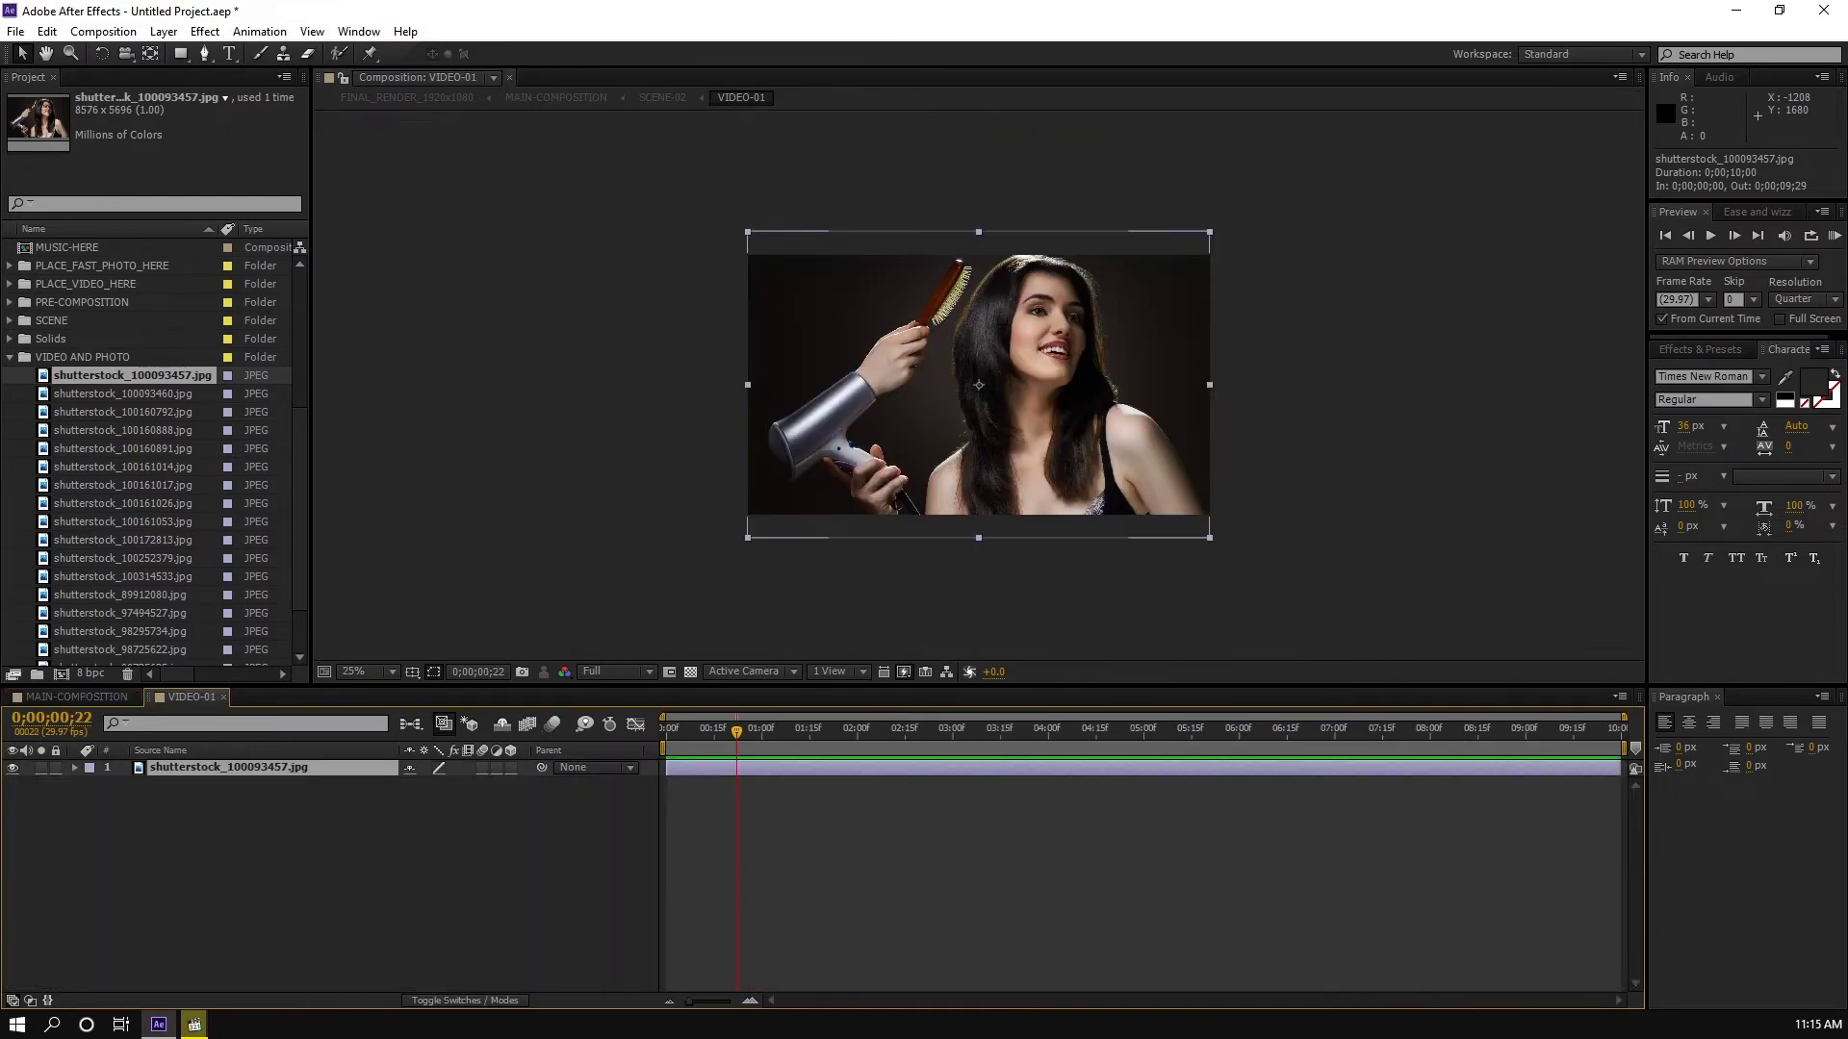
key(Home)
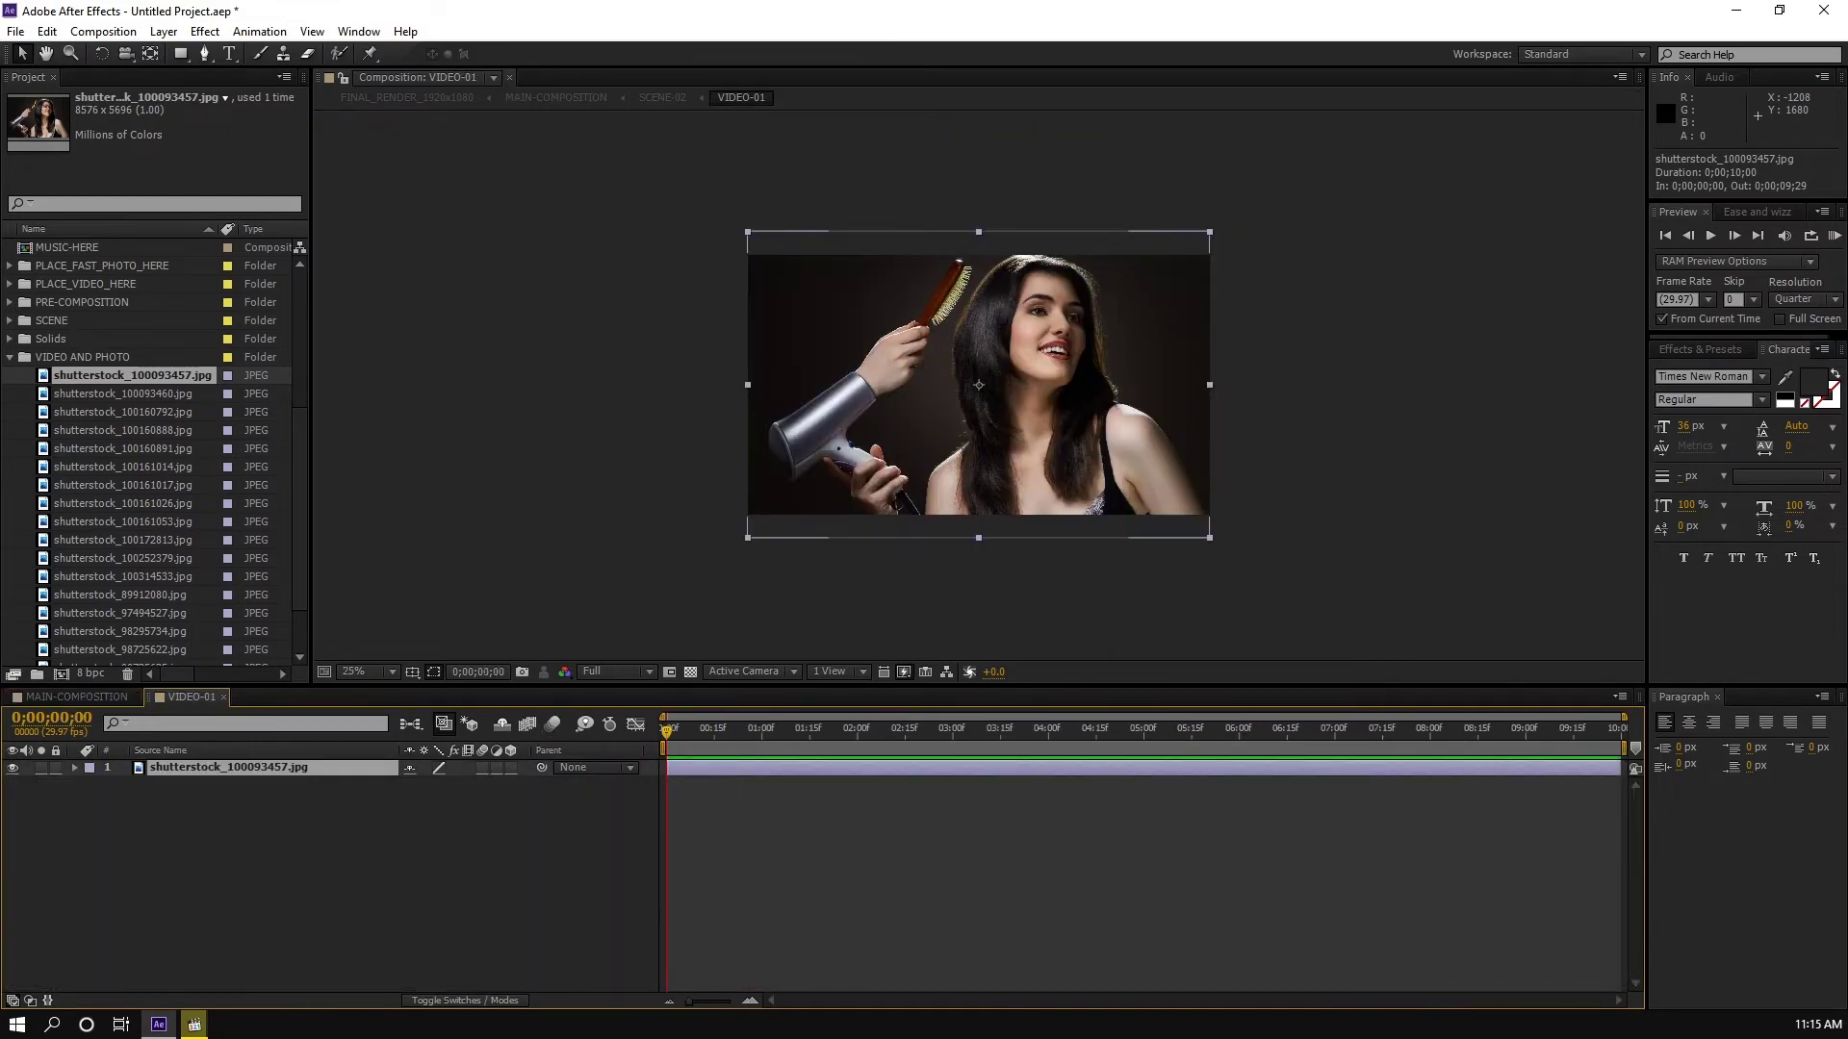
key(s)
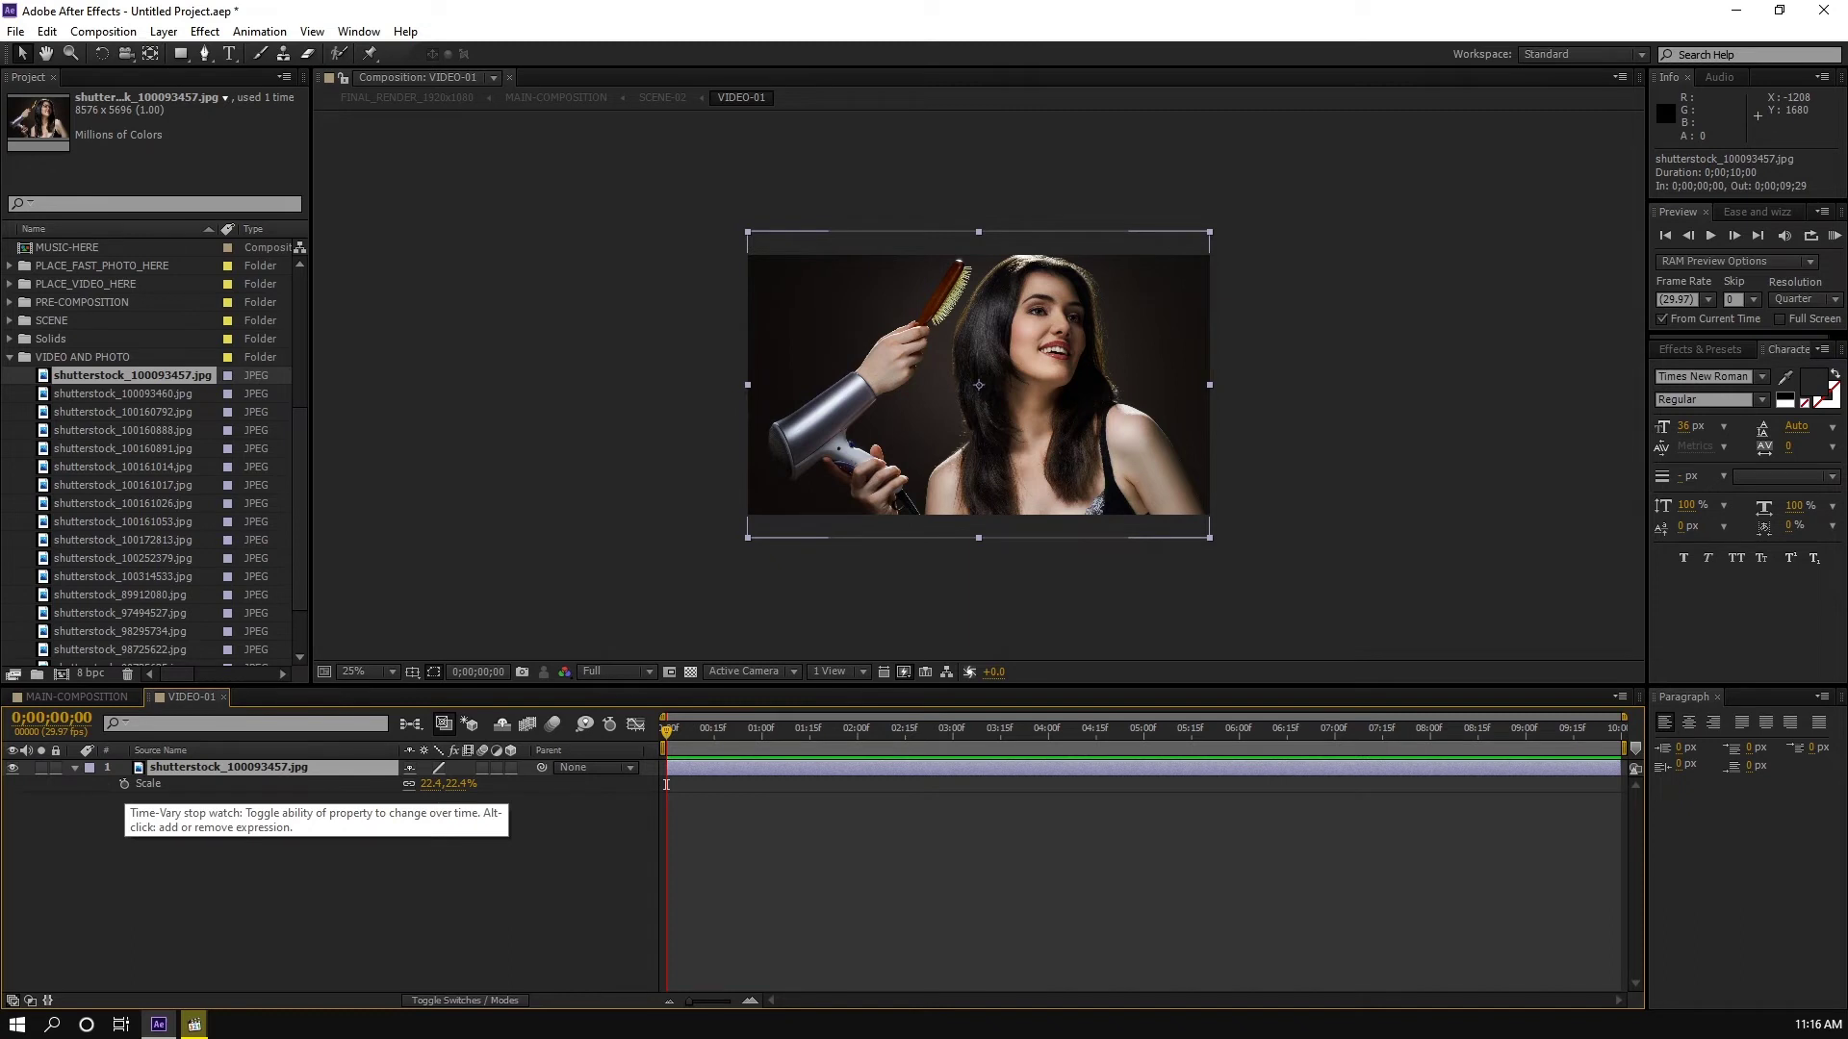
click(124, 784)
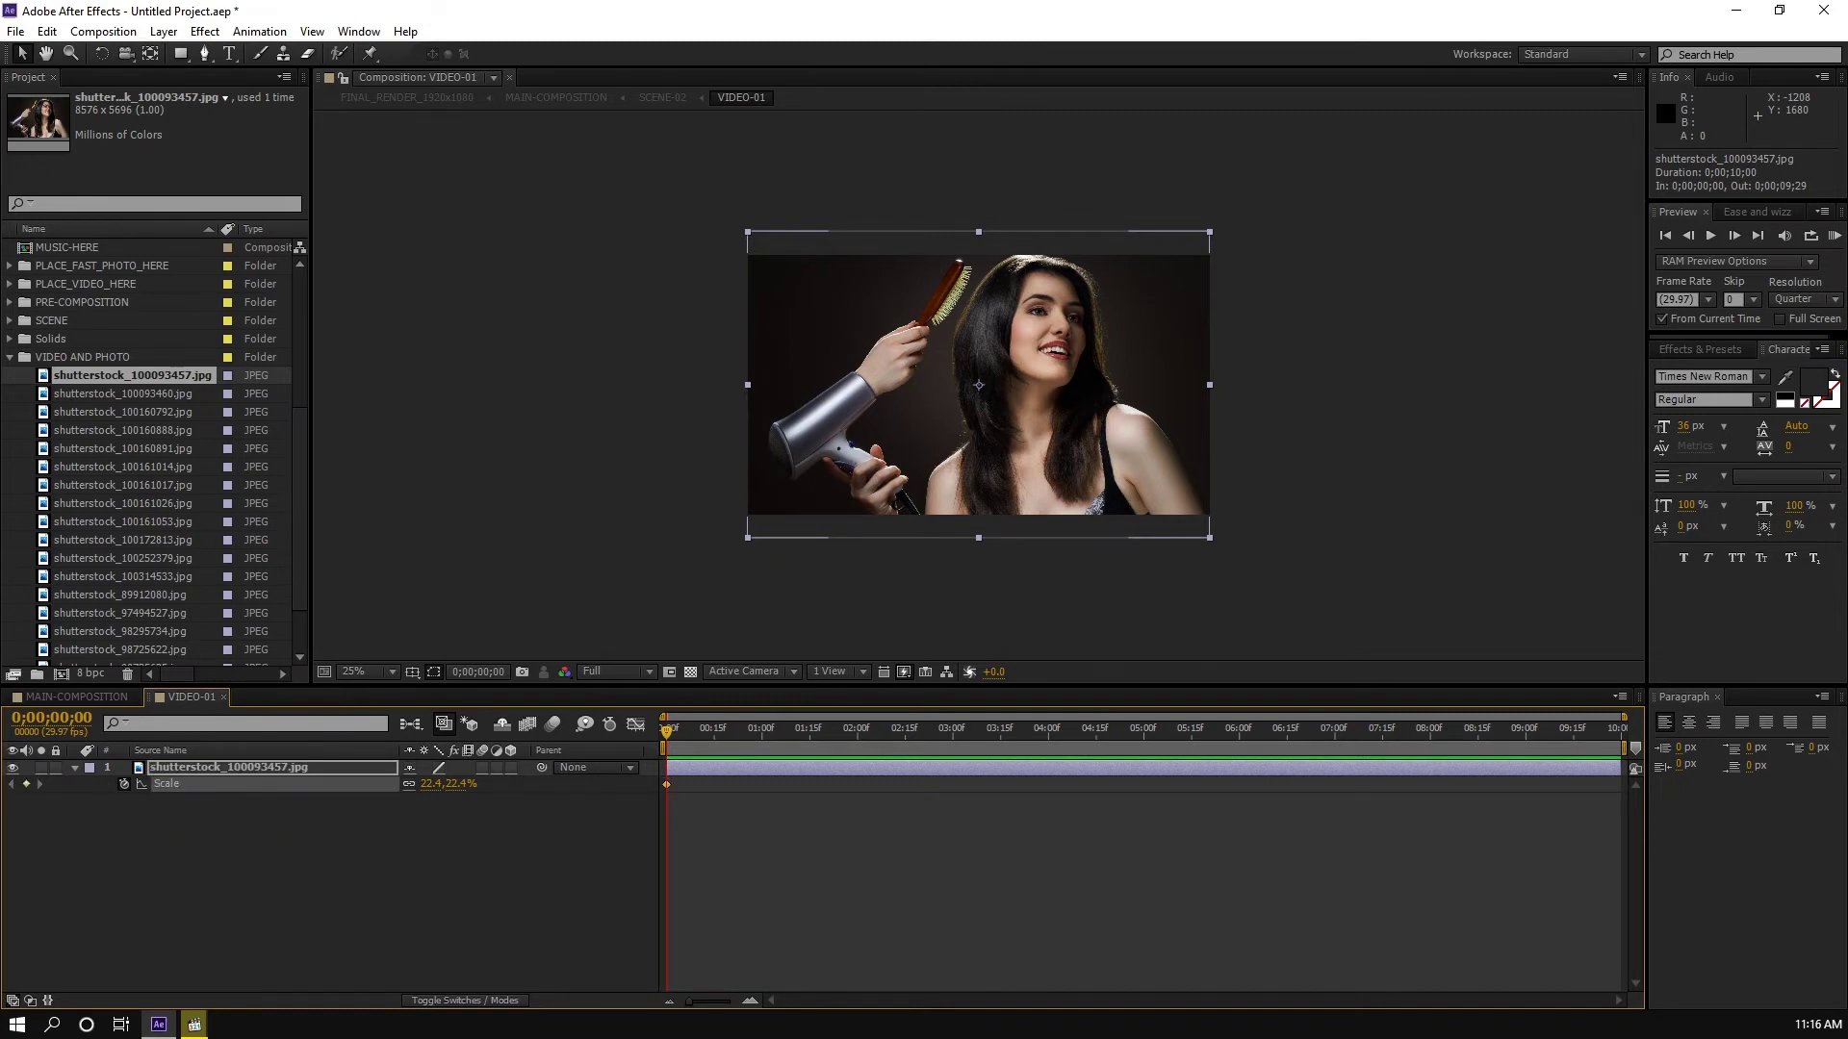
drag(667, 732, 1146, 731)
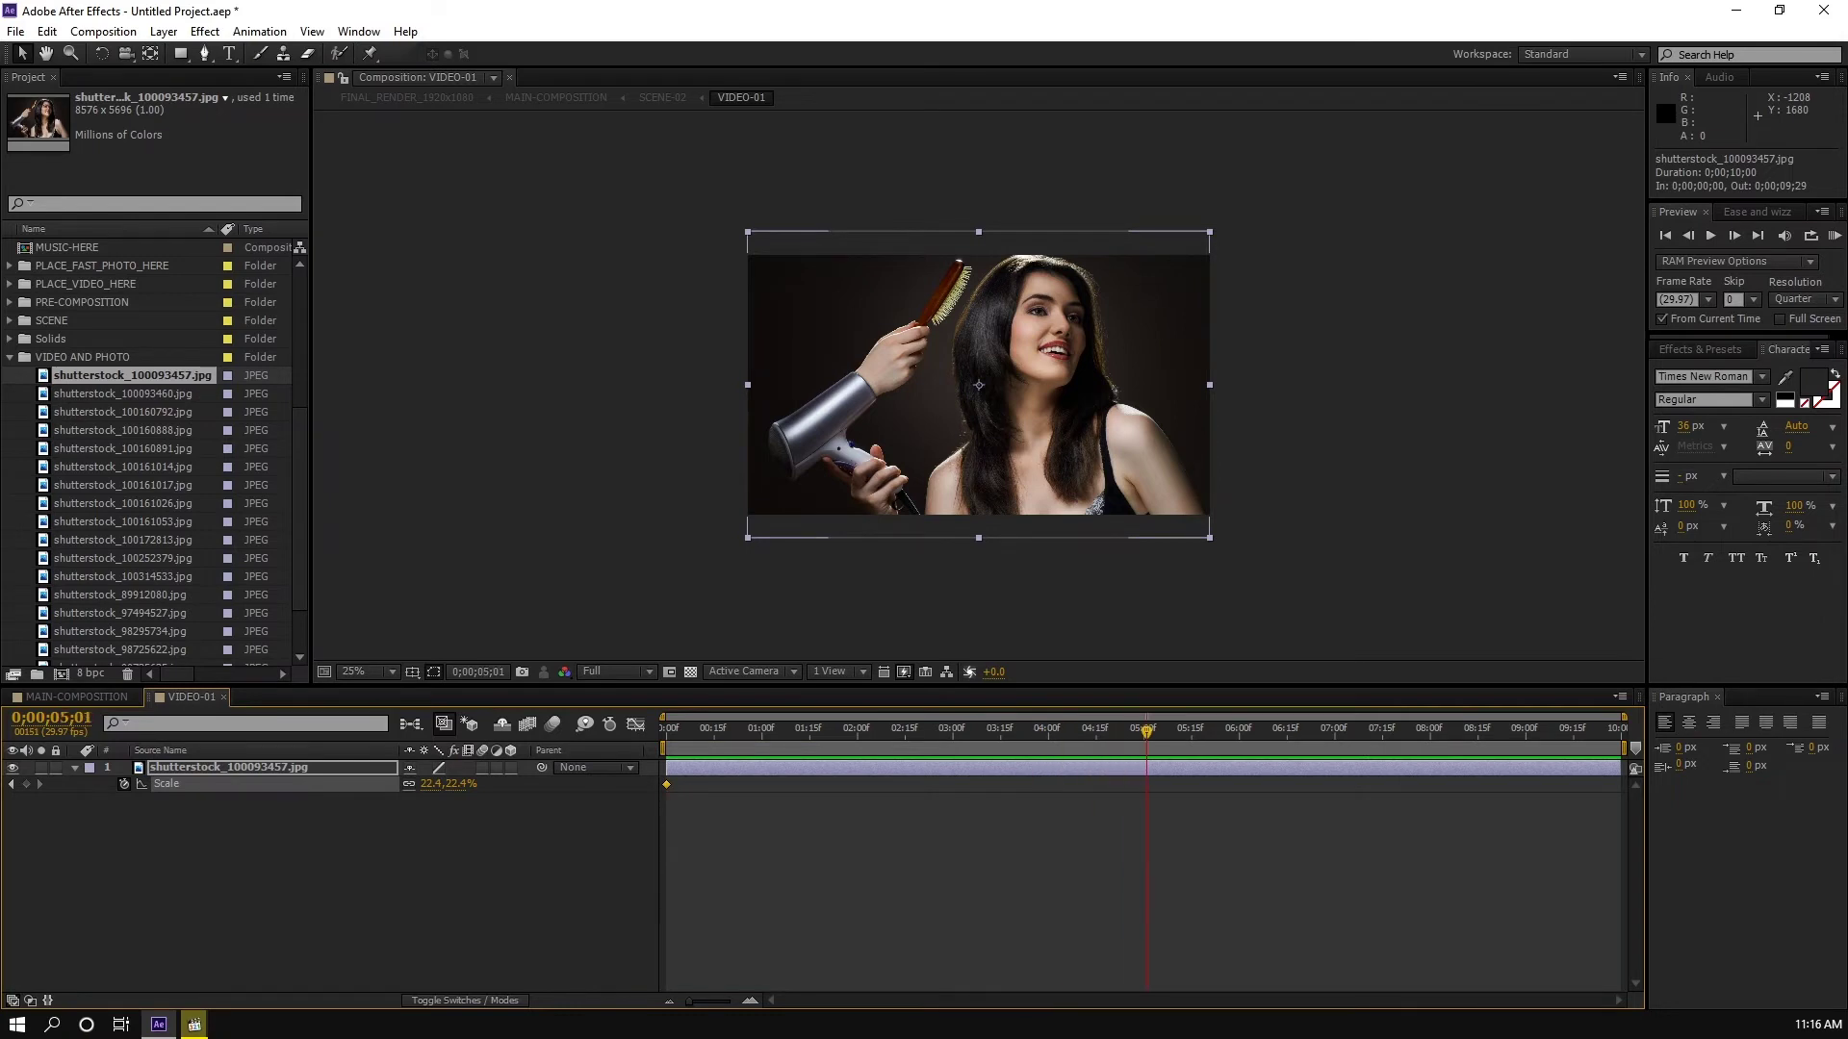
drag(432, 785, 435, 784)
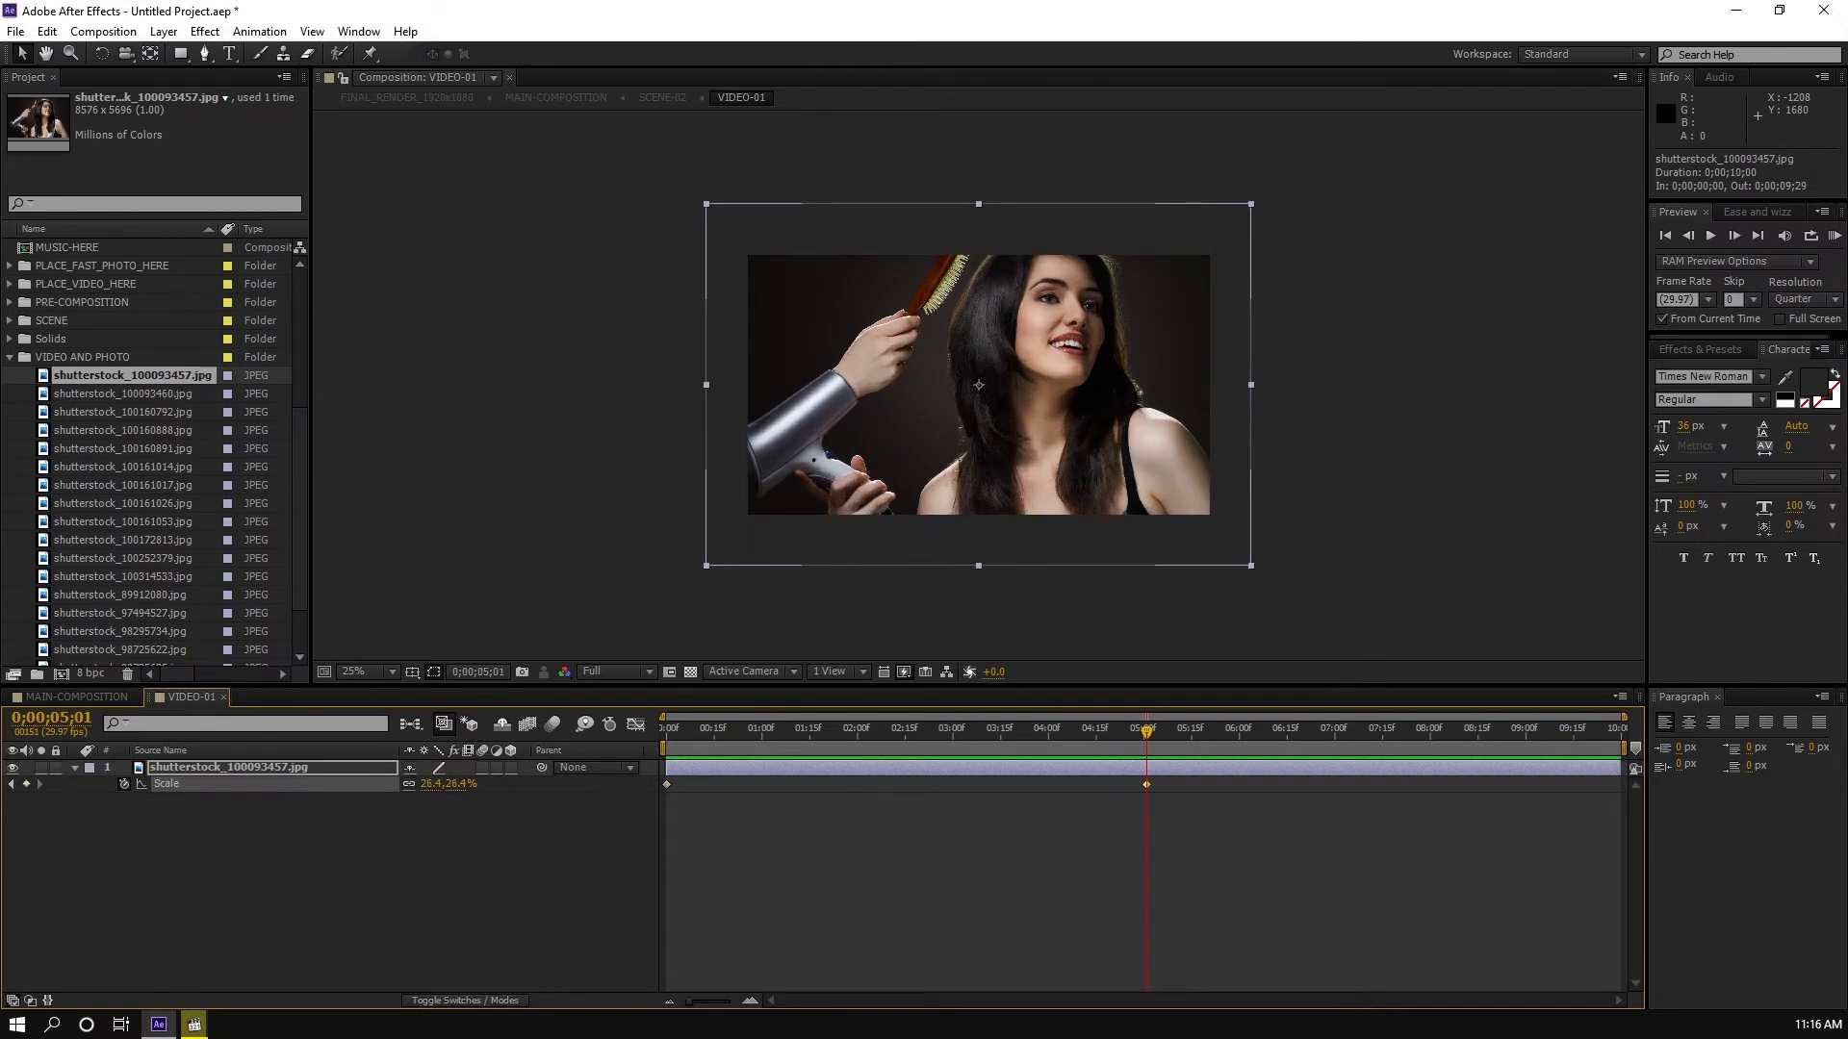
click(1444, 866)
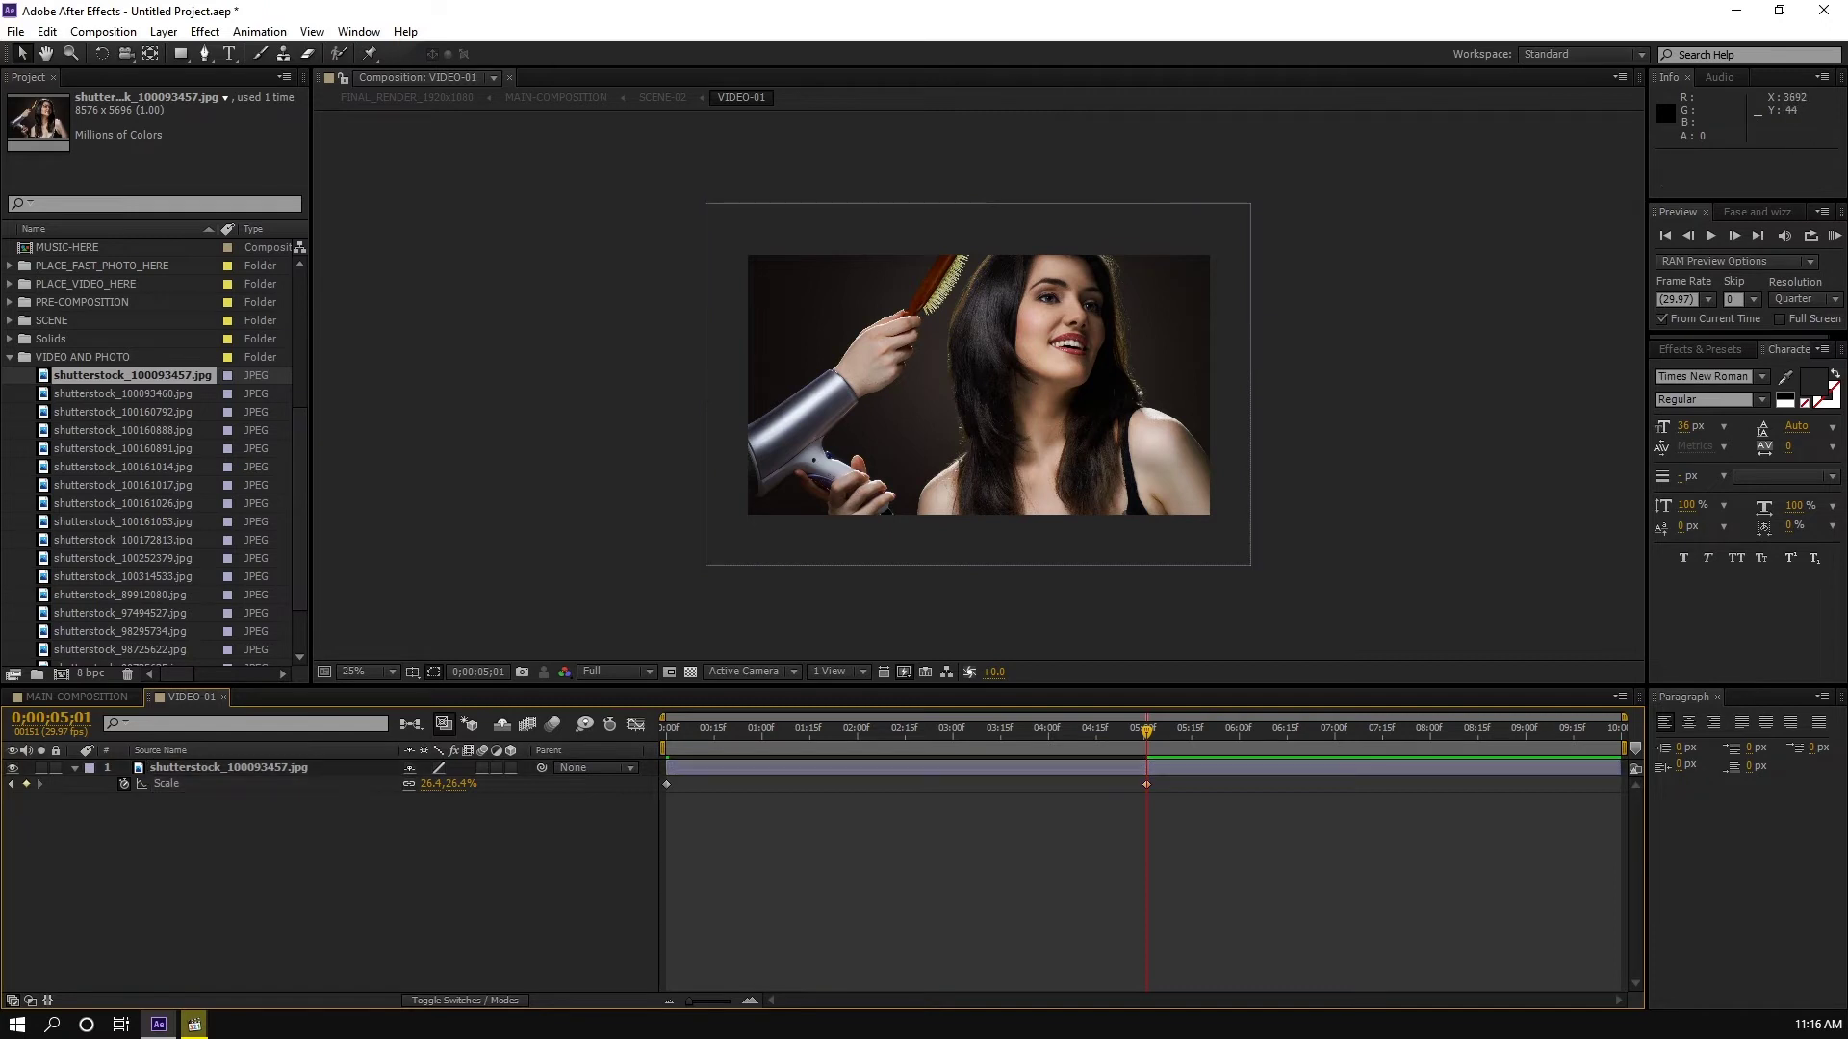
Step: Preview the photo's scale animation from the start of VIDEO-01 and scrub back through it
click(1665, 235)
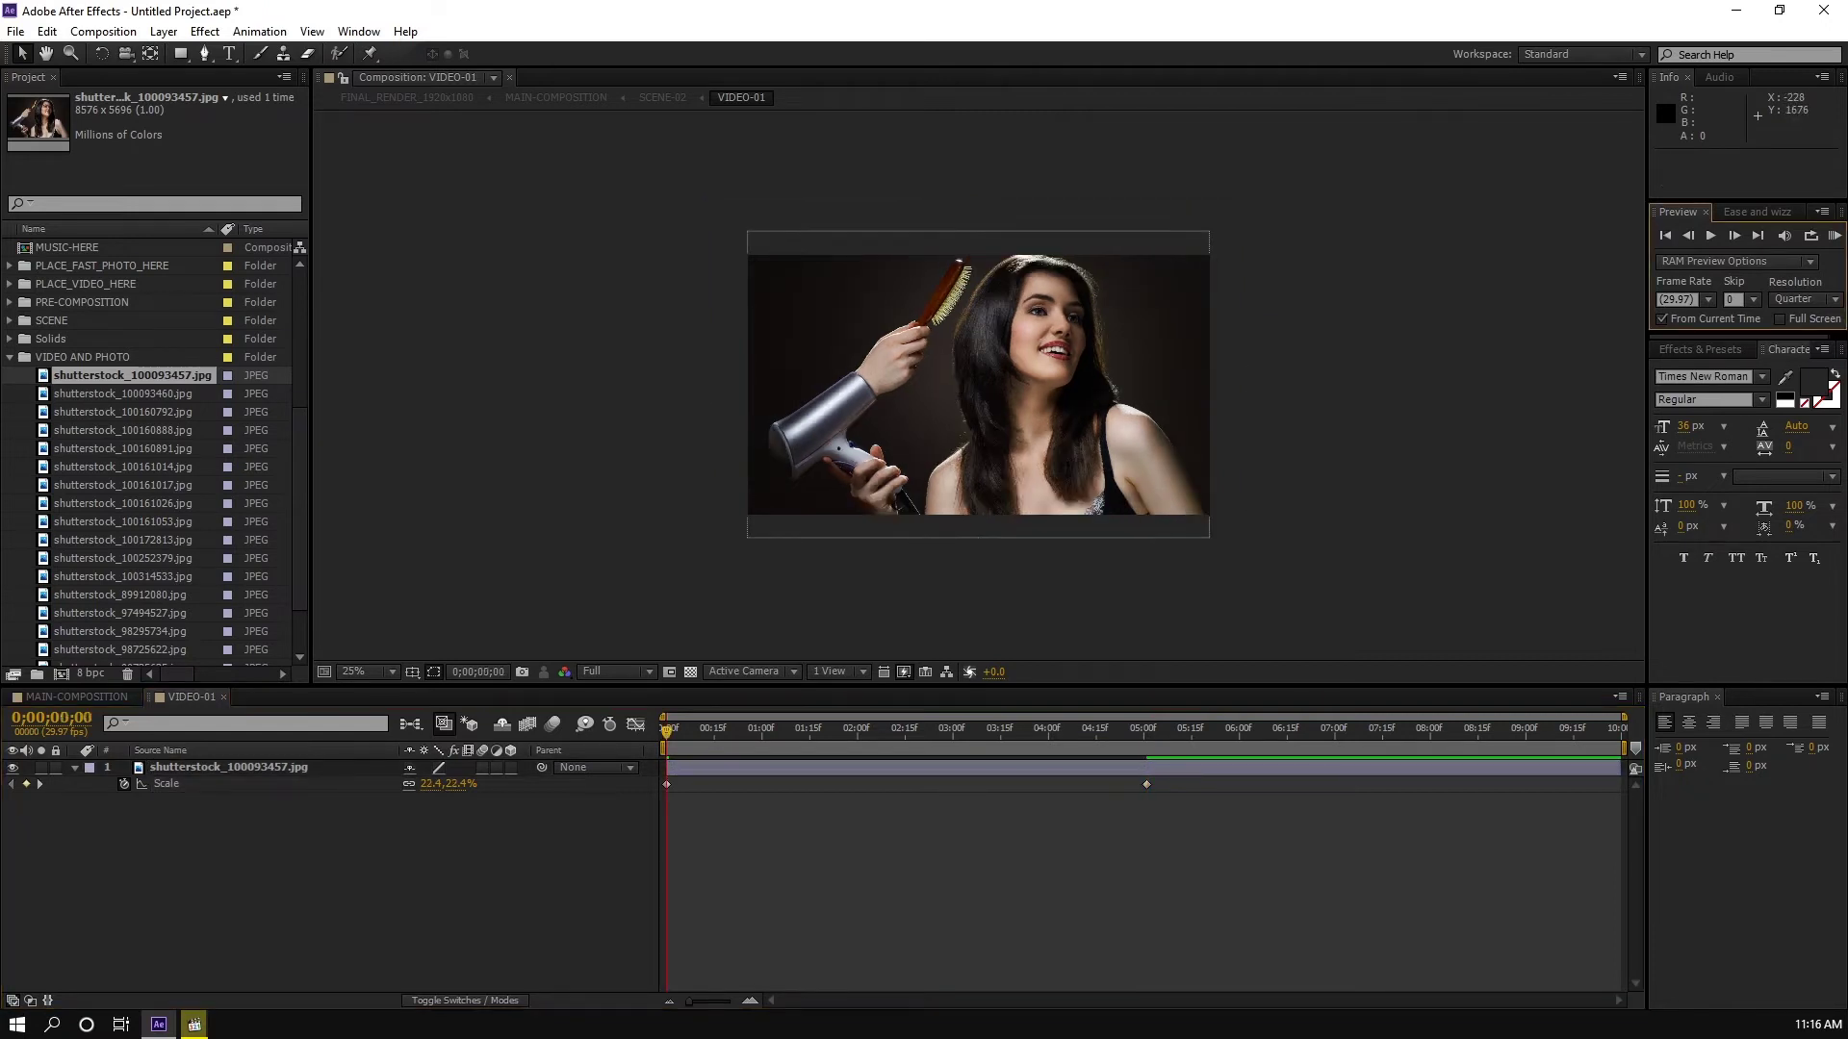
click(1834, 236)
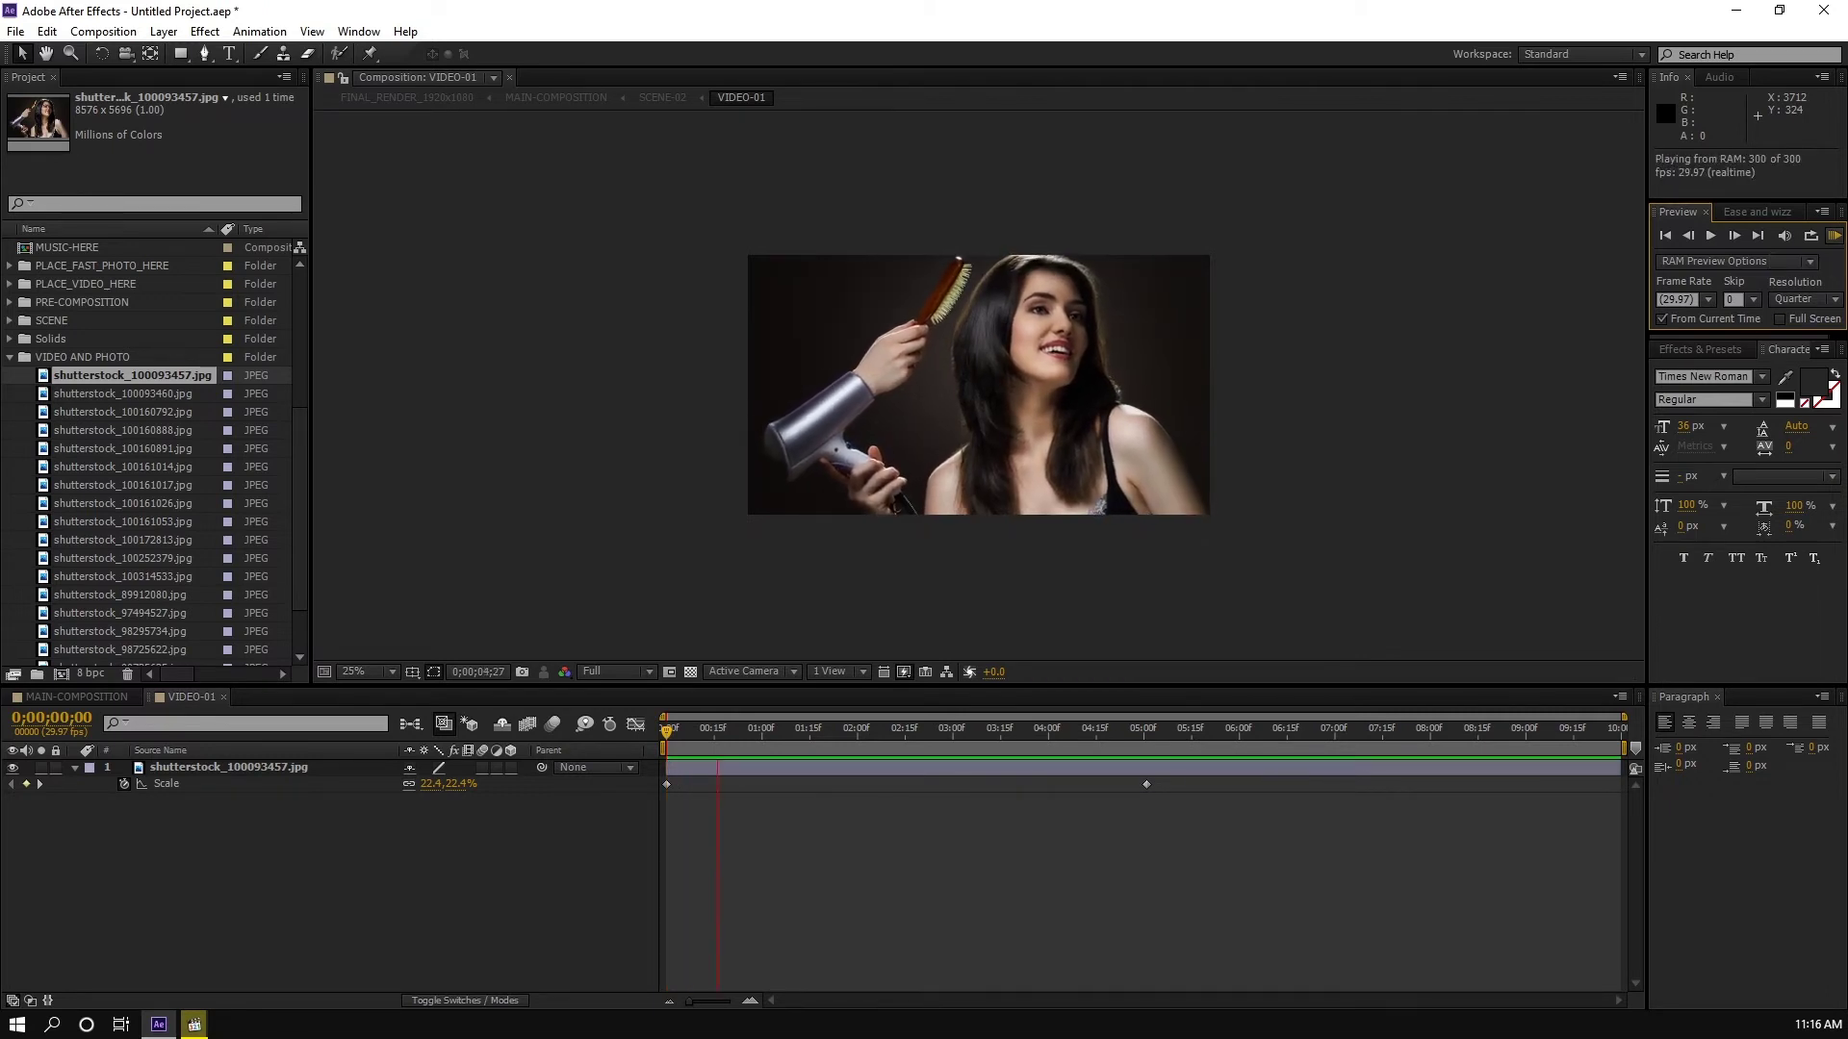
key(space)
key(space)
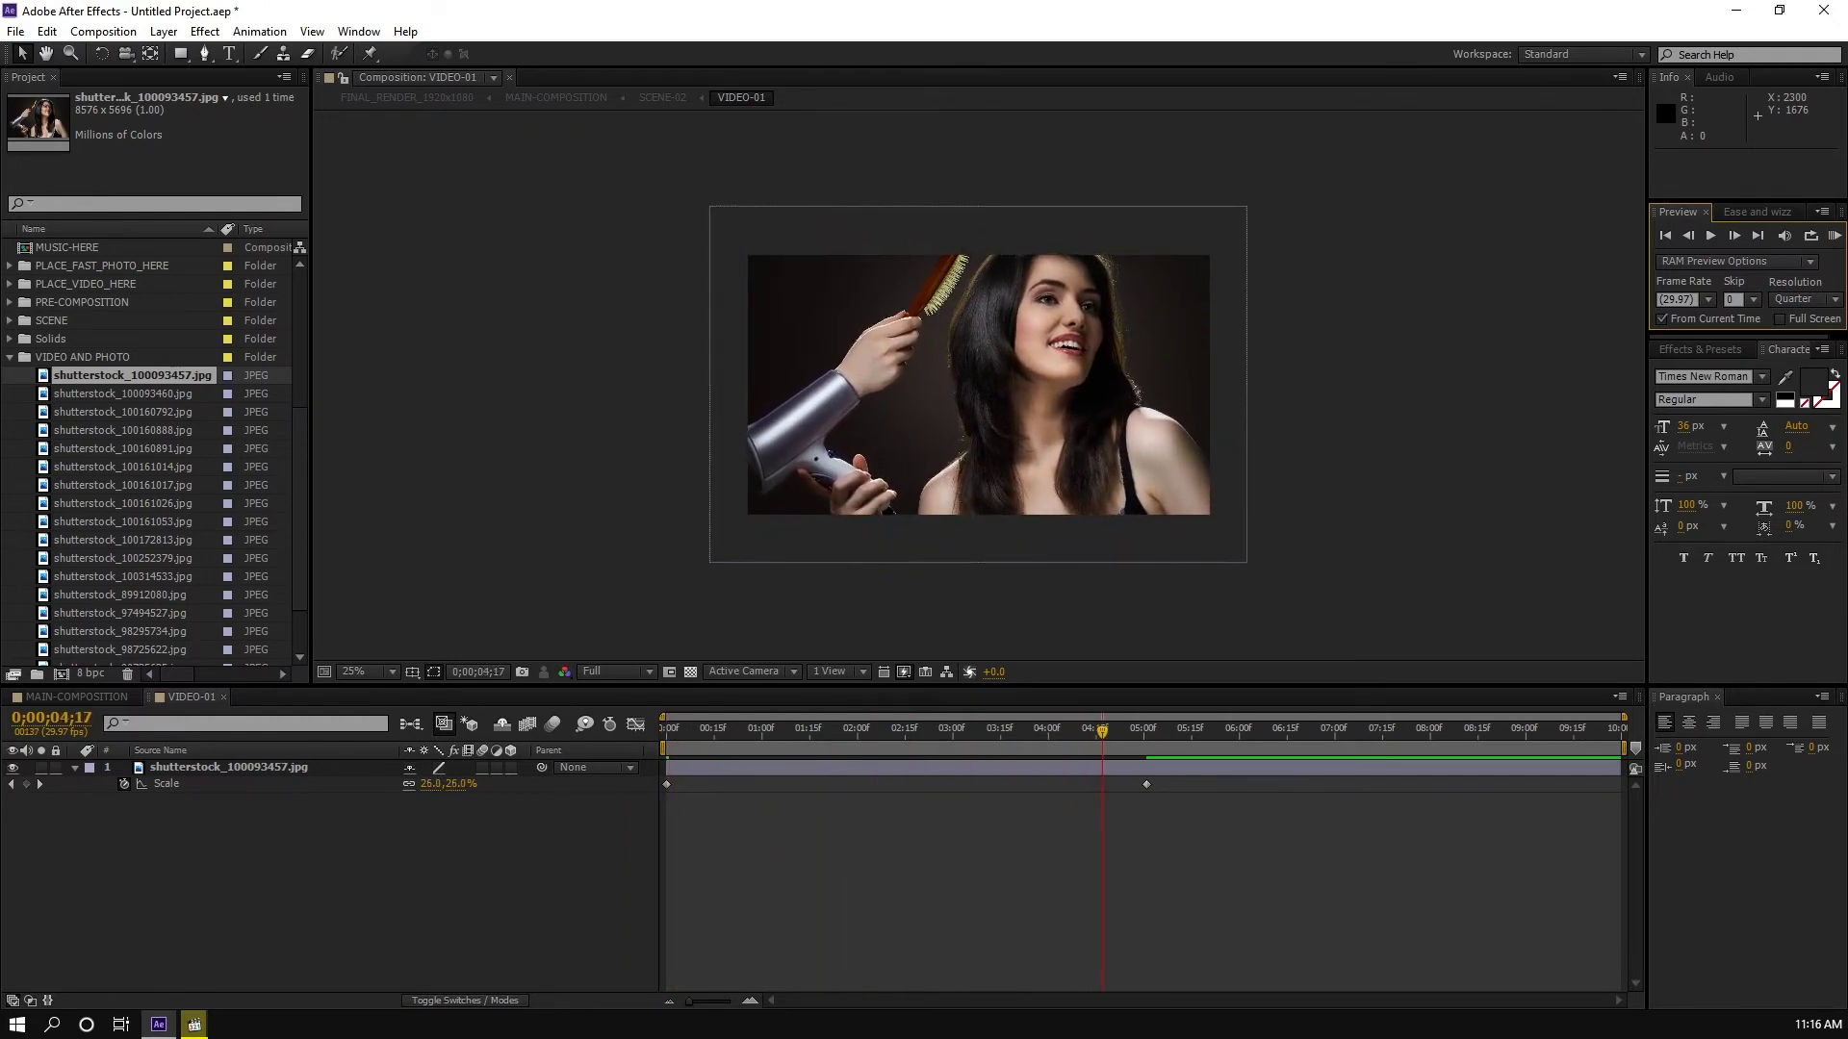
drag(1103, 732, 871, 732)
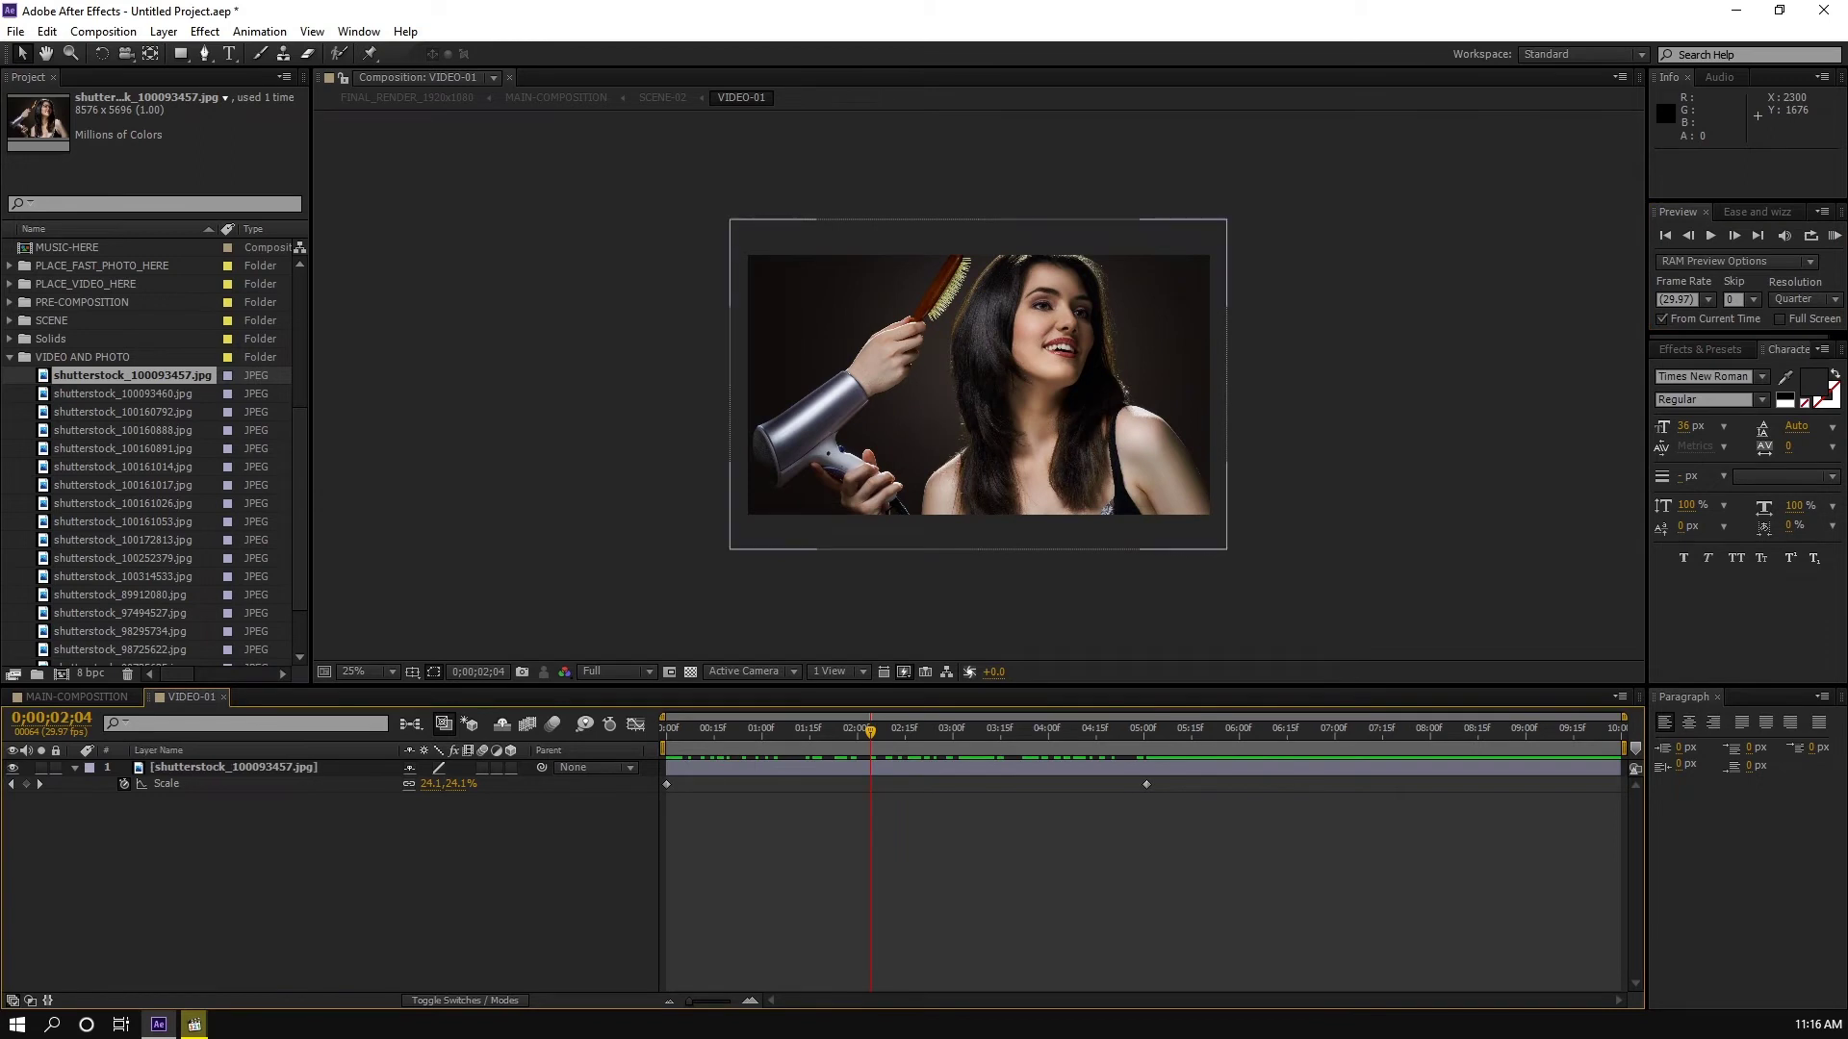
Step: Keyframe the photo's Rotation at the start of VIDEO-01 and set it to -12° at 0;00;05;00
click(233, 768)
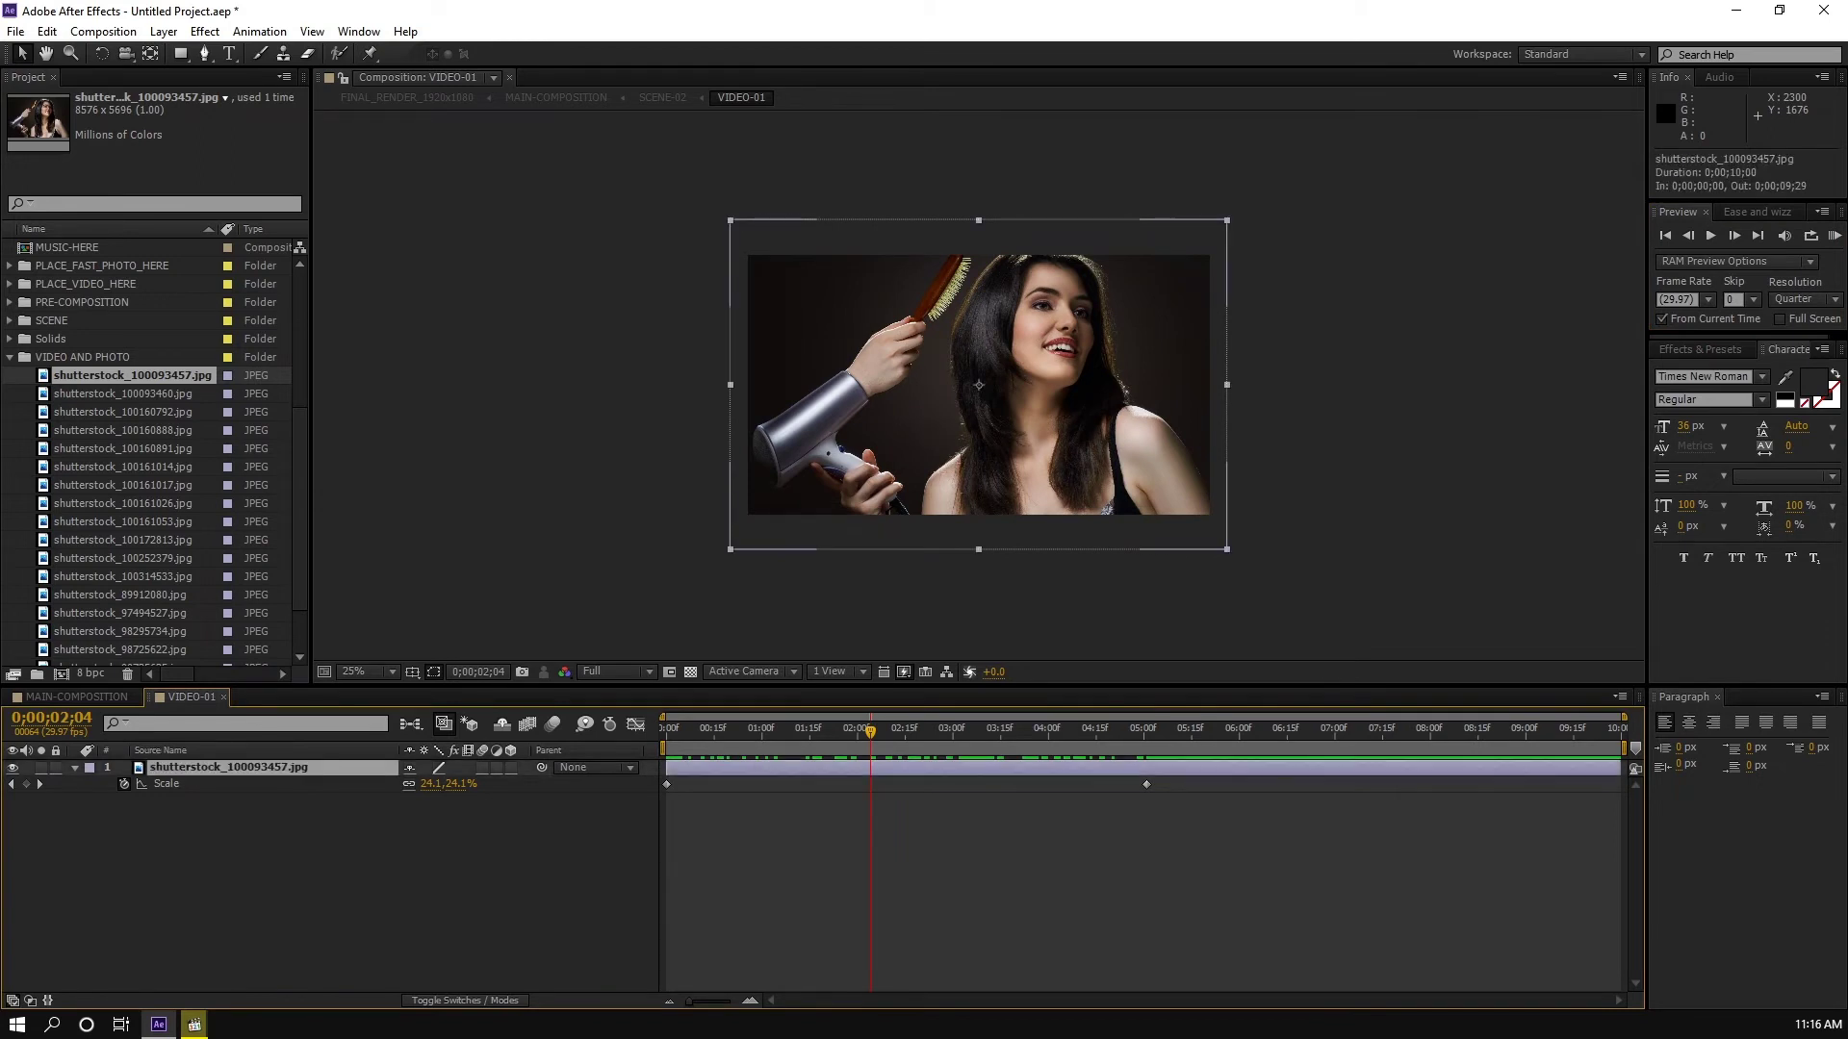
key(r)
drag(870, 784, 666, 784)
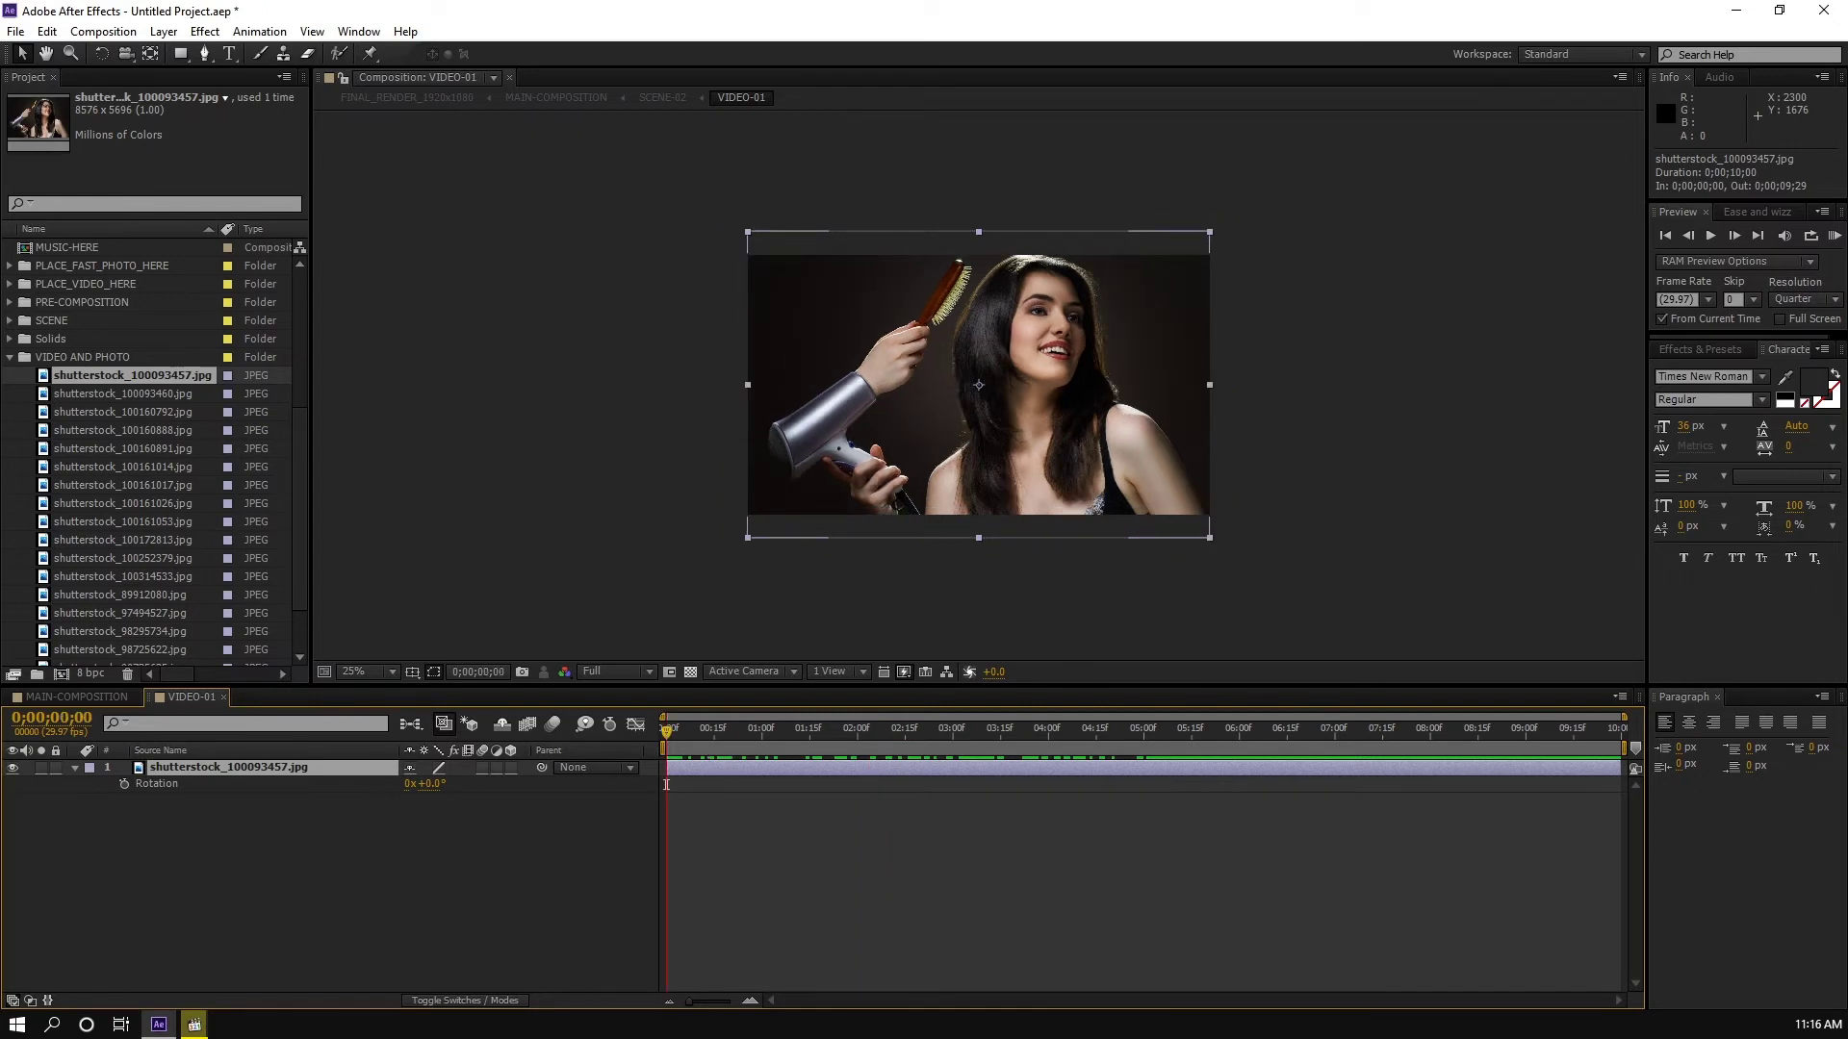
key(alt+shift+r)
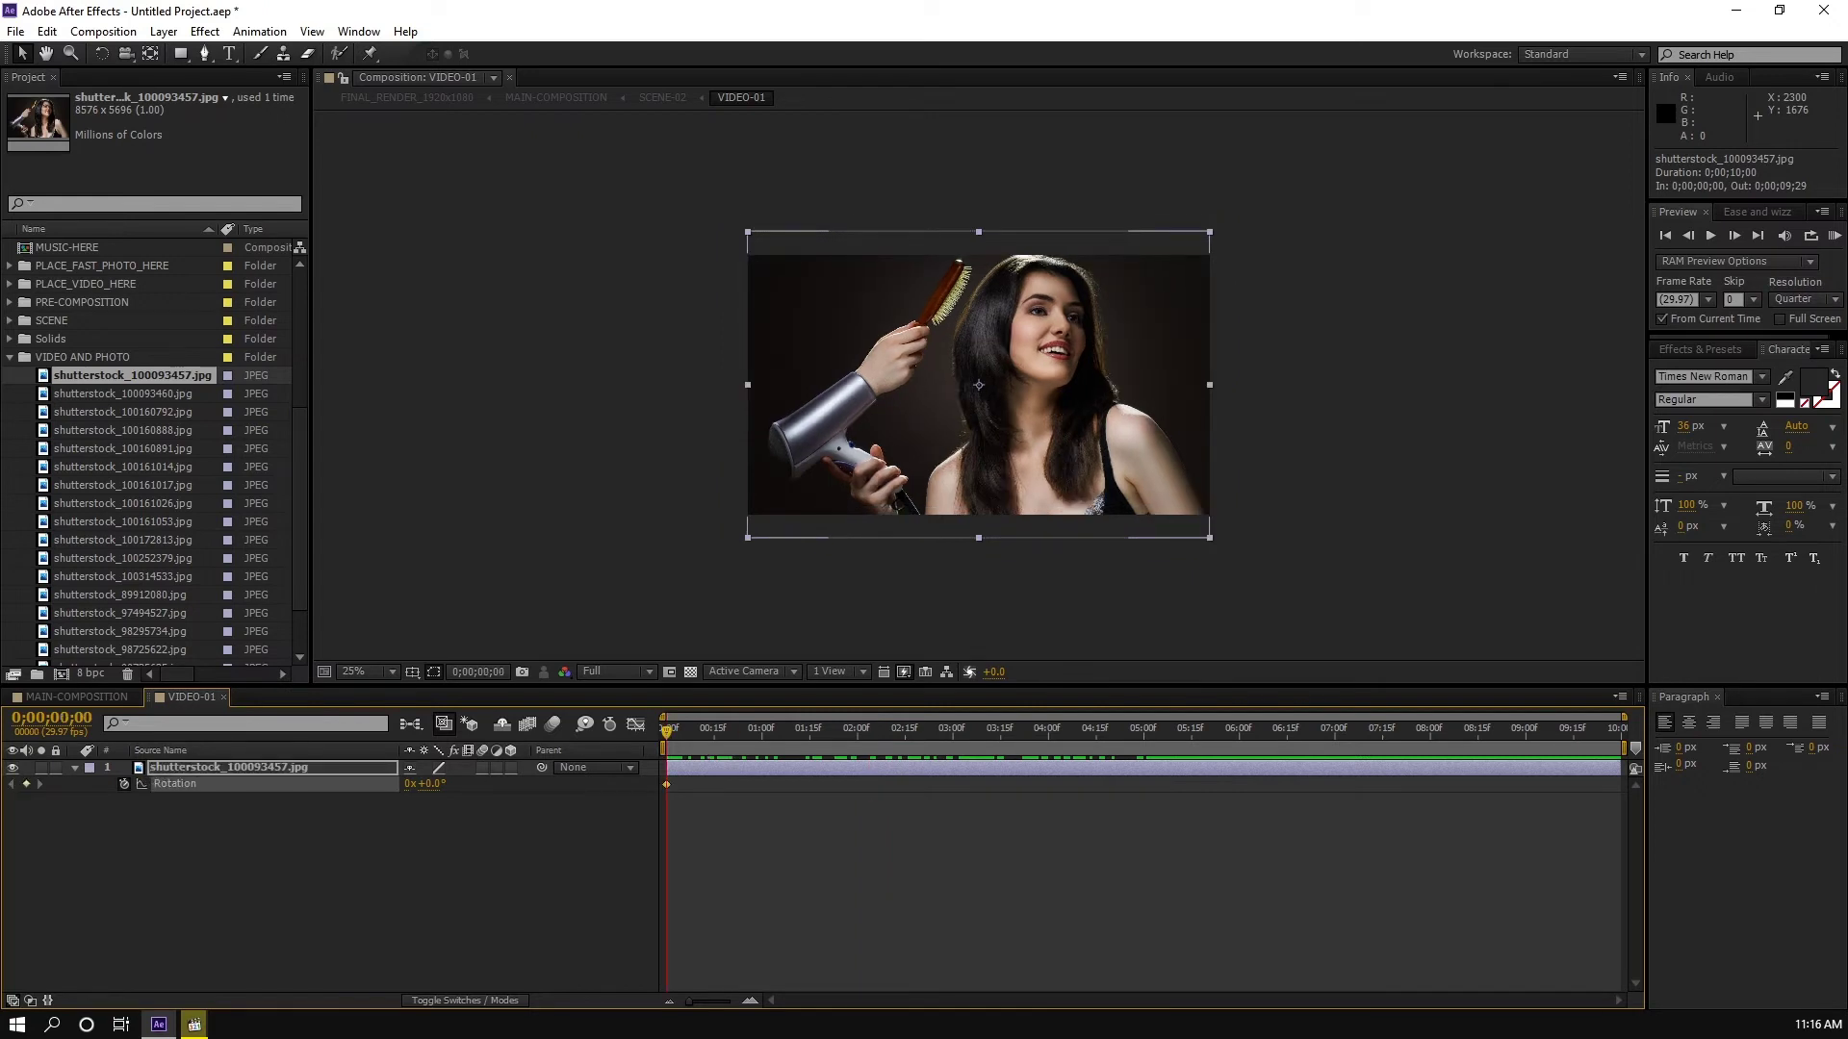
click(1143, 733)
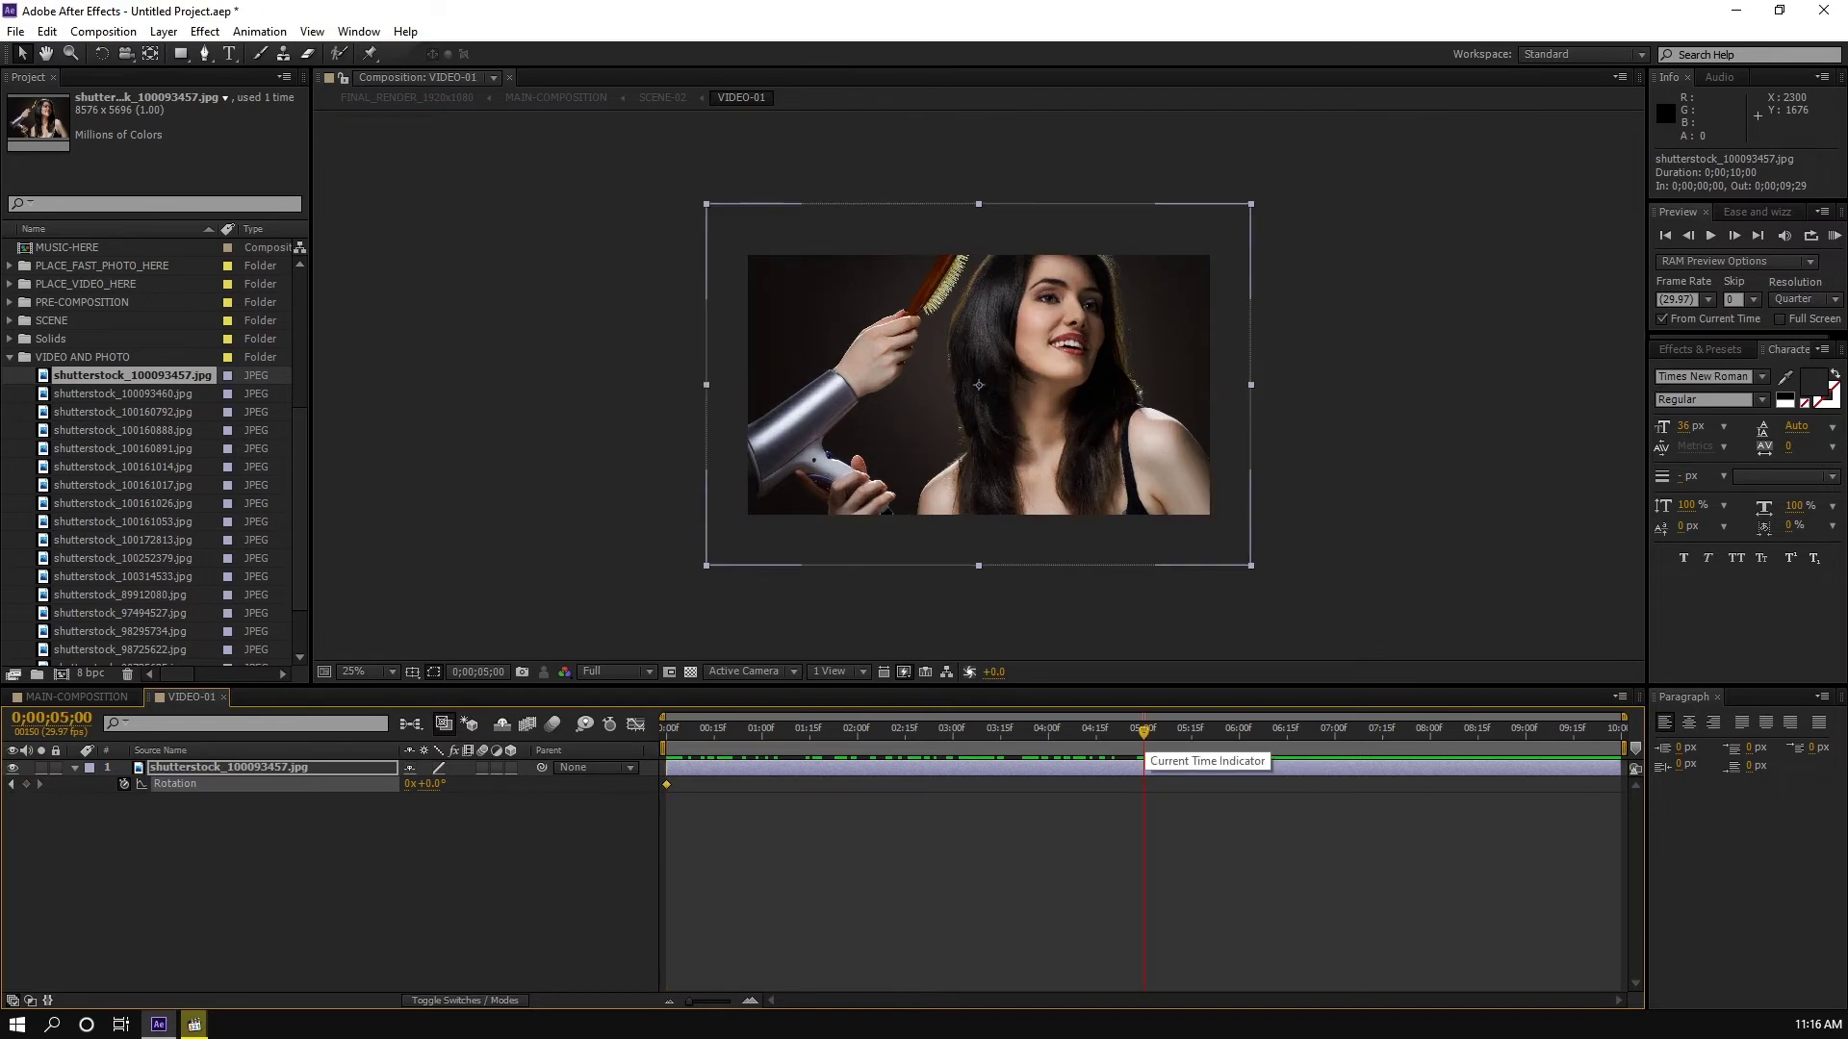
drag(426, 785, 415, 785)
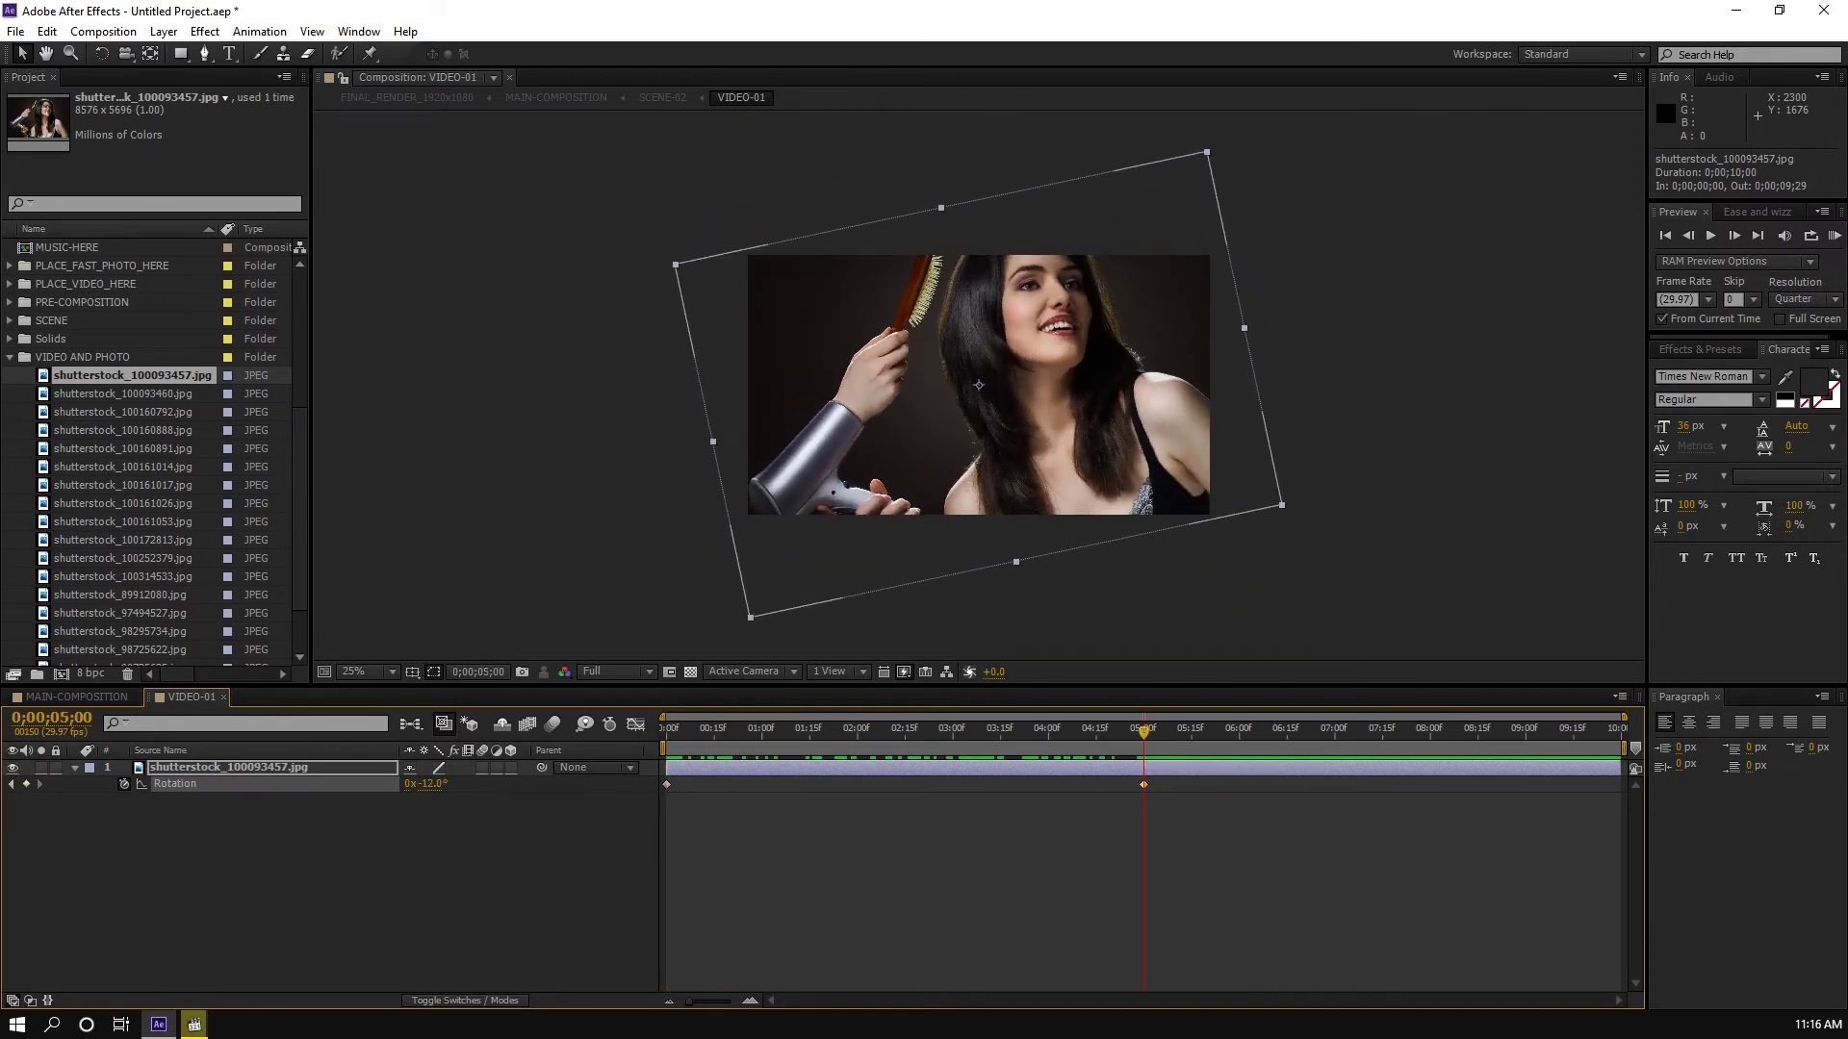
click(1129, 890)
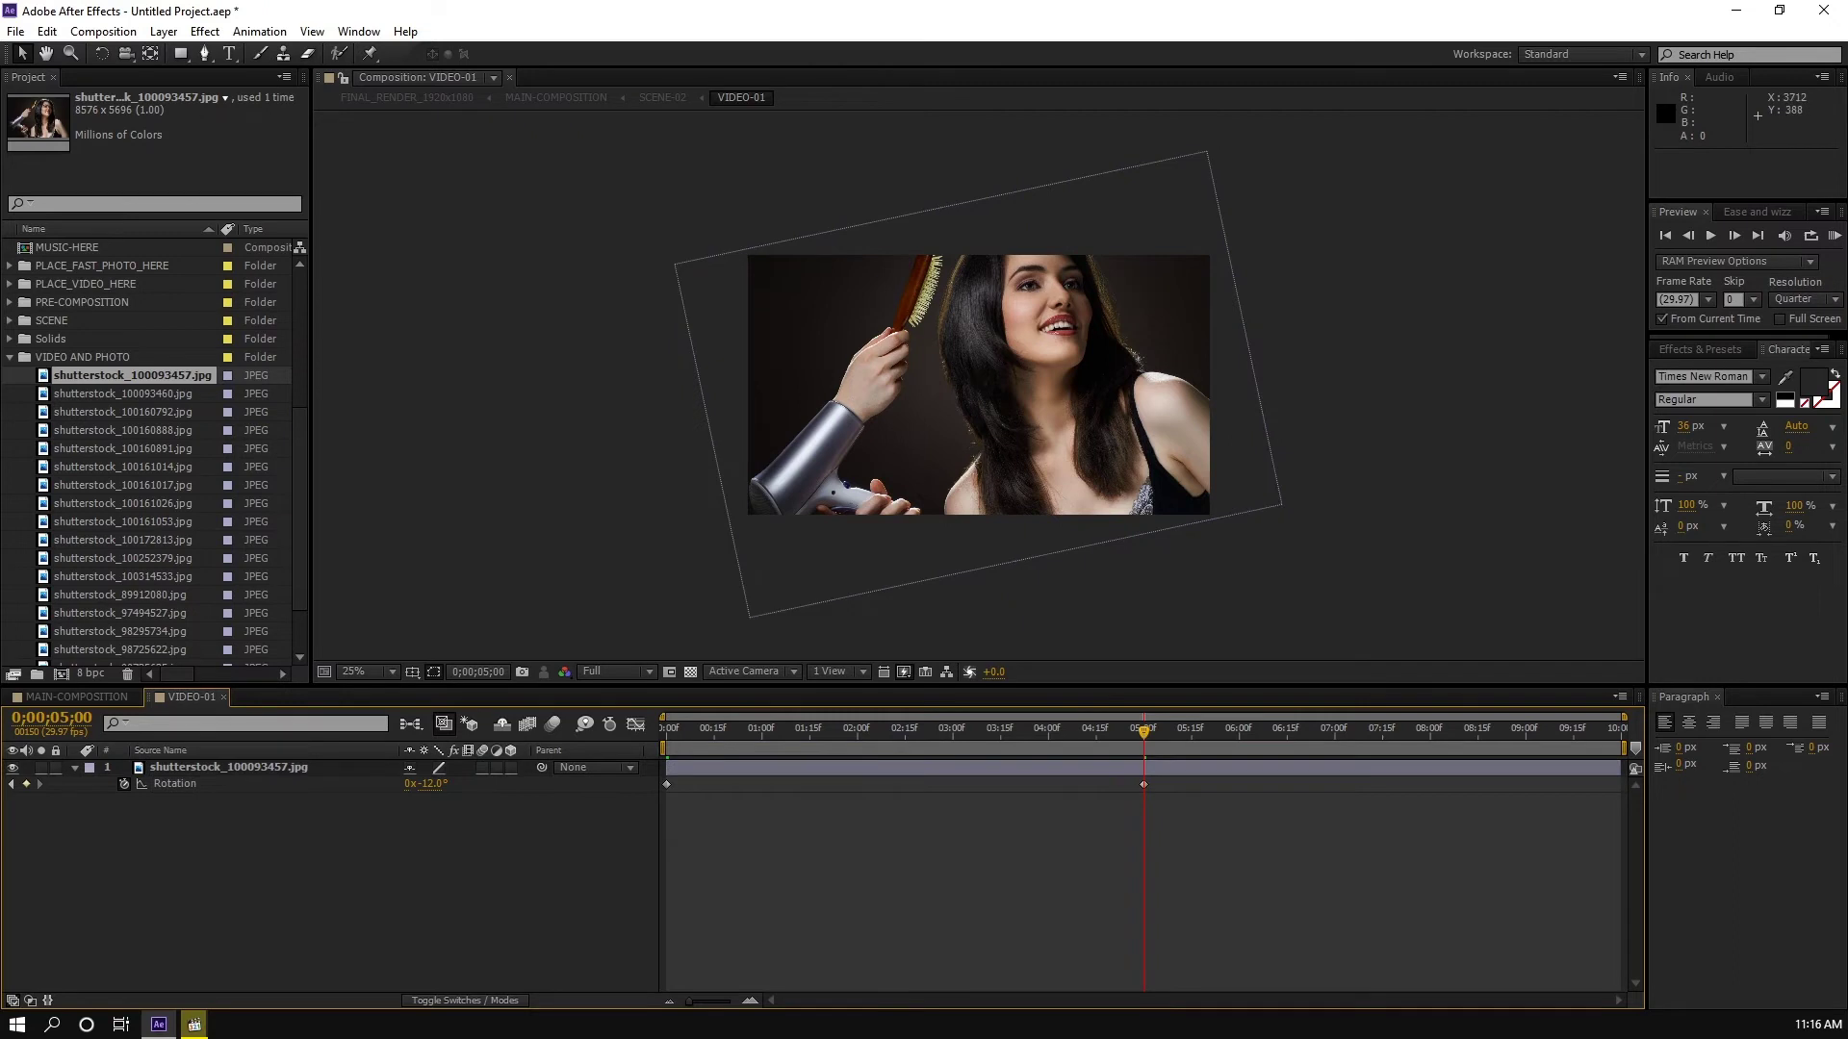
Step: Preview the photo's combined zoom and rotation in VIDEO-01, and check it from the start of MAIN-COMPOSITION
key(Home)
key(KP_0)
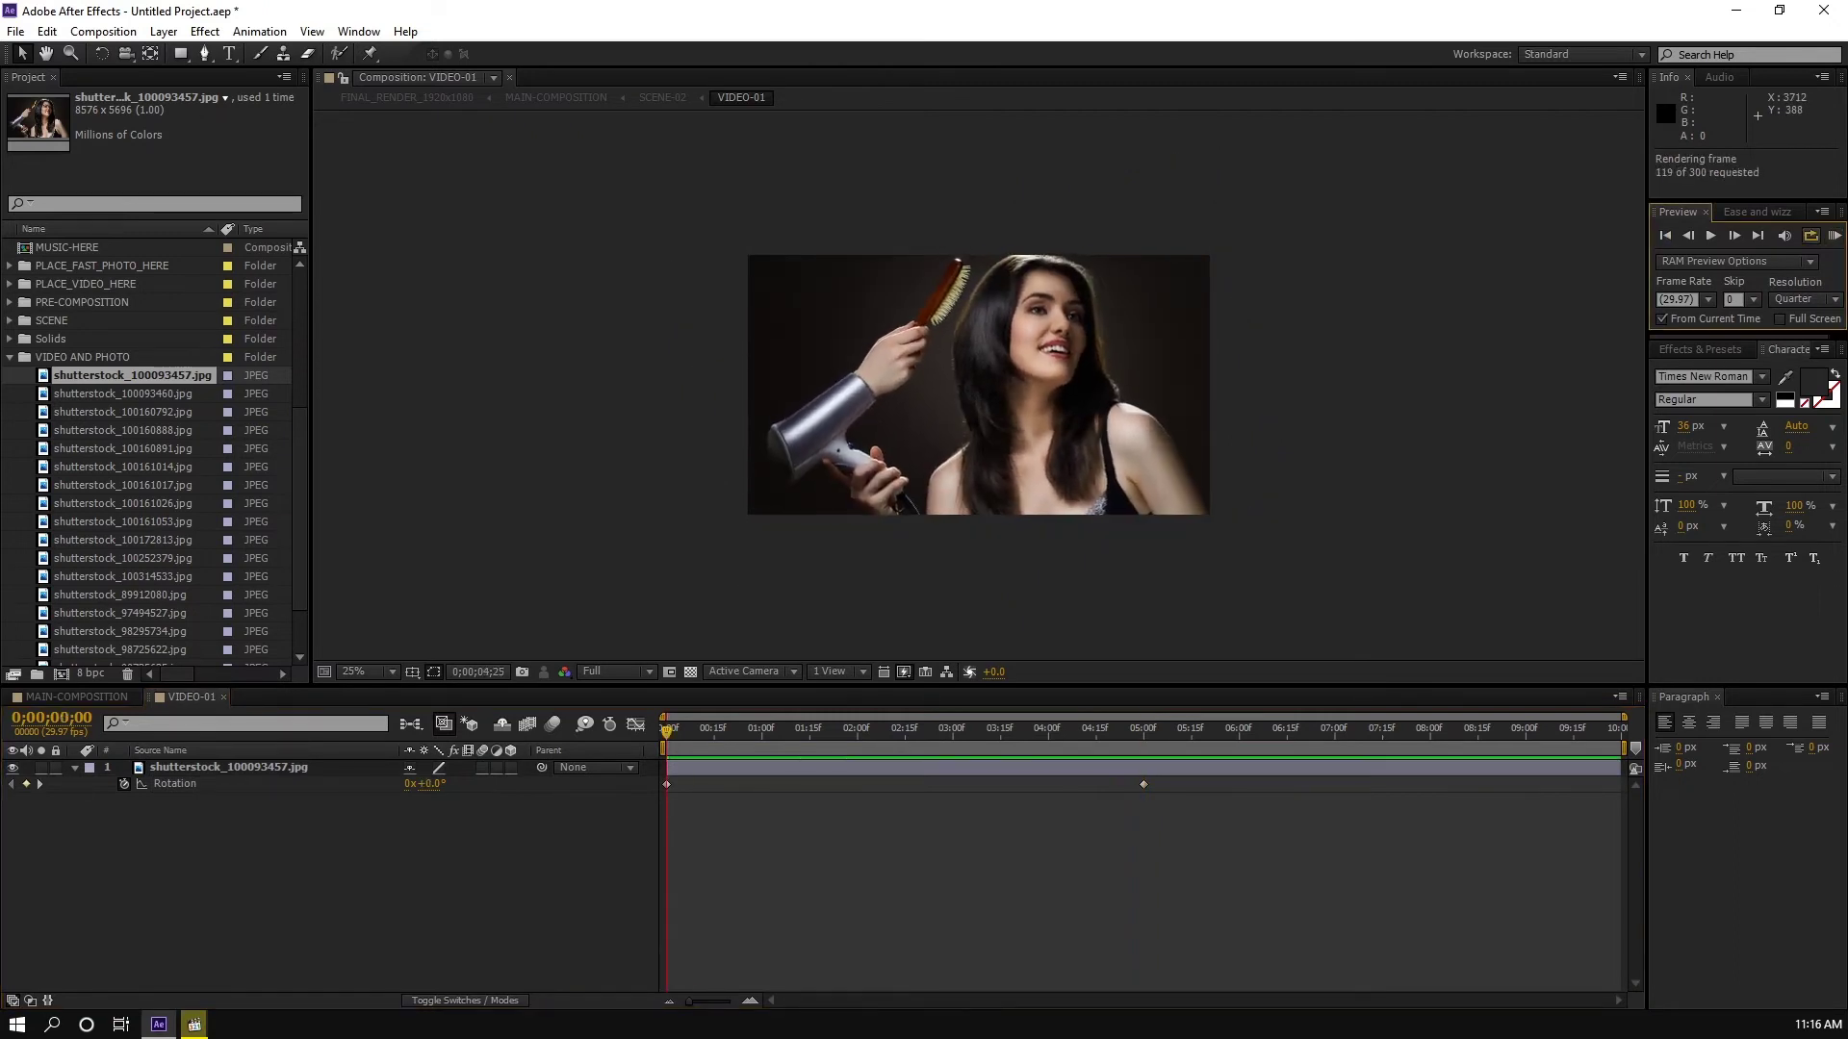
key(space)
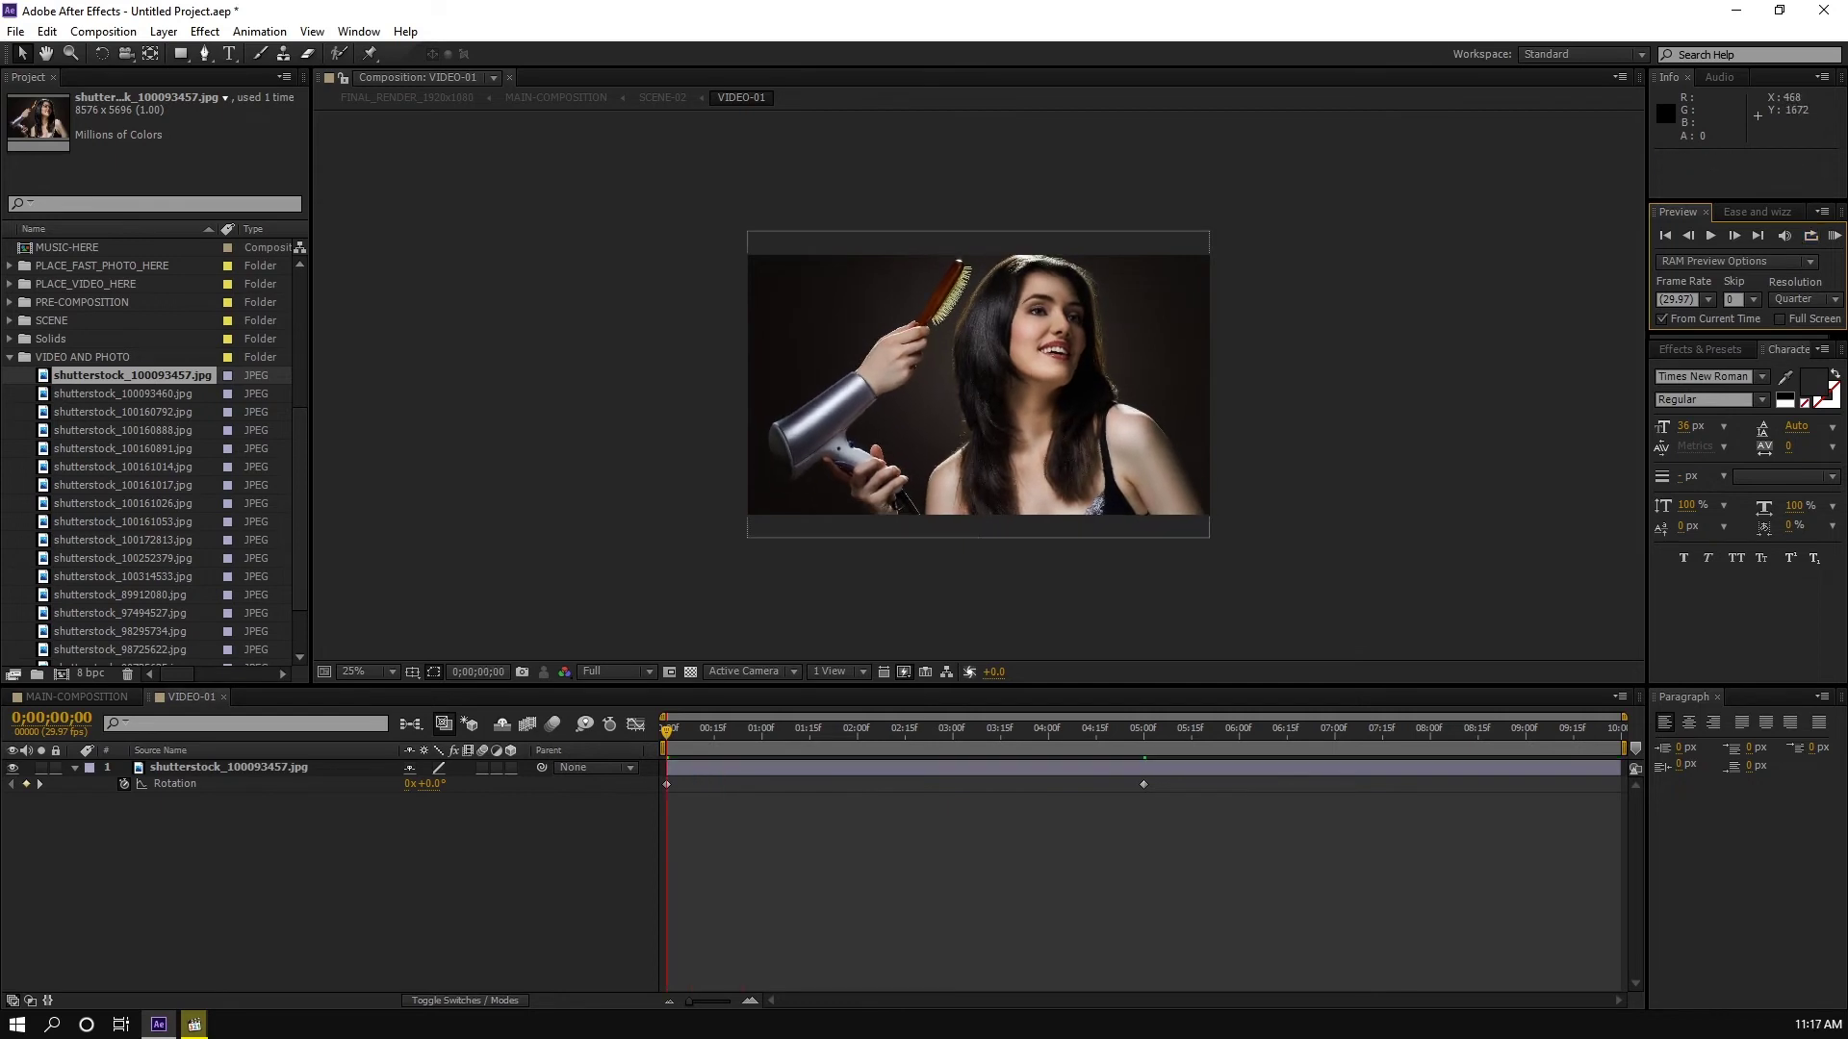
click(73, 697)
key(KP_0)
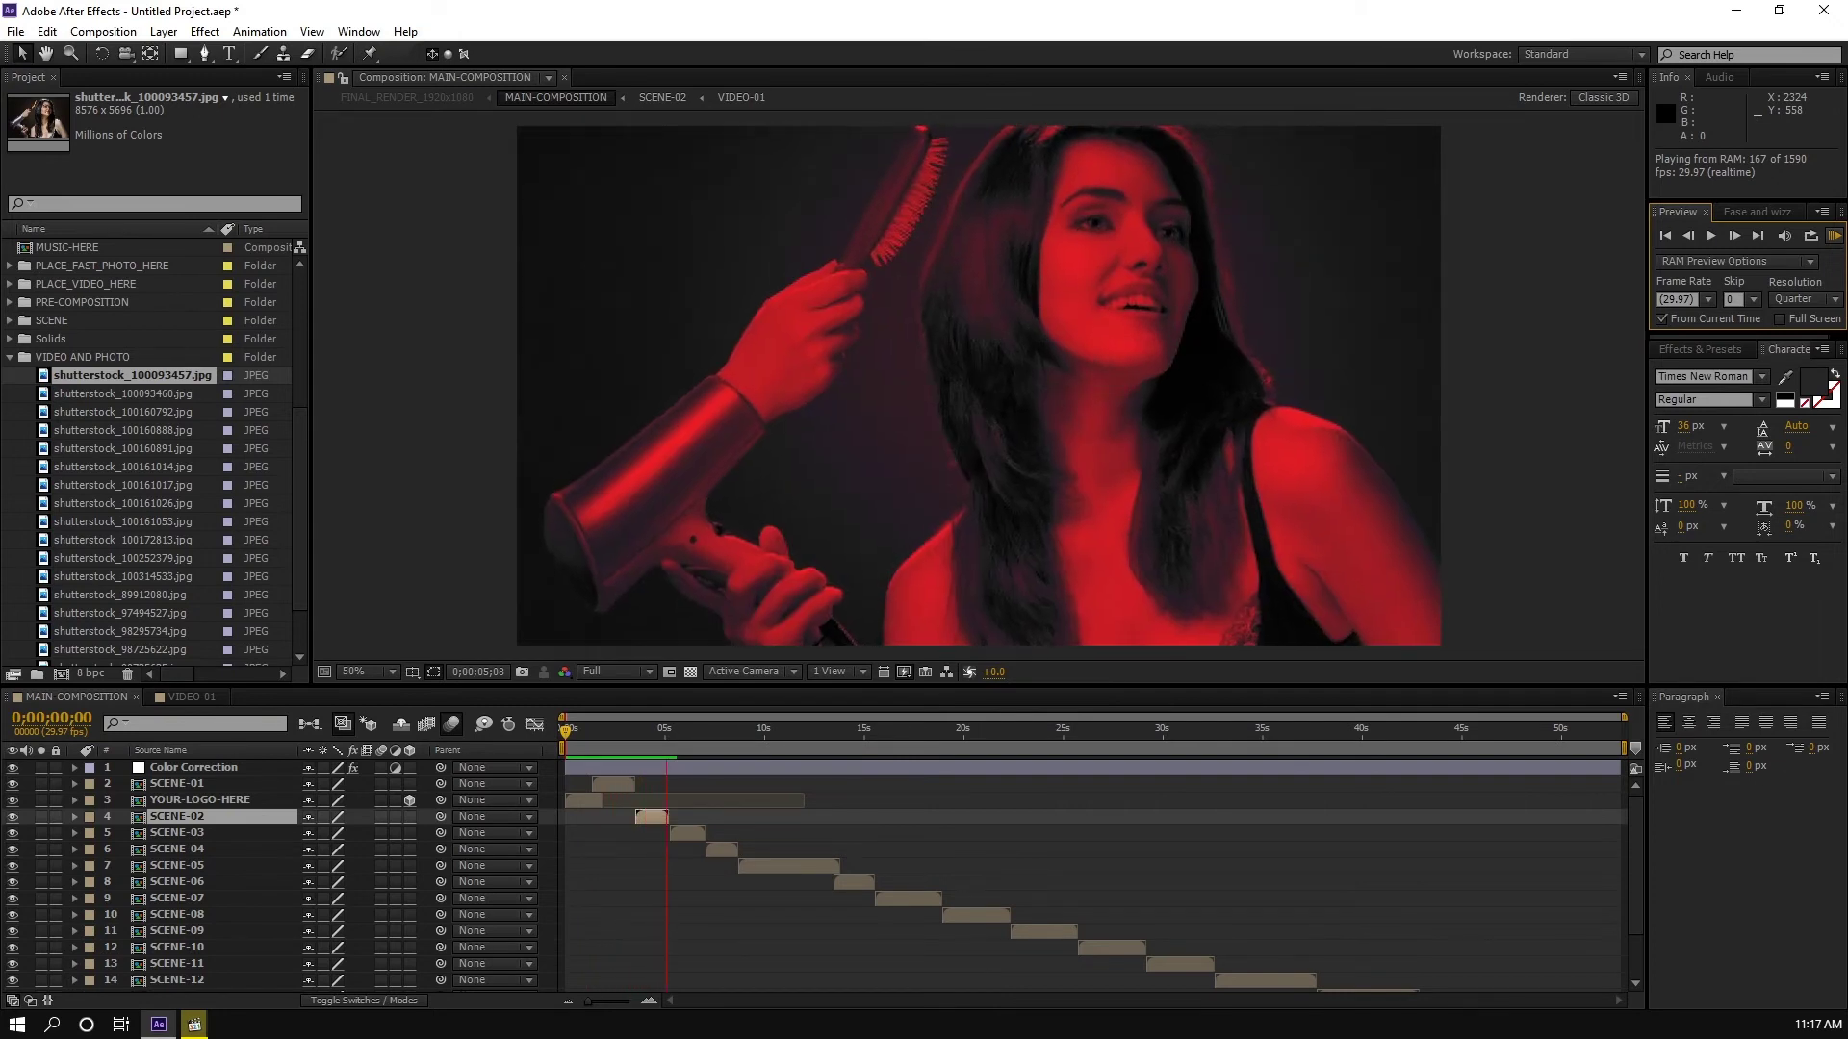
key(space)
key(space)
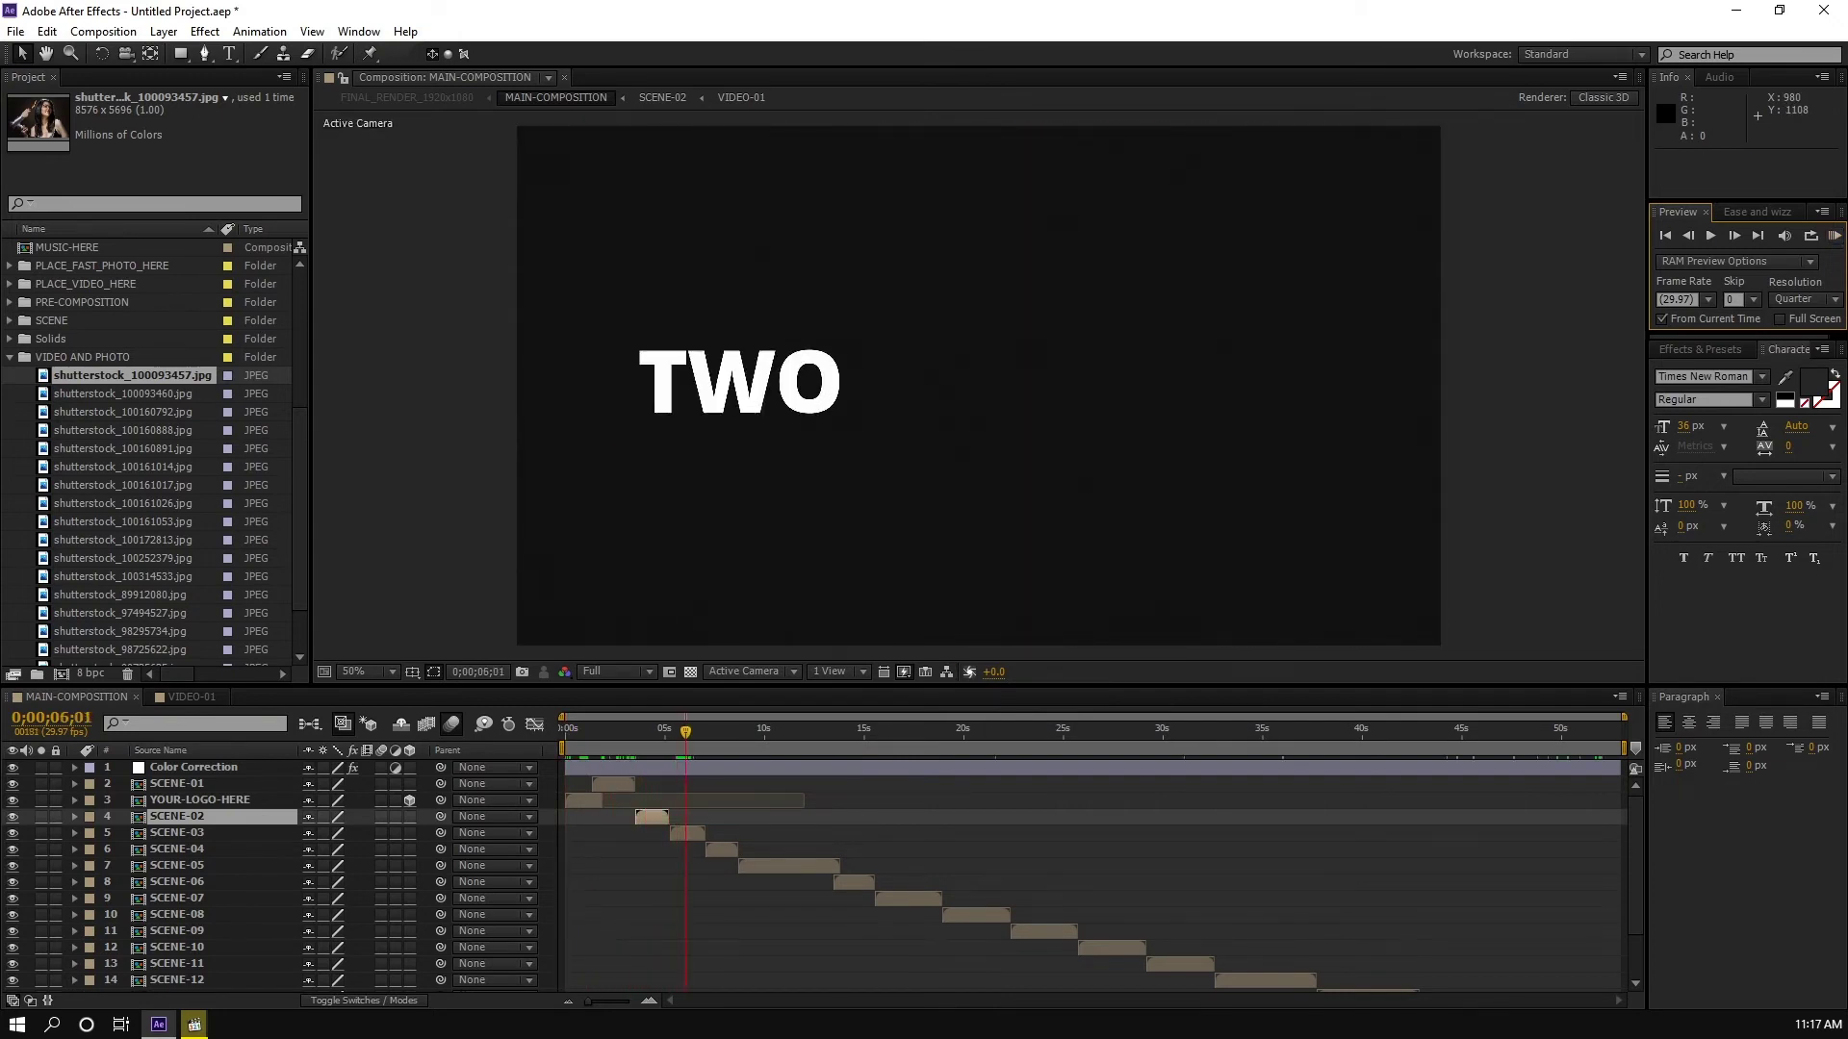
Step: Review MAIN-COMPOSITION from SCENE-03 onward and select the SCENE-05 layer at about 0;00;11;09
click(689, 833)
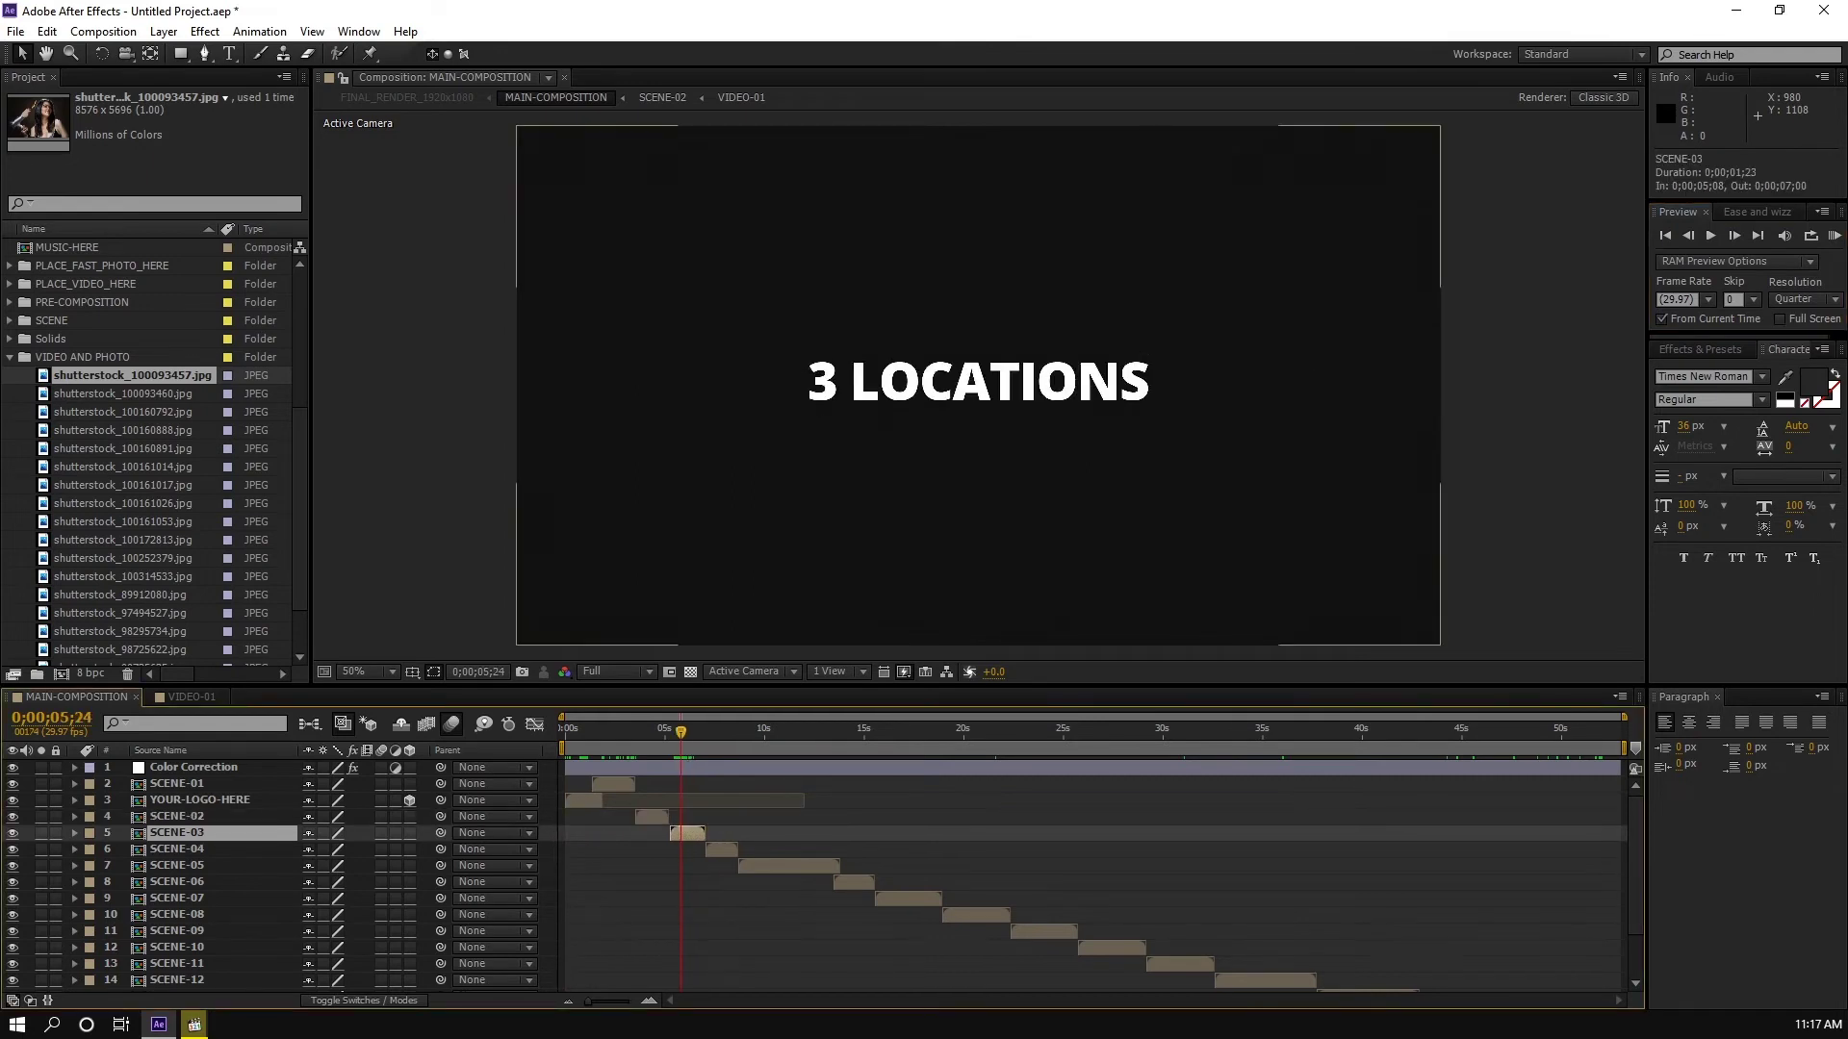
key(space)
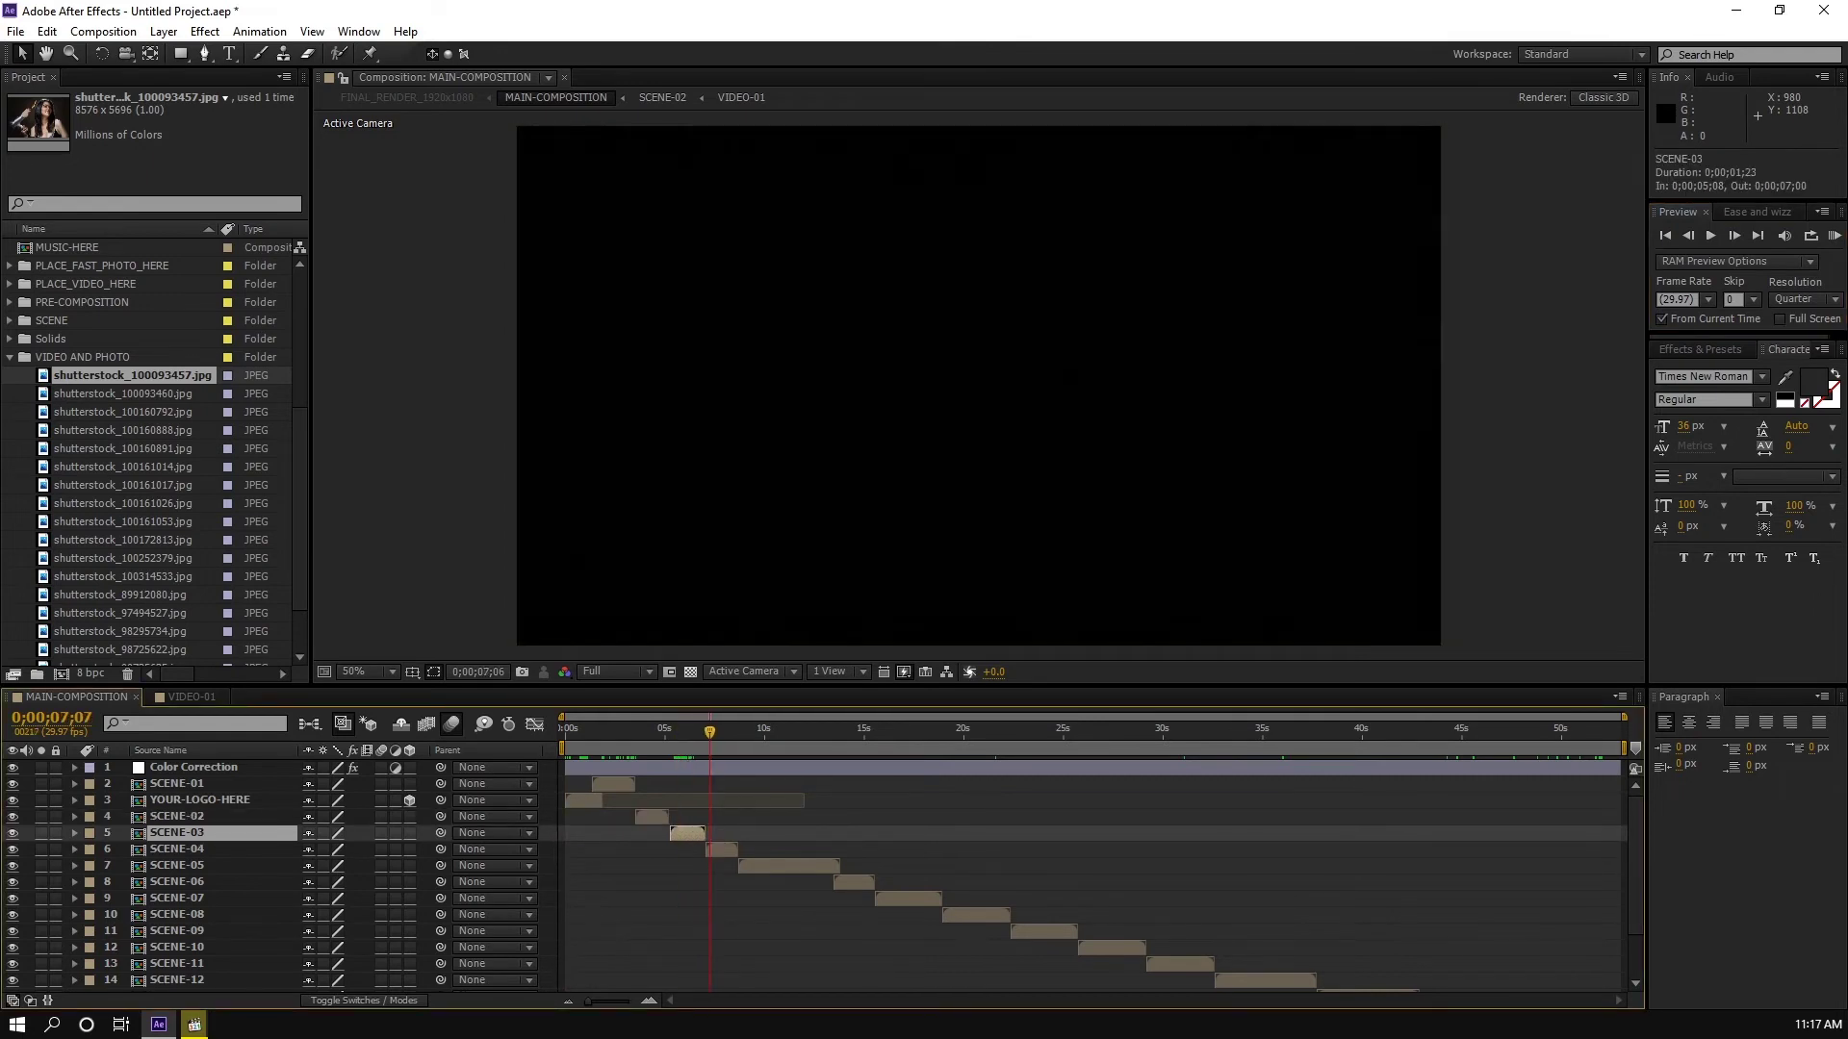
key(space)
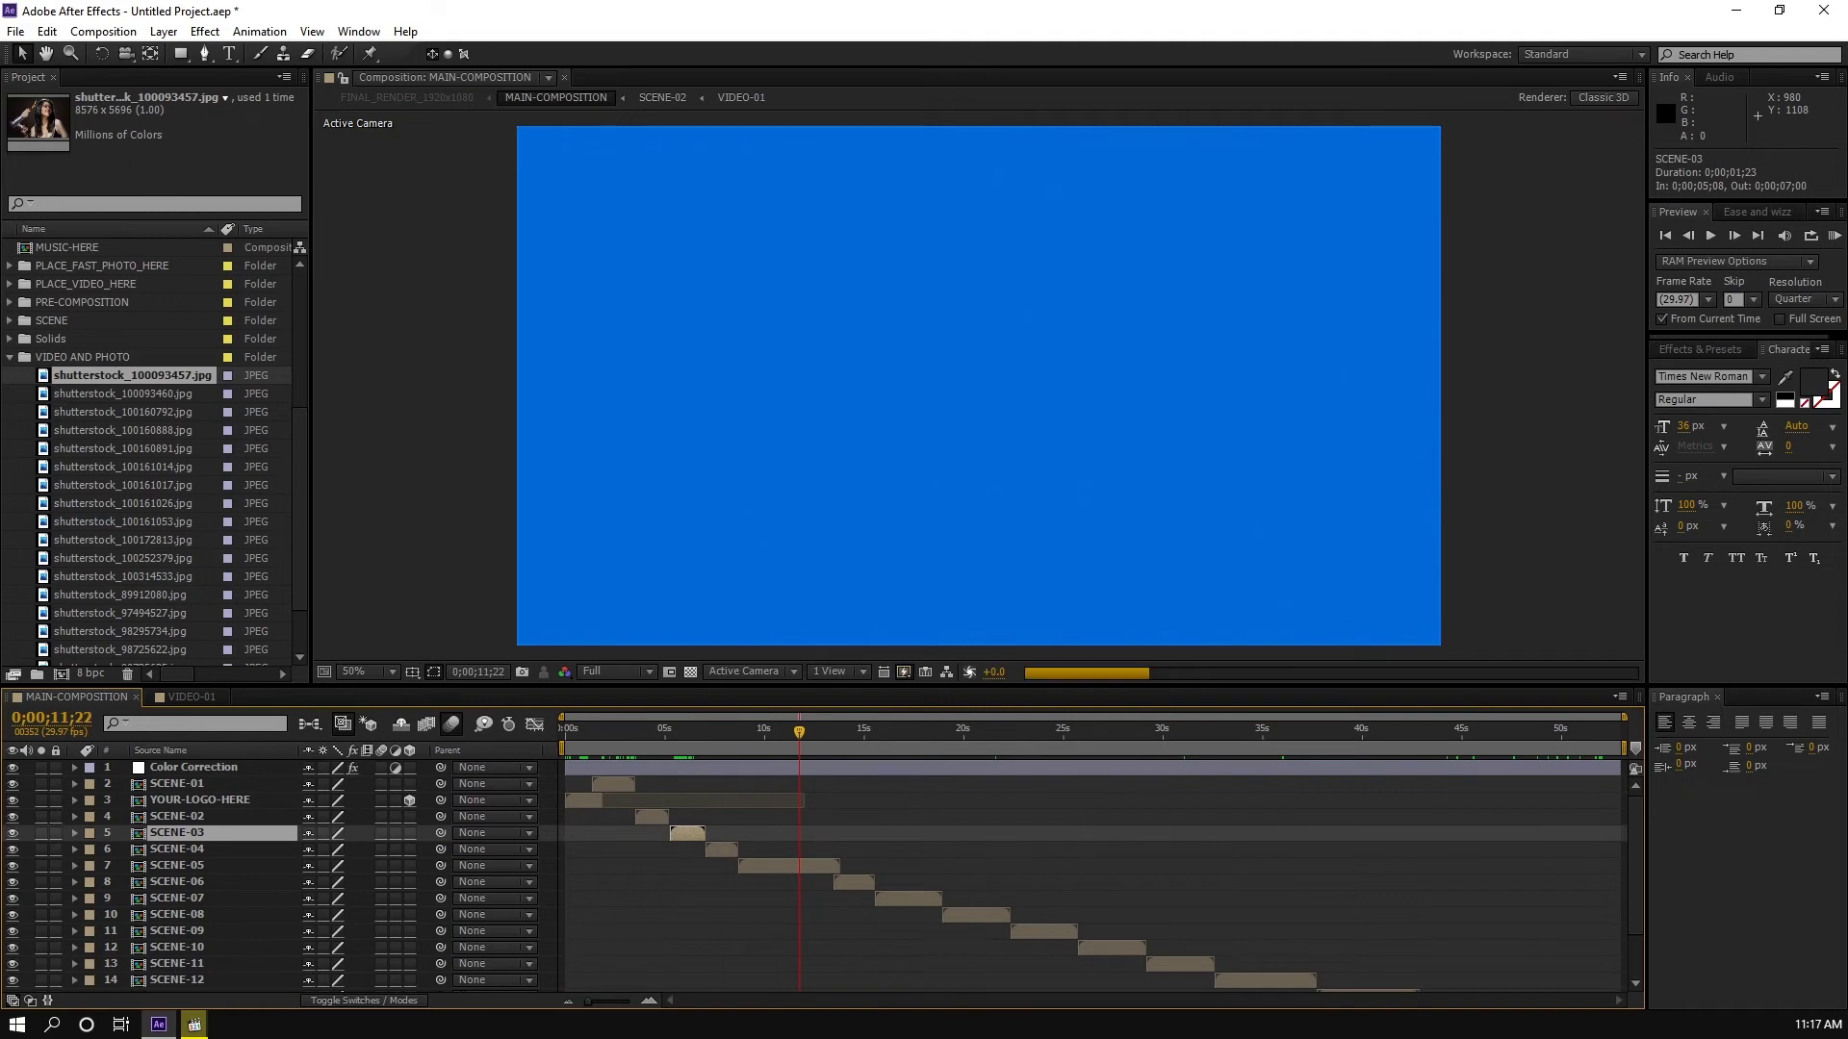
click(790, 866)
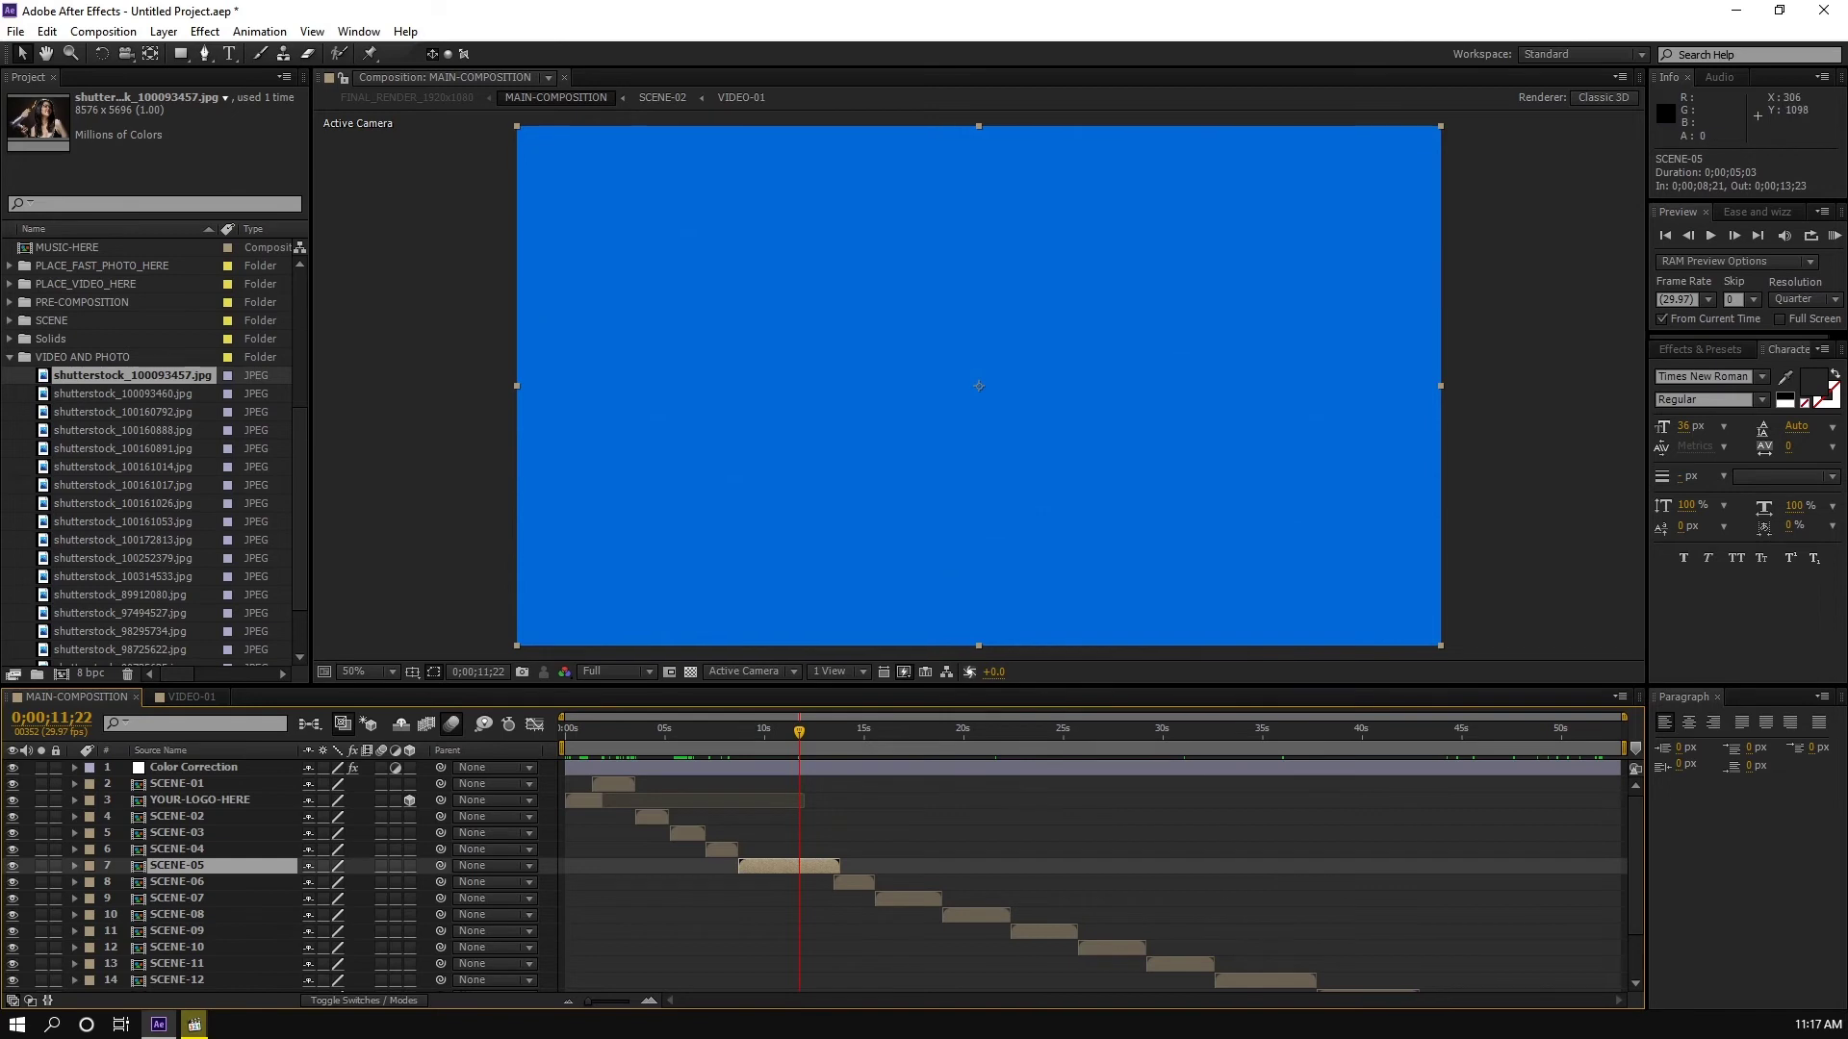
drag(763, 731, 767, 732)
Step: Switch to the media player, play the finished promo from an early section for reference, and return to After Effects
key(KP_0)
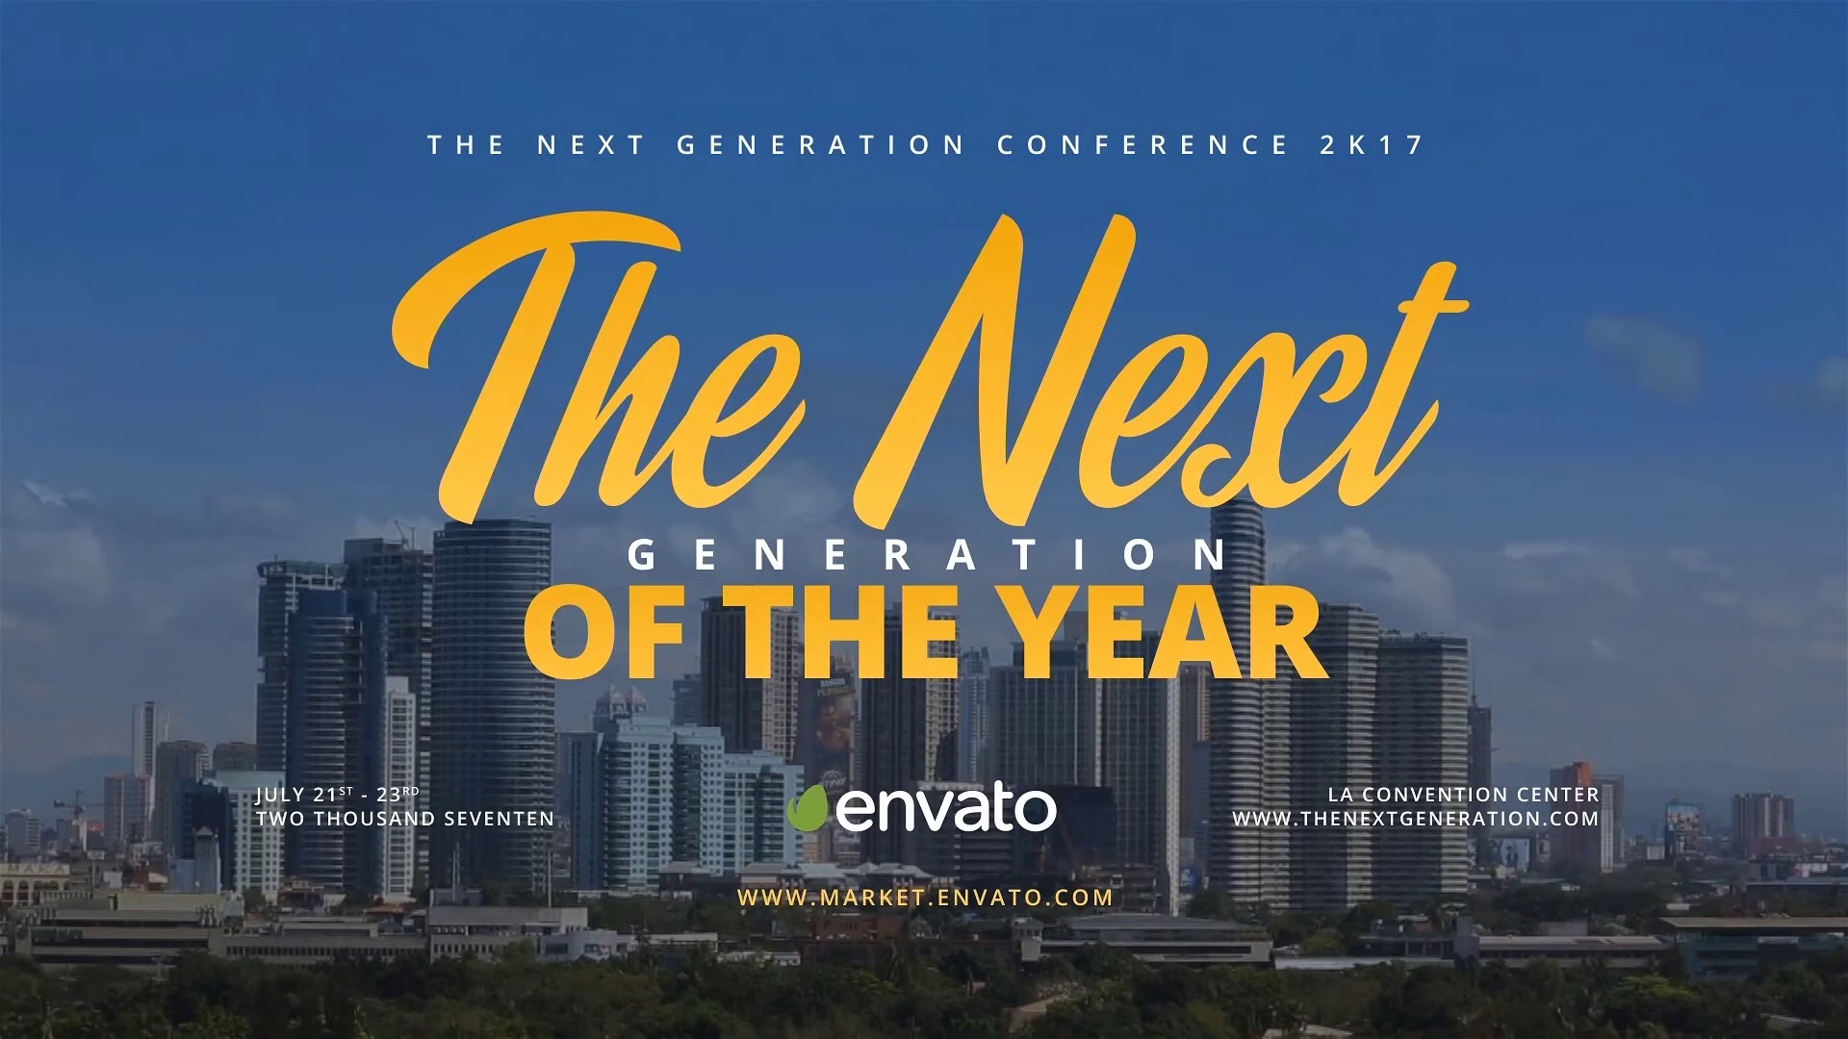
key(space)
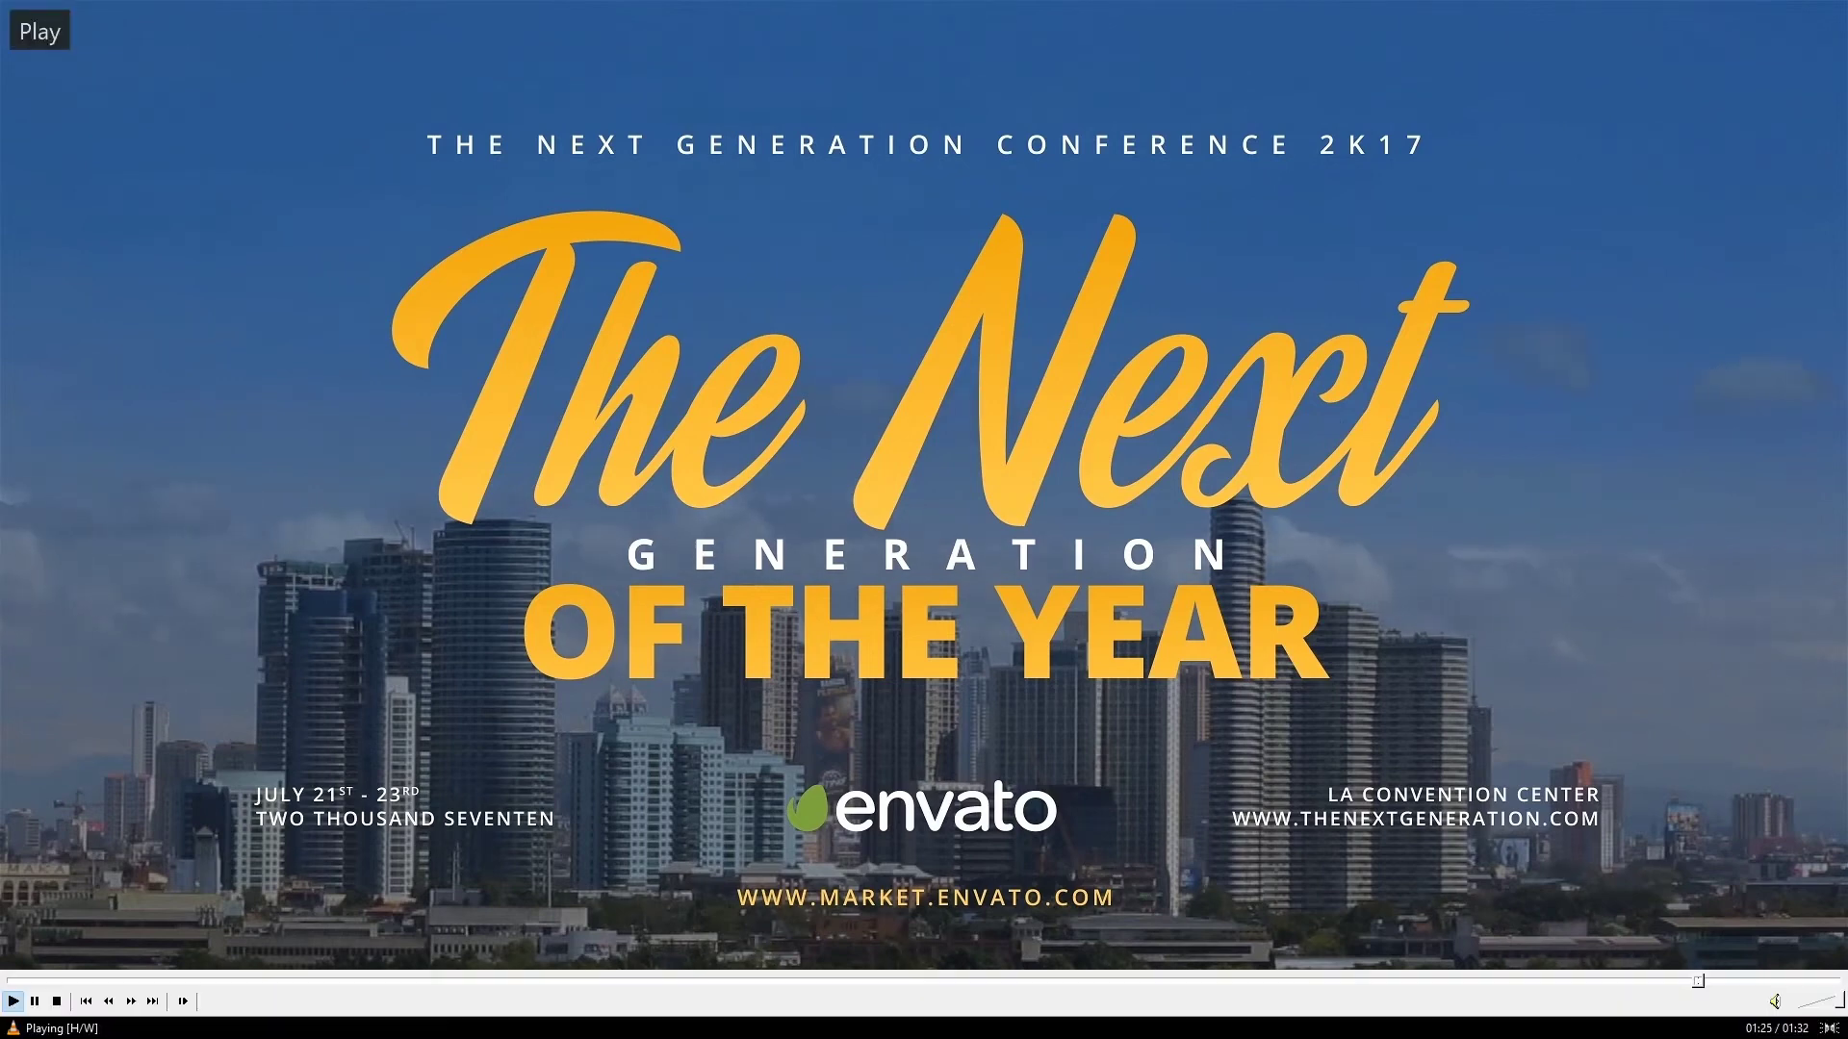
click(240, 980)
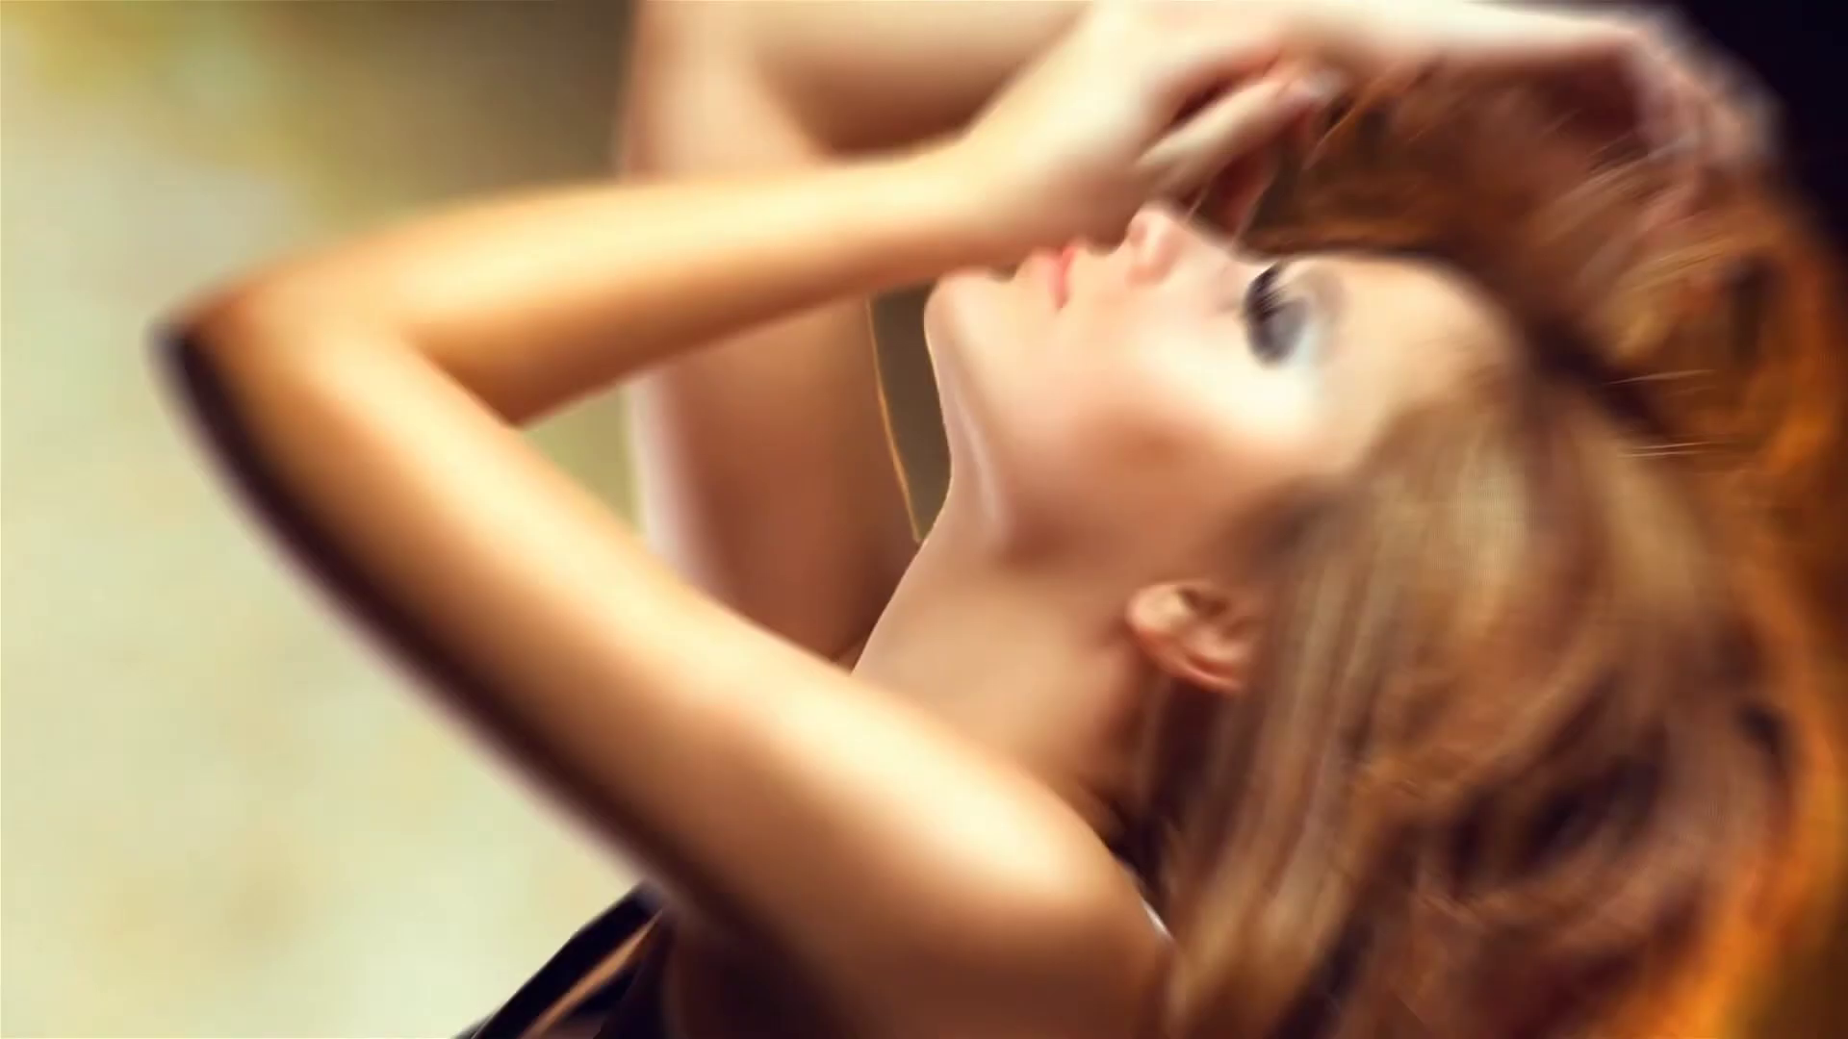
key(space)
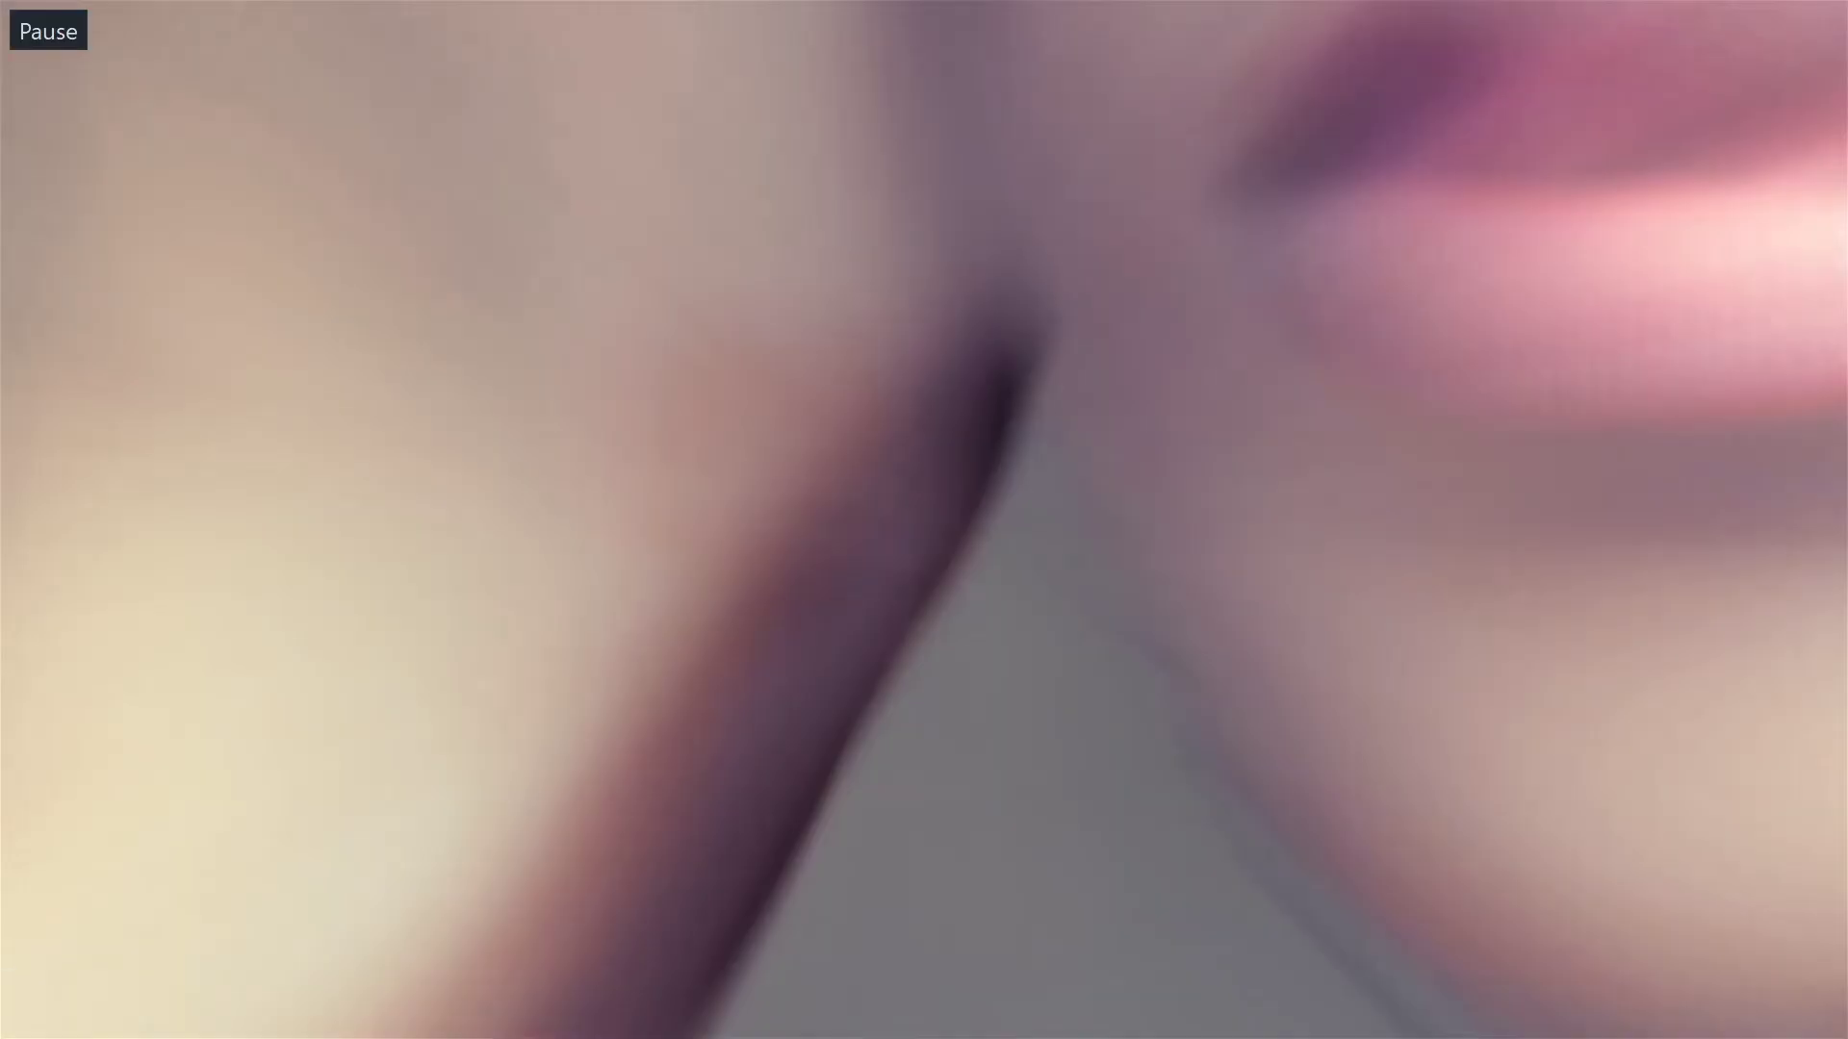
key(alt+Tab)
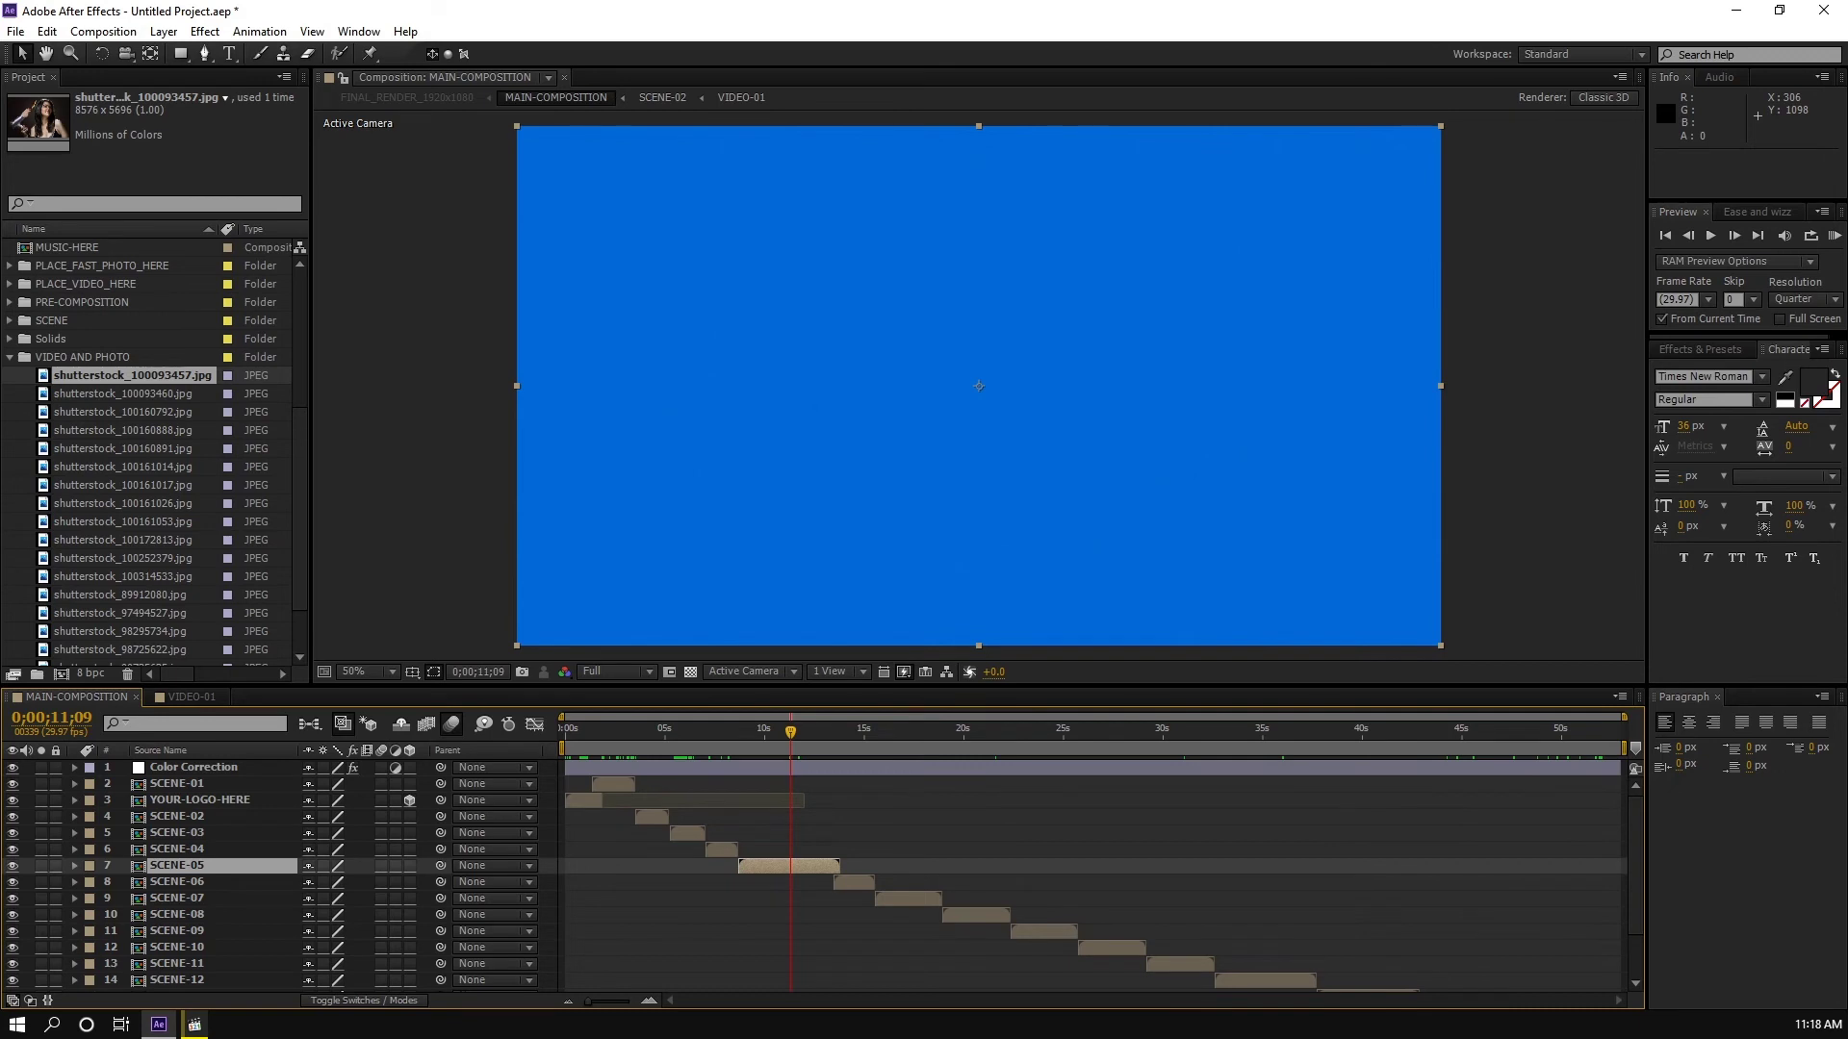
Step: Expand the PLACE_FAST_PHOTO_HERE folder, look through its placeholder compositions and open FAST_PHOTO-01
scroll(154, 453, down, 2)
scroll(154, 452, up, 6)
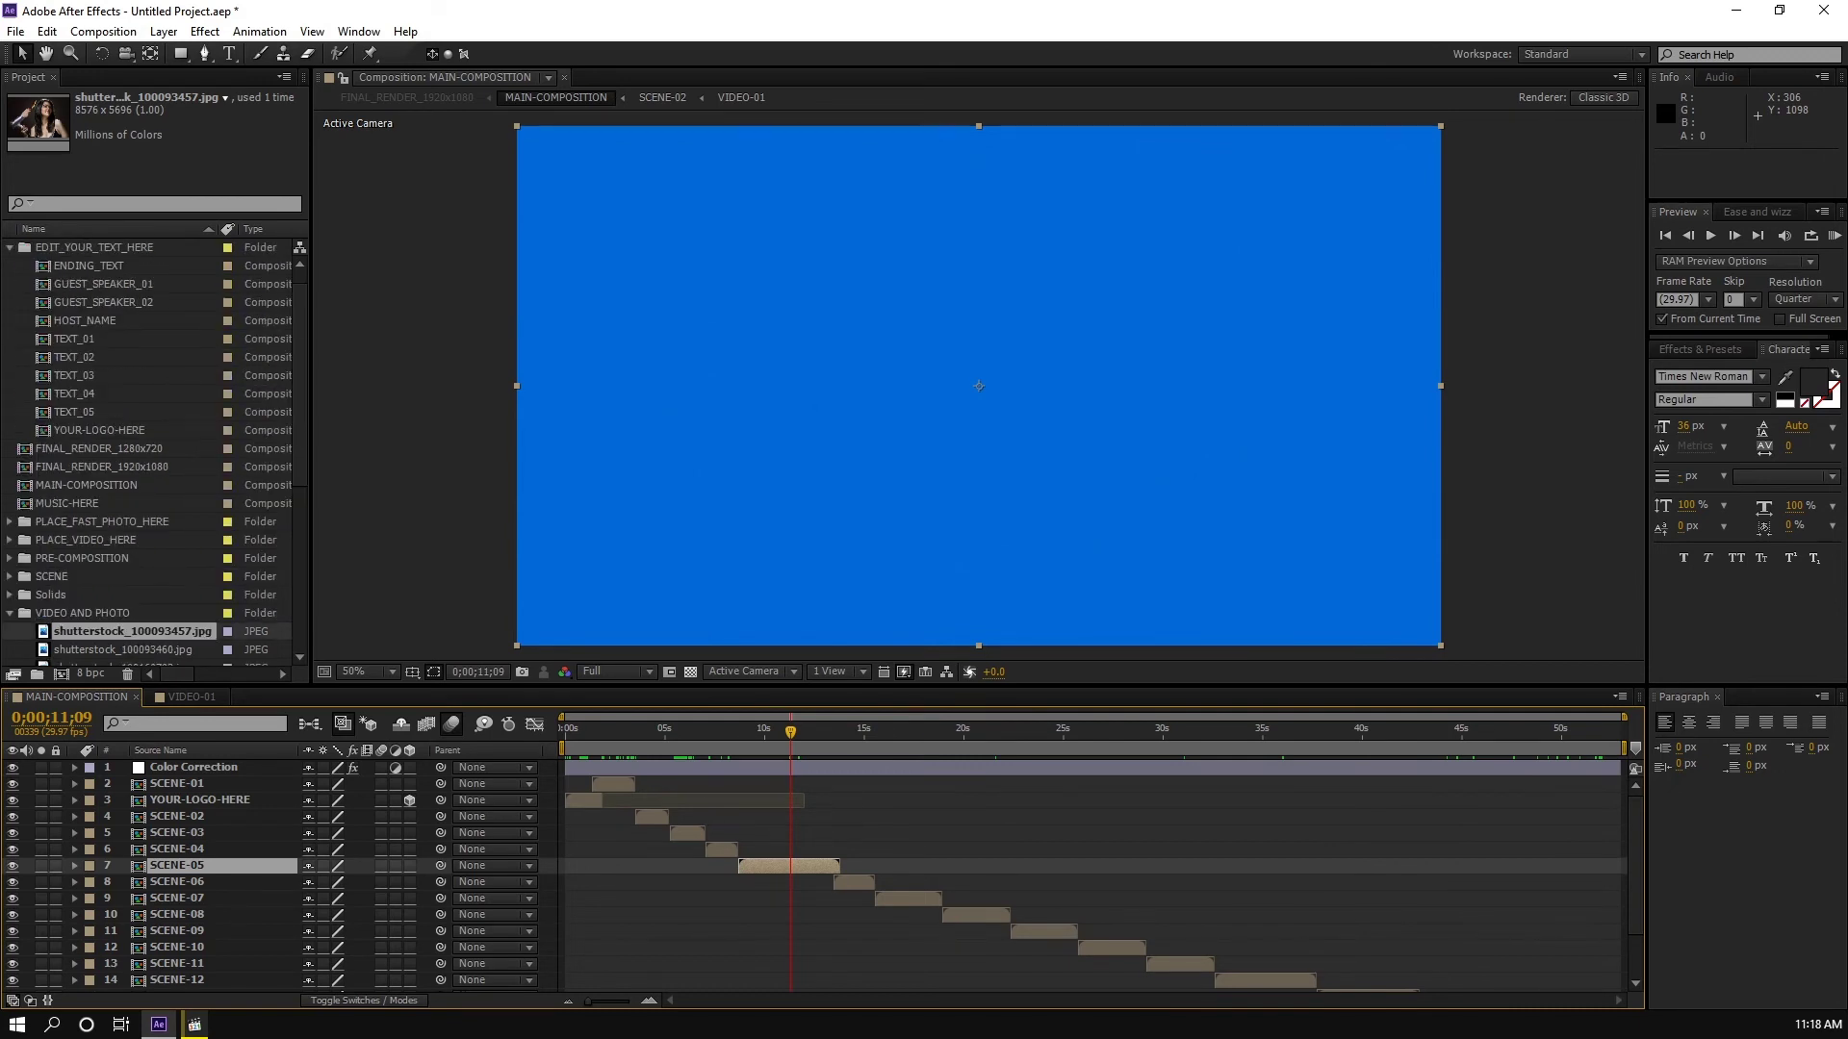
click(9, 522)
scroll(154, 452, down, 5)
scroll(154, 452, down, 5)
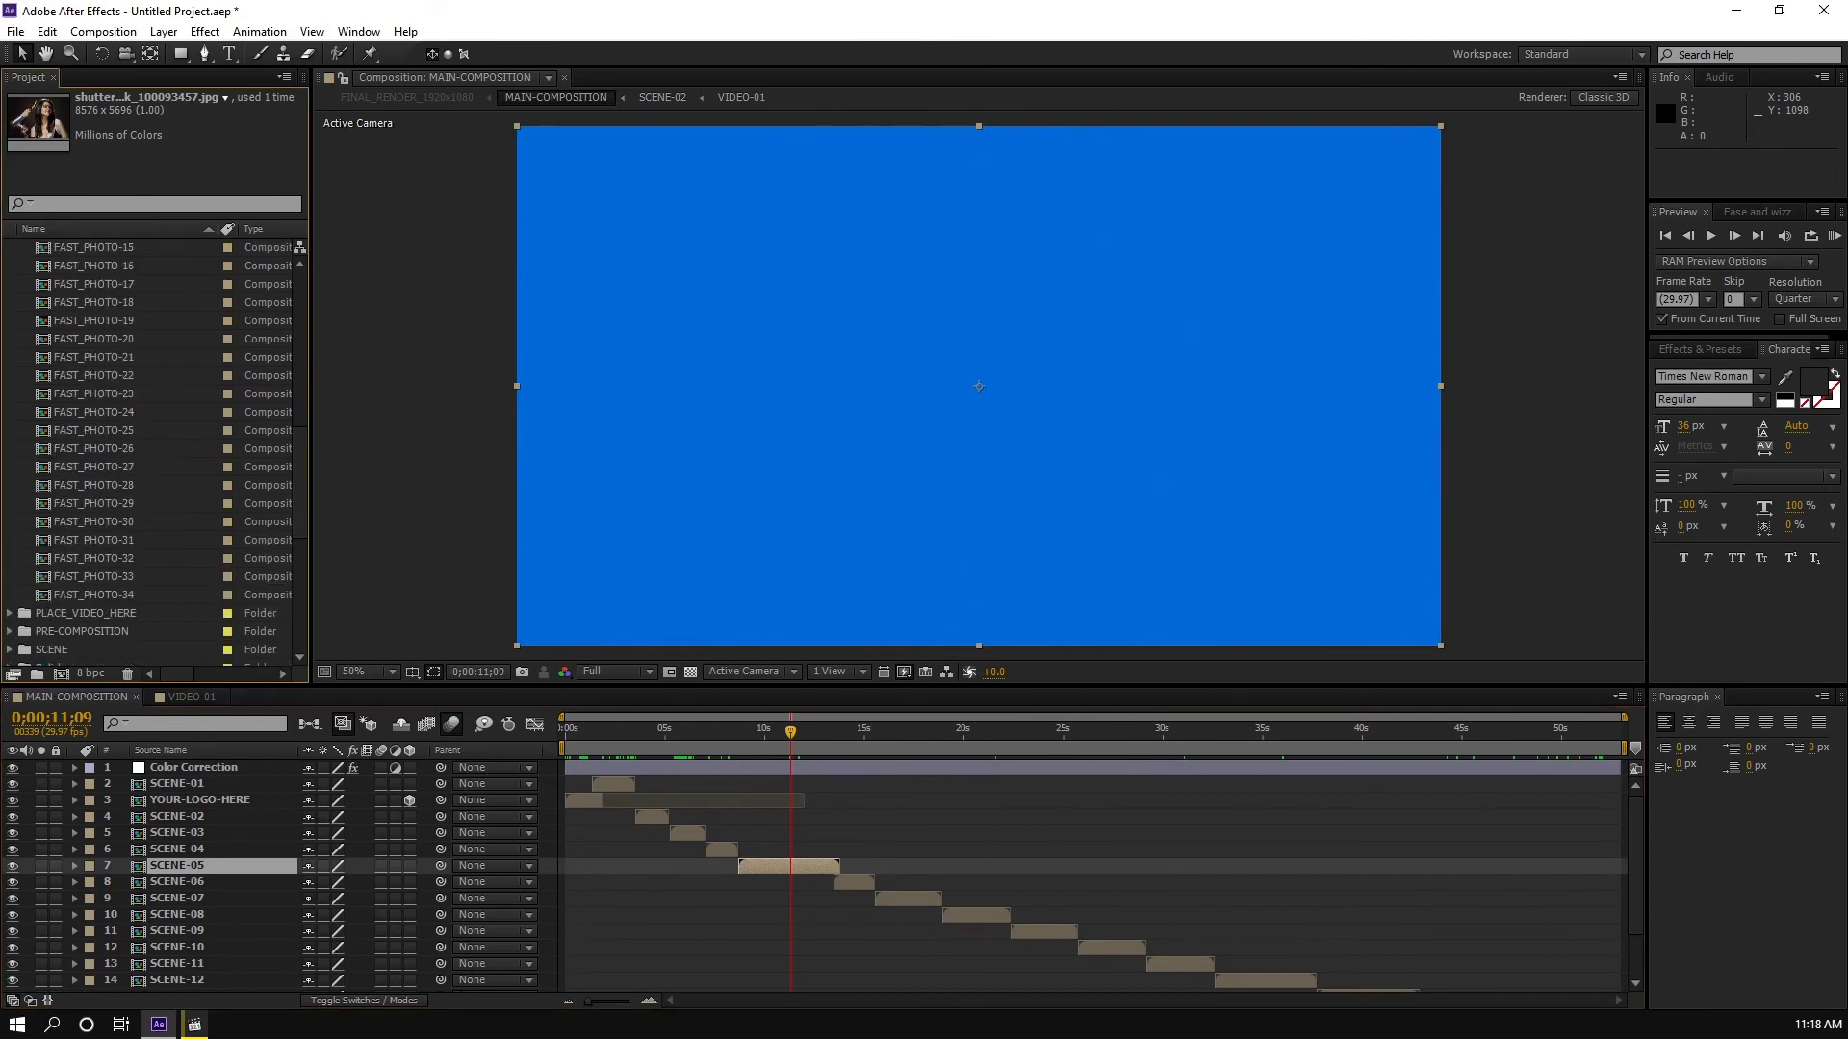
scroll(154, 452, up, 7)
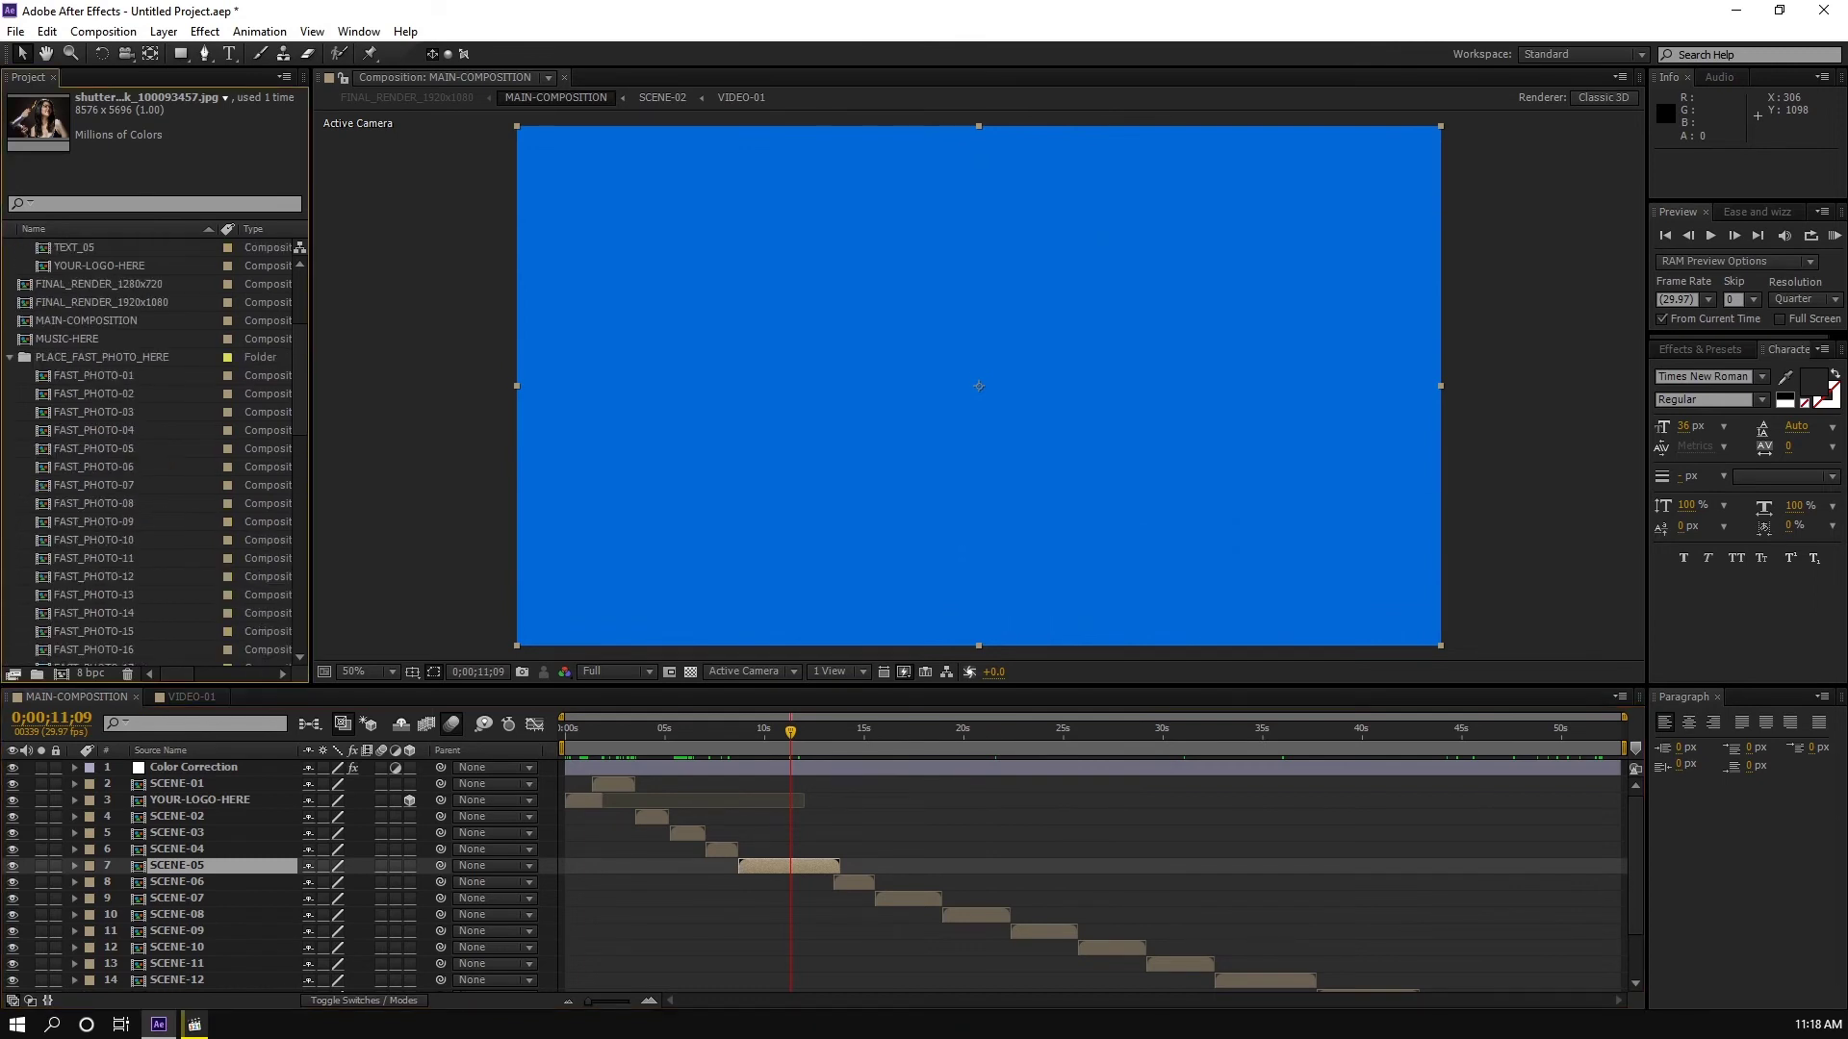
click(99, 394)
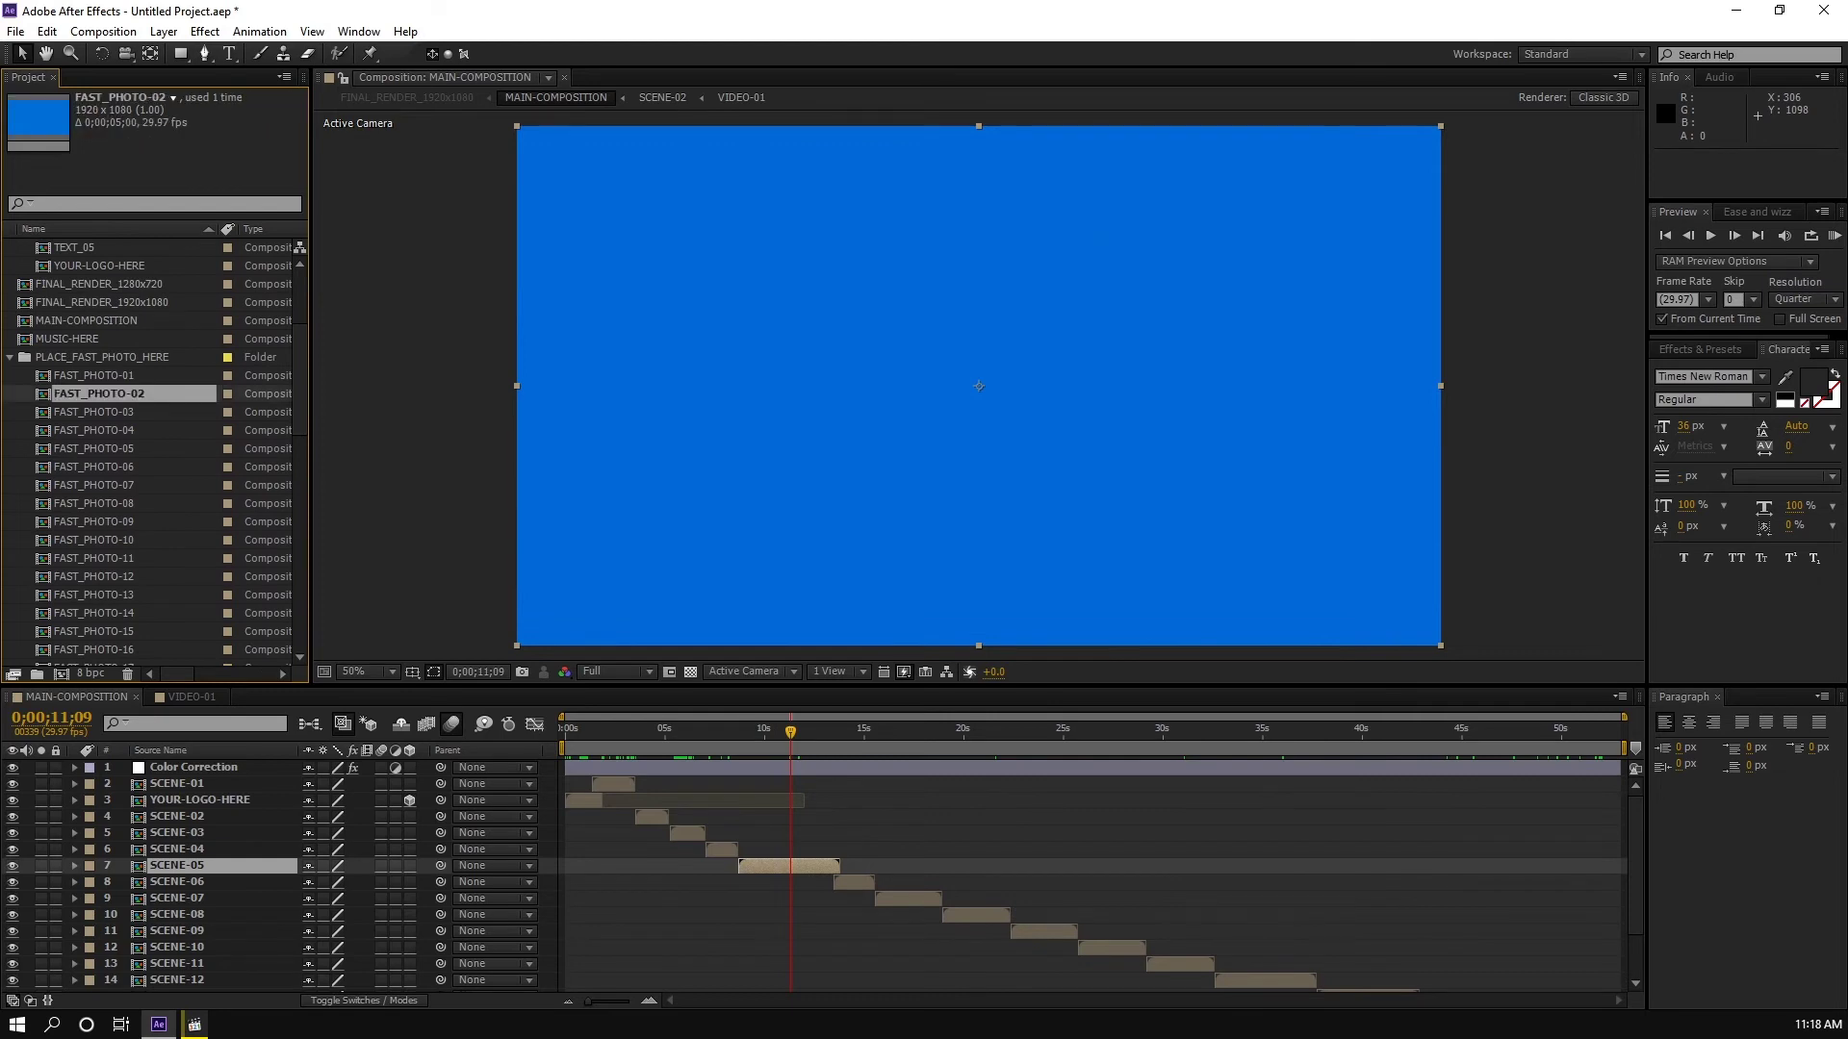
click(98, 376)
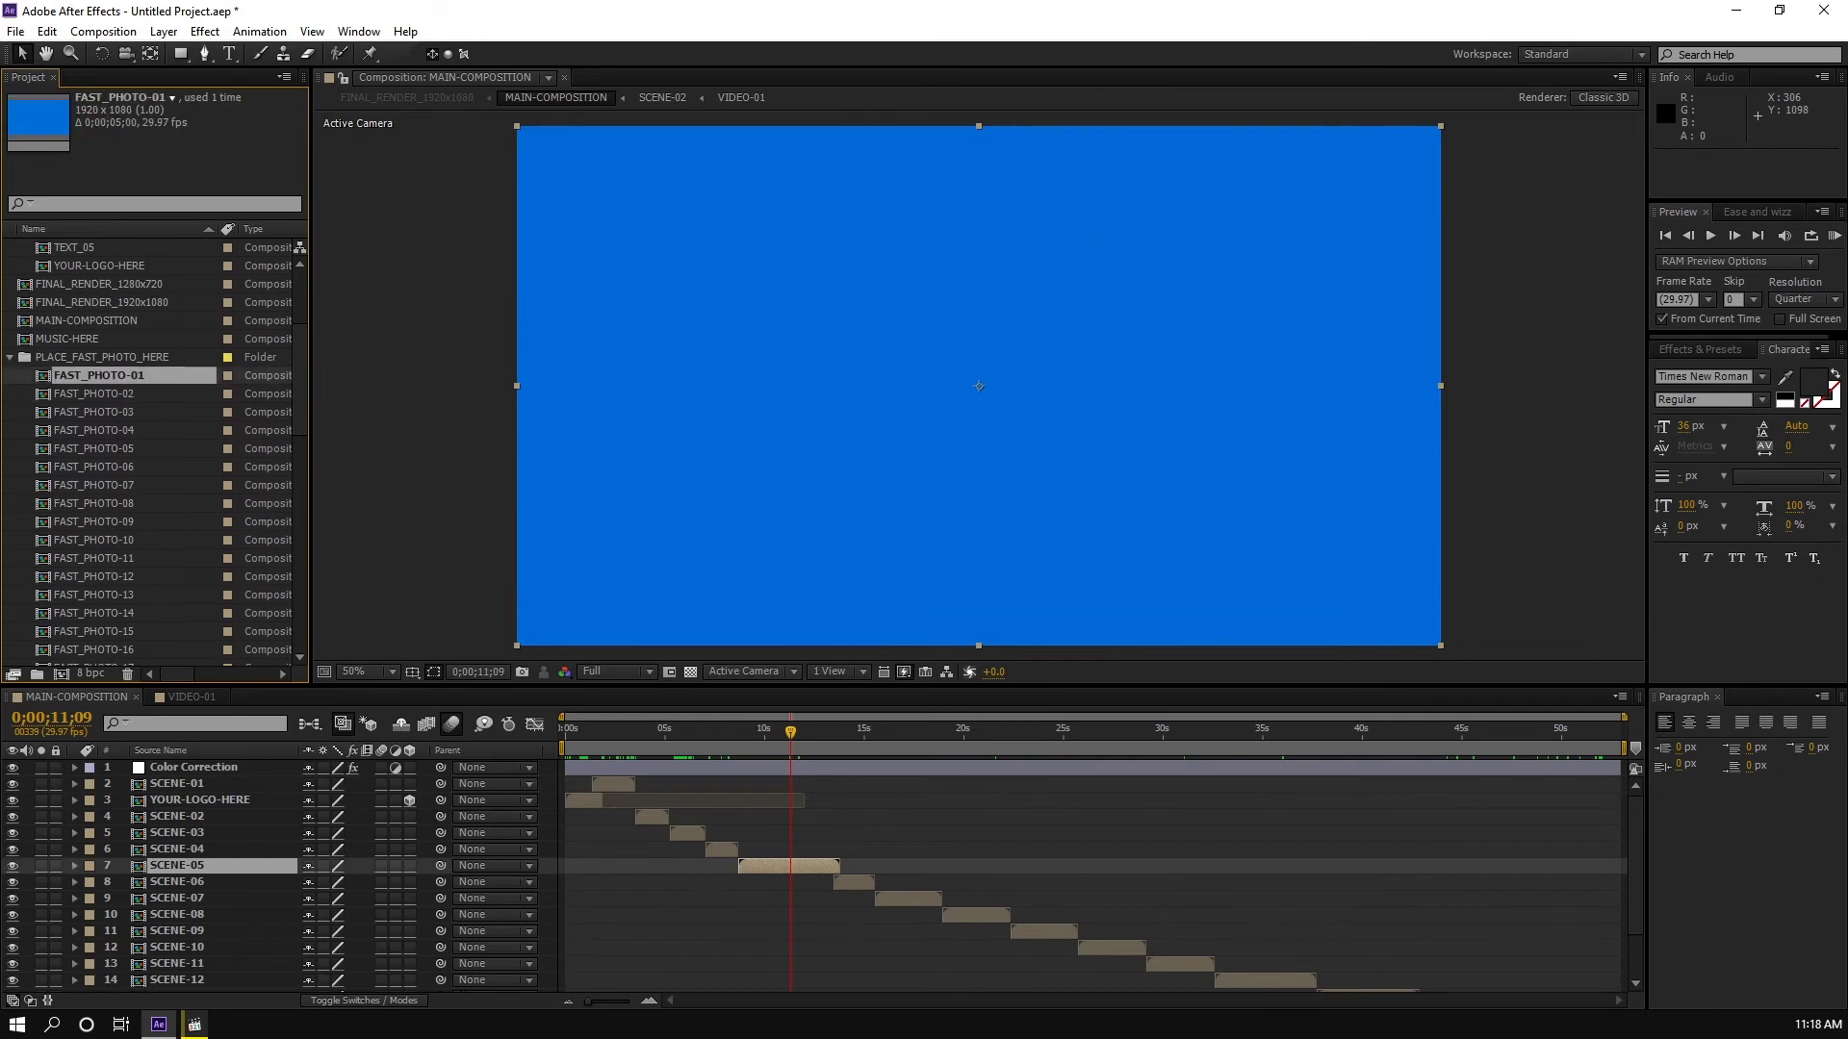
click(98, 393)
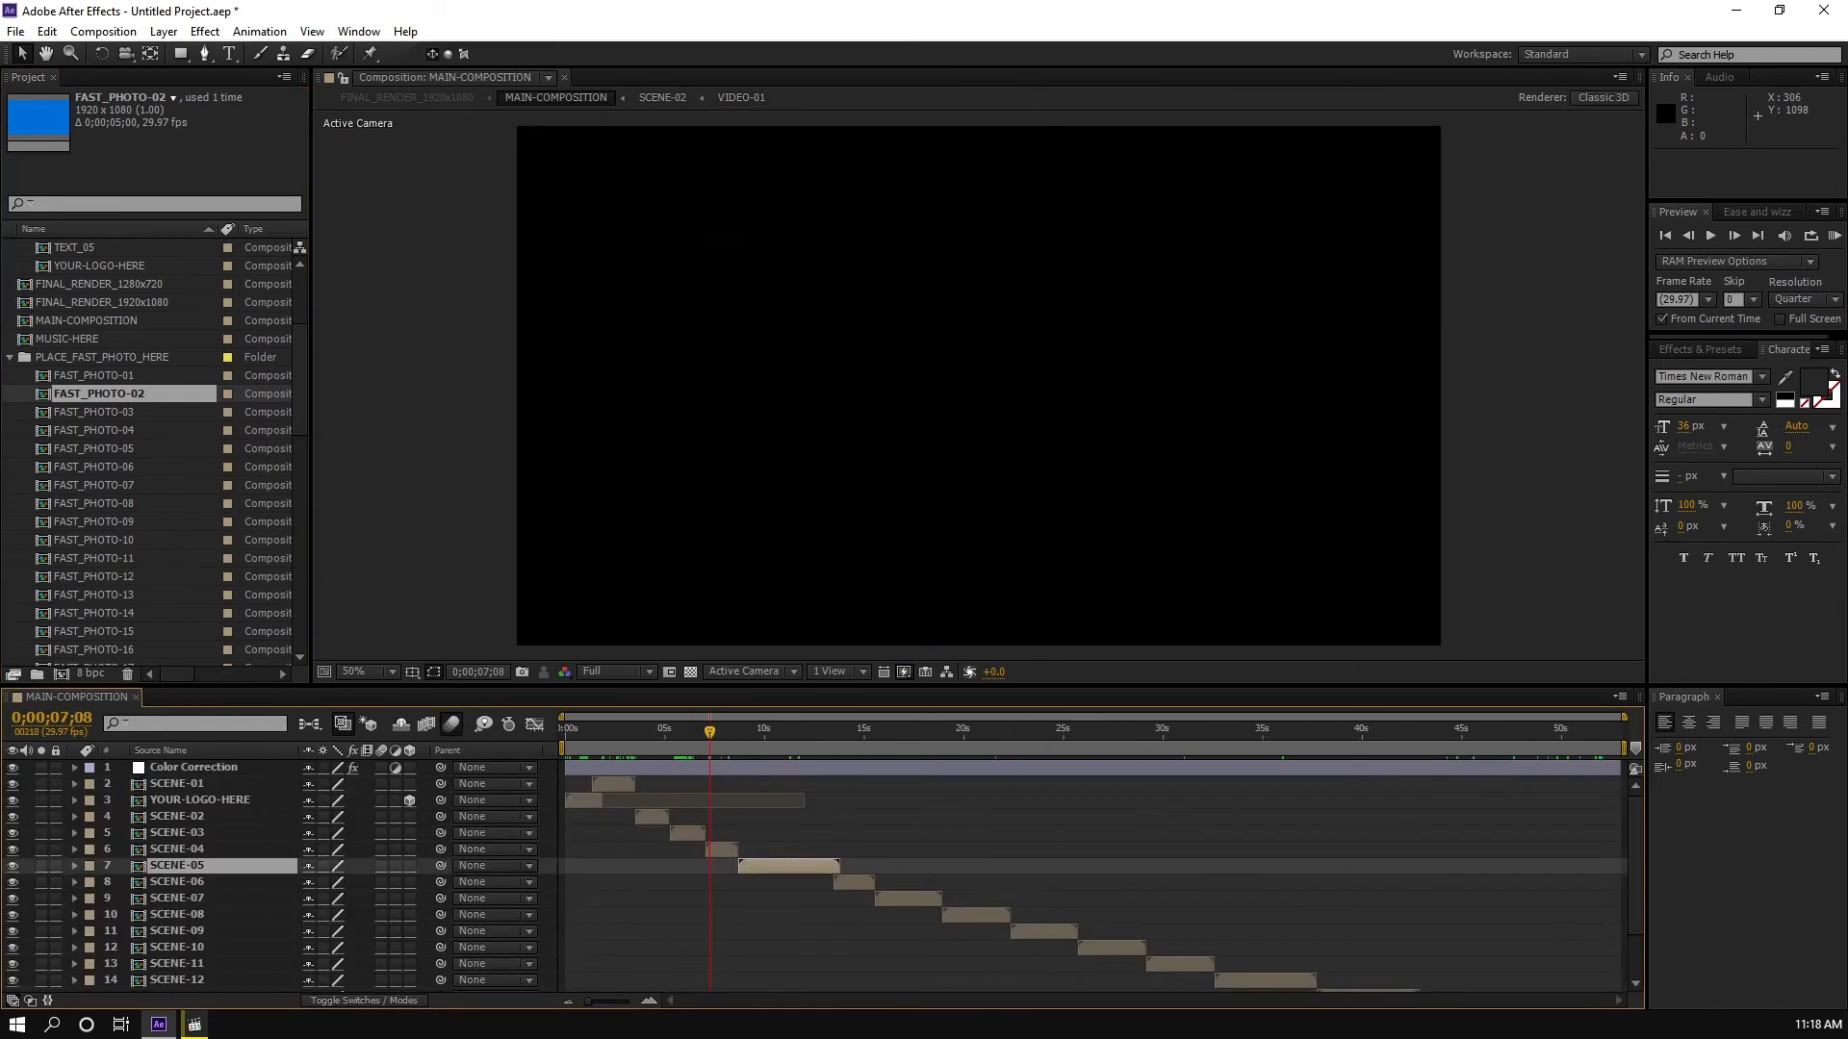
click(99, 375)
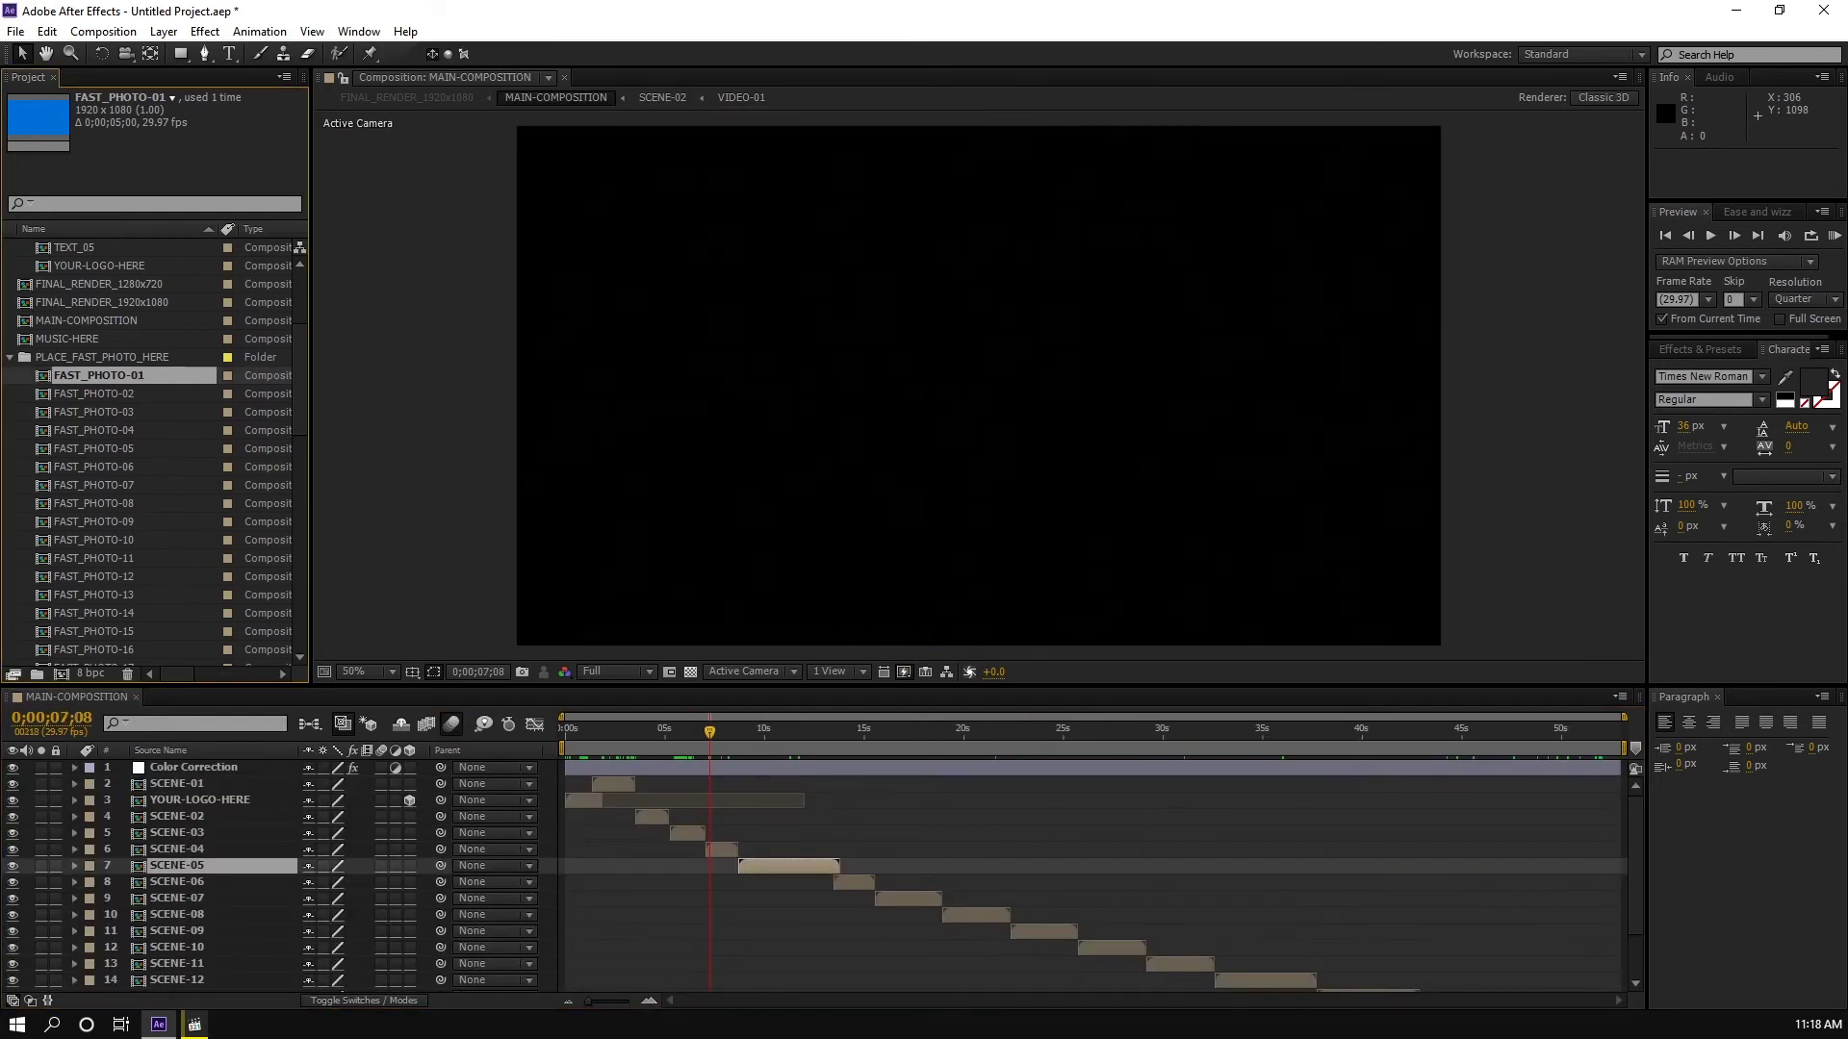
double_click(99, 375)
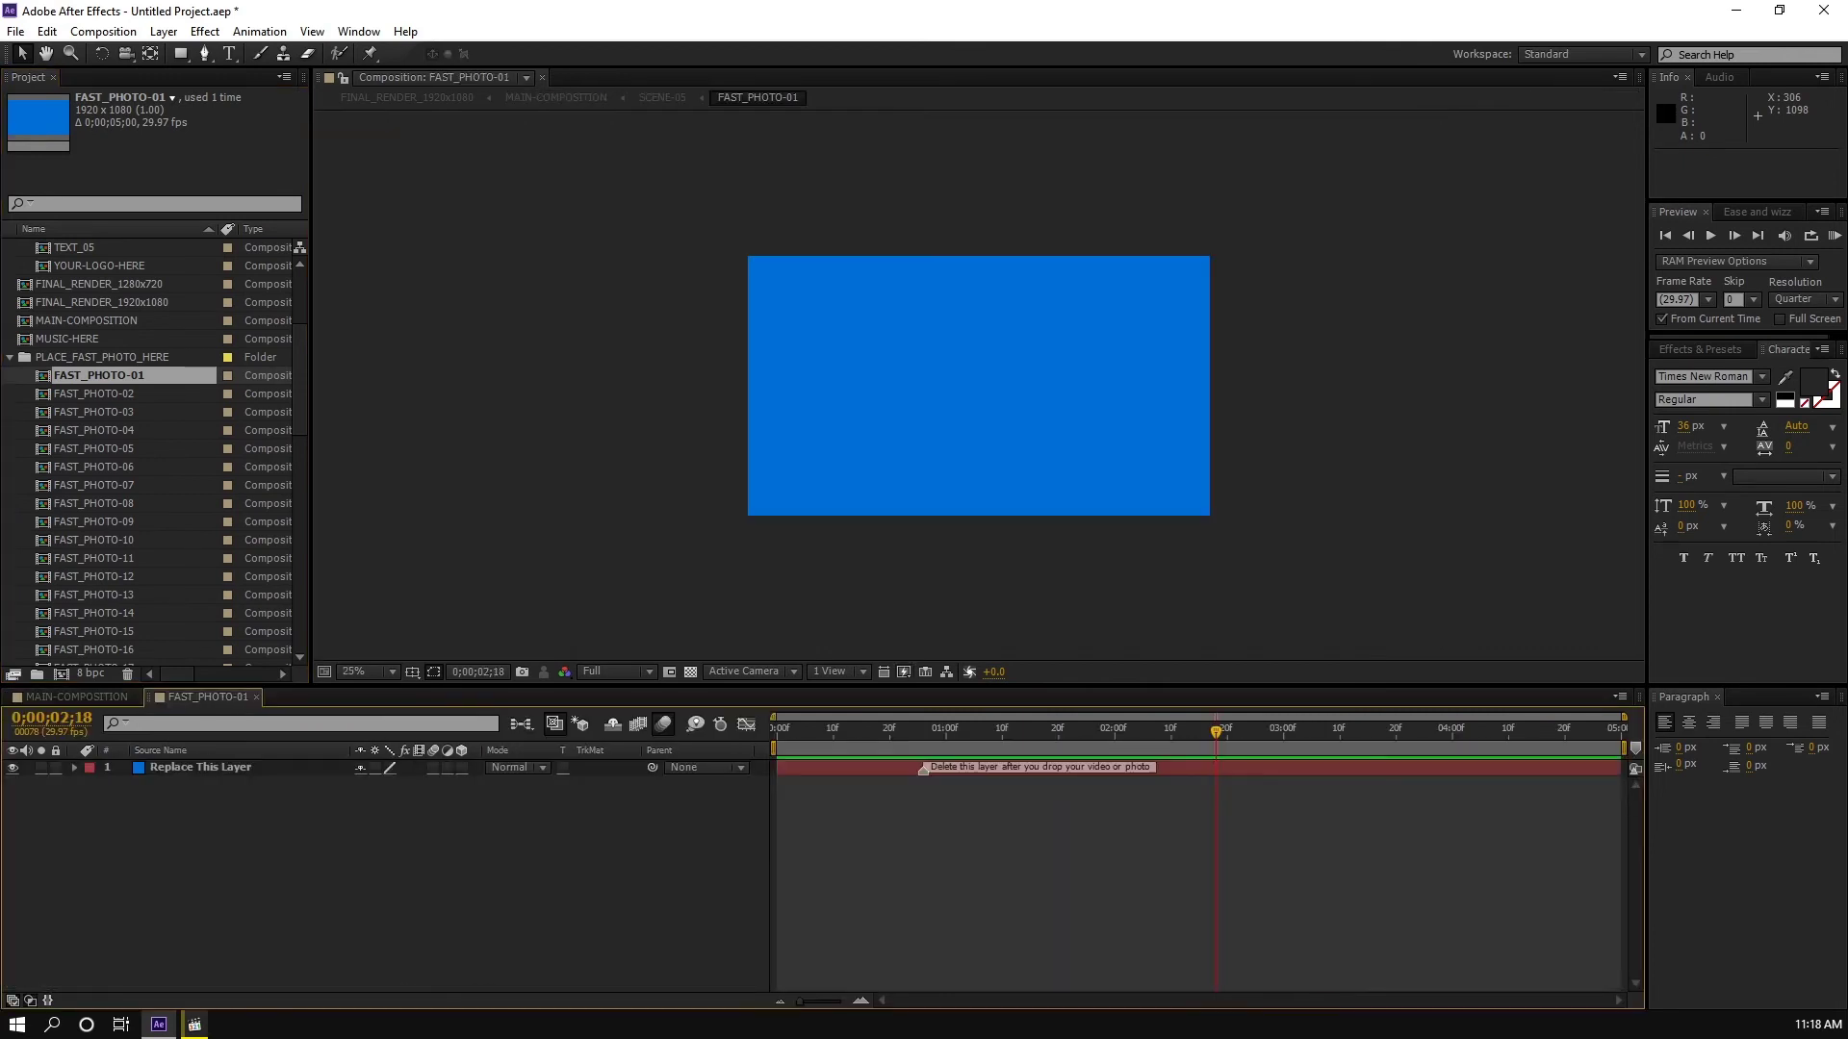
Step: Add shutterstock_100093460.jpg from the VIDEO AND PHOTO folder above the Replace This Layer placeholder in FAST_PHOTO-01
scroll(154, 452, down, 10)
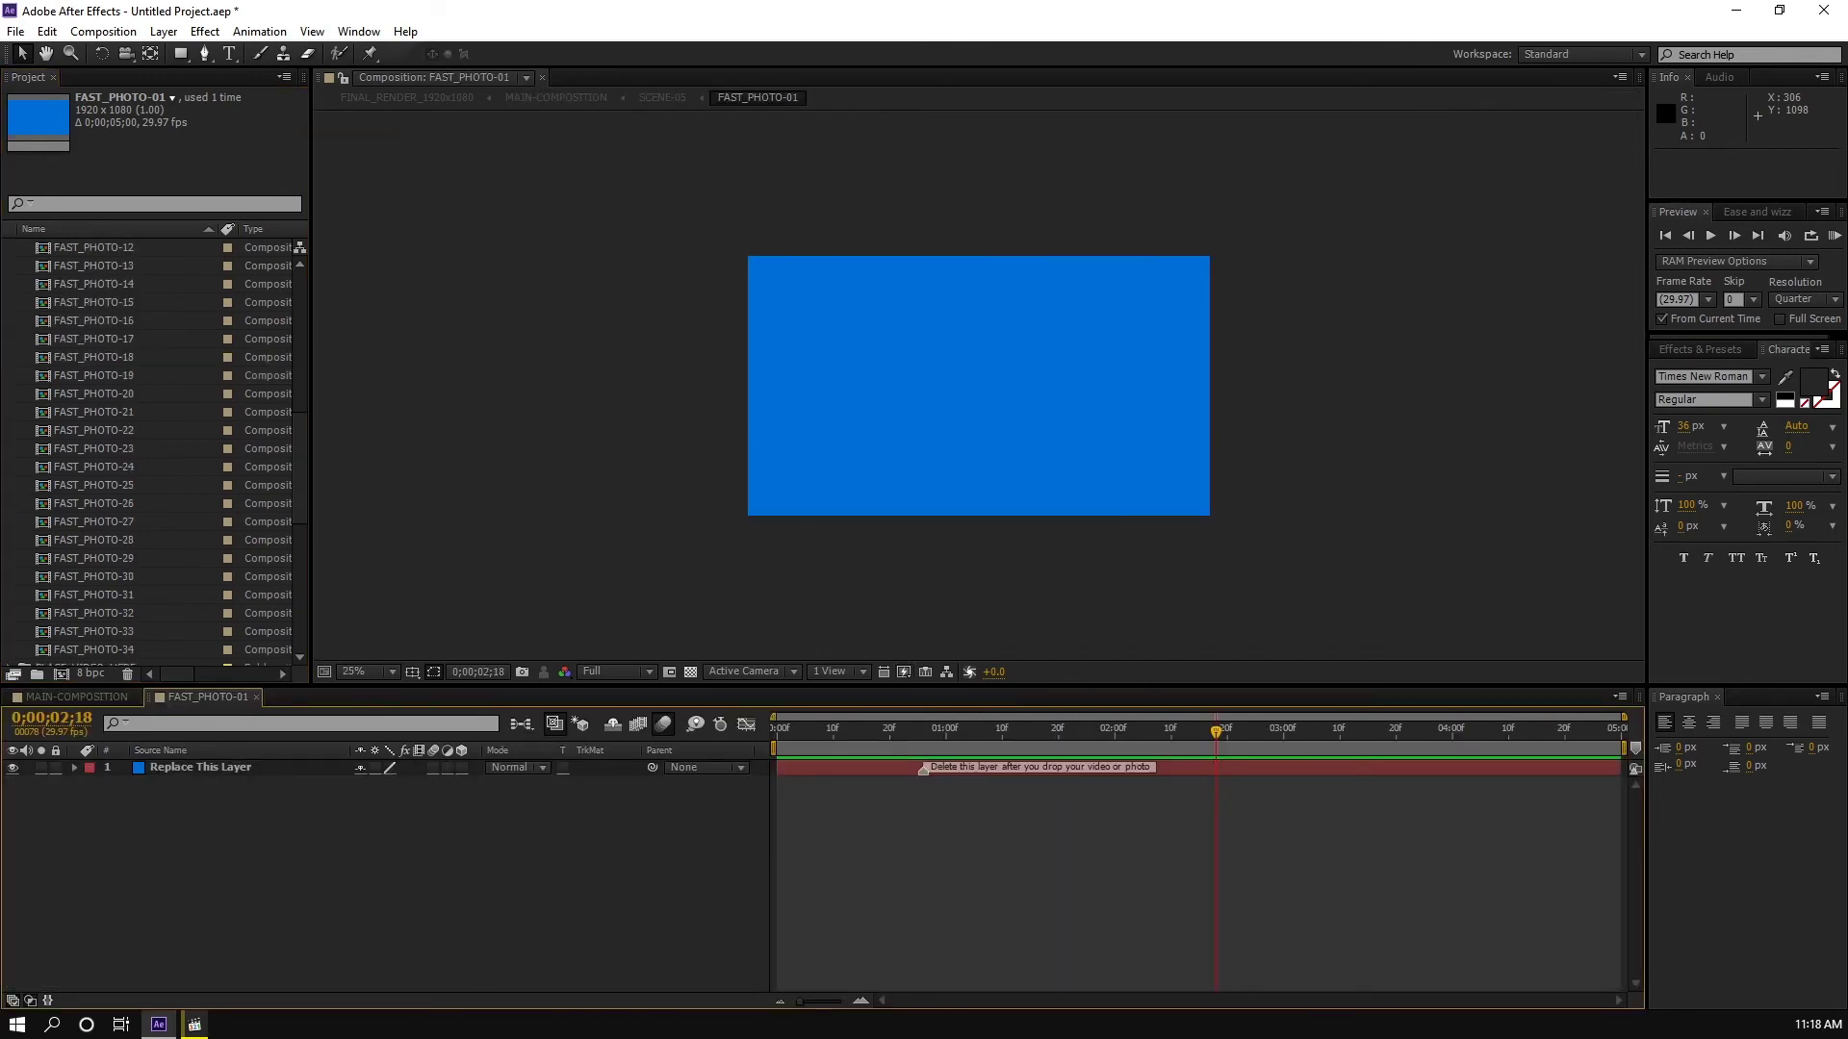
scroll(132, 375, up, 1)
click(133, 375)
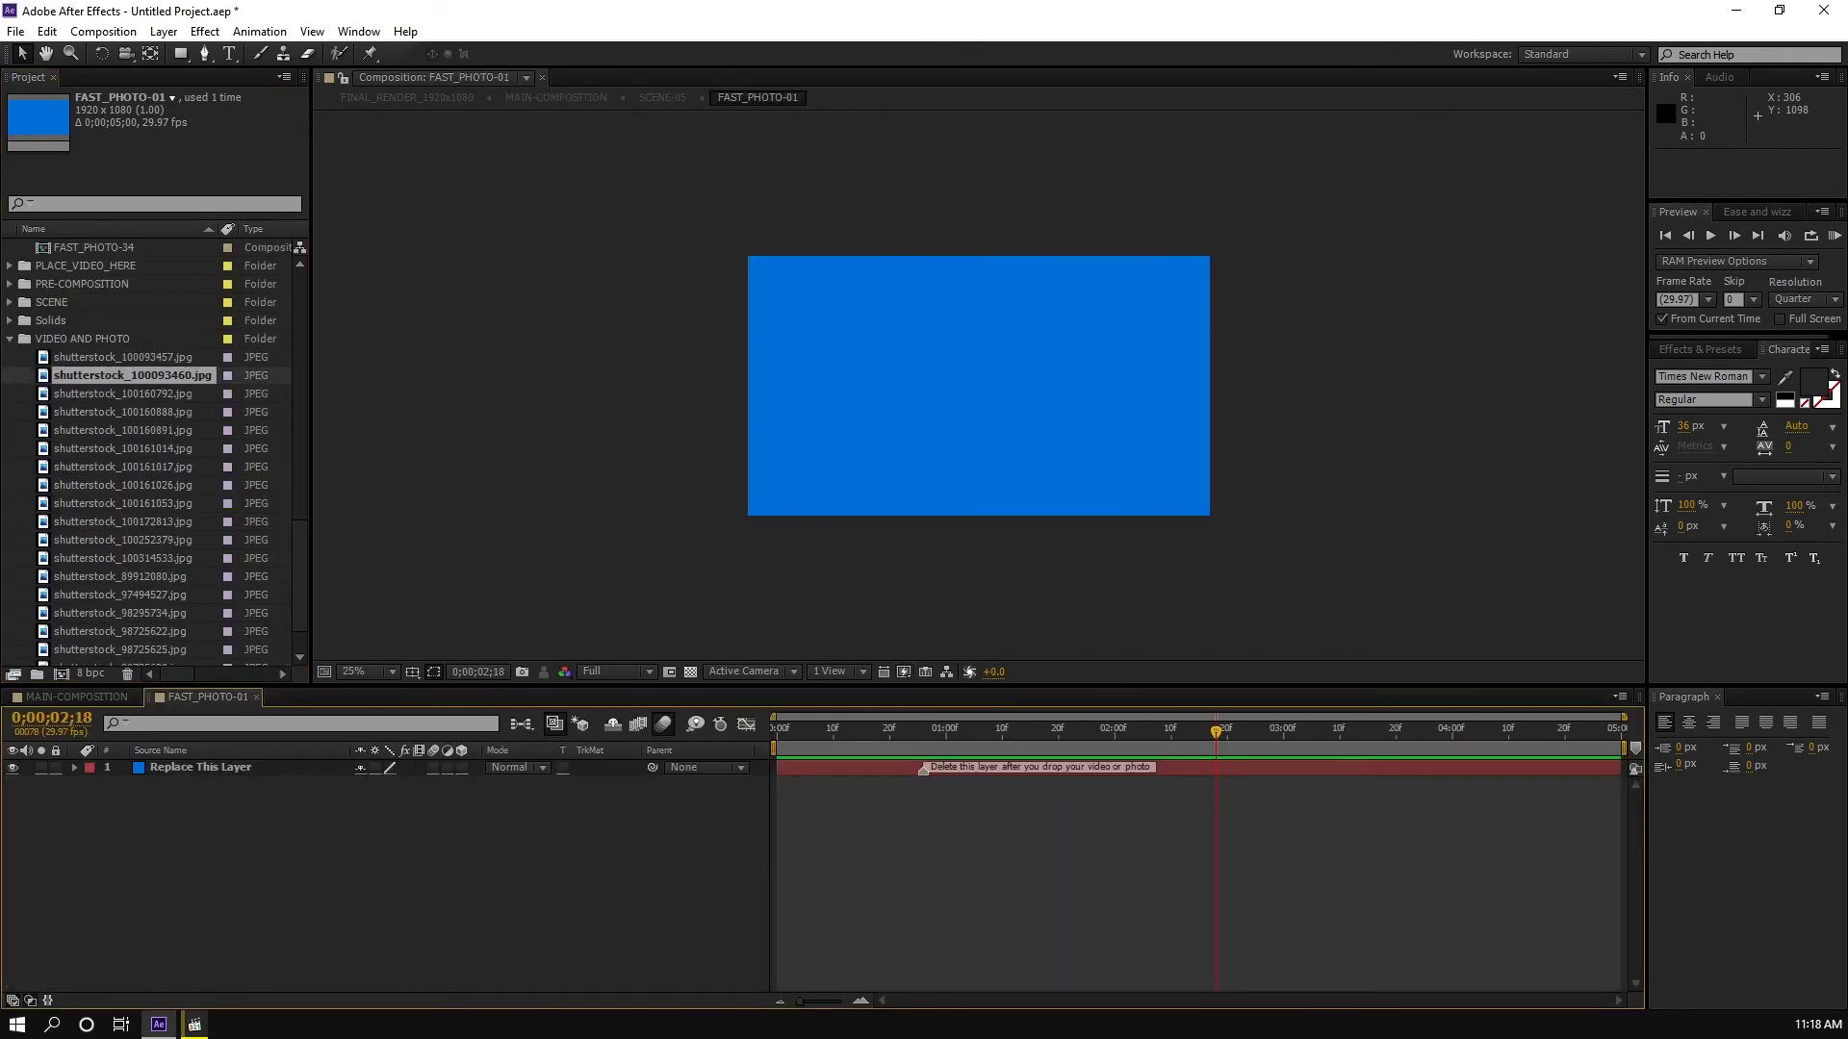
drag(132, 376, 978, 386)
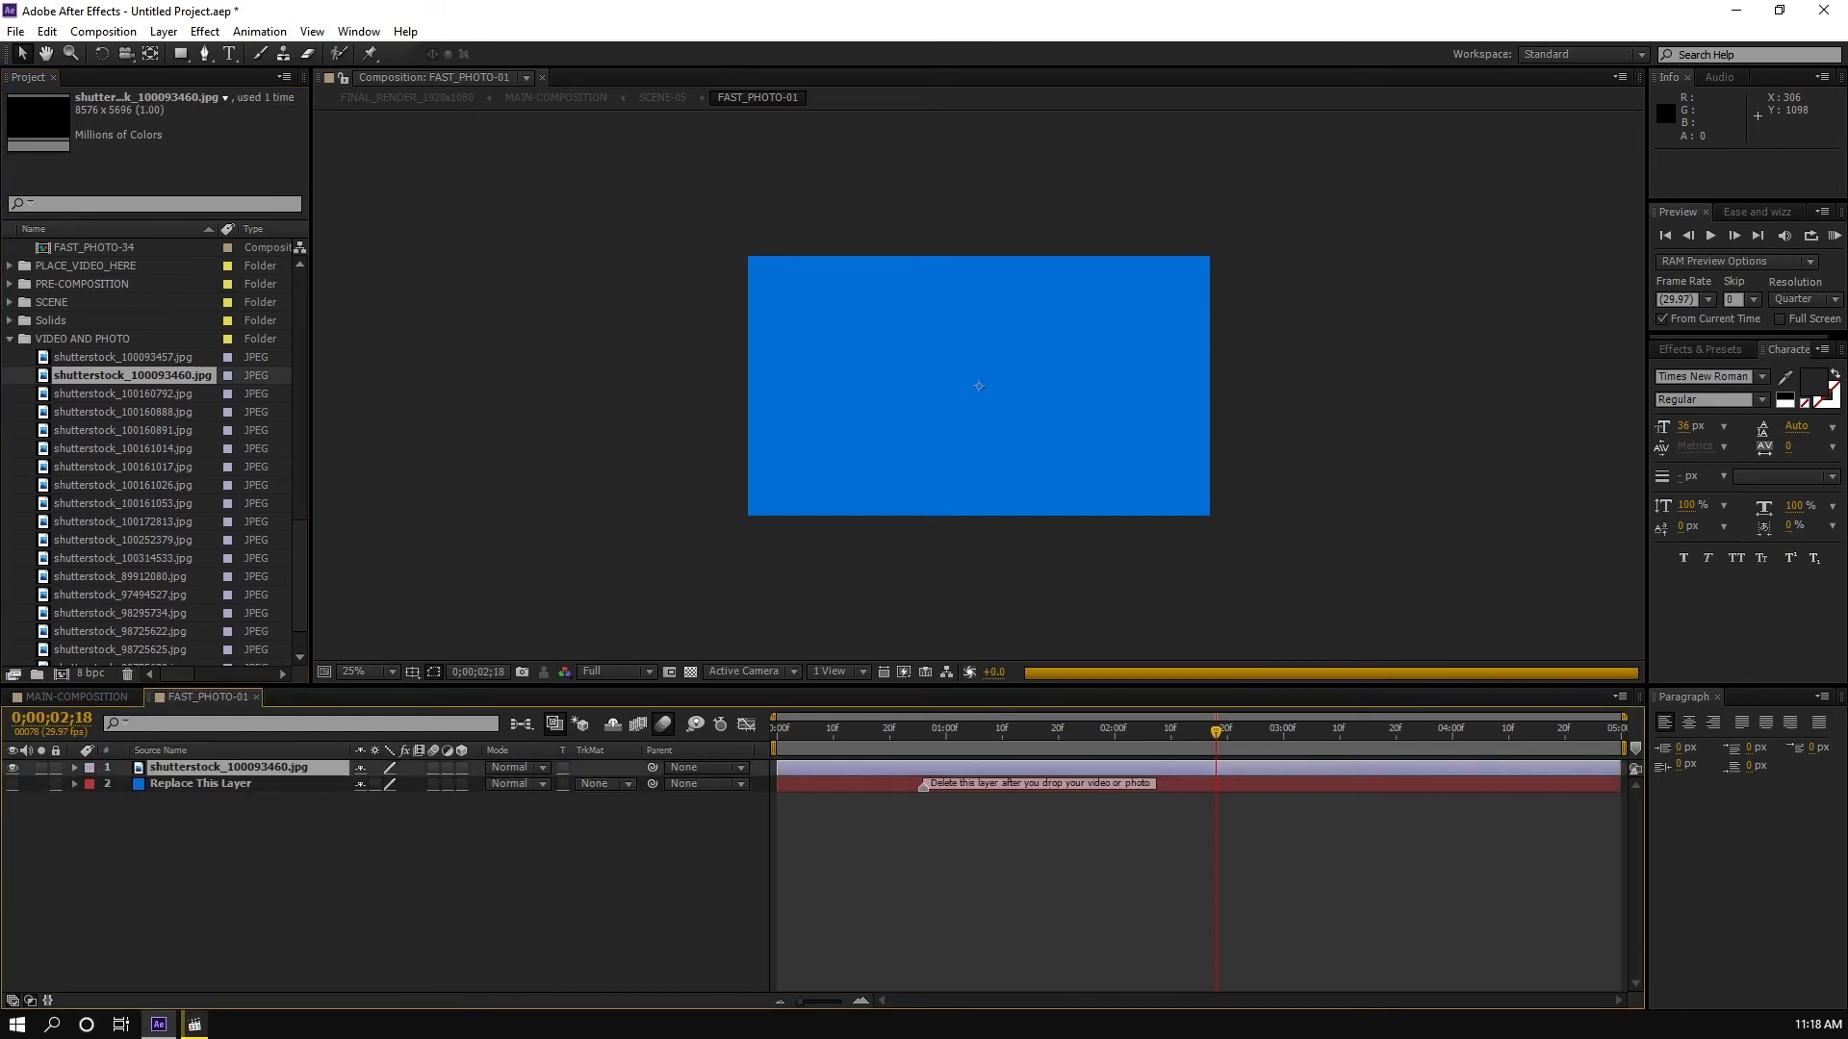
Step: Fit the photo to the composition width in FAST_PHOTO-01, scrub through to check it and close that composition
right_click(192, 767)
mouse_move(318, 146)
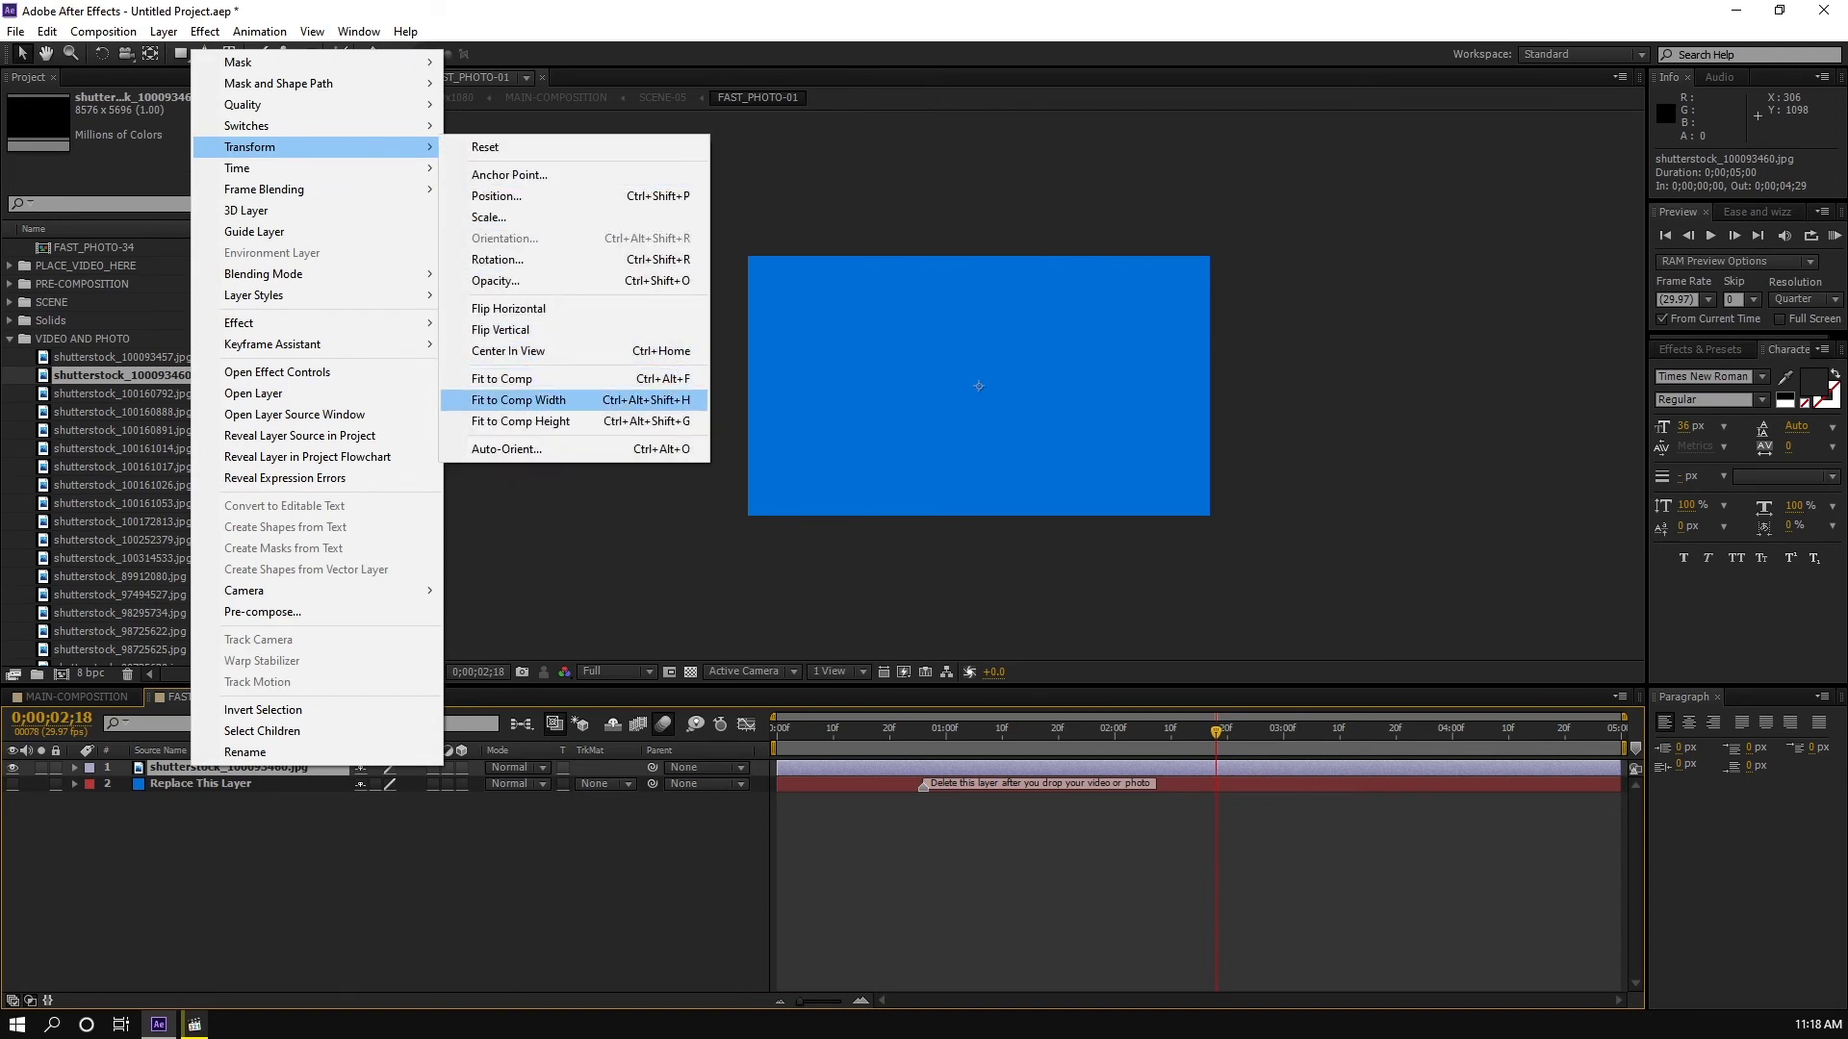
click(520, 399)
drag(823, 731, 1322, 731)
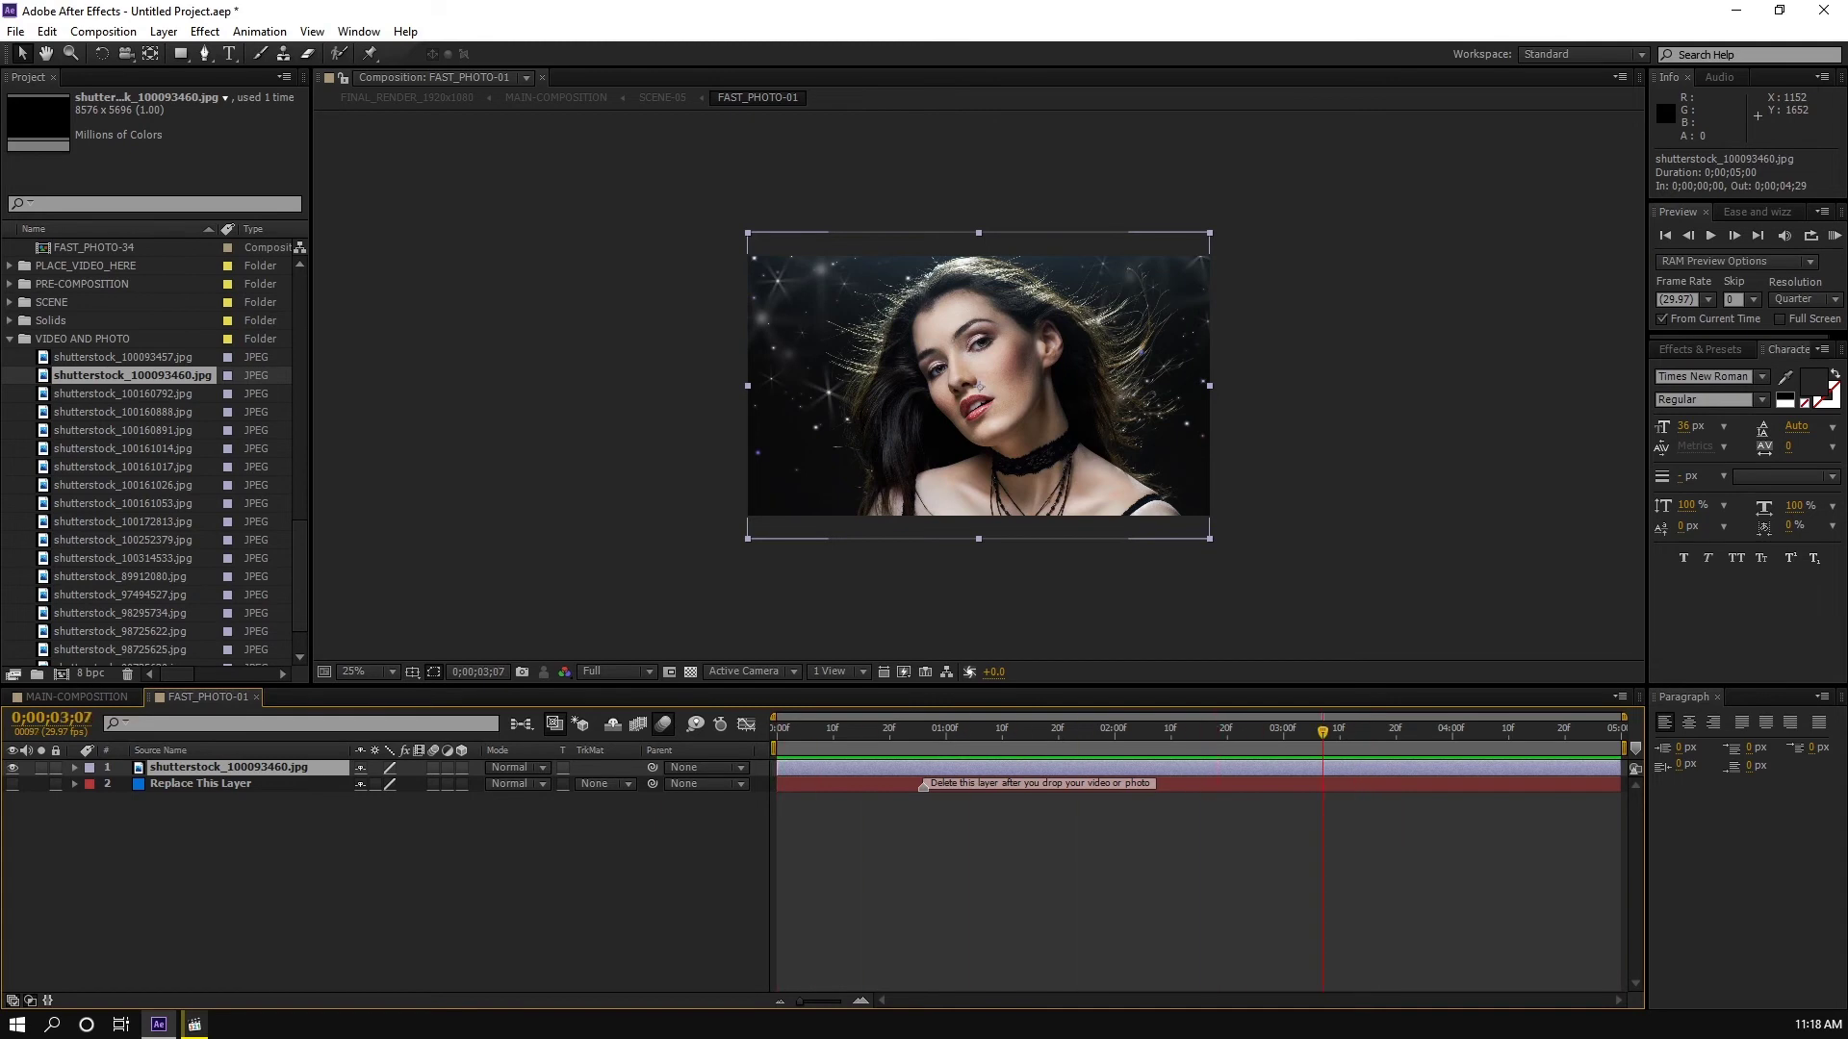
key(ctrl+w)
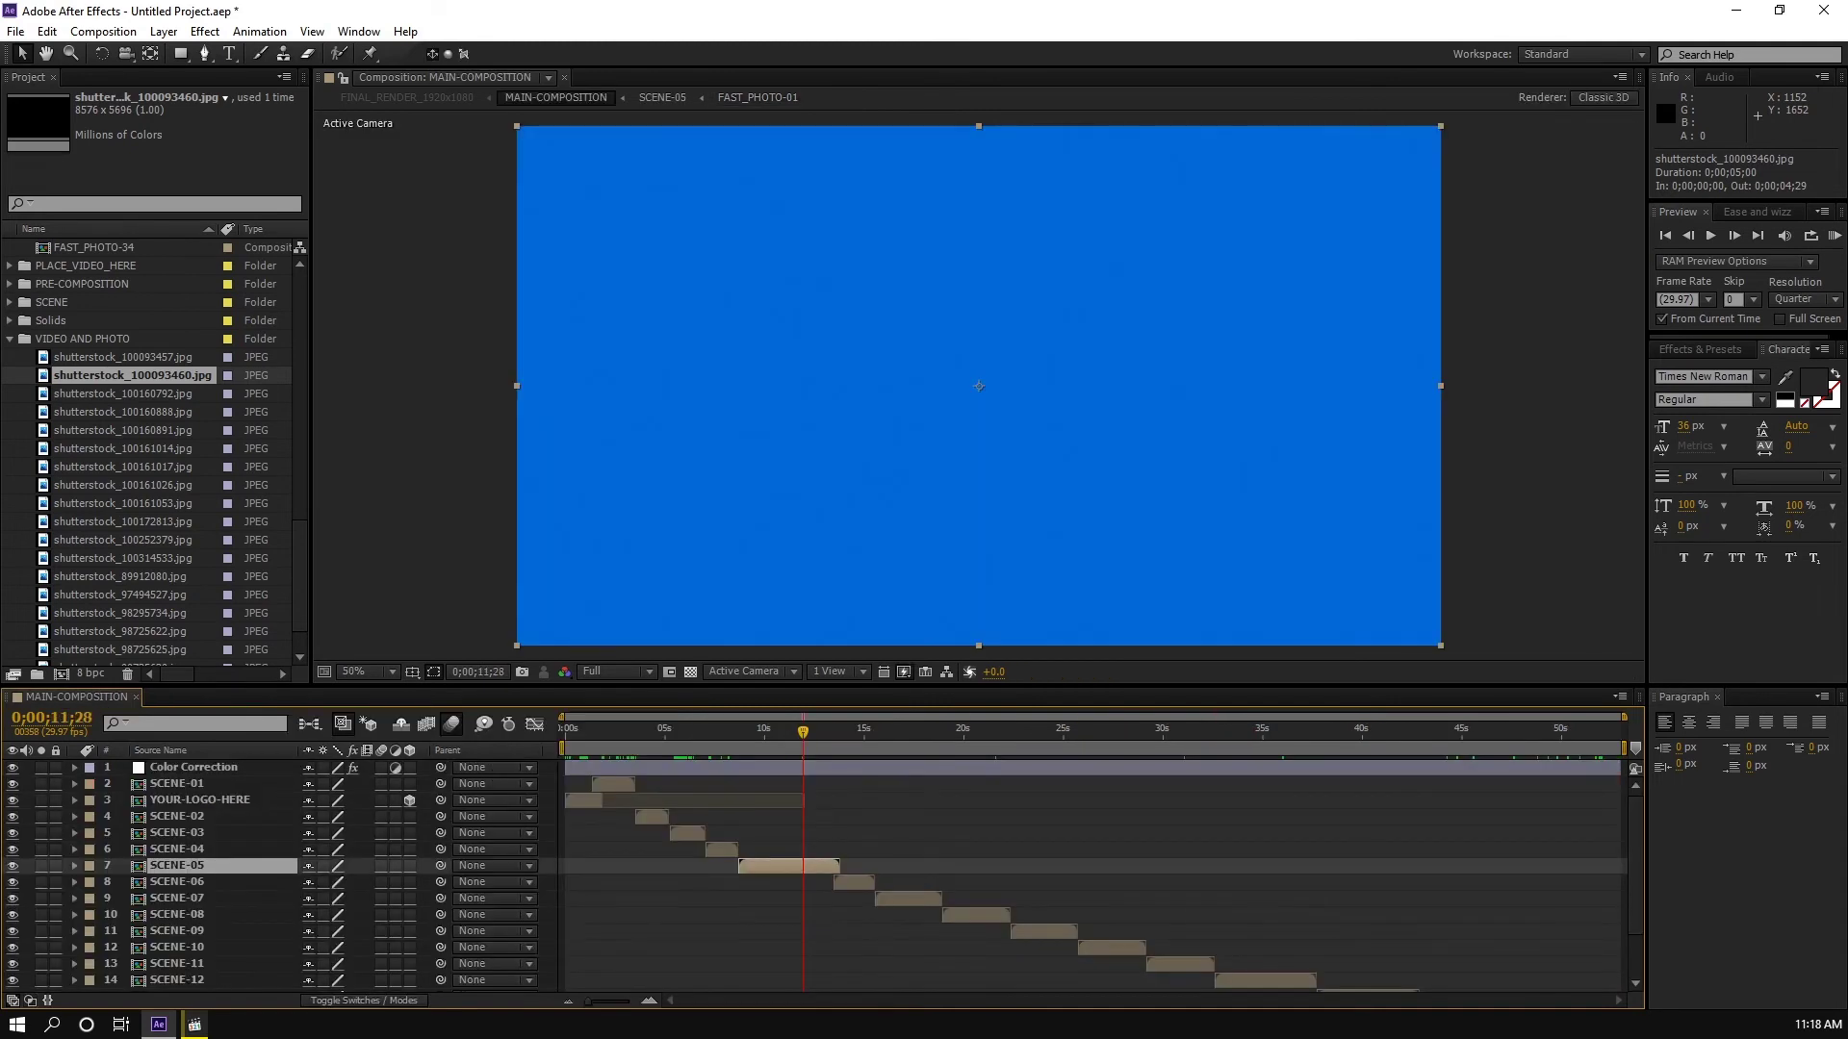
Step: Check the new photo frame by frame near the start of SCENE-05, and scrub MAIN-COMPOSITION onward to SCENE-09
key(Page_Down)
key(Page_Down)
key(Page_Down)
key(Page_Down)
key(Page_Up)
key(Page_Up)
key(Page_Up)
key(Page_Up)
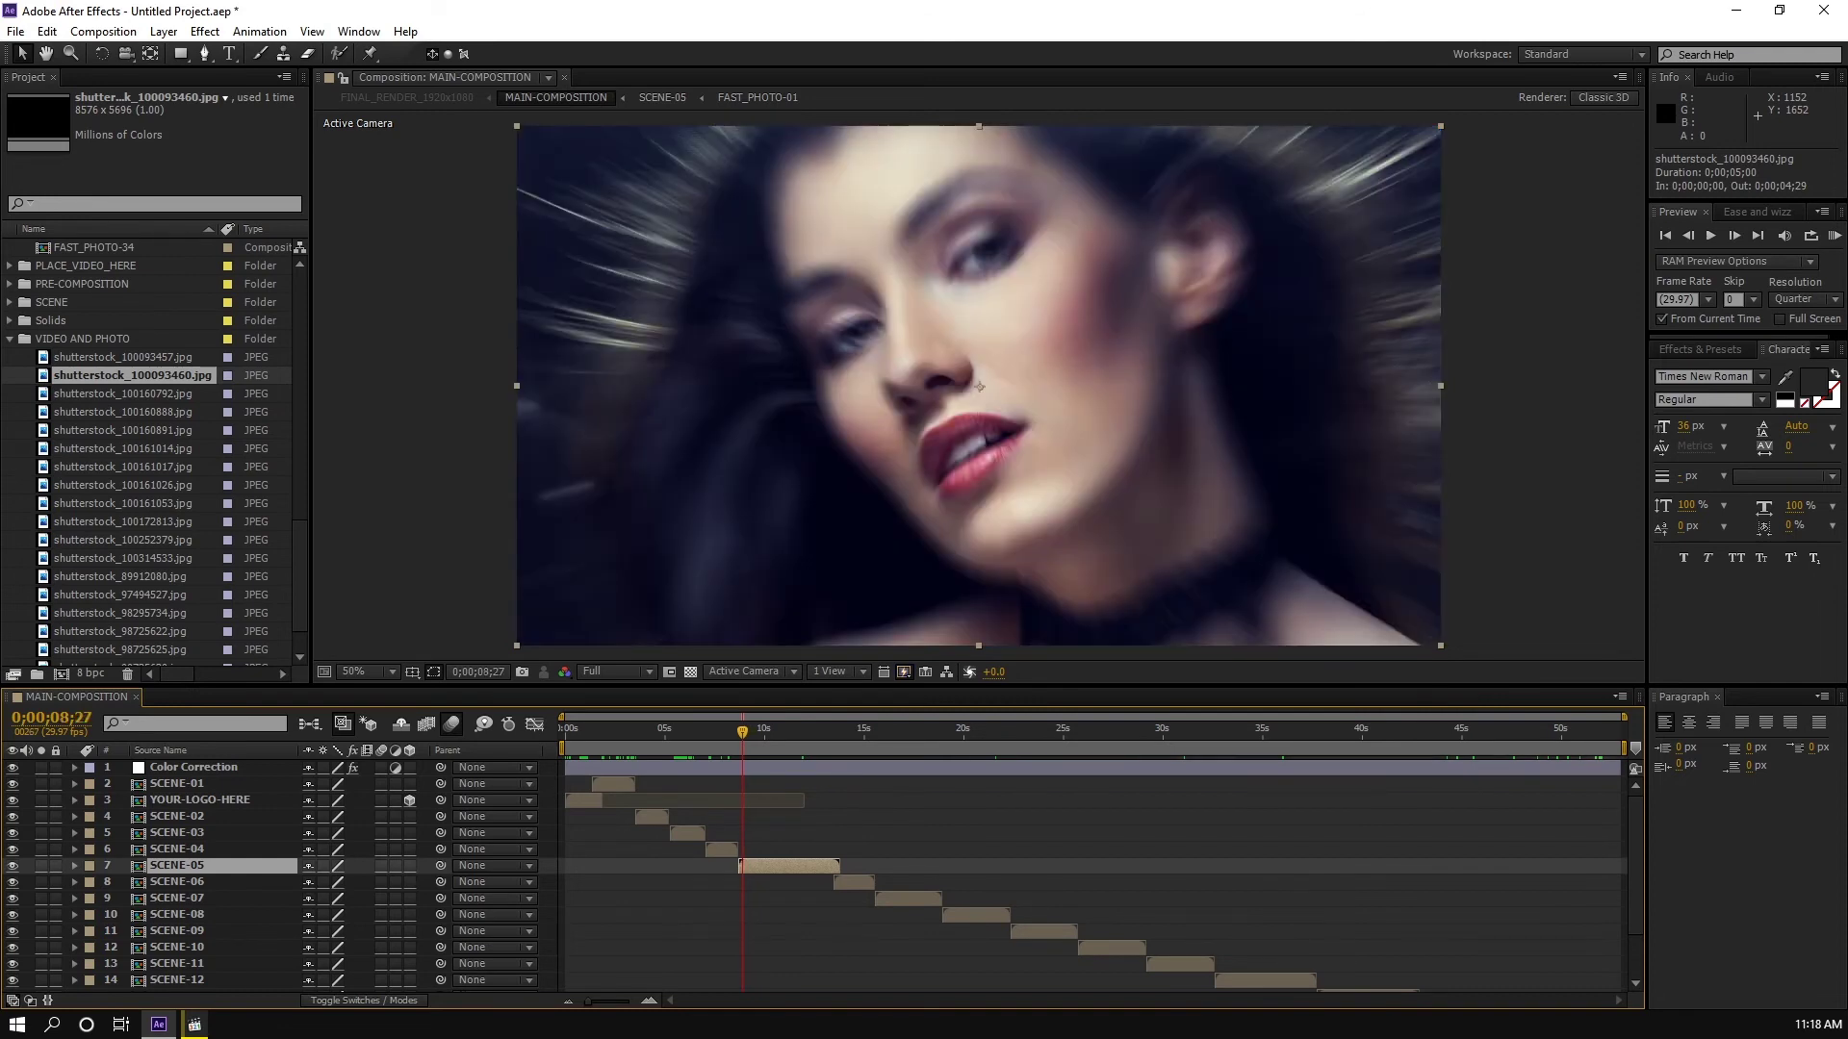
drag(842, 734, 865, 733)
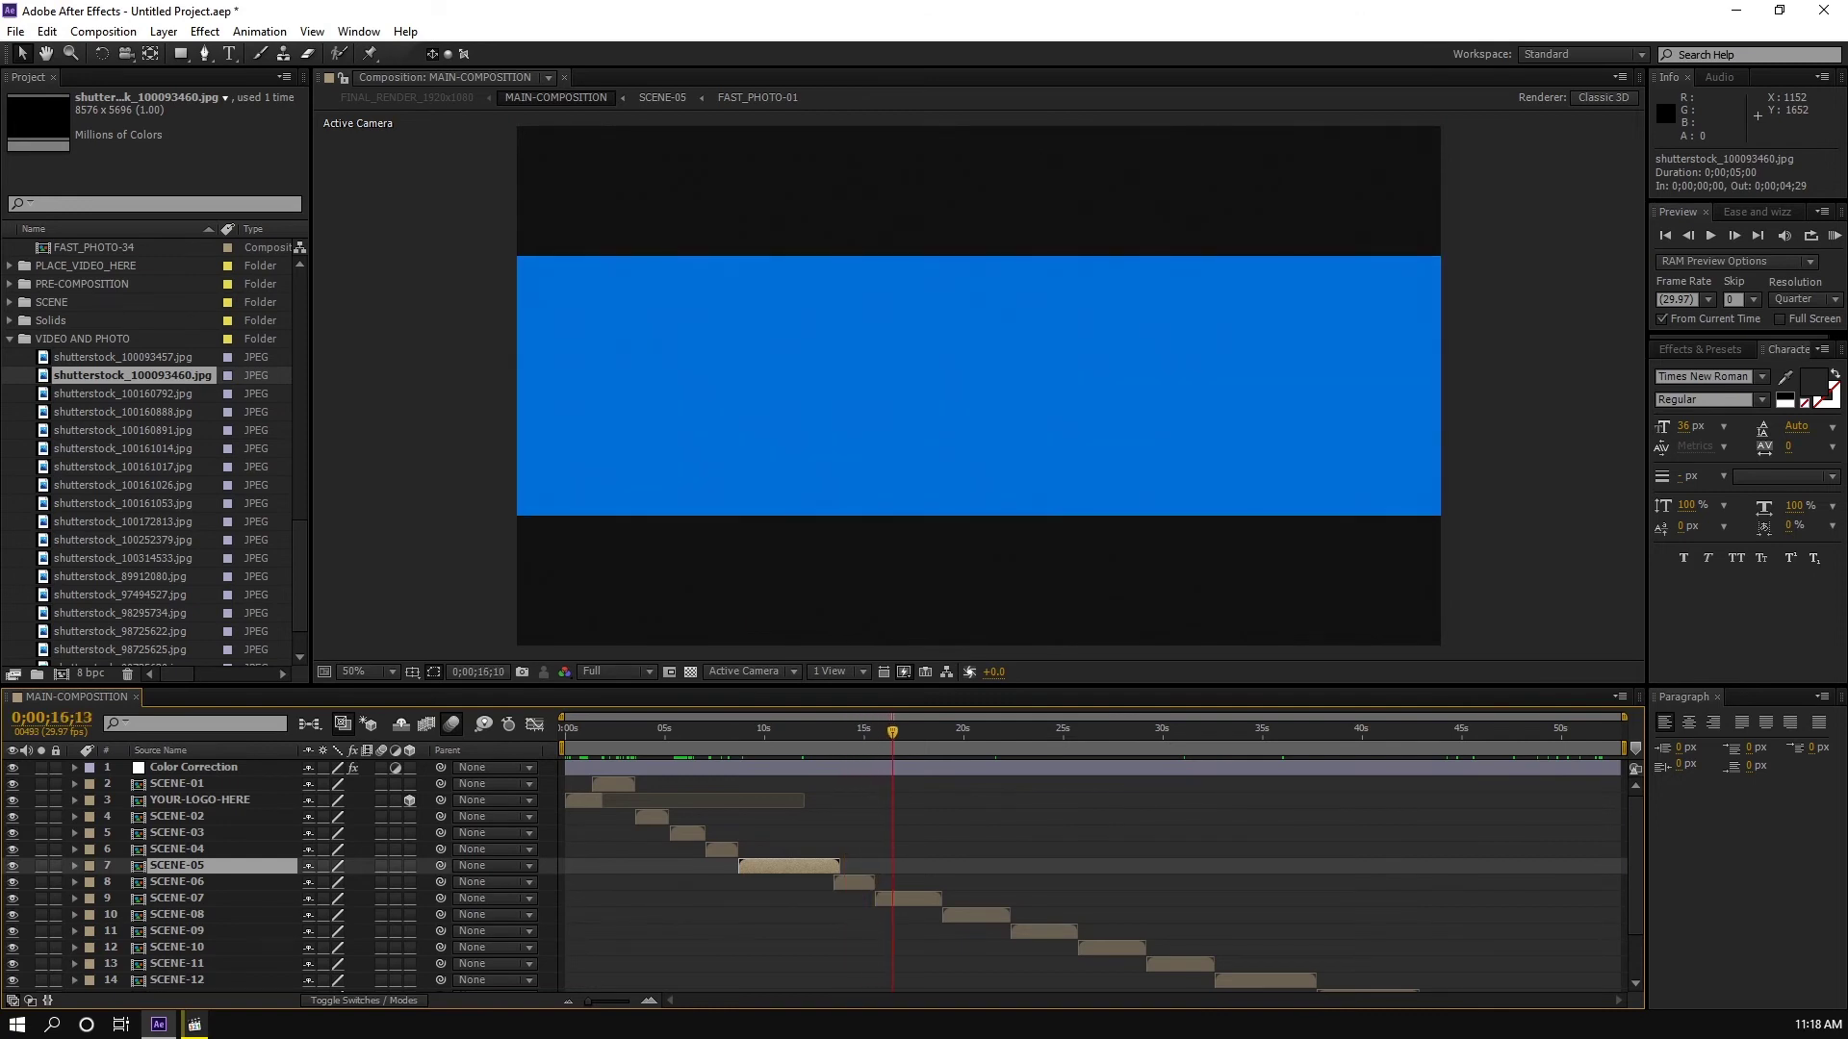
mouse_move(978, 734)
mouse_down()
mouse_move(1037, 733)
mouse_move(972, 733)
mouse_up()
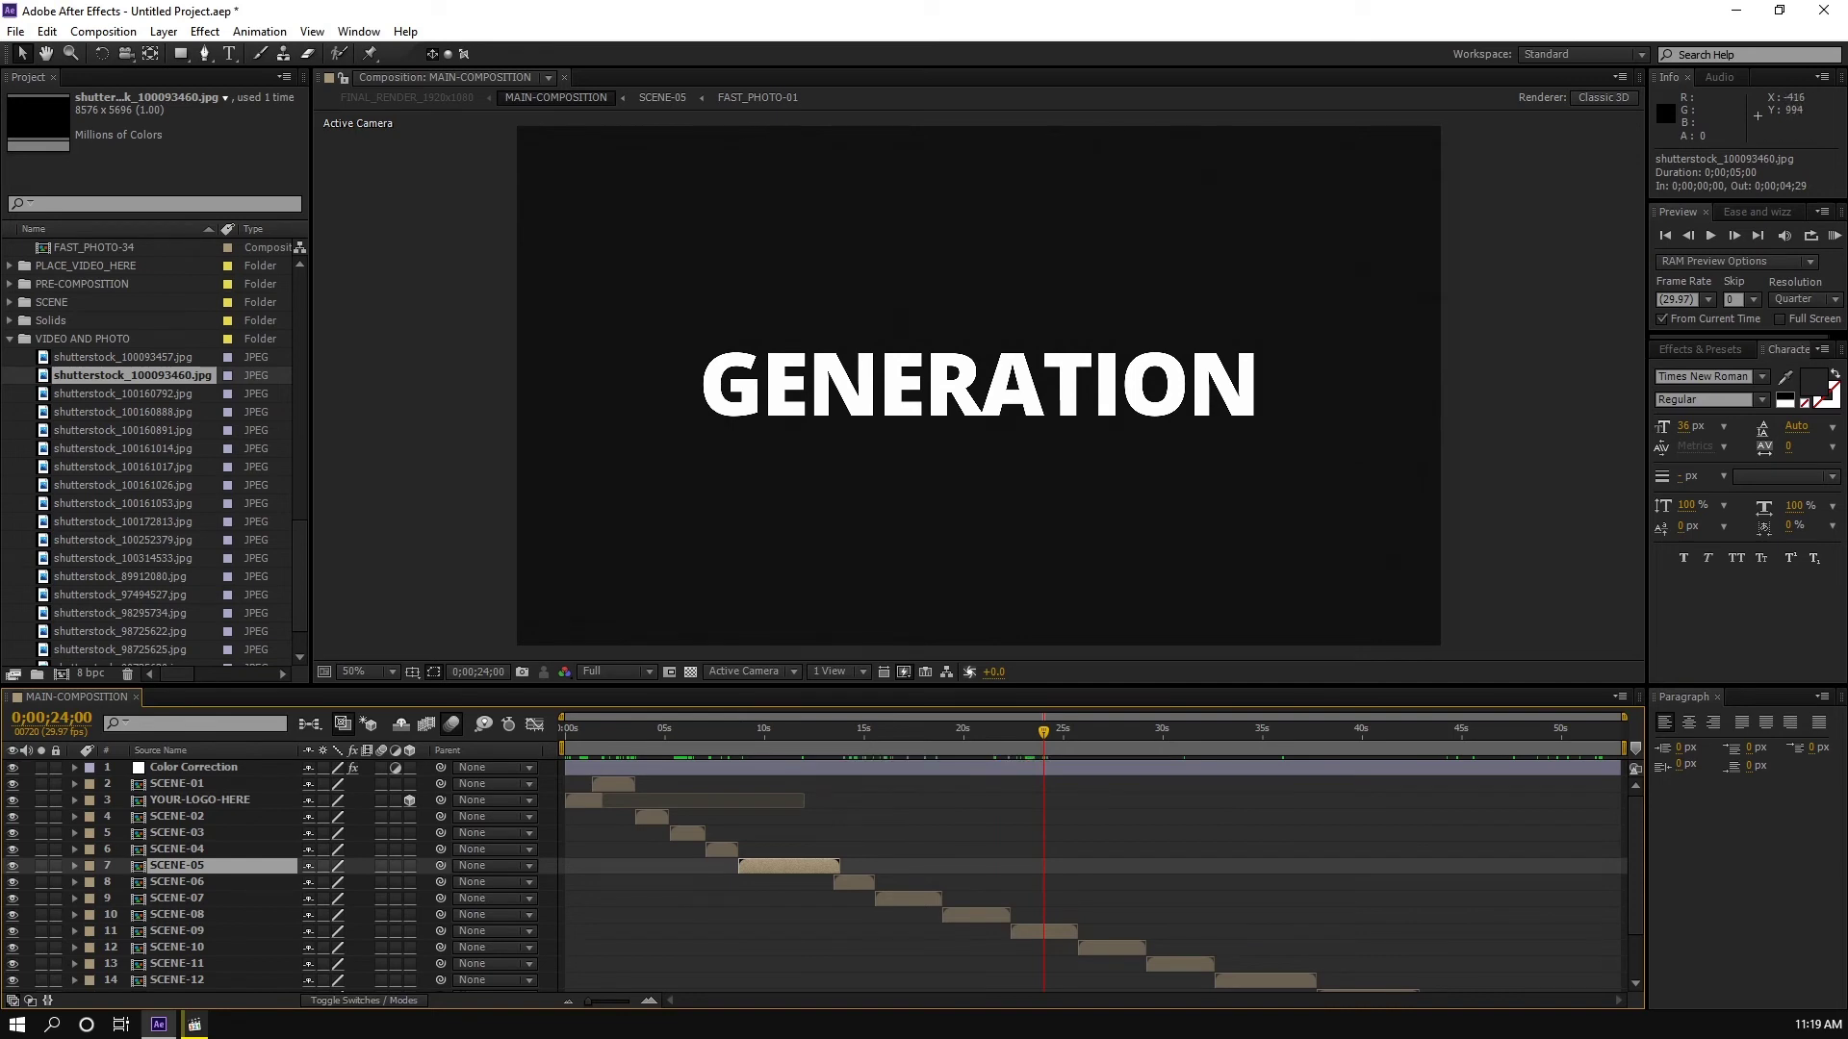
Step: Collapse PLACE_FAST_PHOTO_HERE, expand the PLACE_VIDEO_HERE folder and compare the VIDEO-01 and VIDEO-02 compositions
scroll(154, 433, up, 10)
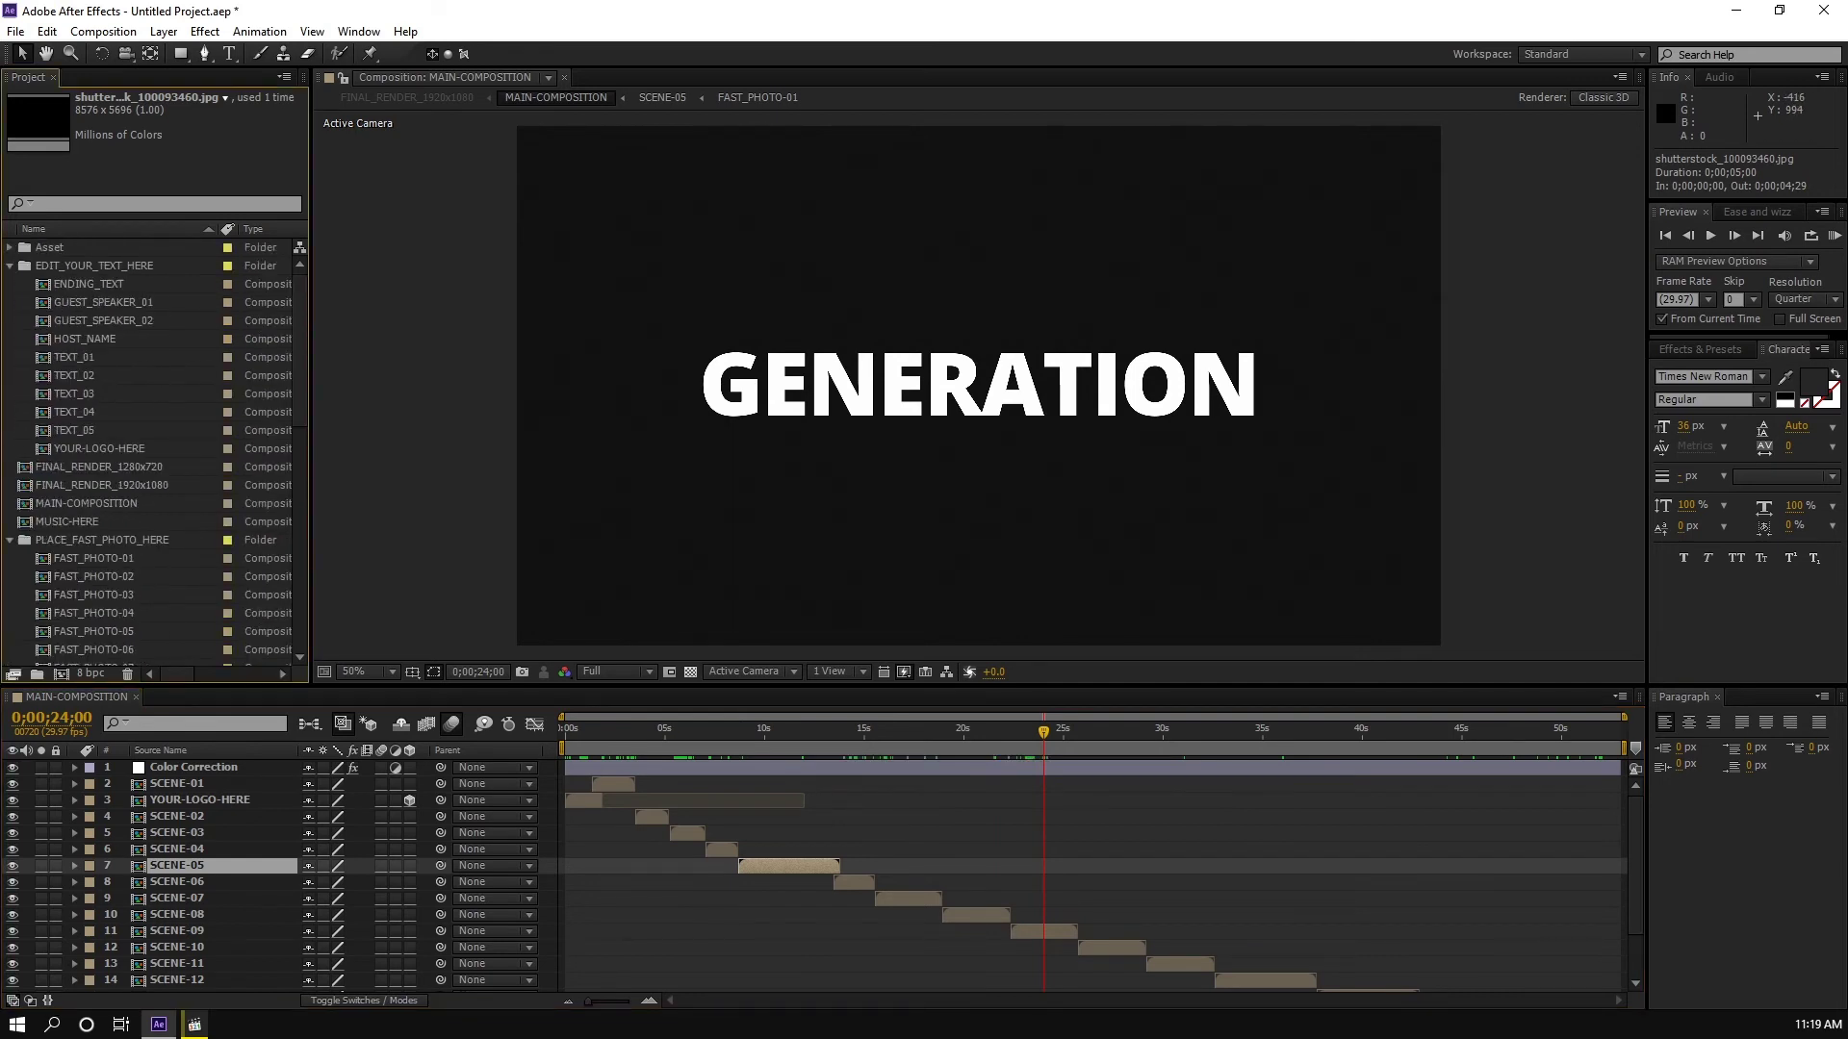
click(10, 540)
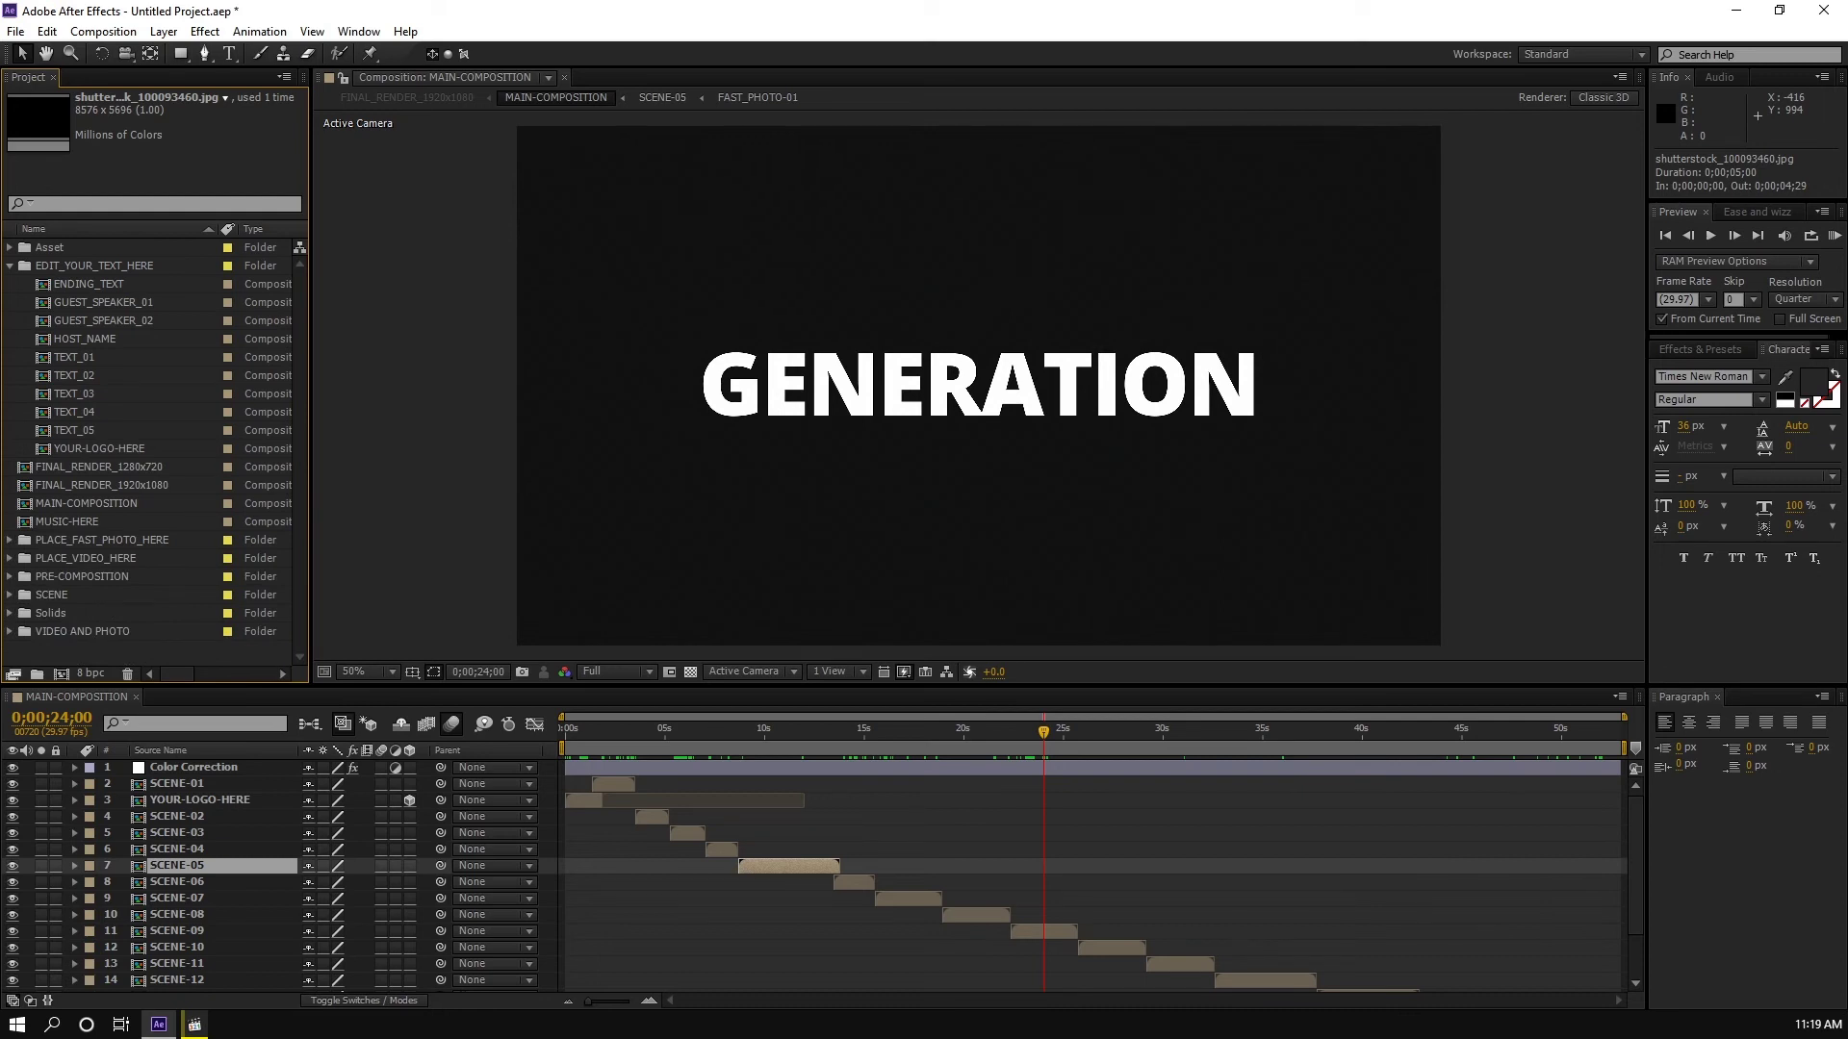
click(78, 376)
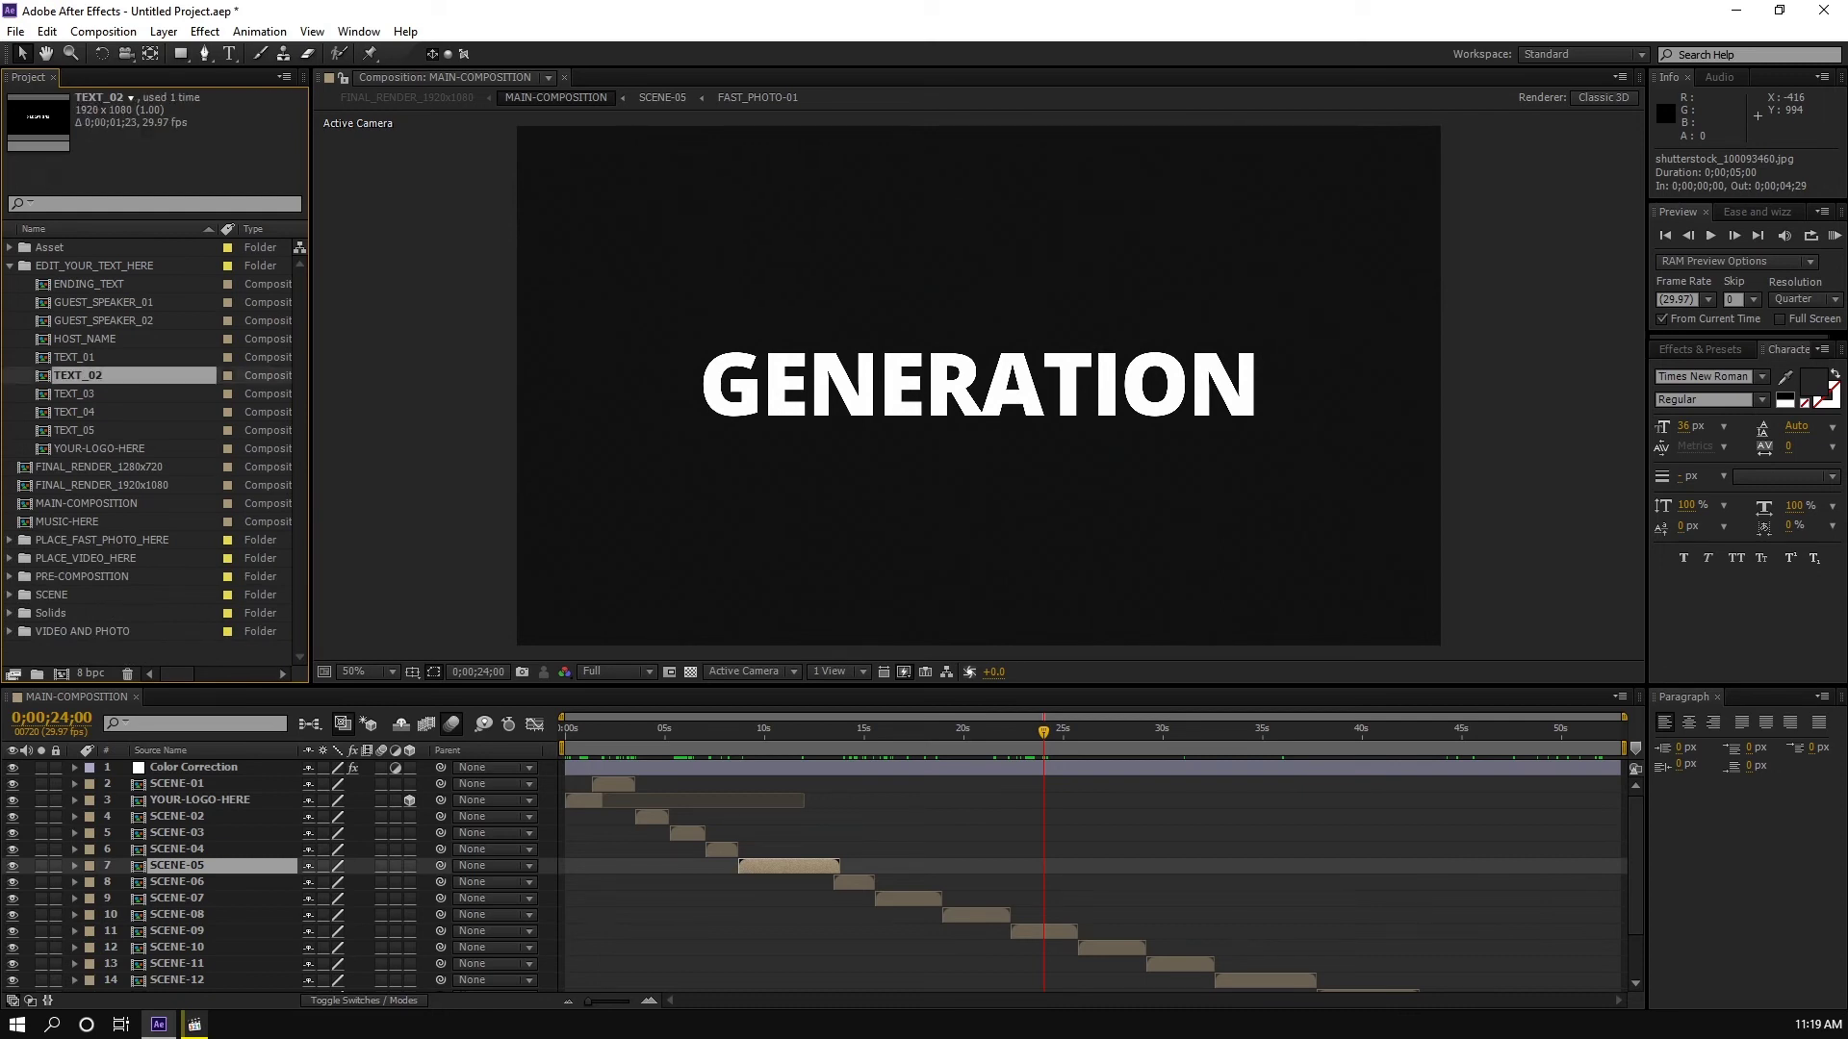
click(10, 559)
scroll(154, 433, down, 5)
click(86, 375)
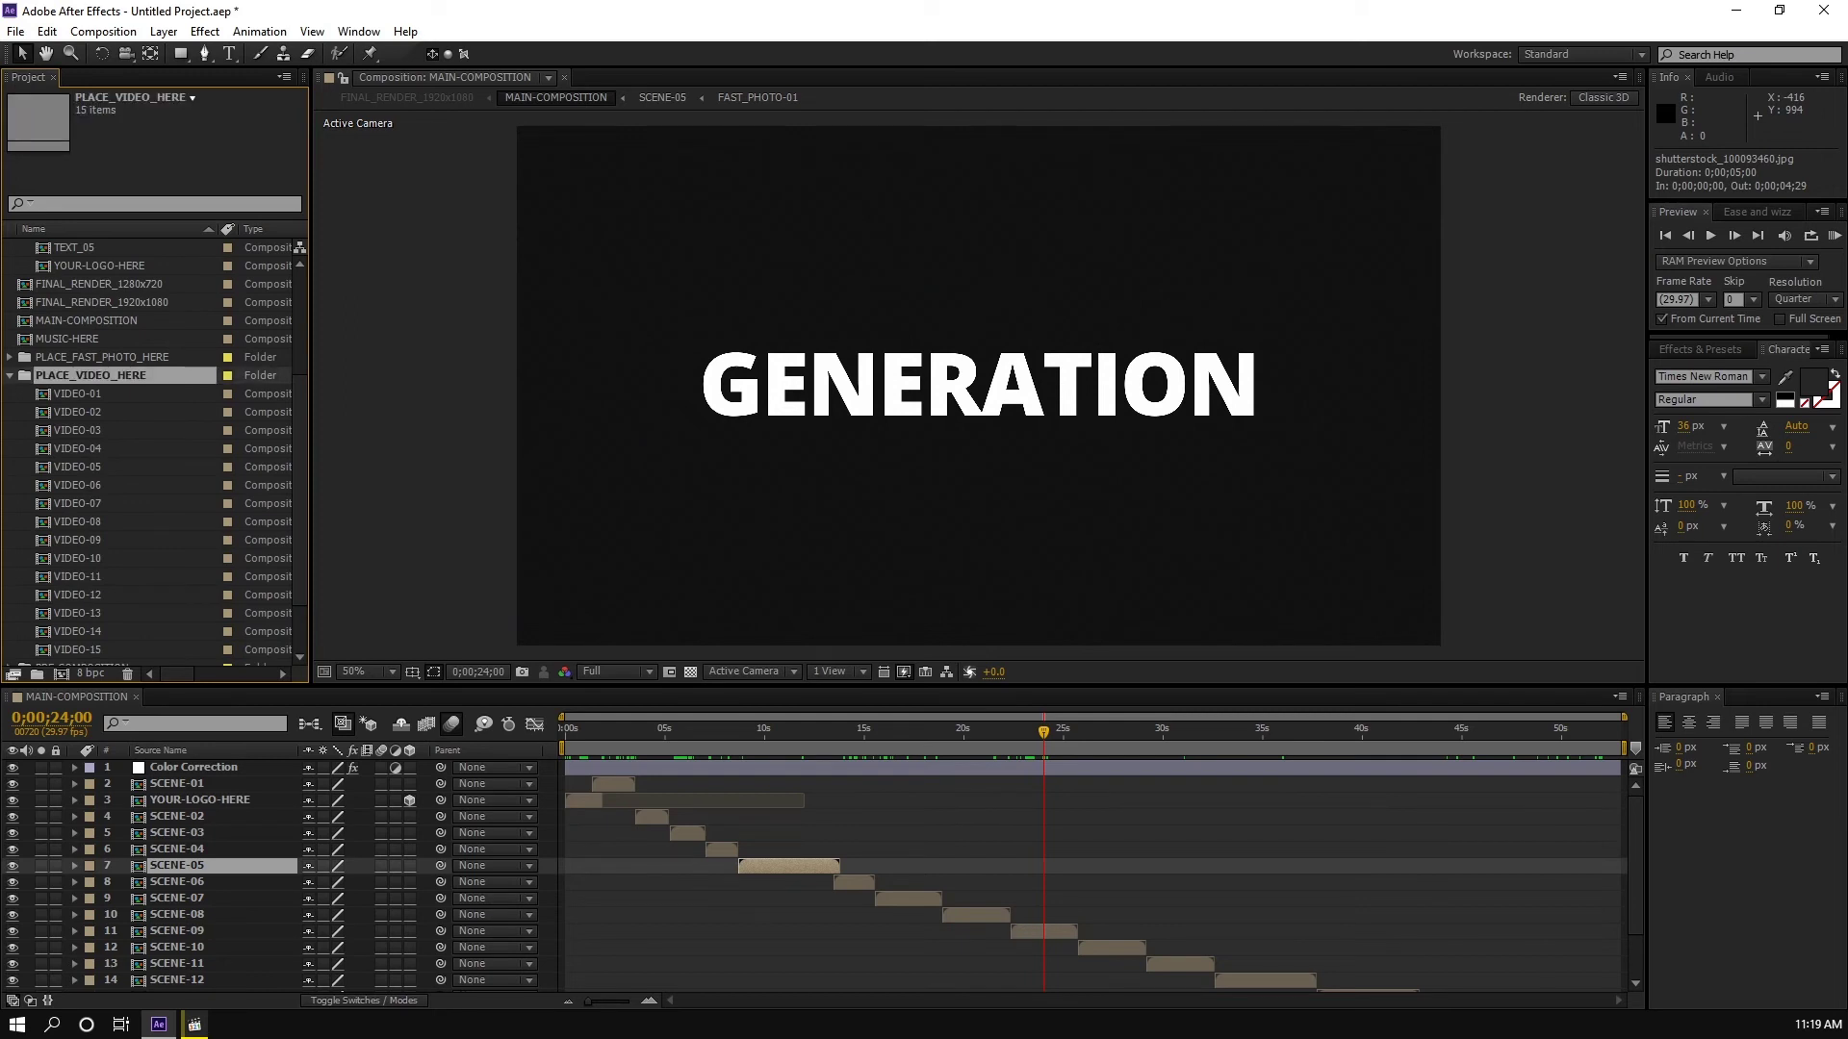
click(78, 393)
click(78, 412)
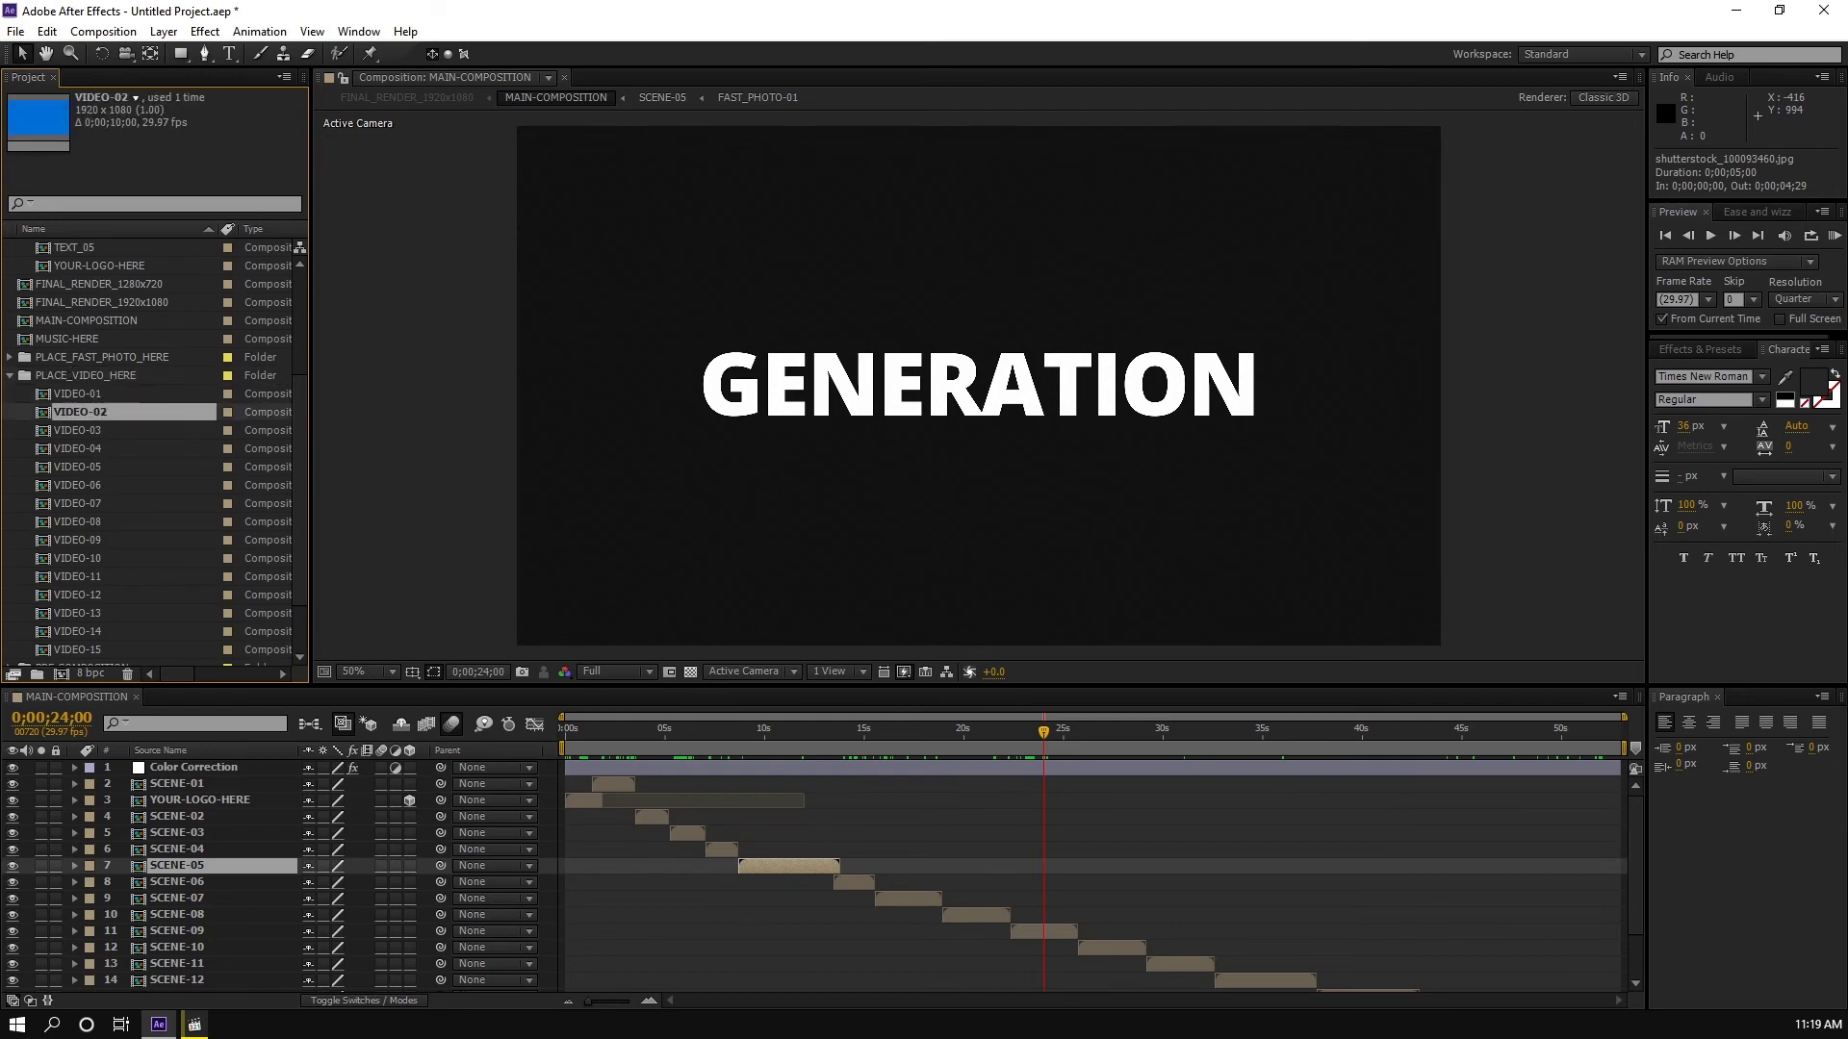
click(79, 393)
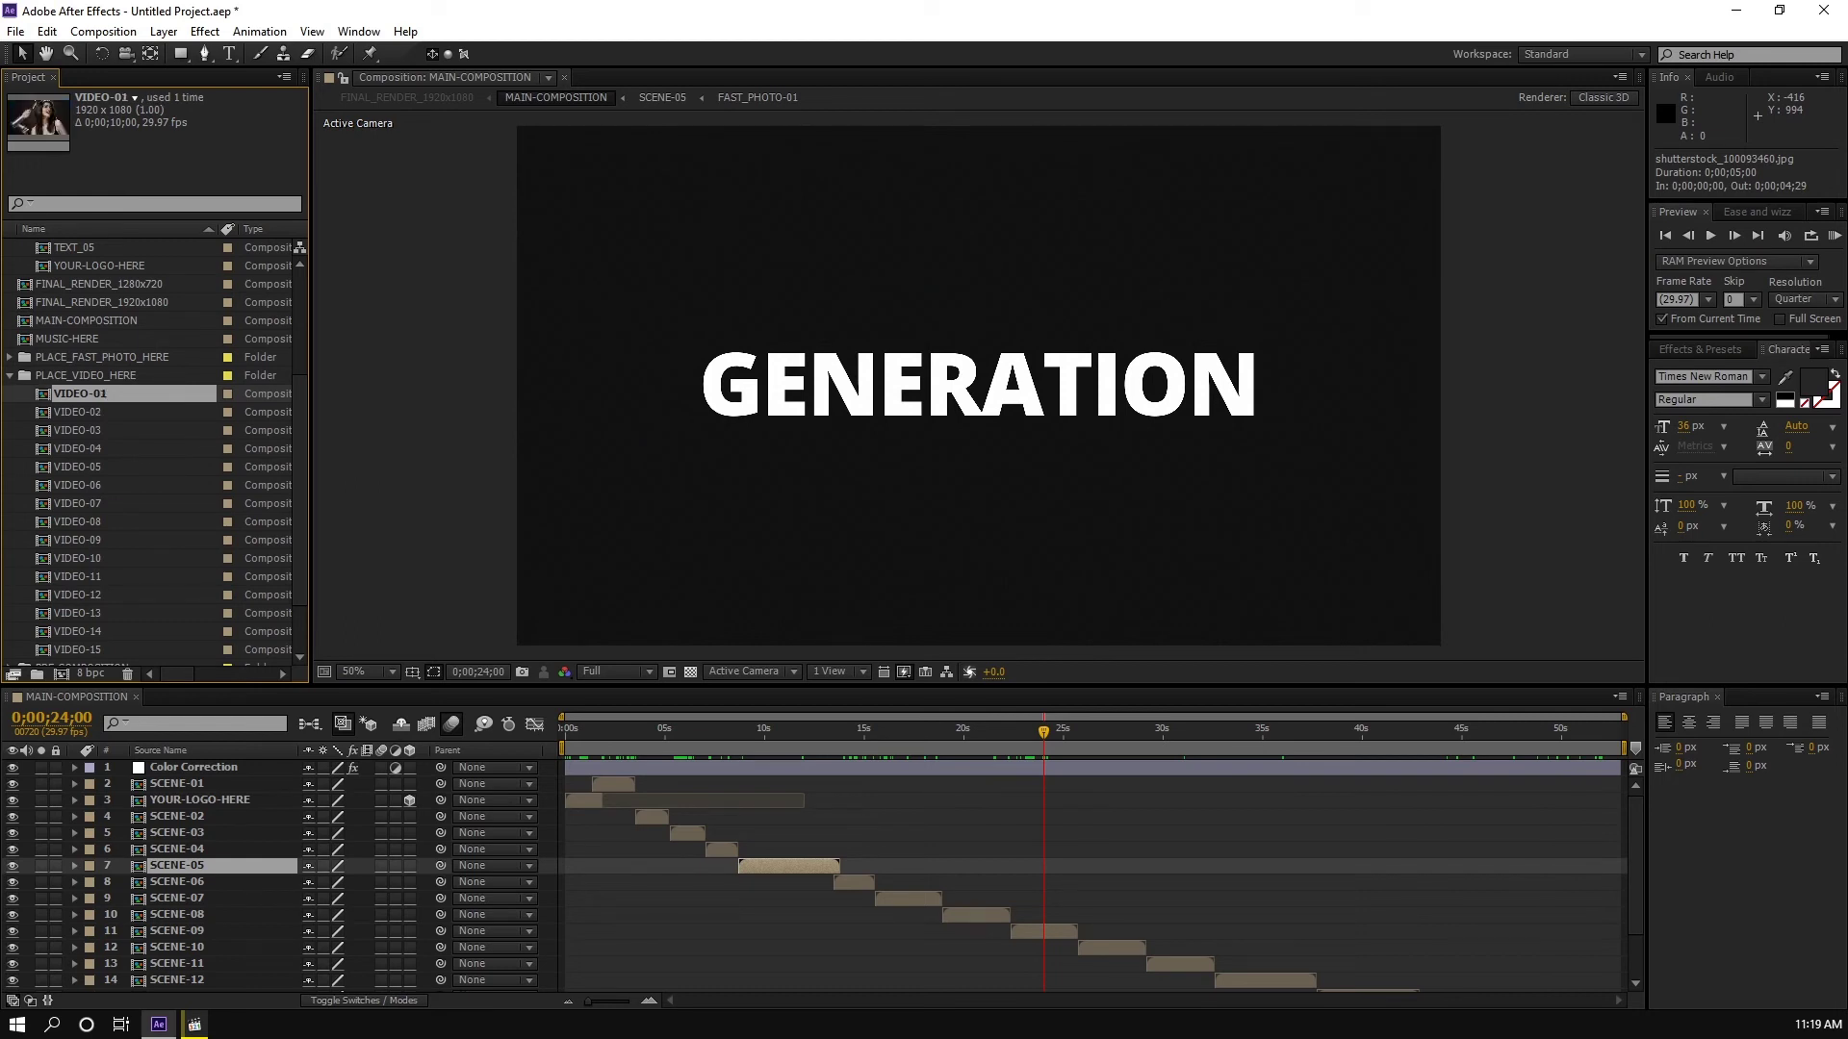
click(79, 411)
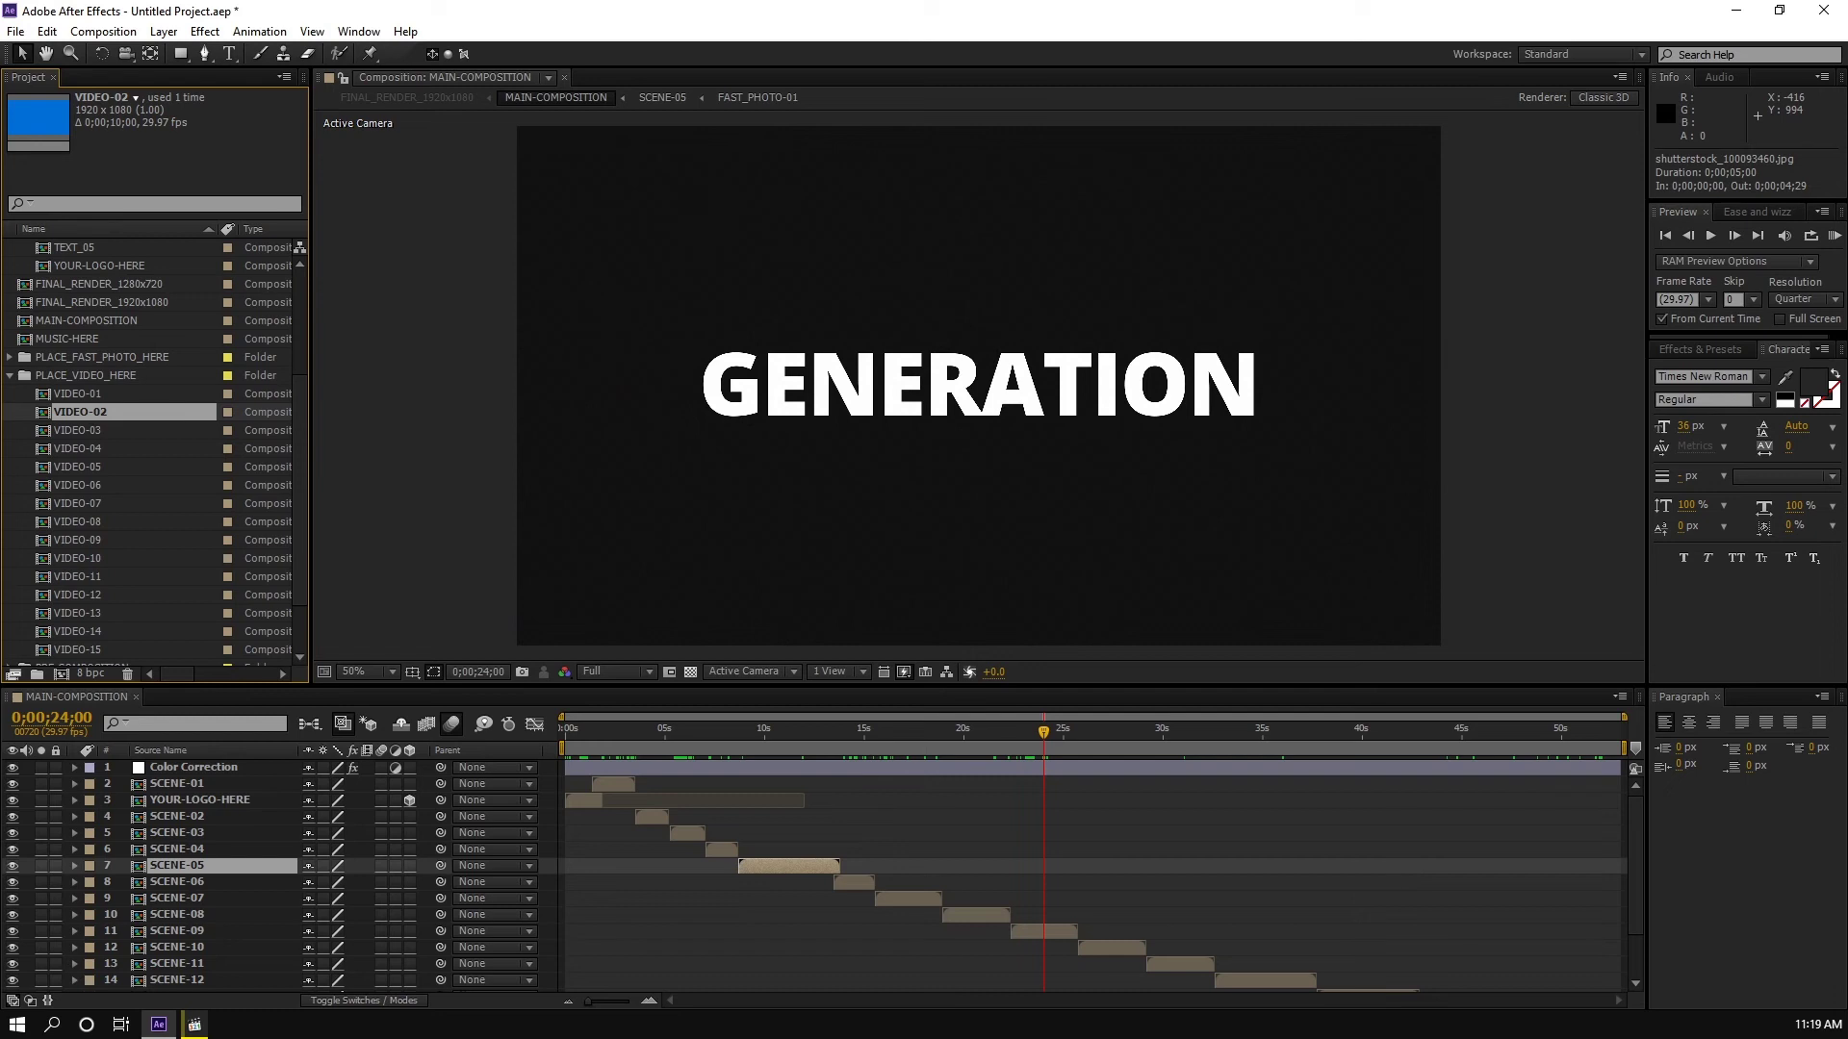
Step: Open VIDEO-02 to check its placeholder along the timeline, close it and review MAIN-COMPOSITION at the start of SCENE-05
double_click(78, 412)
drag(1185, 732, 971, 731)
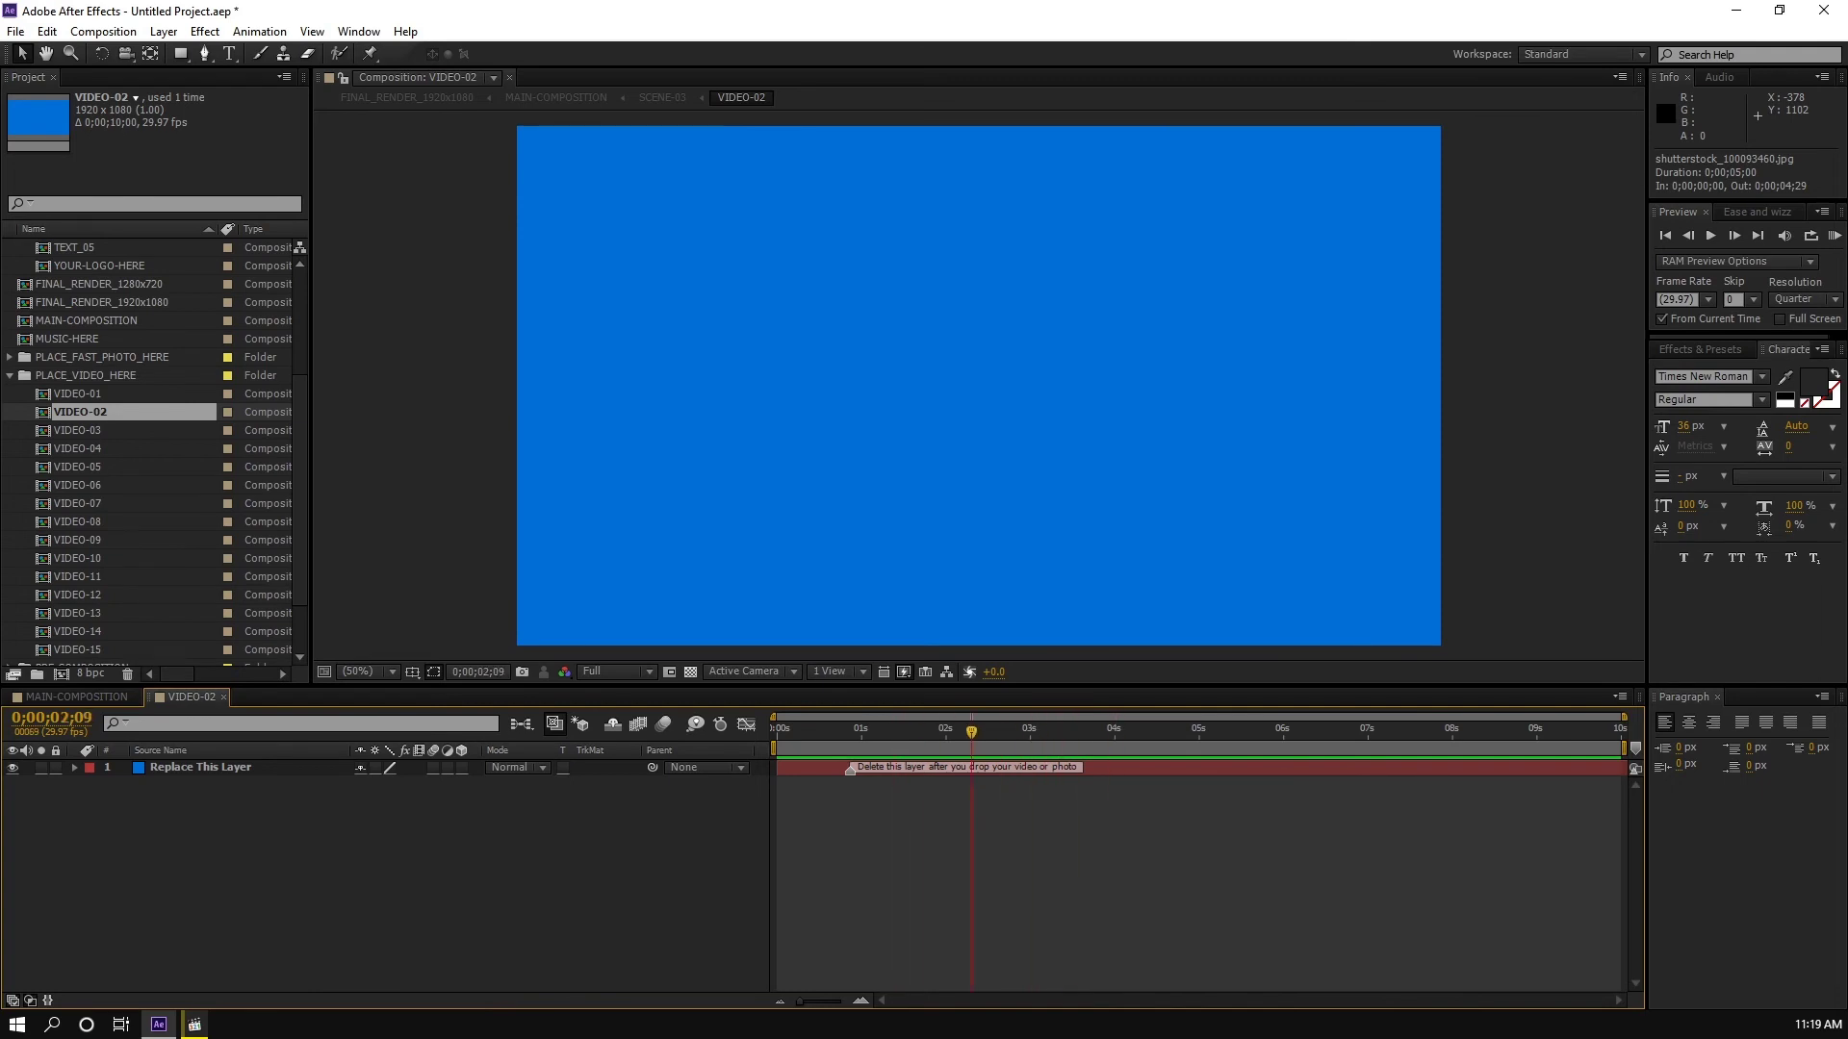
click(223, 698)
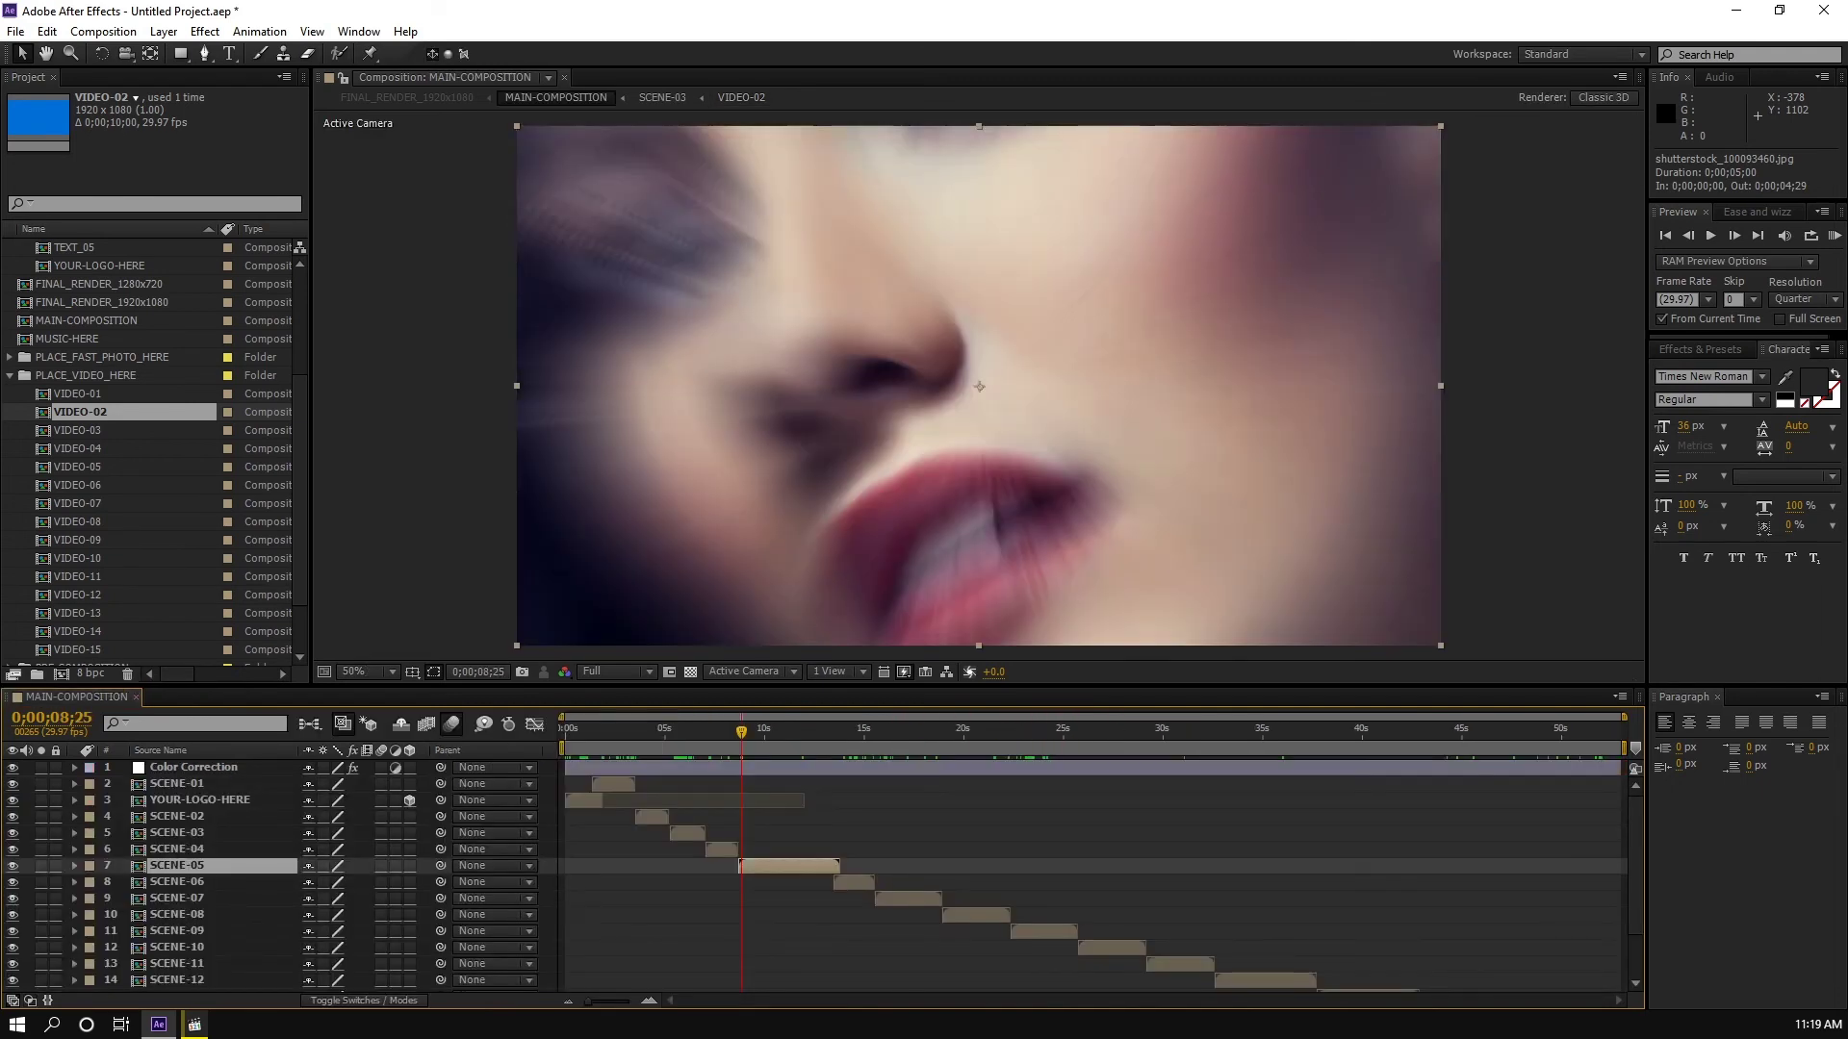
key(space)
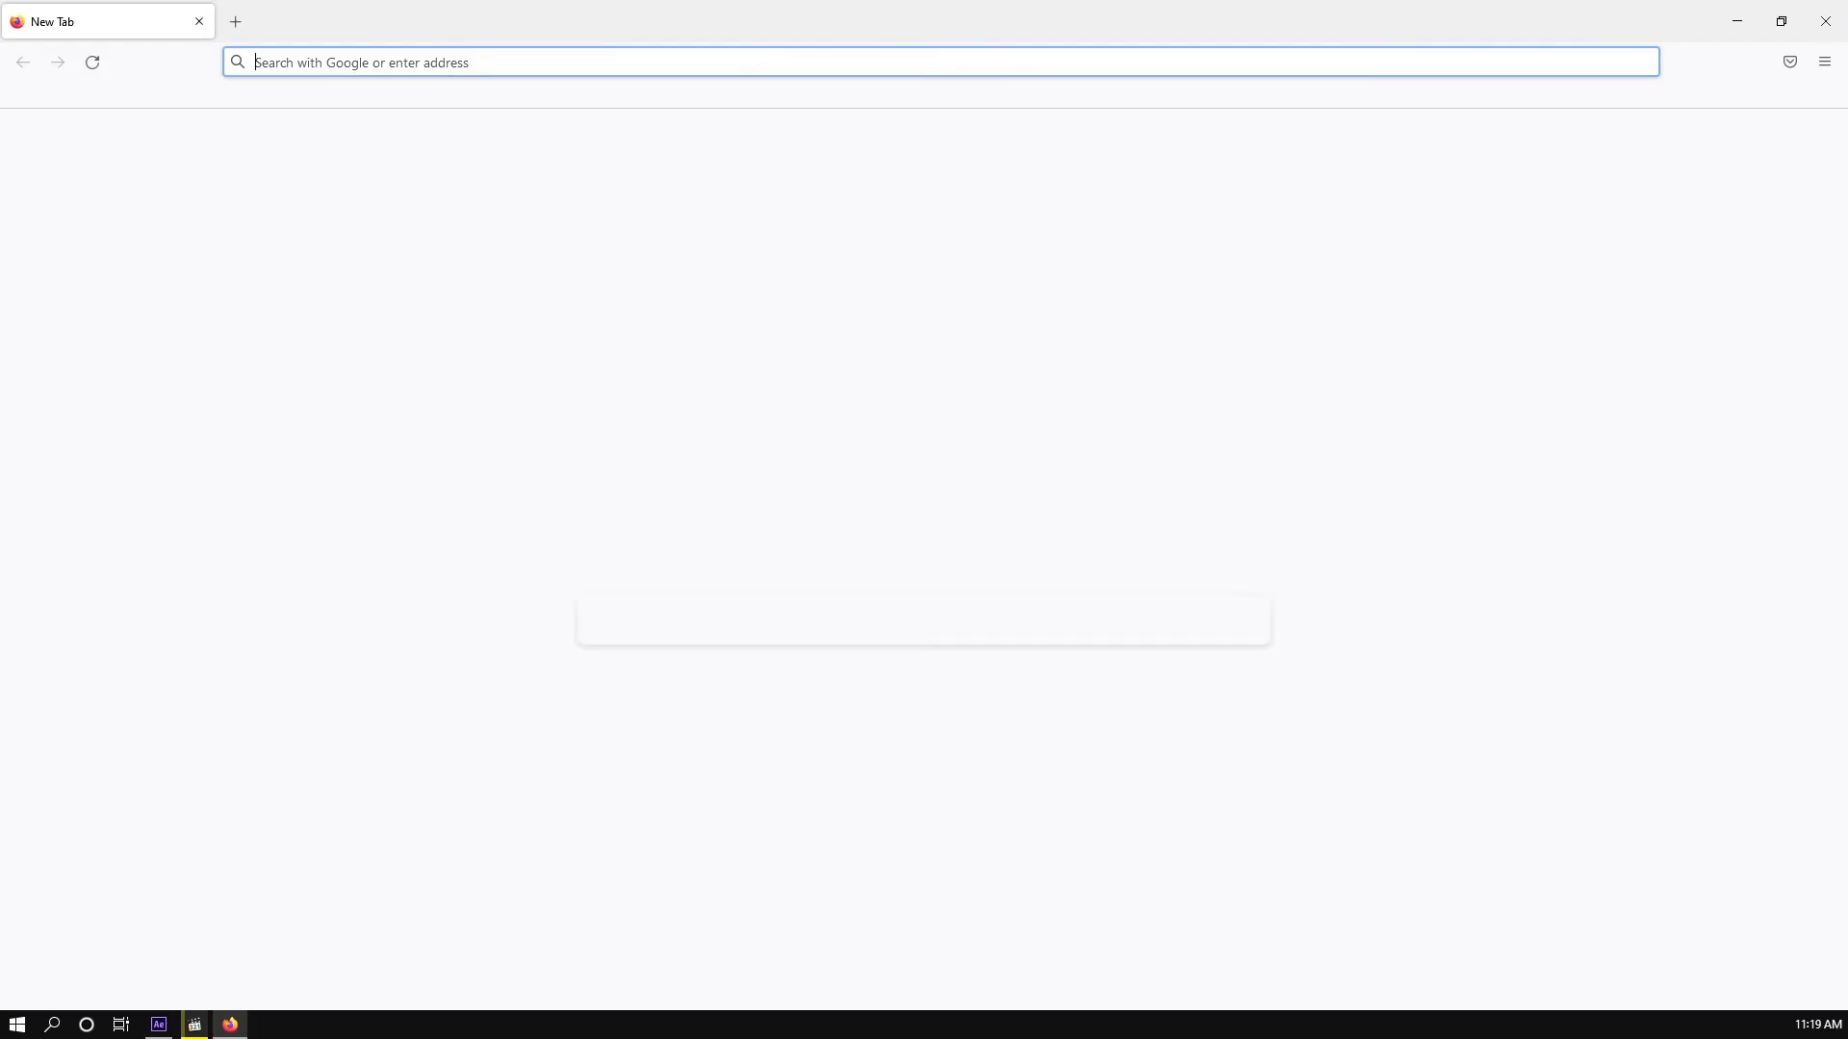
text(https://videohive.net/item/youth-event-promotion/20177330)
key(Return)
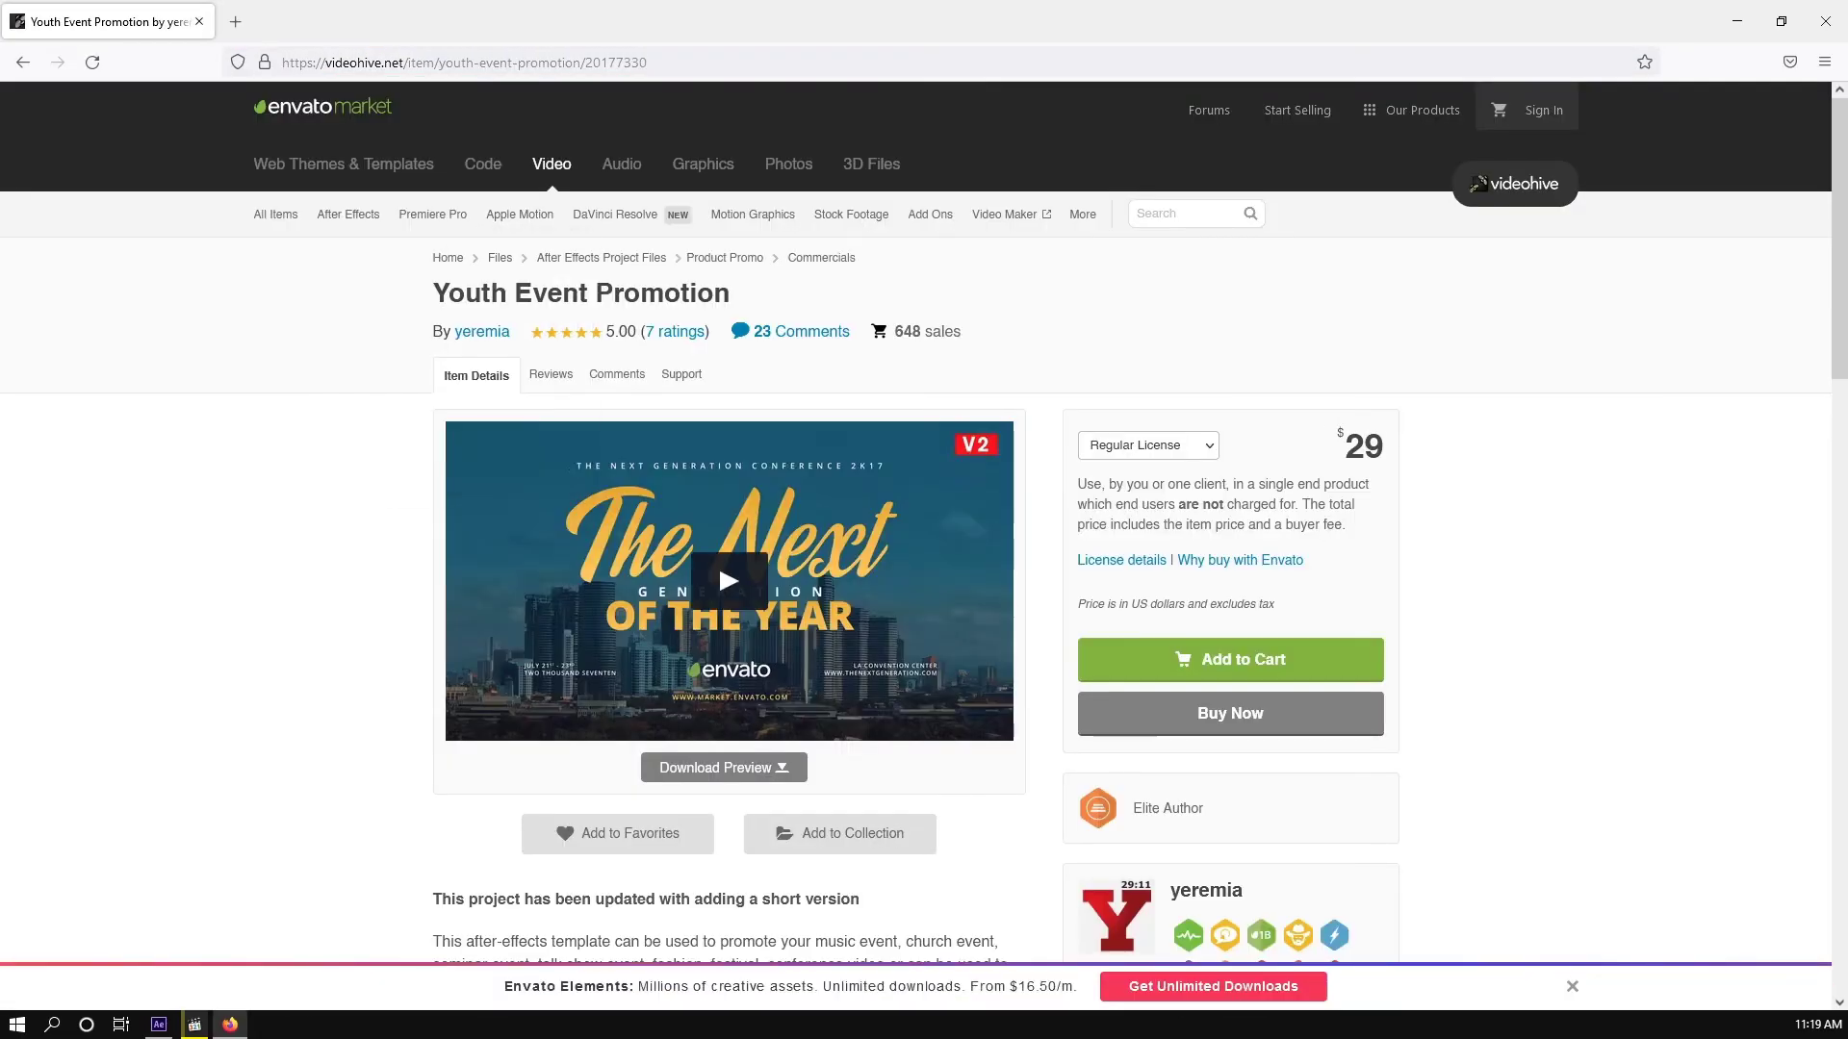
scroll(924, 520, down, 2)
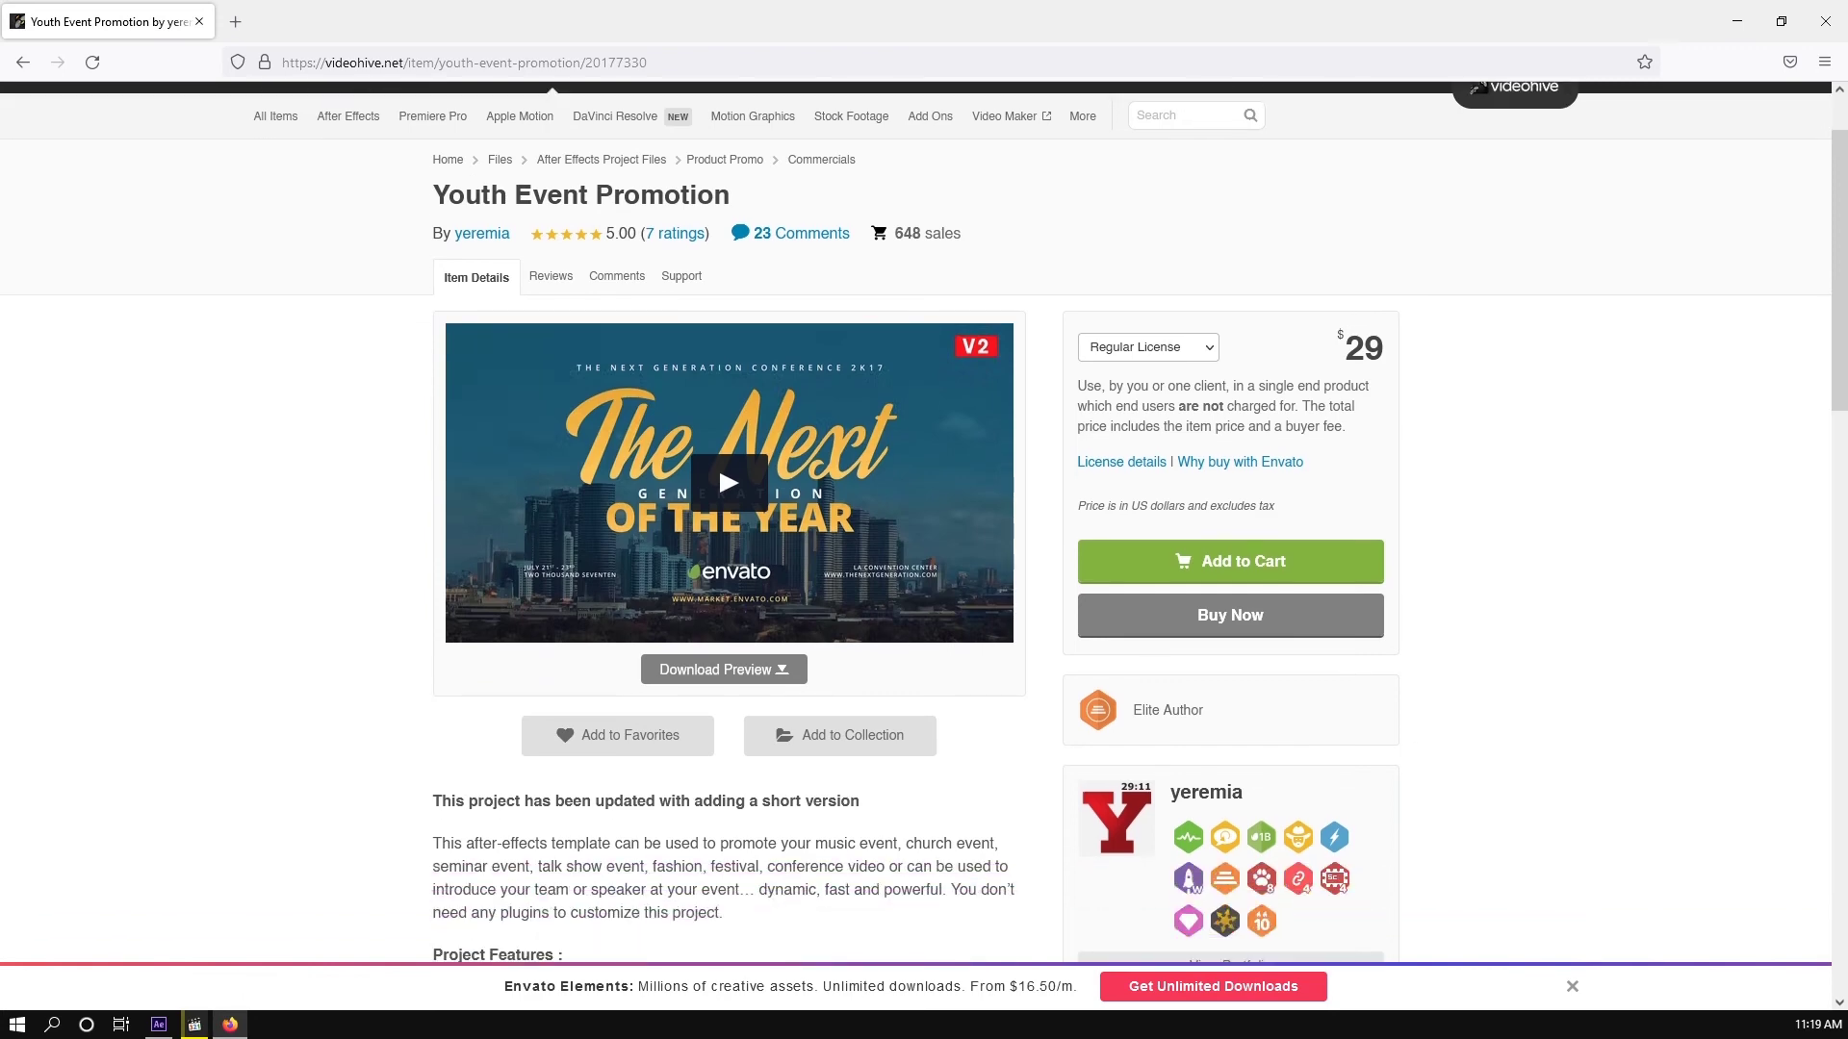
scroll(924, 519, up, 2)
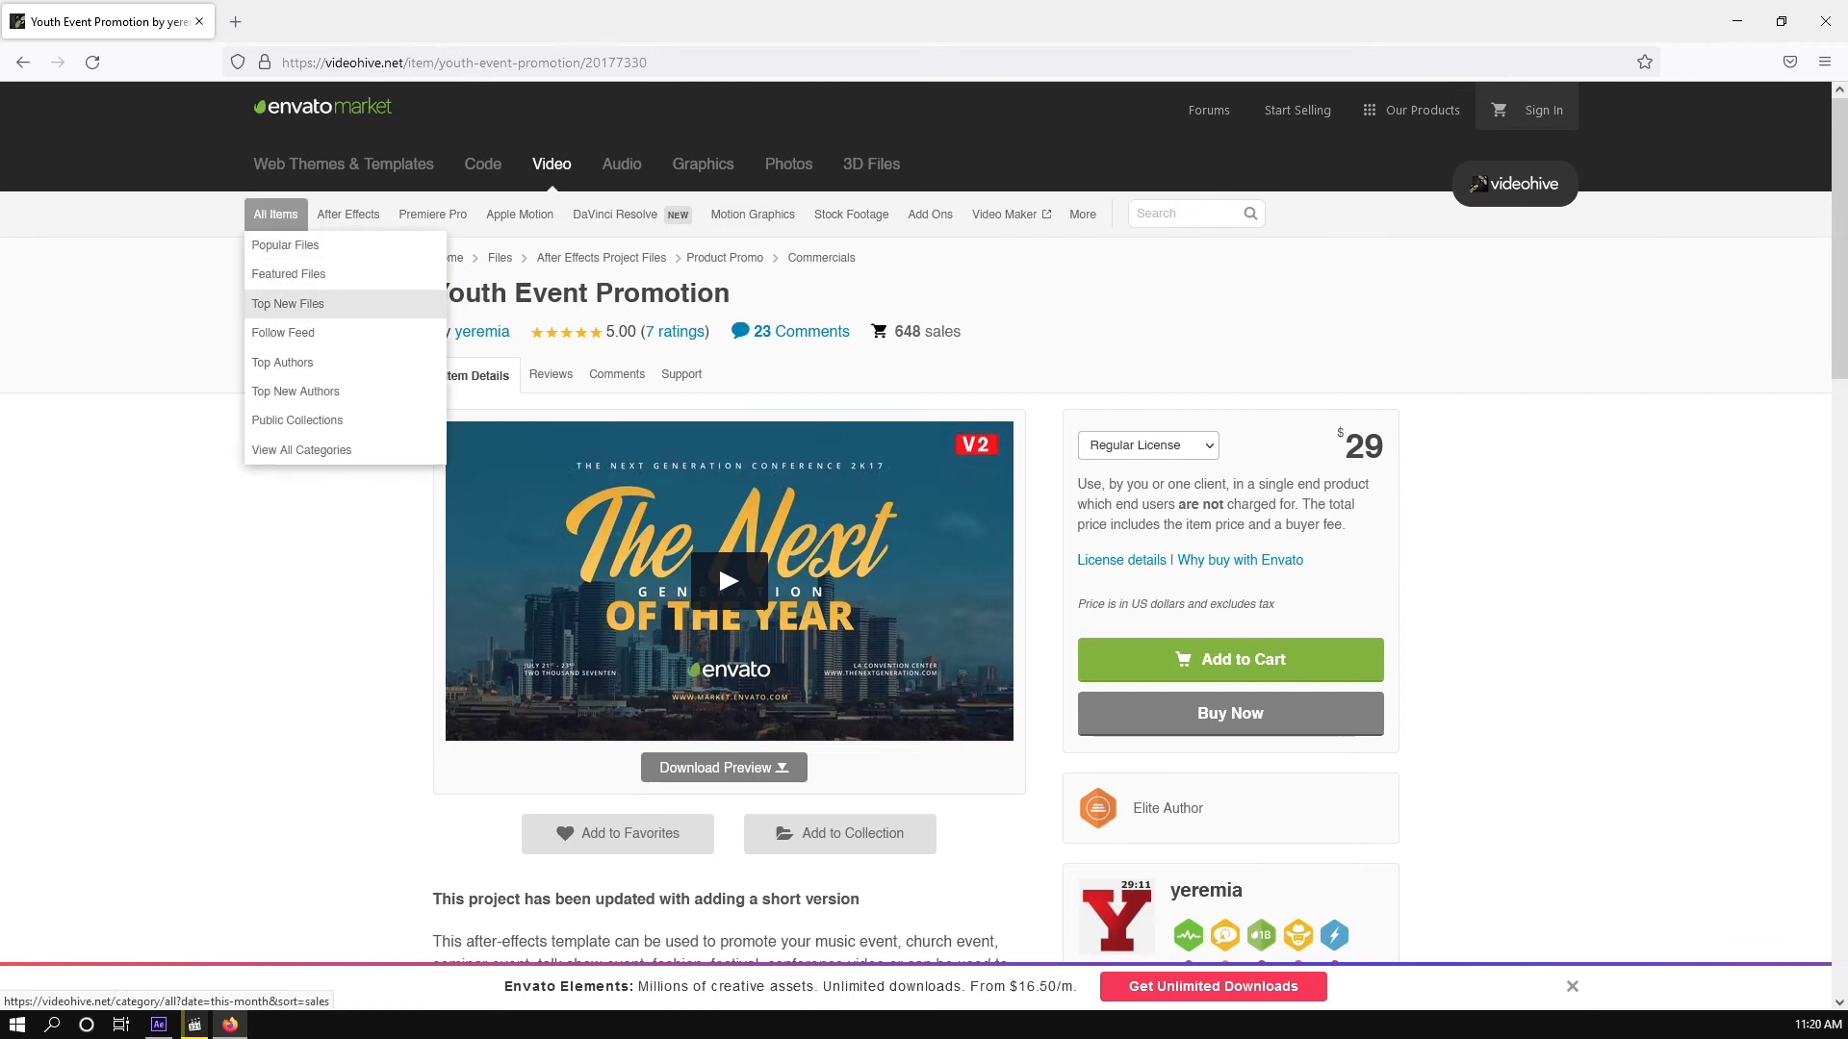
scroll(924, 519, down, 2)
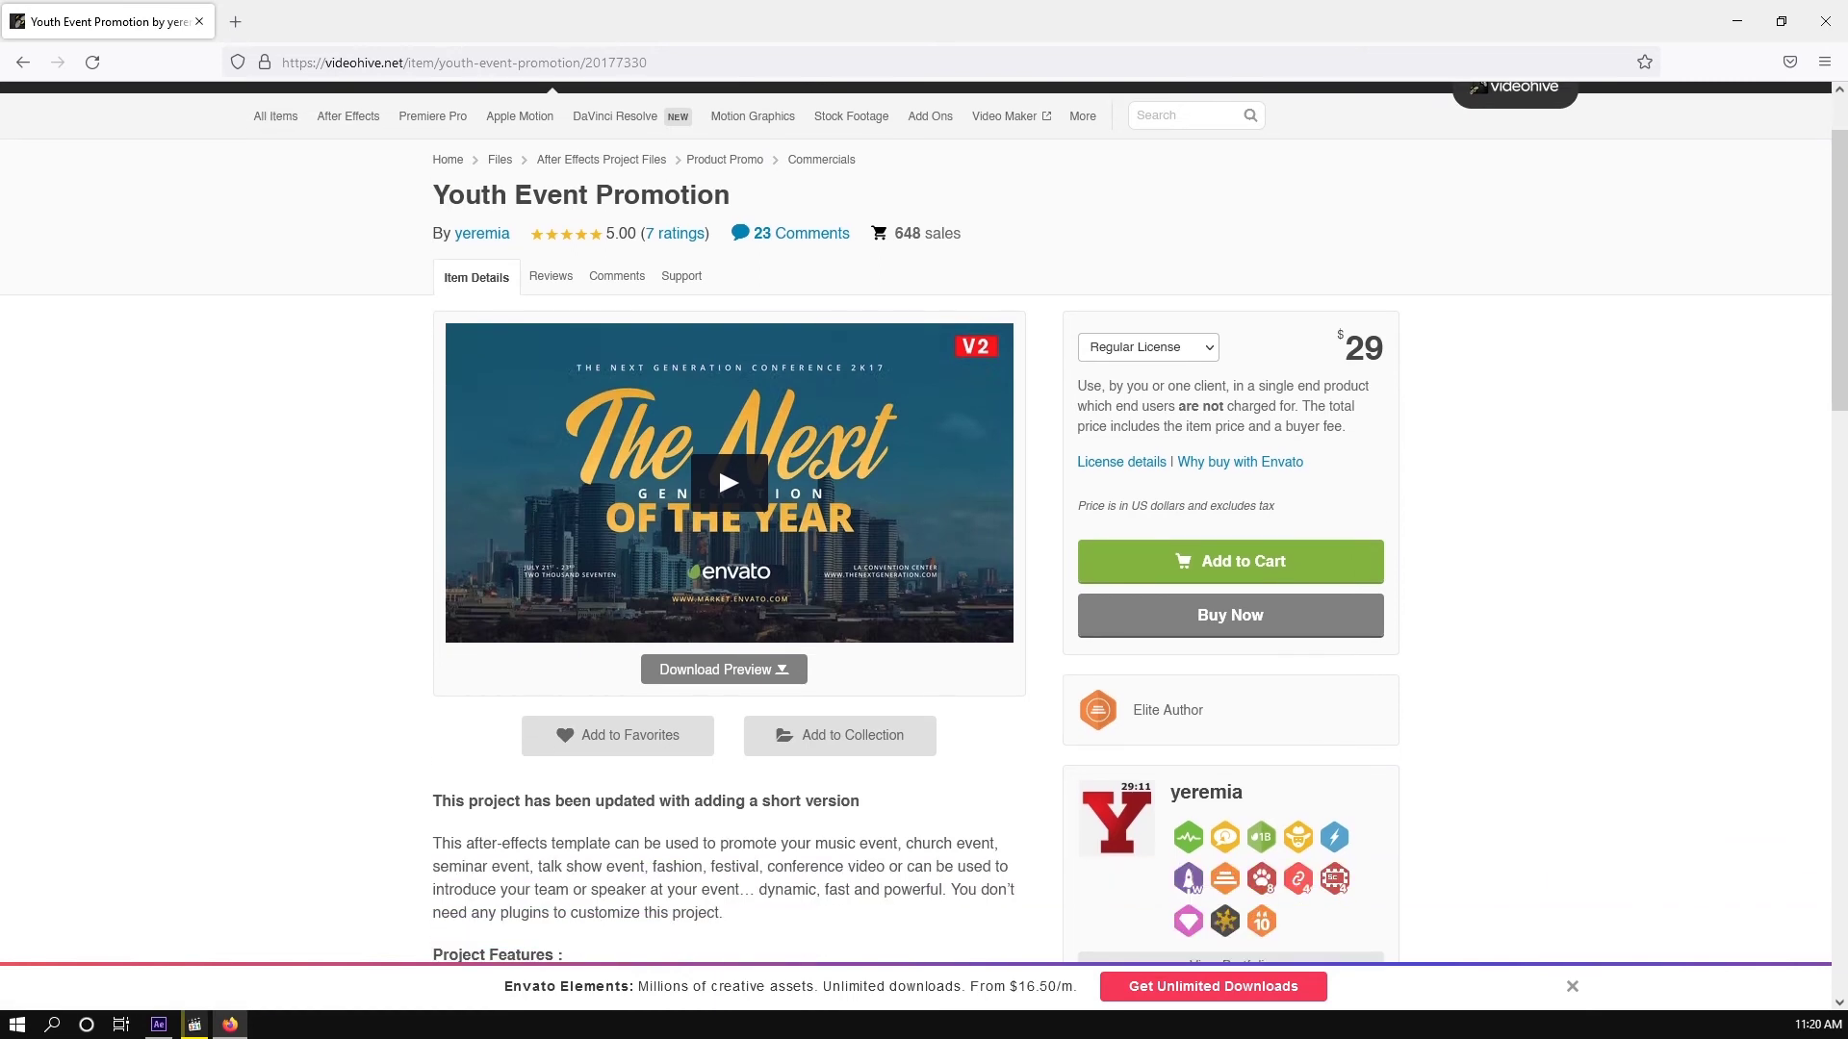
scroll(728, 481, down, 1)
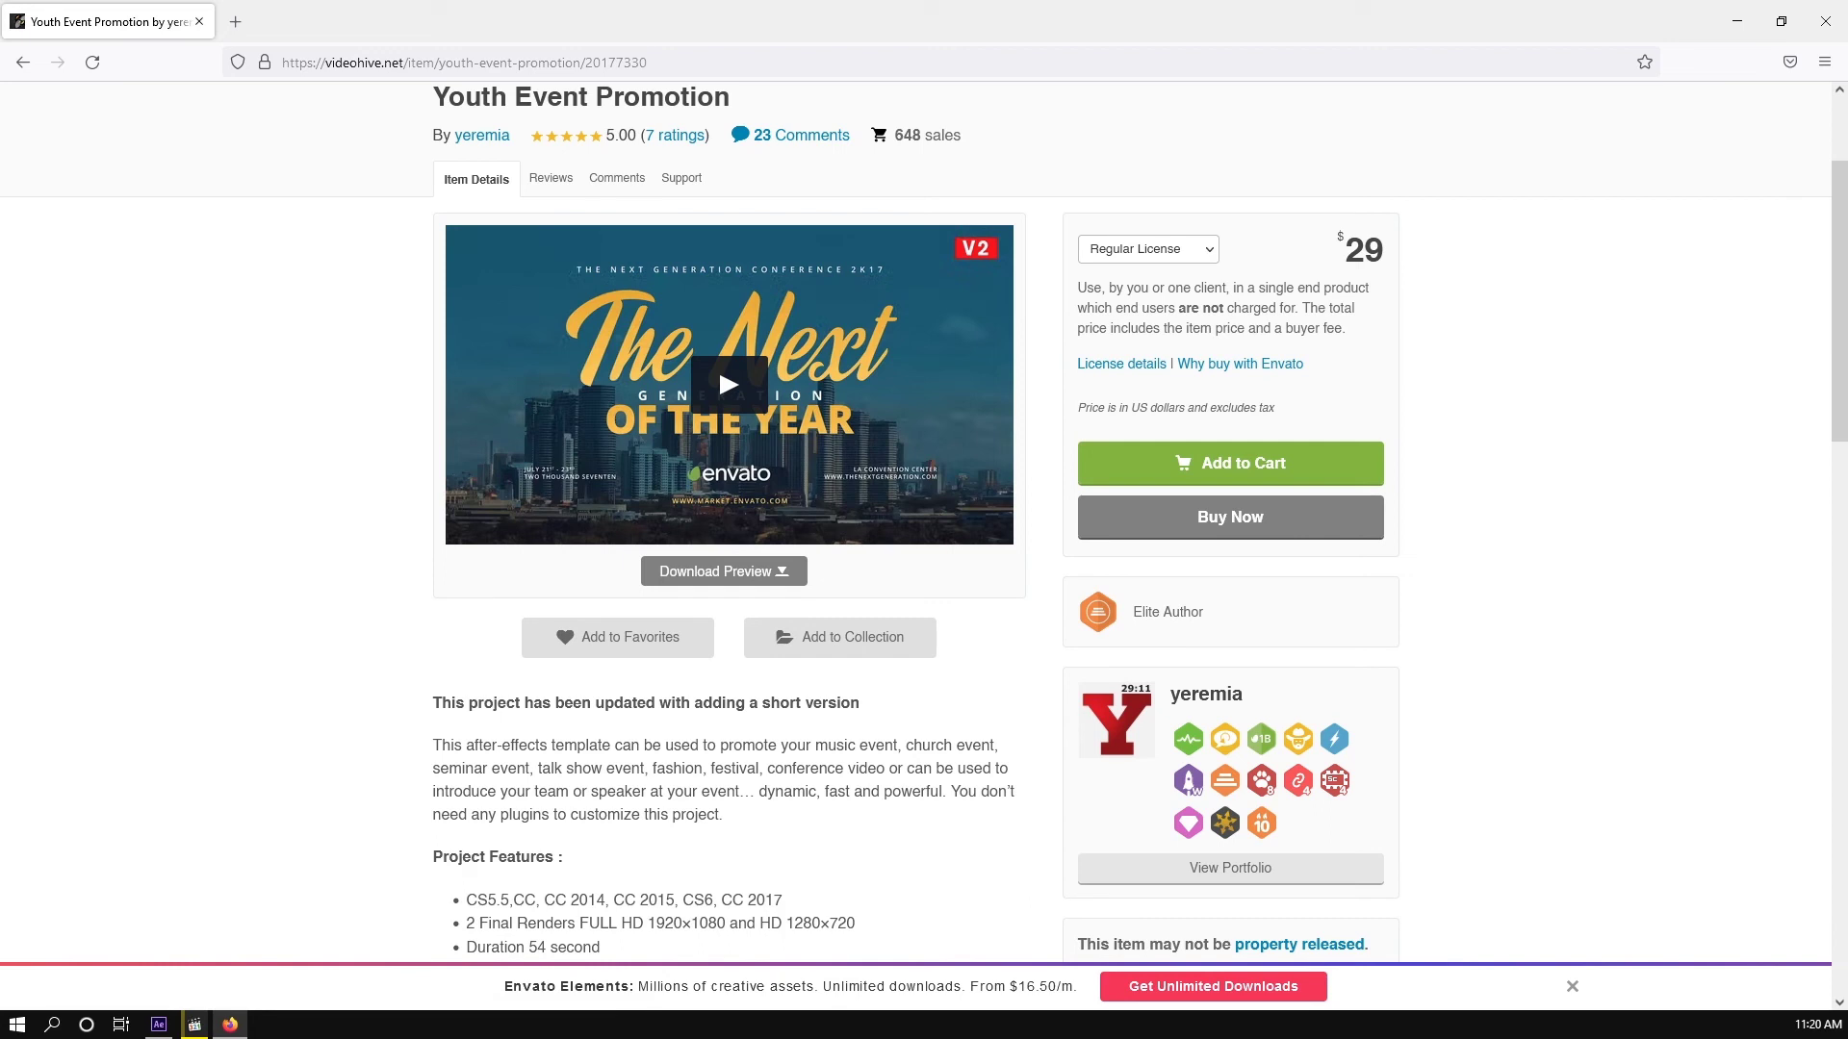
Step: Compare the item's price under the Extended License and the Regular License, leaving Regular License selected
click(1149, 249)
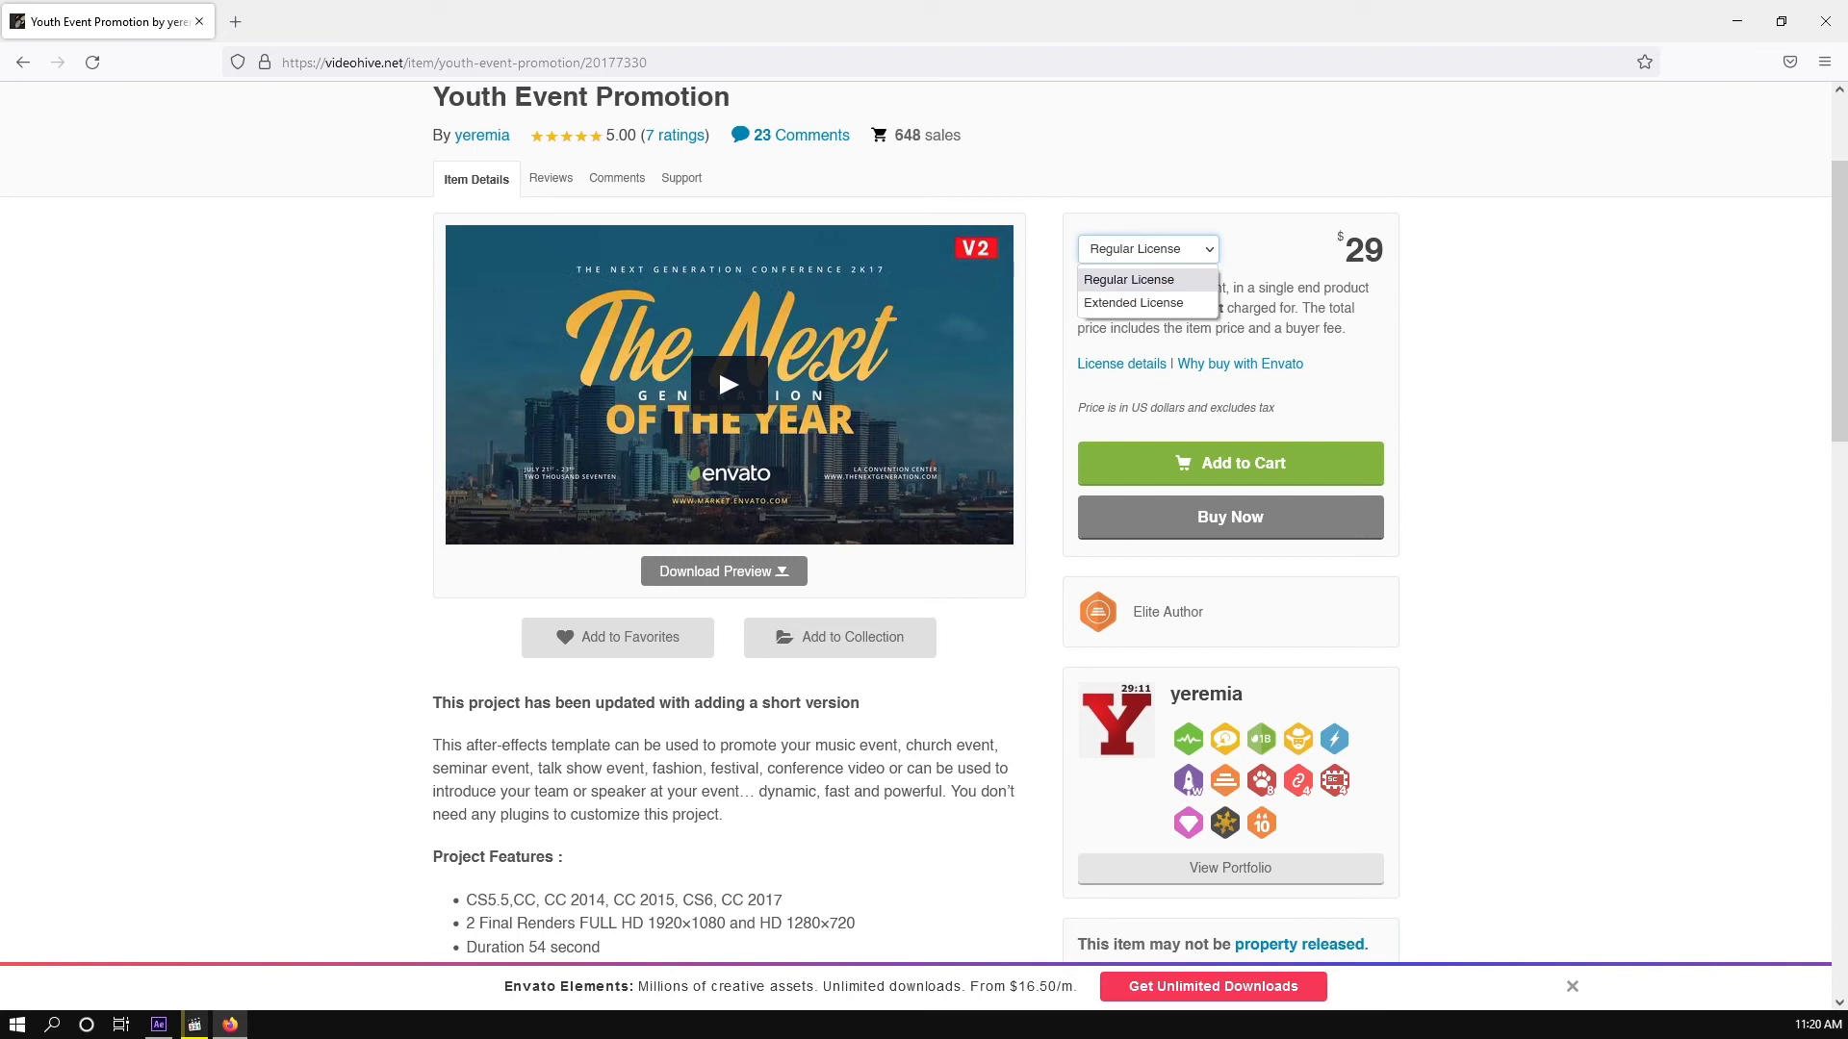
key(Escape)
click(1148, 249)
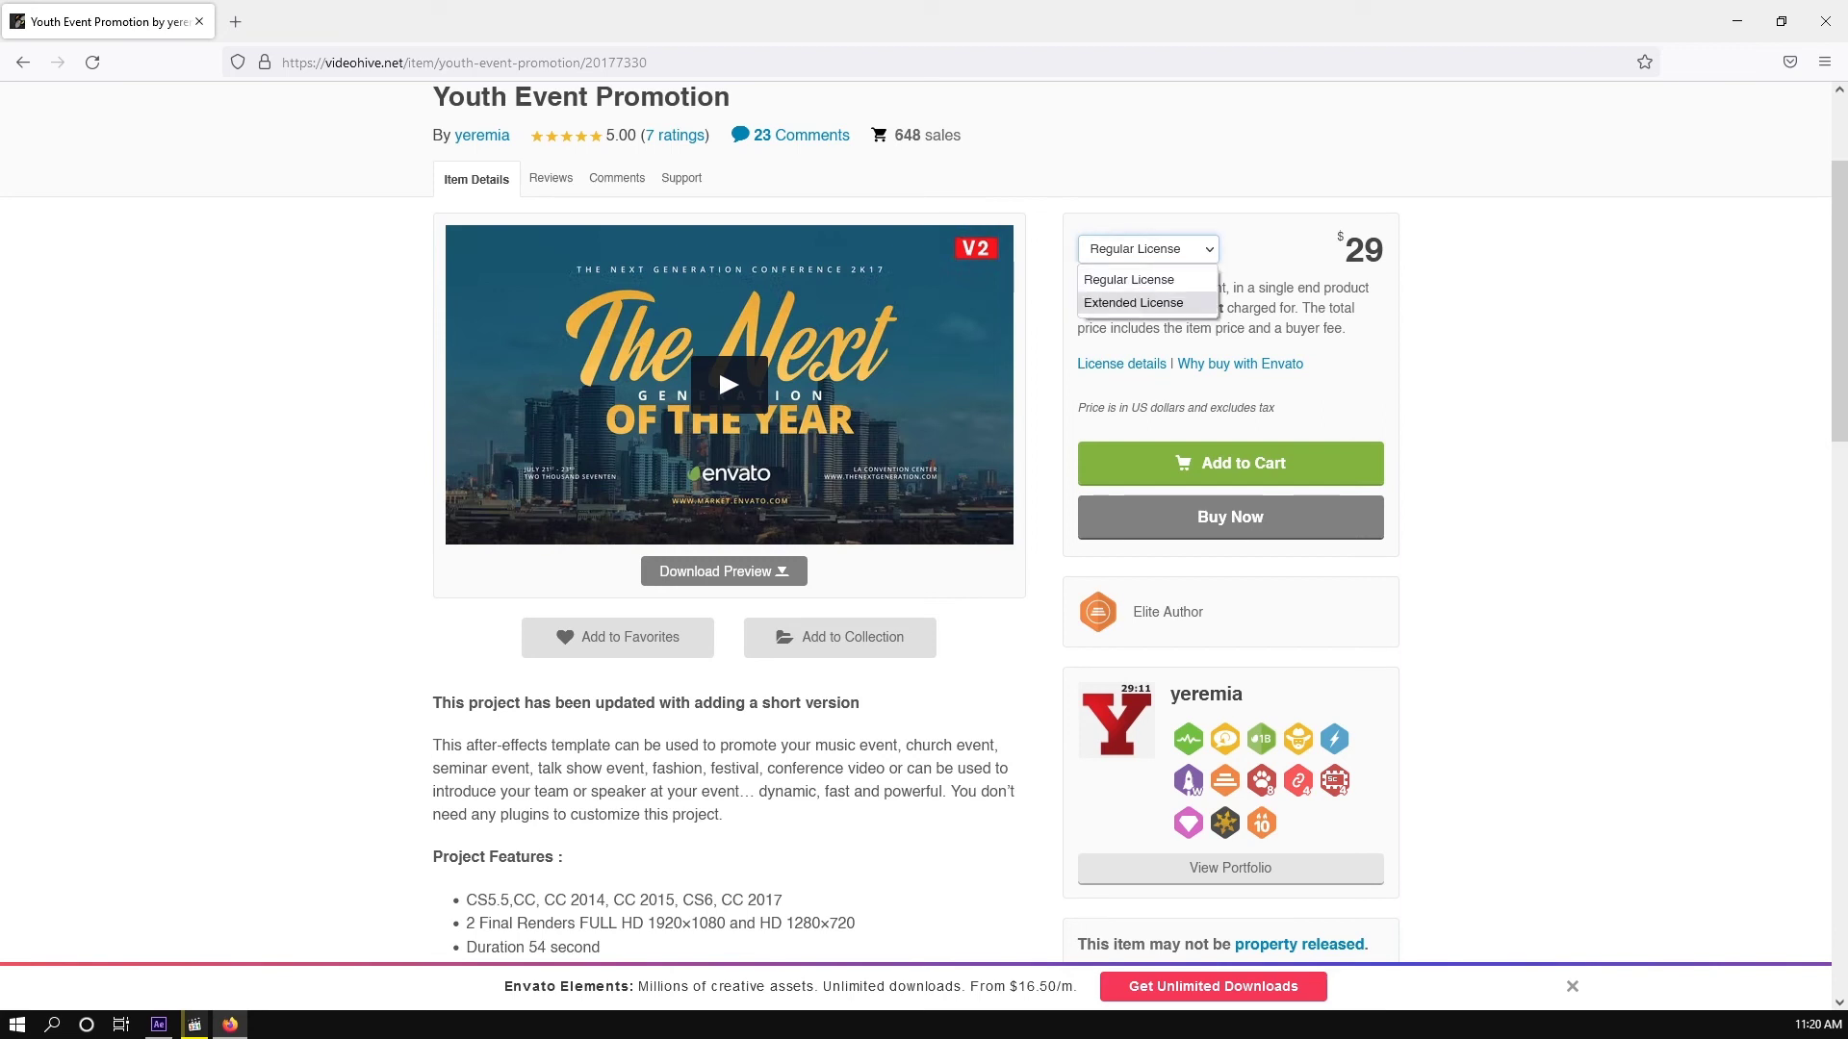
key(Return)
click(1149, 249)
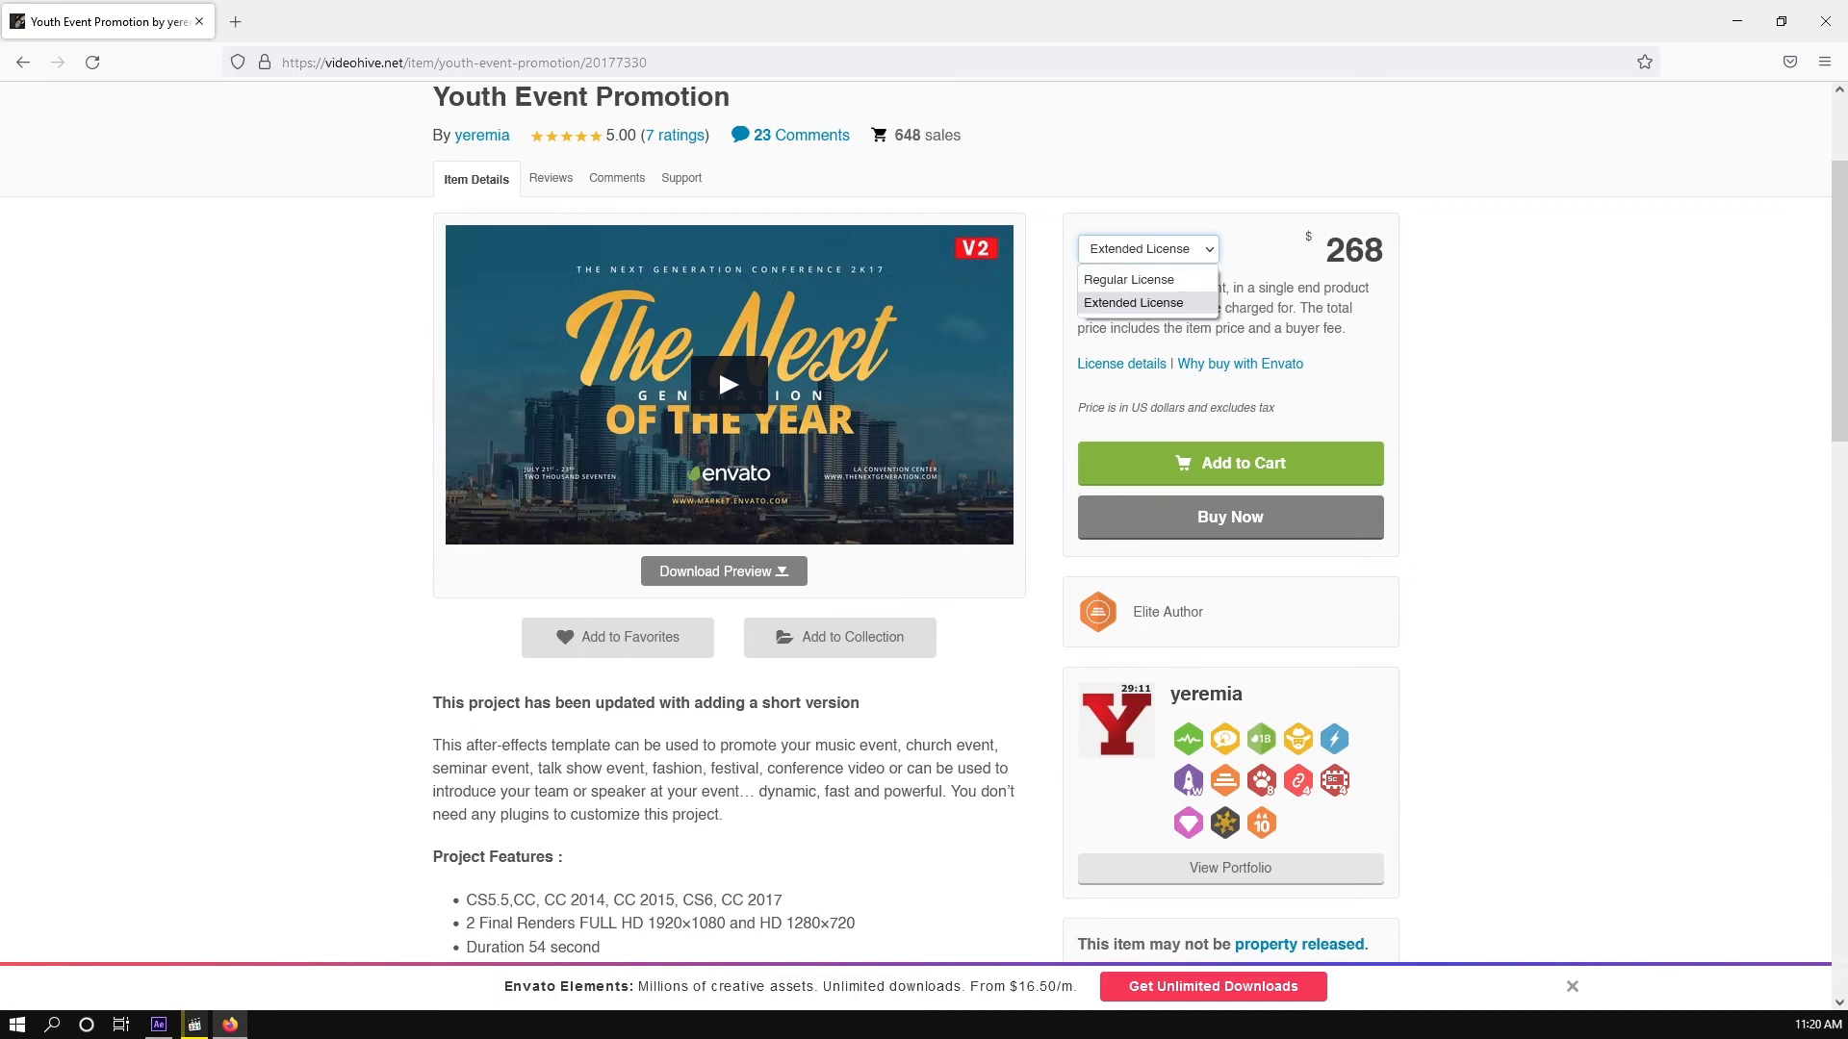
click(1148, 280)
Step: Look over the template's project features and specifications, and return to the beginning of the item page
scroll(924, 520, down, 5)
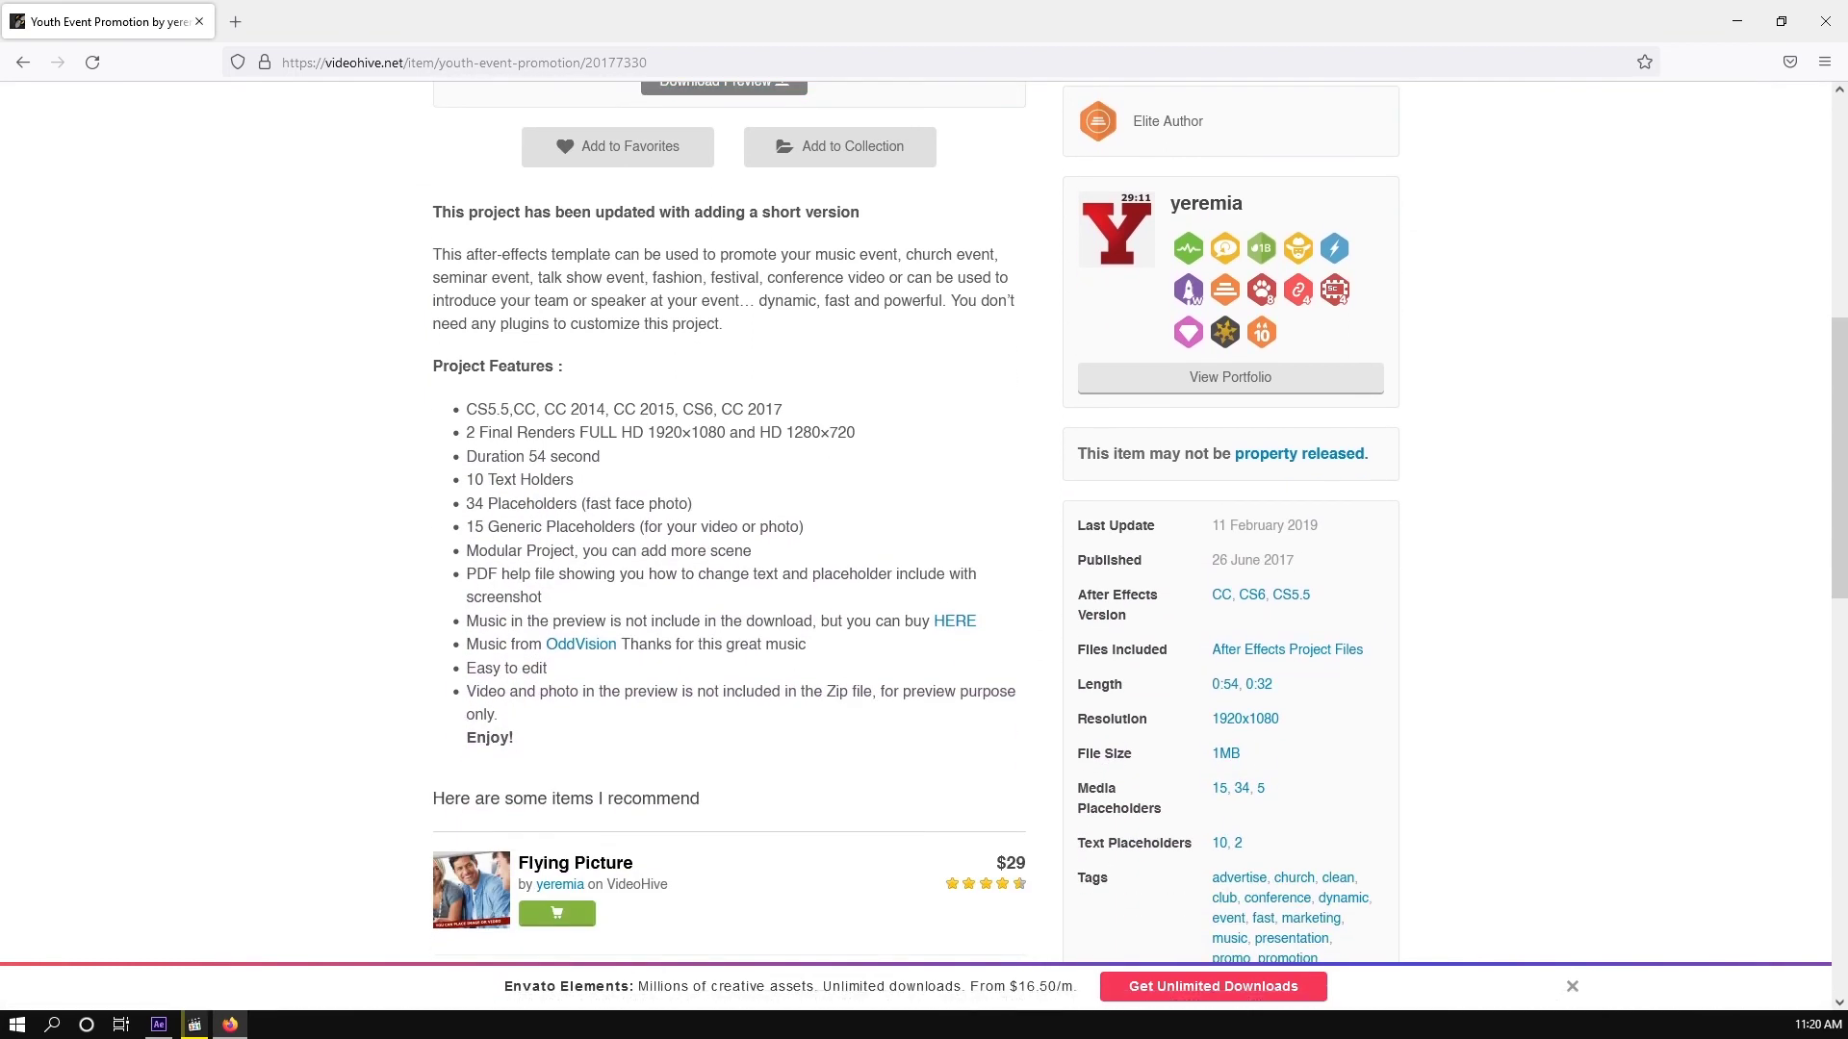
scroll(923, 520, up, 4)
scroll(730, 347, up, 1)
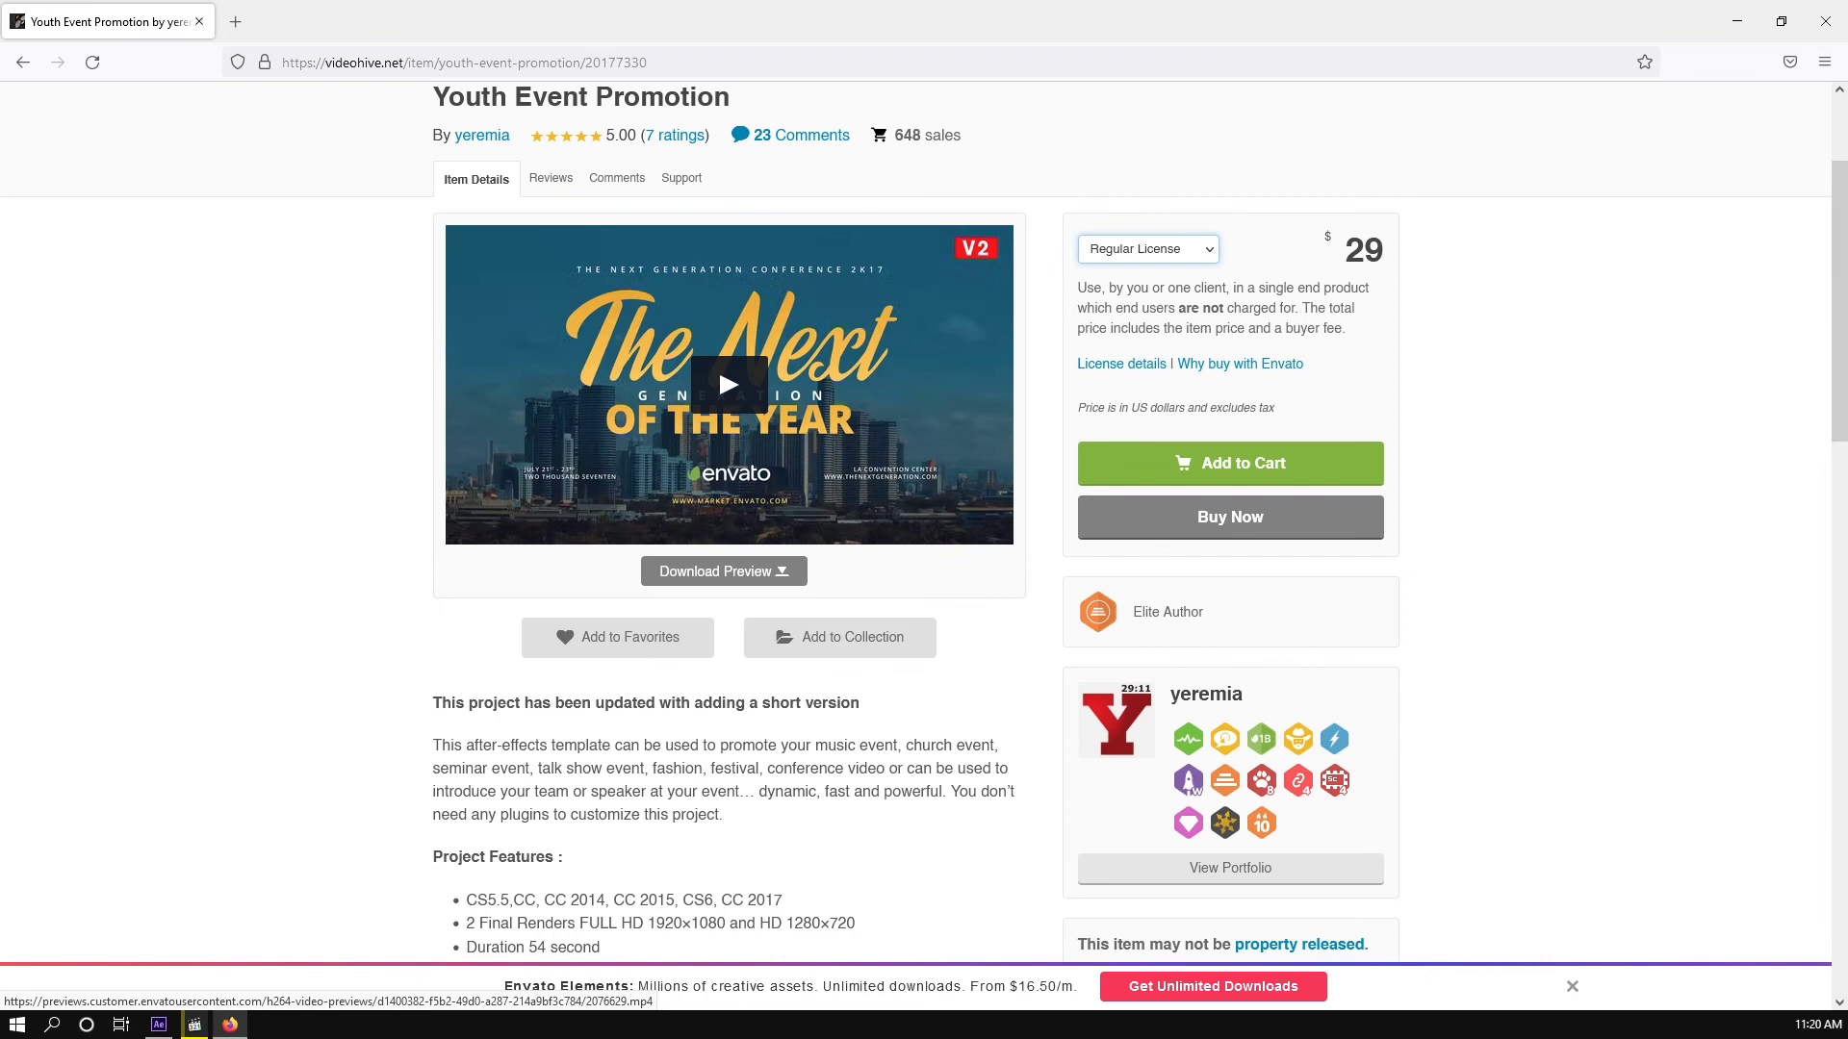
scroll(924, 520, up, 2)
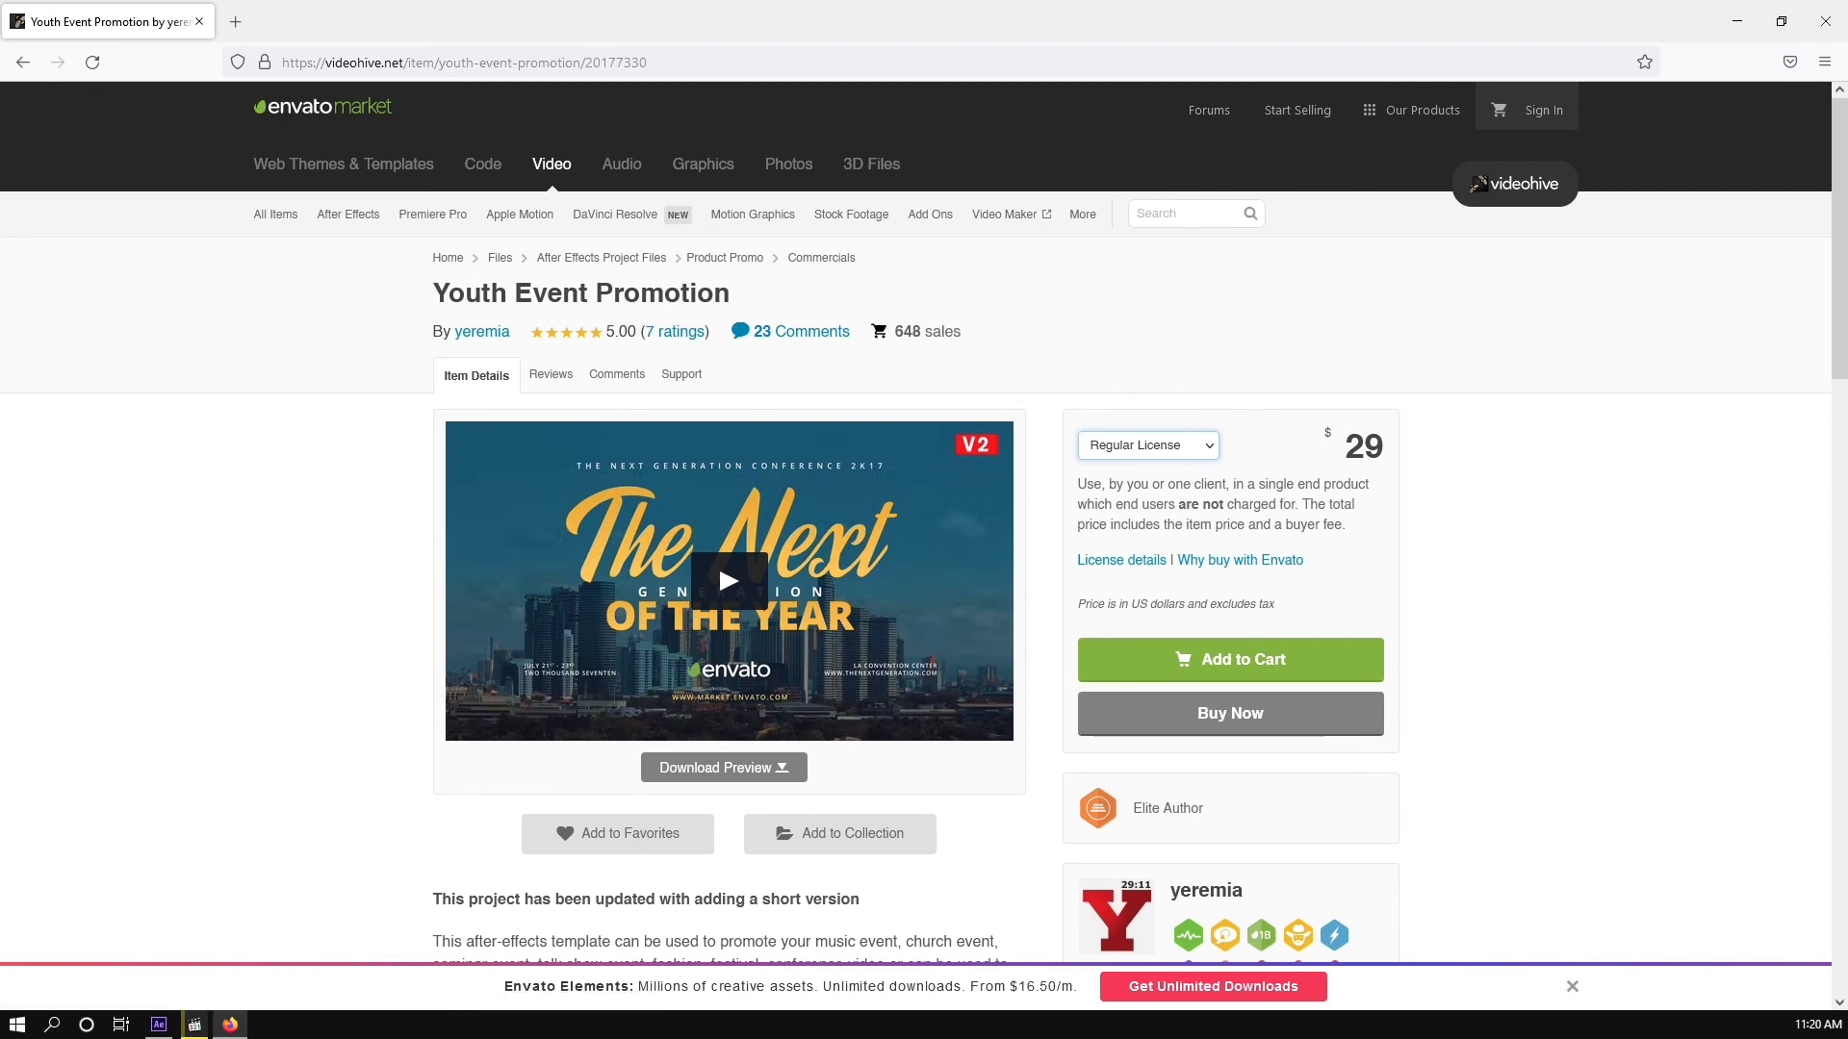
Step: Switch to After Effects and review the SCENE-07 section of MAIN-COMPOSITION frame by frame, back and forth
click(159, 1025)
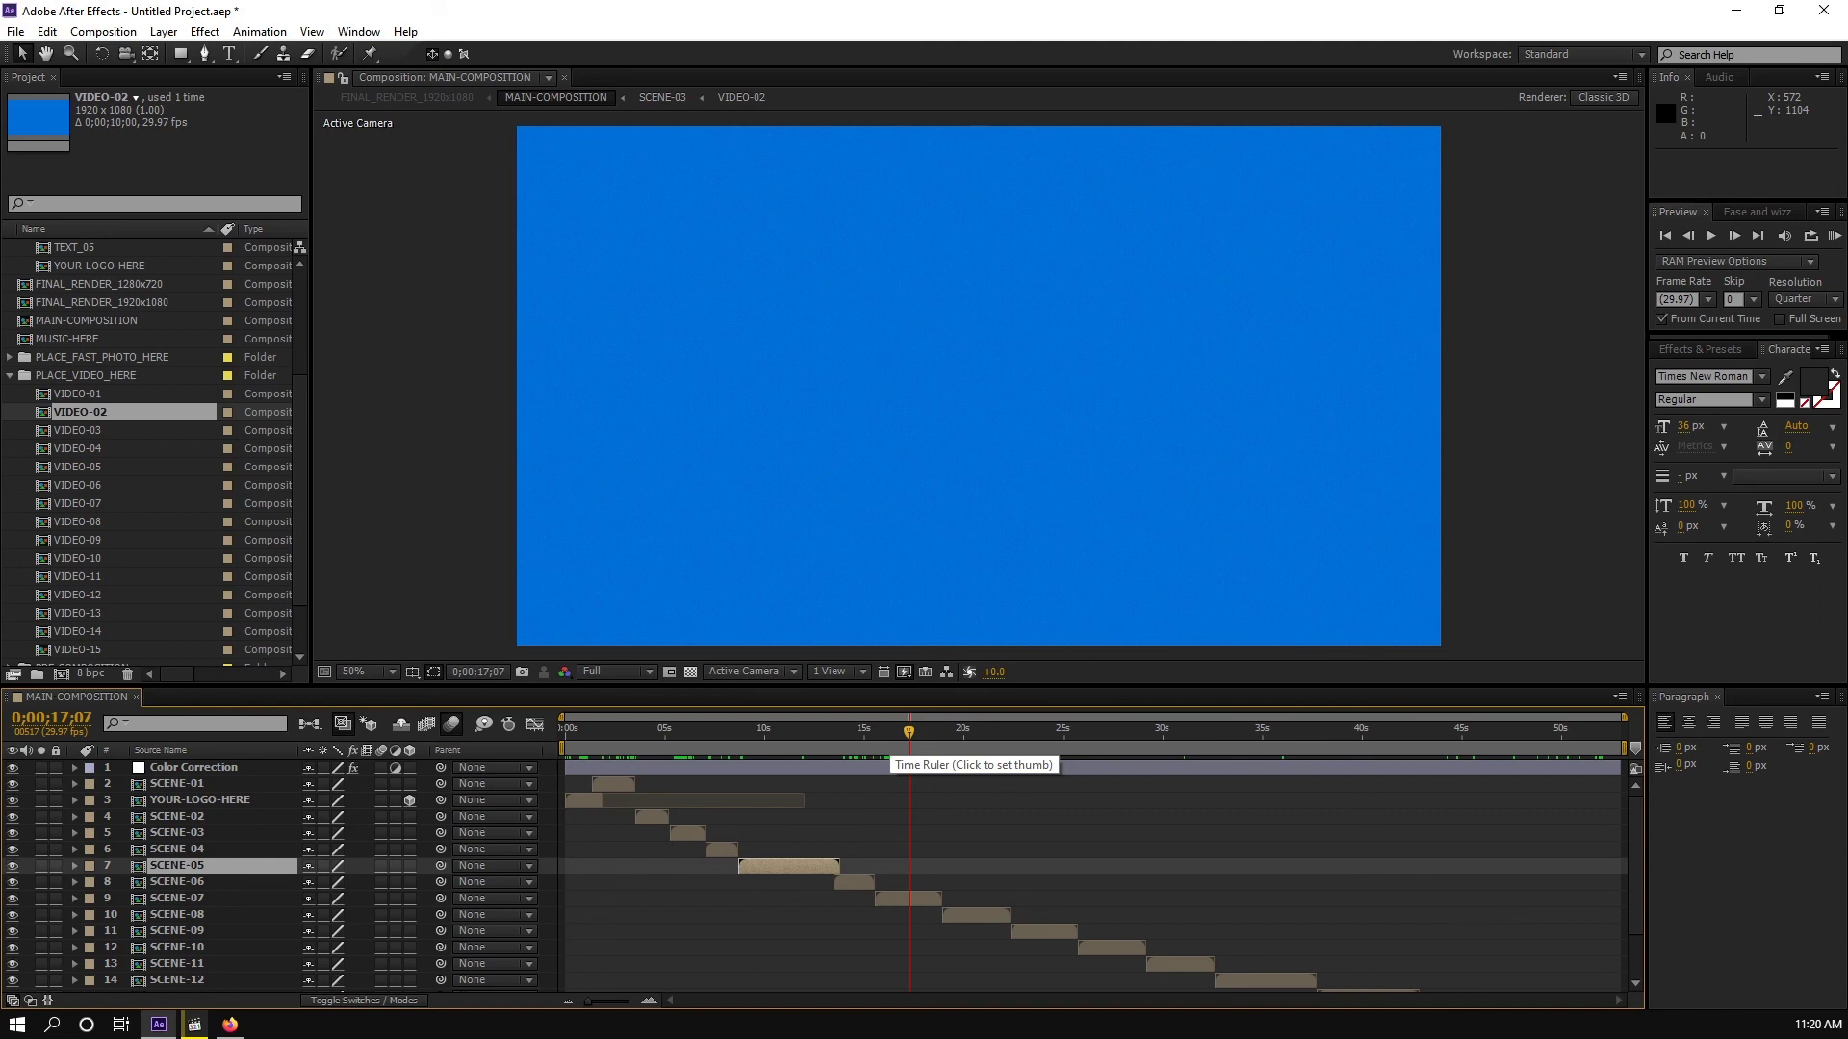
drag(891, 735, 926, 736)
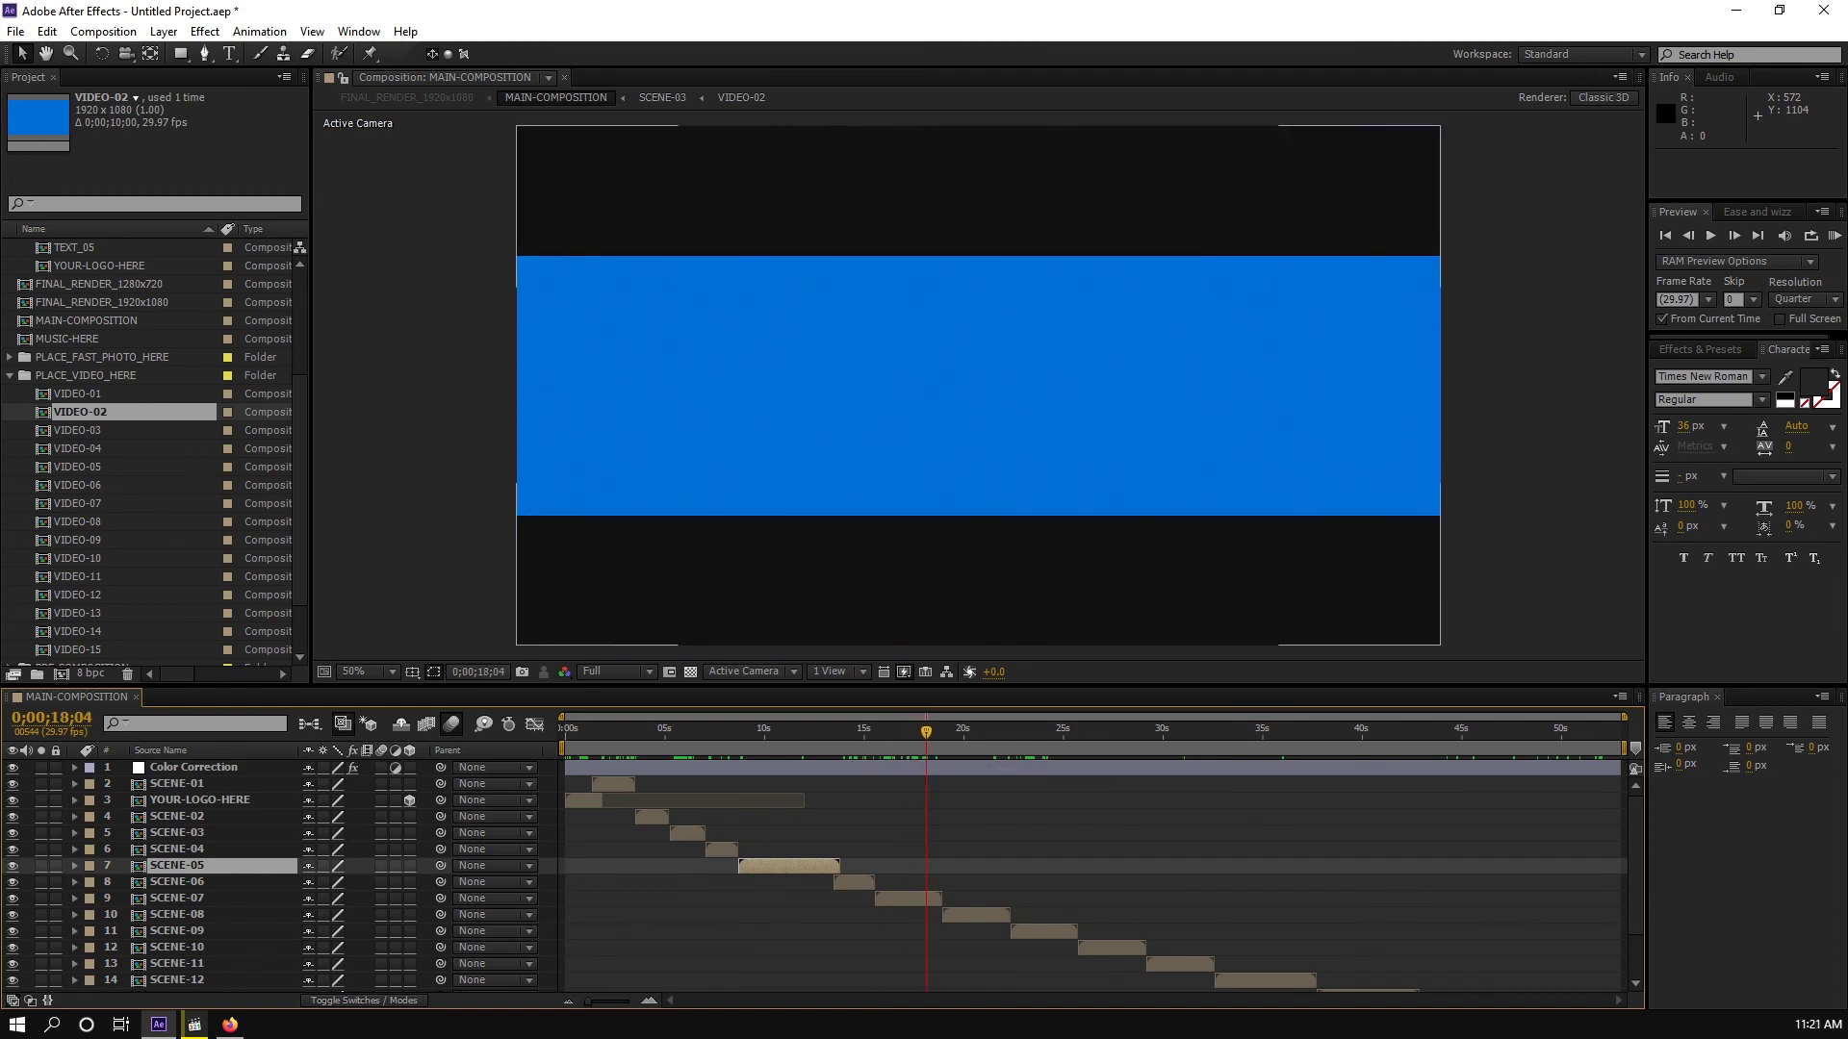
key(Page_Up)
key(Page_Up)
key(Page_Up)
key(Page_Up)
key(Page_Up)
key(Page_Up)
key(Page_Up)
key(Page_Up)
key(Page_Up)
key(Page_Up)
key(Page_Up)
key(Page_Up)
key(Page_Up)
key(Page_Up)
key(Page_Up)
key(Page_Up)
key(Page_Up)
key(Page_Up)
key(Page_Up)
key(Page_Up)
key(Page_Up)
key(Page_Up)
key(Page_Up)
key(Page_Up)
key(Page_Up)
key(Page_Up)
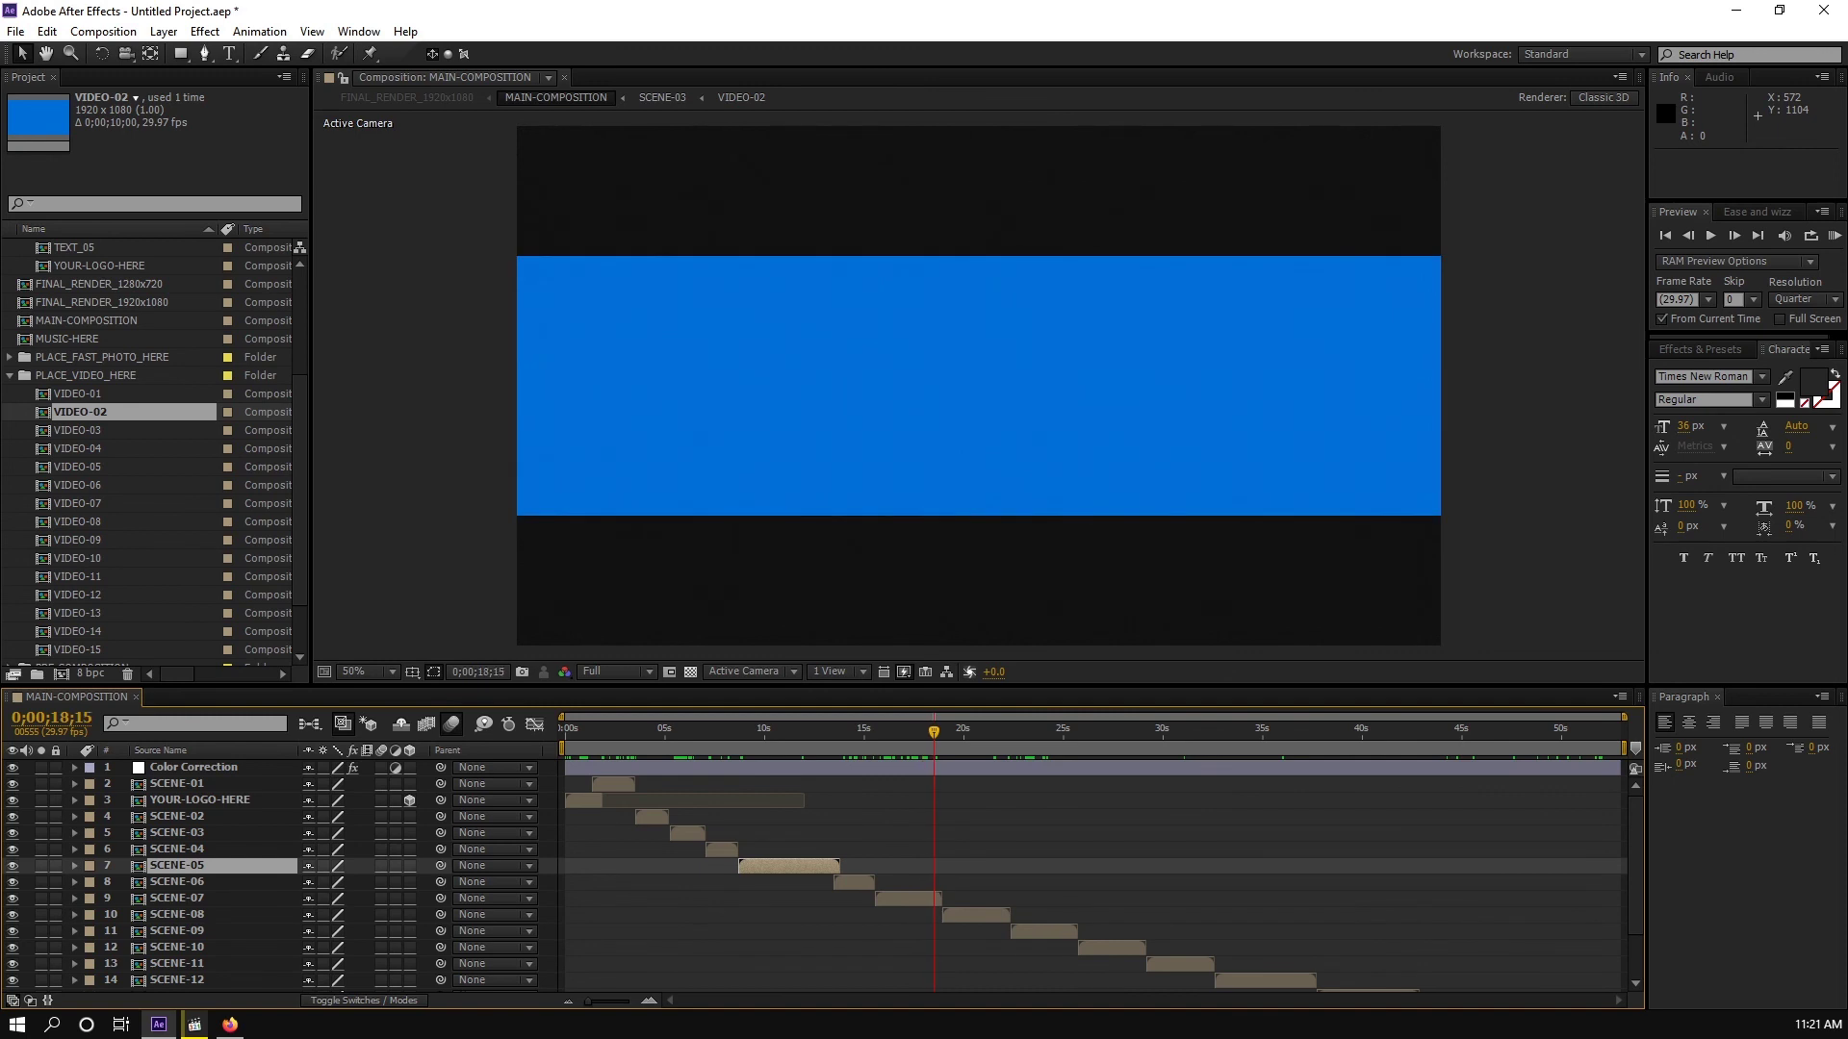
key(Page_Down)
key(Page_Down)
key(Page_Down)
key(Page_Down)
key(Page_Down)
key(Page_Down)
key(Page_Down)
key(Page_Down)
key(Page_Down)
key(Page_Down)
key(Page_Down)
key(Page_Down)
key(Page_Down)
key(Page_Down)
key(Page_Down)
key(Page_Down)
key(Page_Down)
key(Page_Down)
key(Page_Down)
key(Page_Down)
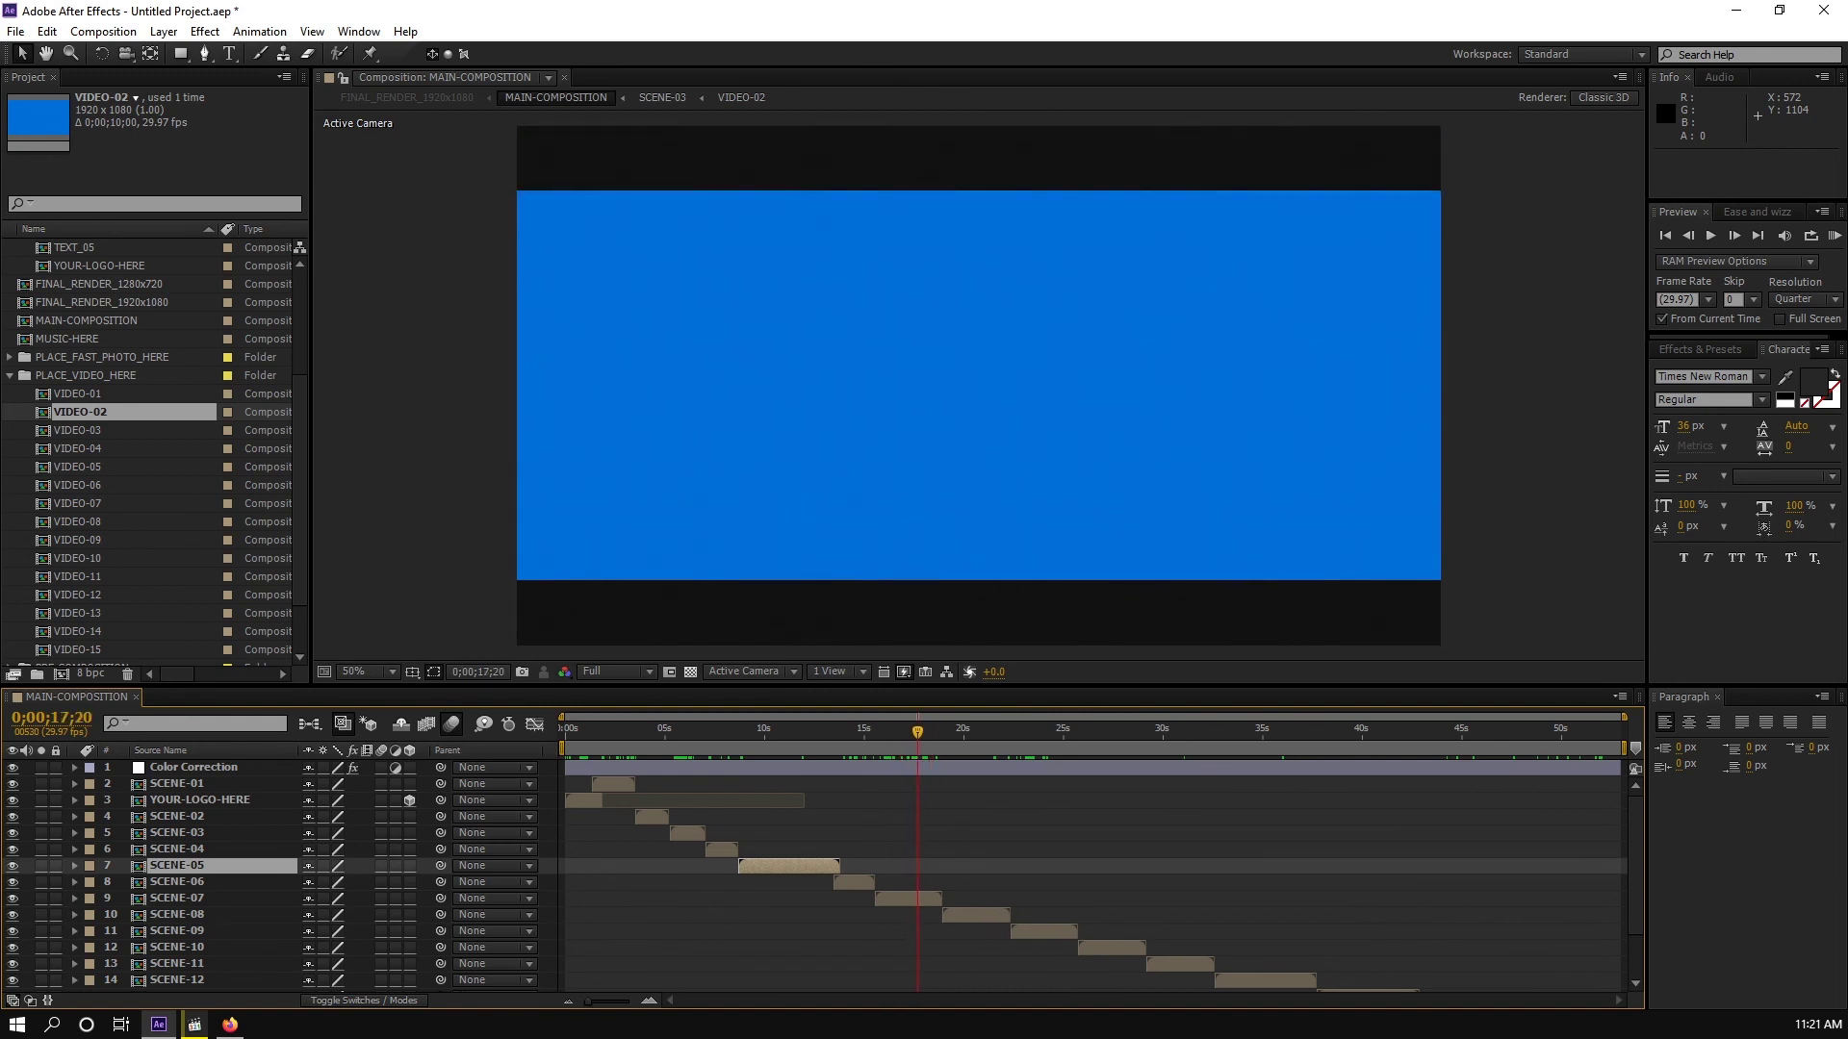
key(Page_Up)
key(Page_Up)
key(Page_Up)
key(Page_Up)
key(Page_Up)
key(Page_Up)
key(Page_Up)
key(Page_Up)
key(Page_Up)
key(Page_Up)
key(Page_Up)
key(Page_Up)
key(Page_Up)
key(Page_Up)
key(Page_Up)
key(Page_Up)
key(Page_Up)
key(Page_Up)
key(Page_Up)
key(Page_Up)
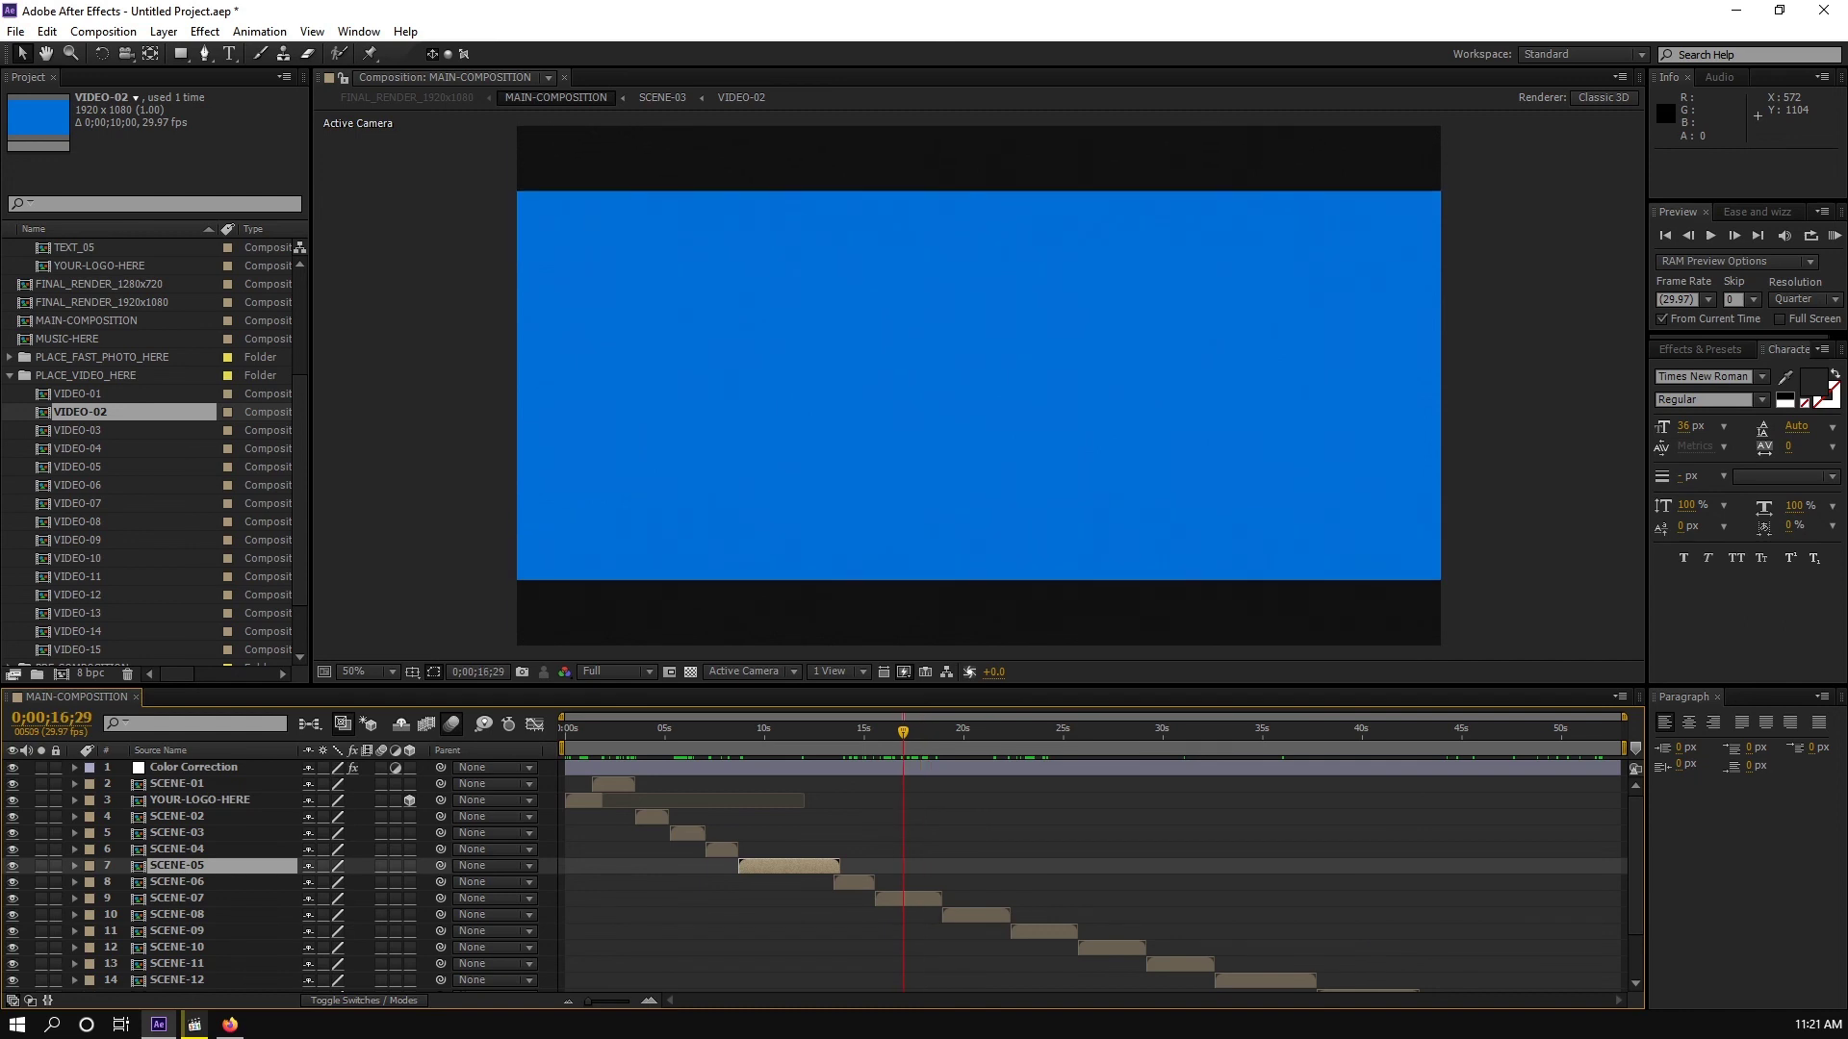
key(Page_Up)
key(Page_Up)
key(Page_Up)
key(Page_Up)
key(Page_Up)
key(Page_Up)
key(Page_Up)
key(Page_Up)
key(Page_Up)
key(Page_Up)
key(Page_Up)
key(Page_Up)
key(Page_Up)
key(Page_Up)
key(Page_Up)
key(Page_Up)
key(Page_Up)
key(Page_Up)
key(Page_Up)
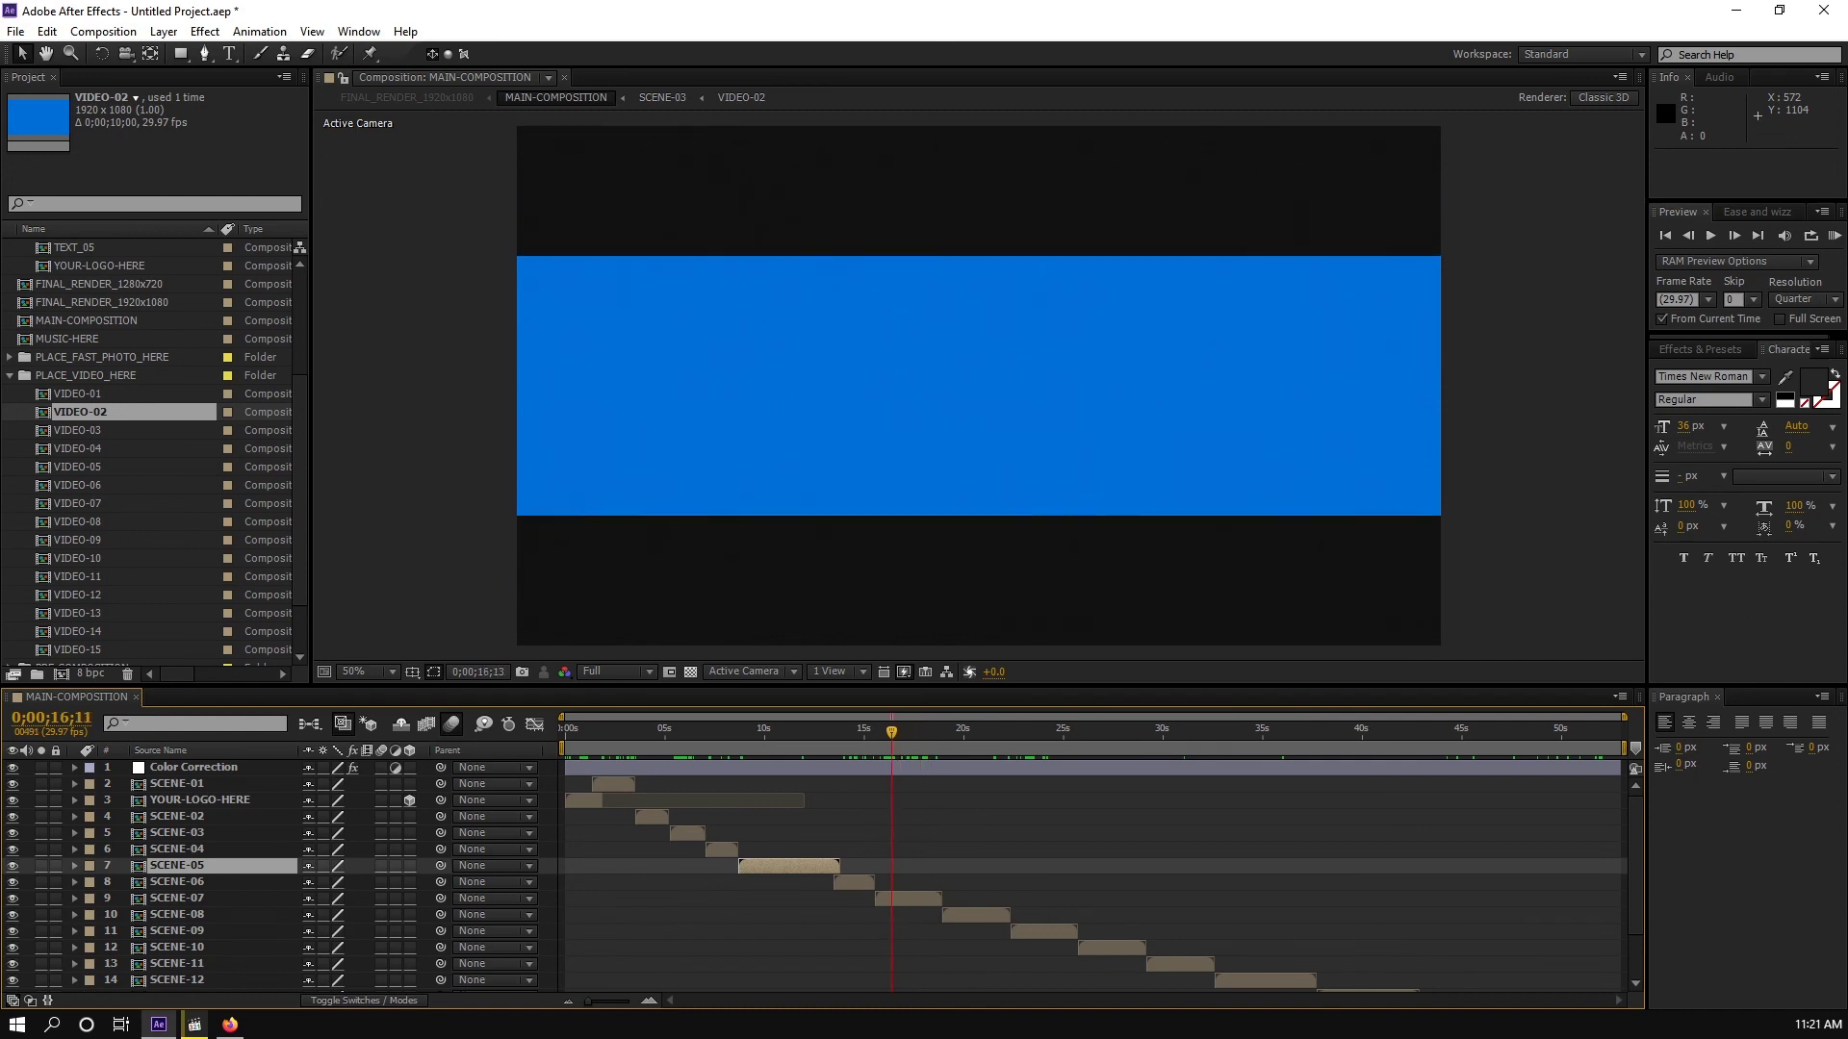